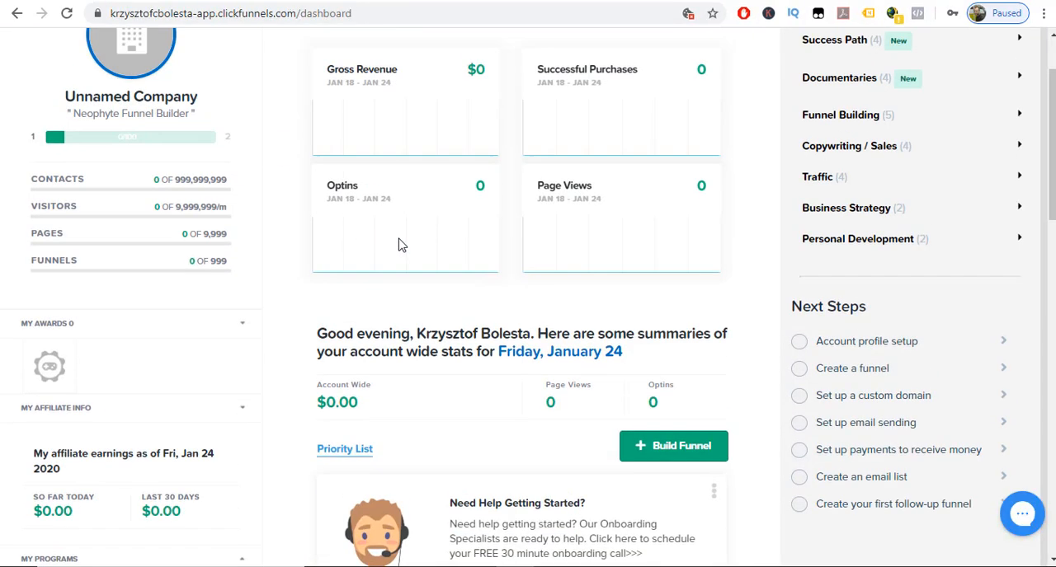
scroll(398, 245, "up", 2)
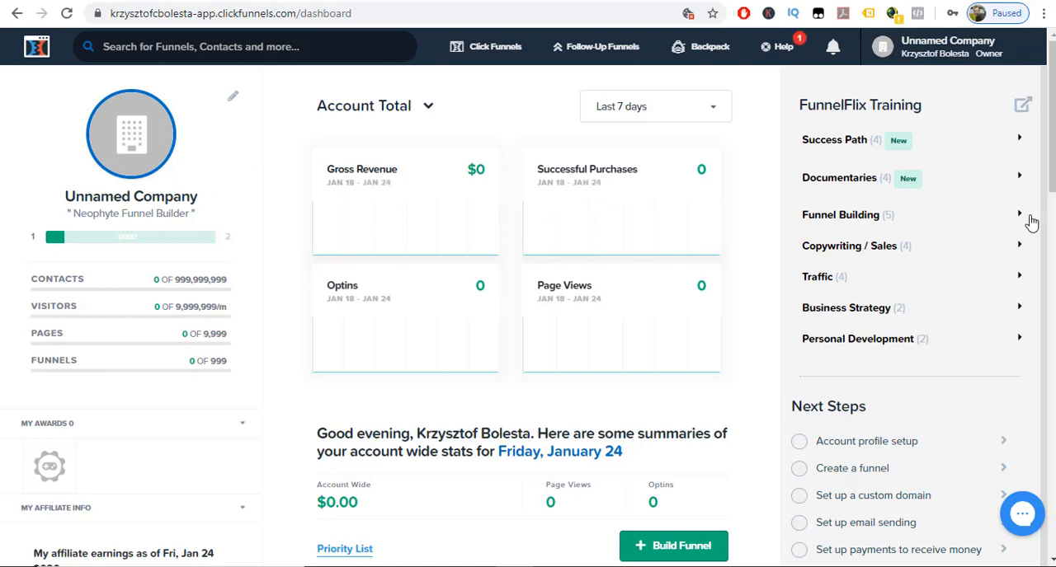
scroll(702, 252, "down", 1)
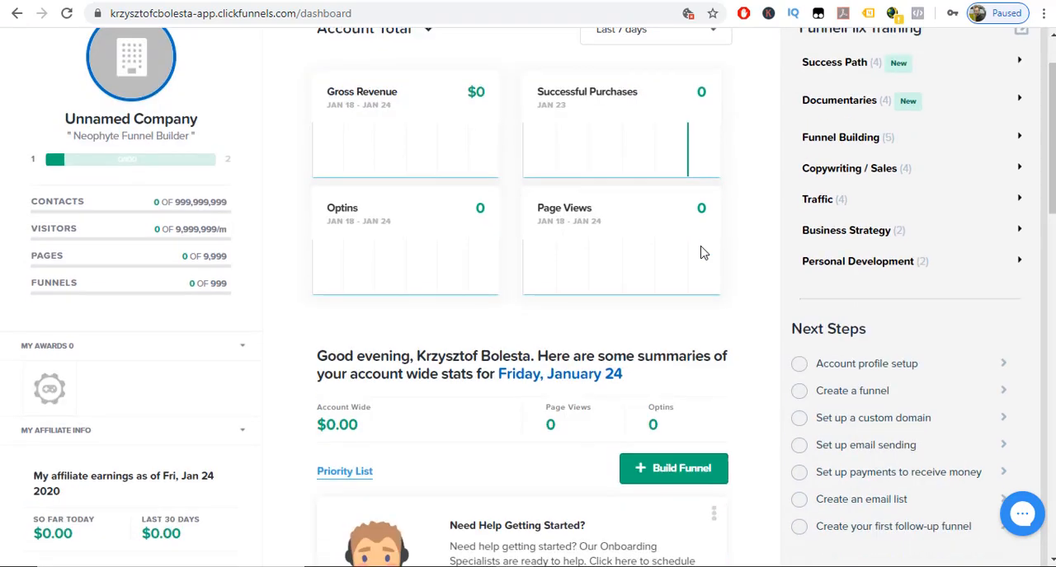
scroll(702, 253, "up", 1)
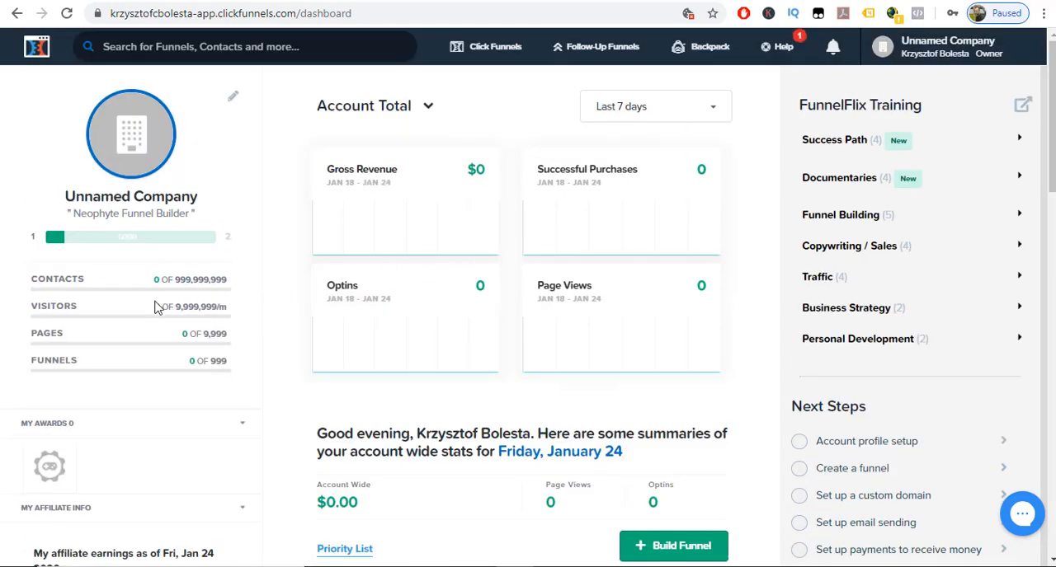
left_click_drag(154, 307, 174, 312)
left_click_drag(198, 361, 186, 366)
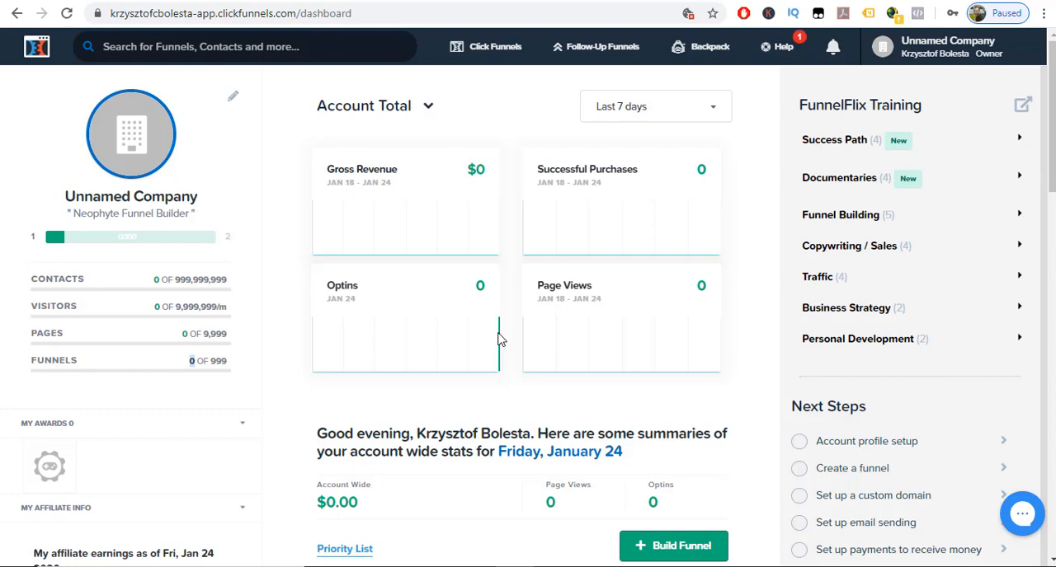
Start building a new funnel with Collect Emails as its goal.
scroll(499, 338, "down", 2)
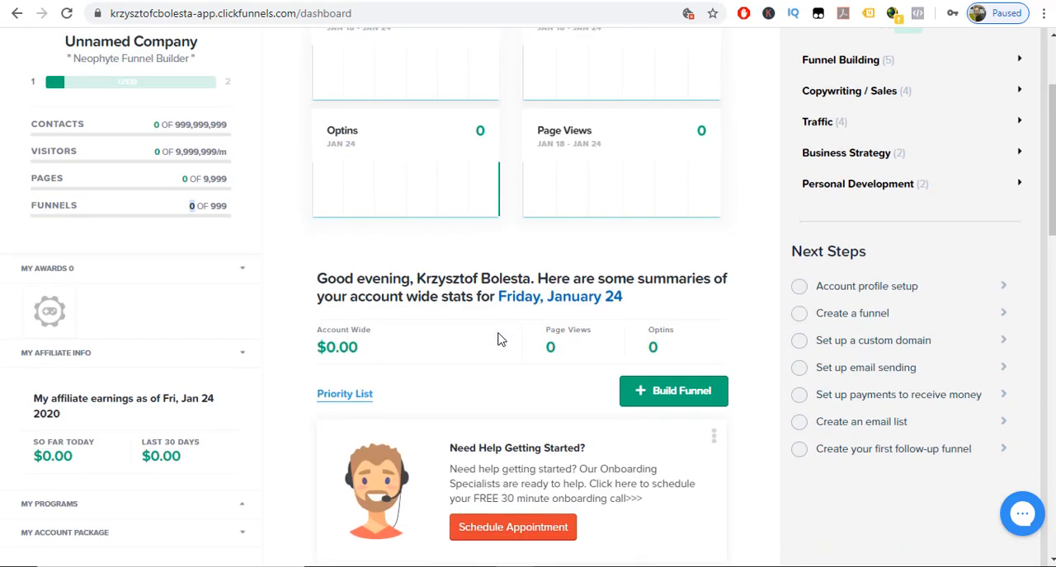
left_click(679, 401)
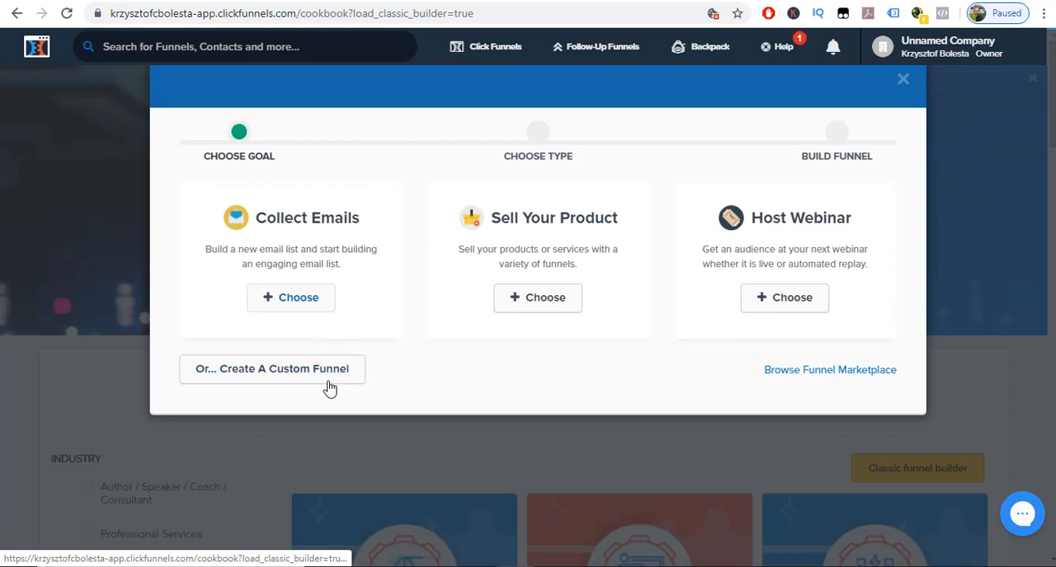
left_click(311, 299)
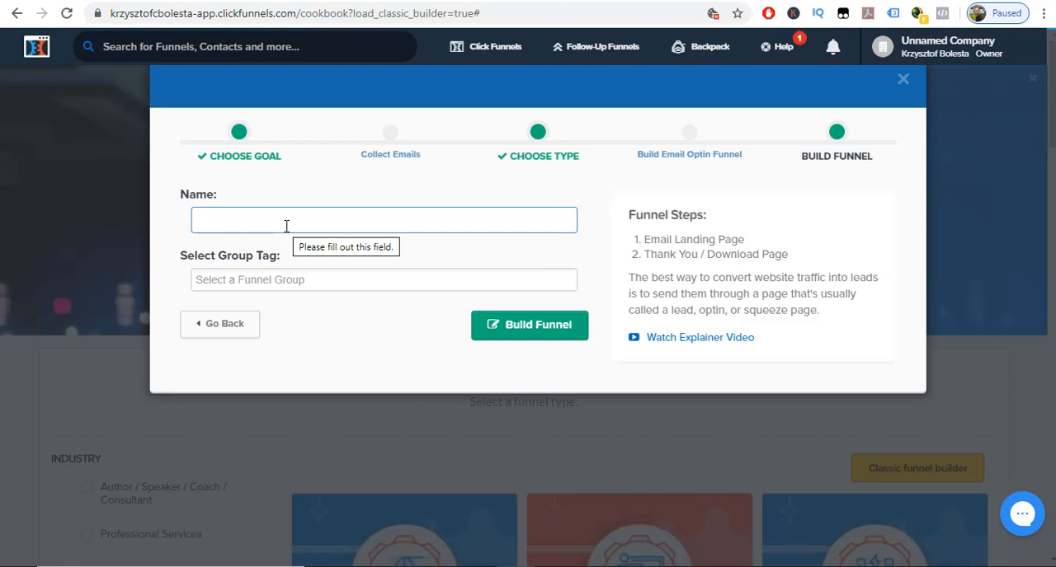
Name the funnel "Simple opt-in form" and build it without a group tag.
type("Sim")
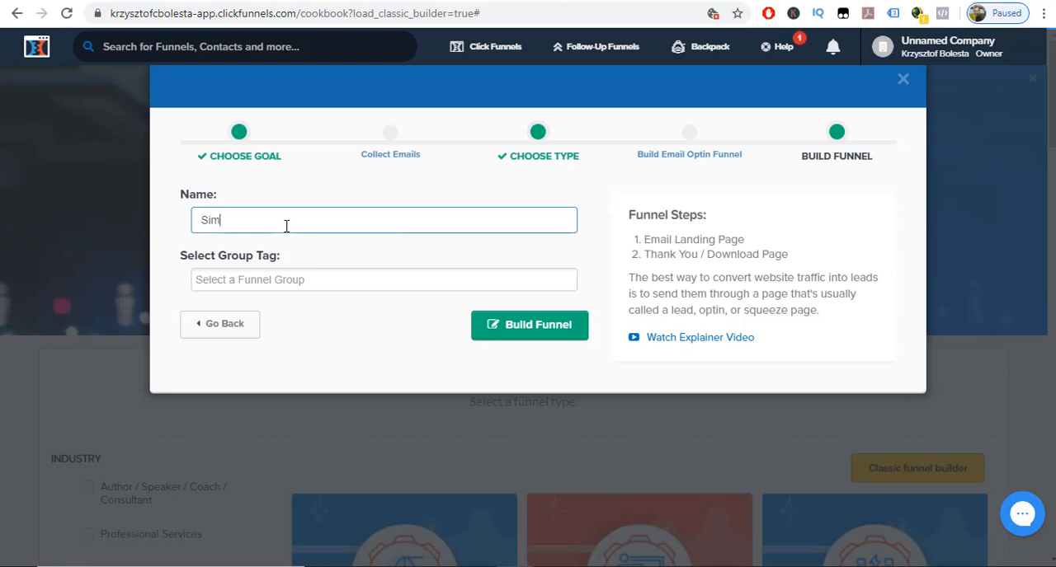
type("ple opt-in fprm")
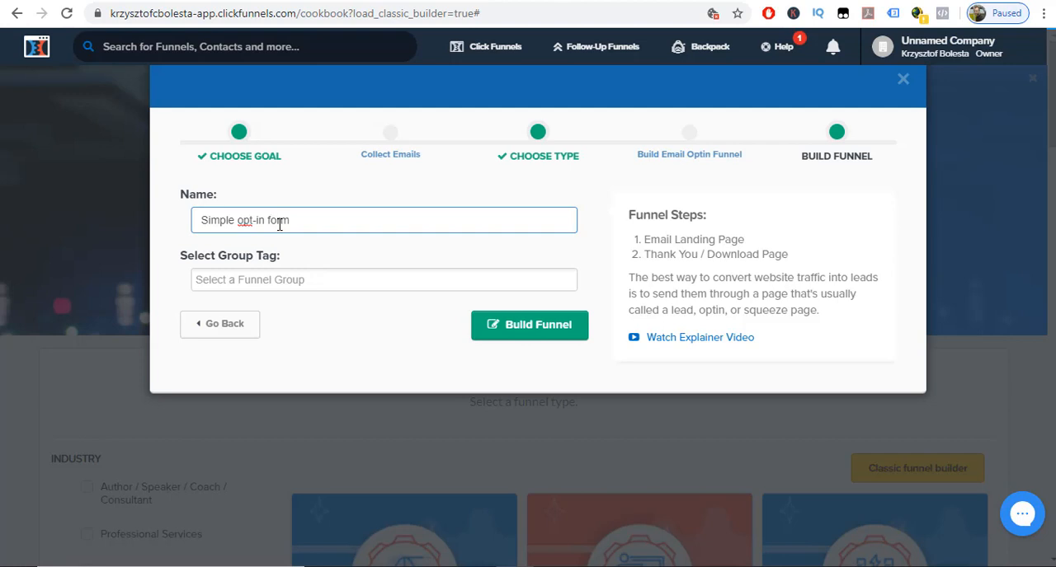
left_click(511, 336)
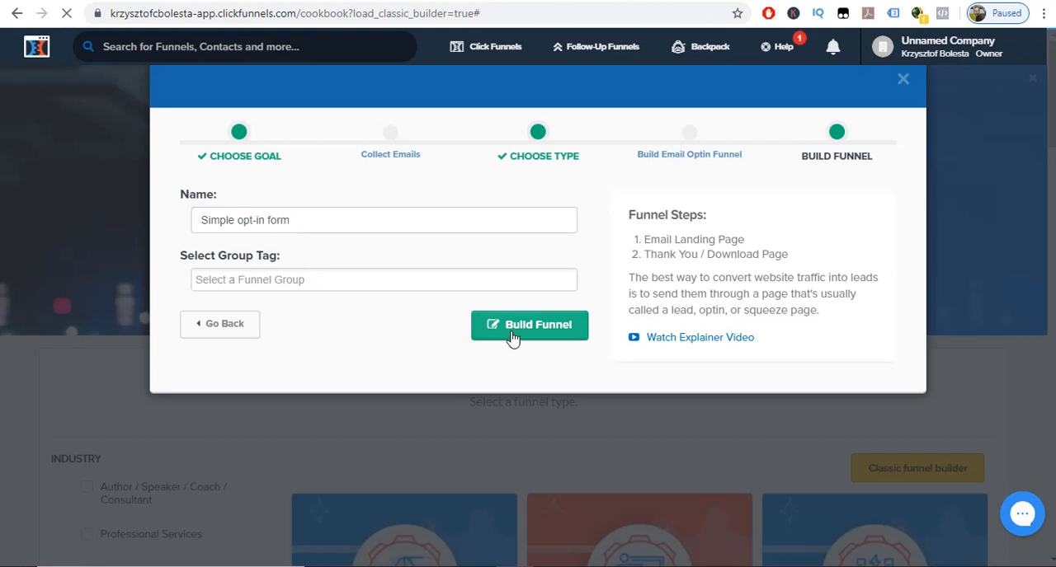
Browse the email optin templates and preview the "Just Opt-In" design, Mother Funnel Squeeze Page - 14.
mouse_move(681, 385)
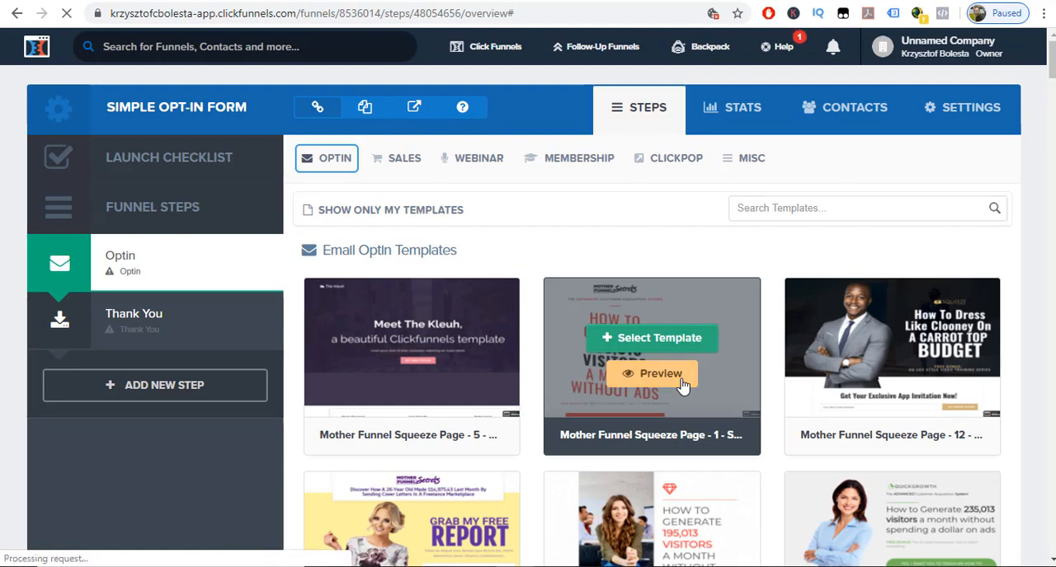
scroll(719, 314, "down", 15)
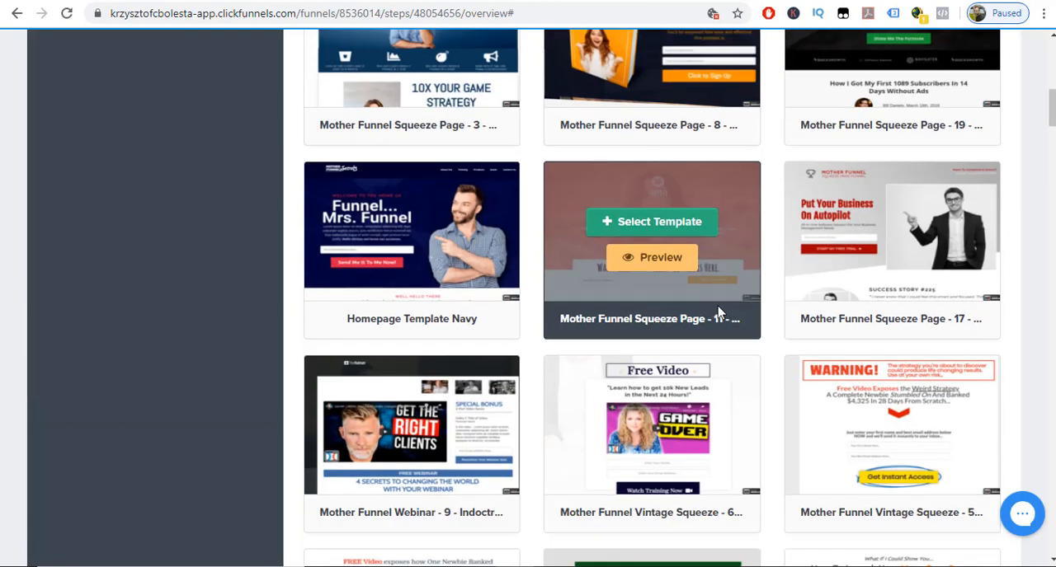
scroll(718, 313, "down", 4)
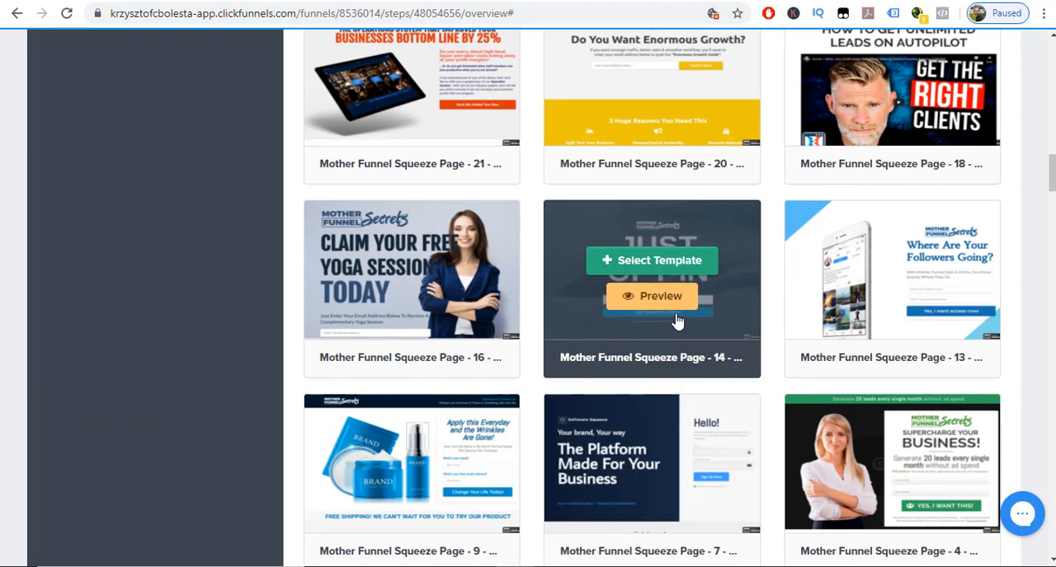
left_click(660, 297)
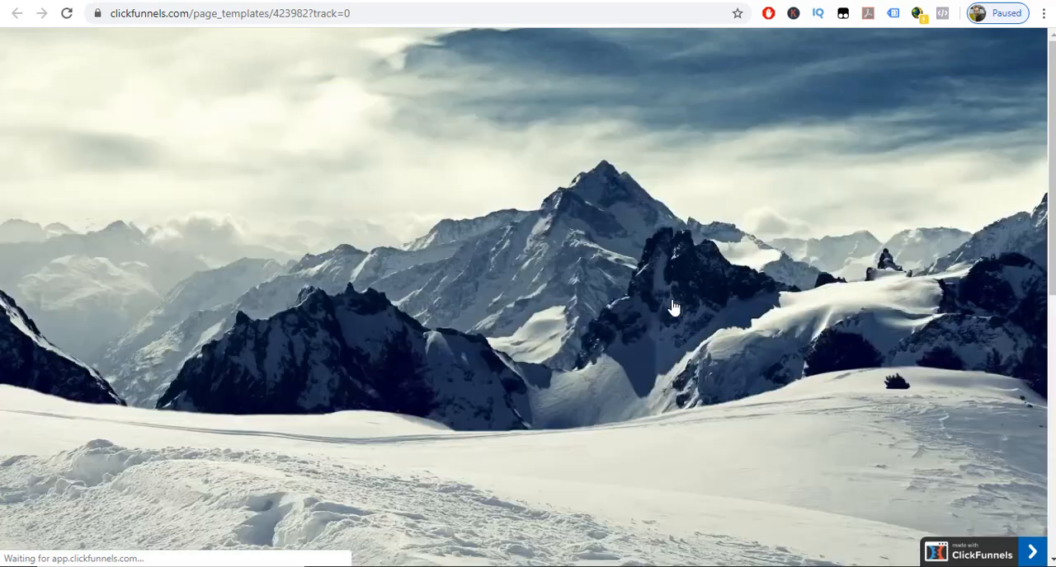
scroll(673, 307, "down", 6)
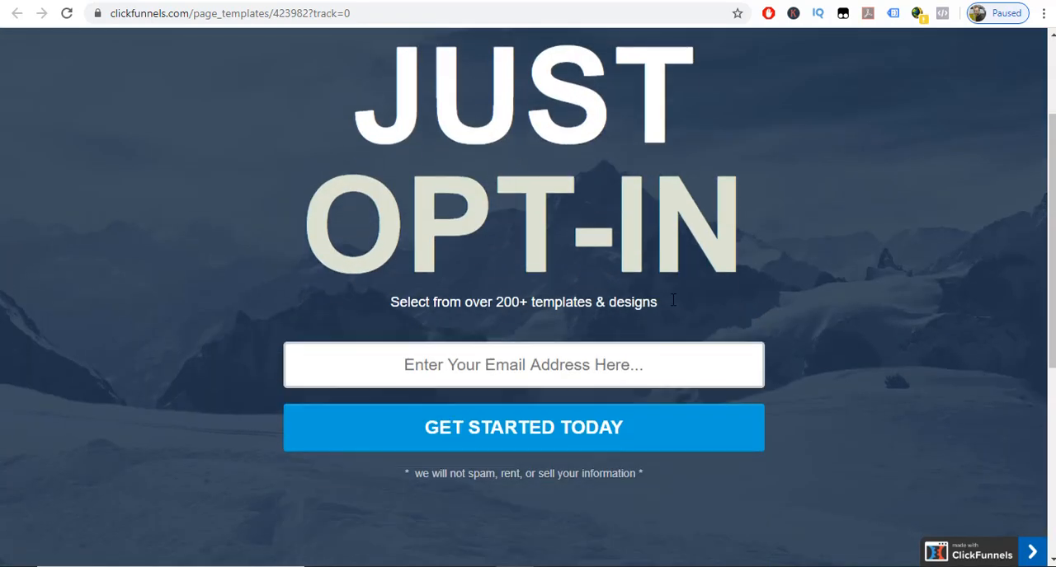
scroll(672, 306, "up", 4)
scroll(672, 306, "up", 3)
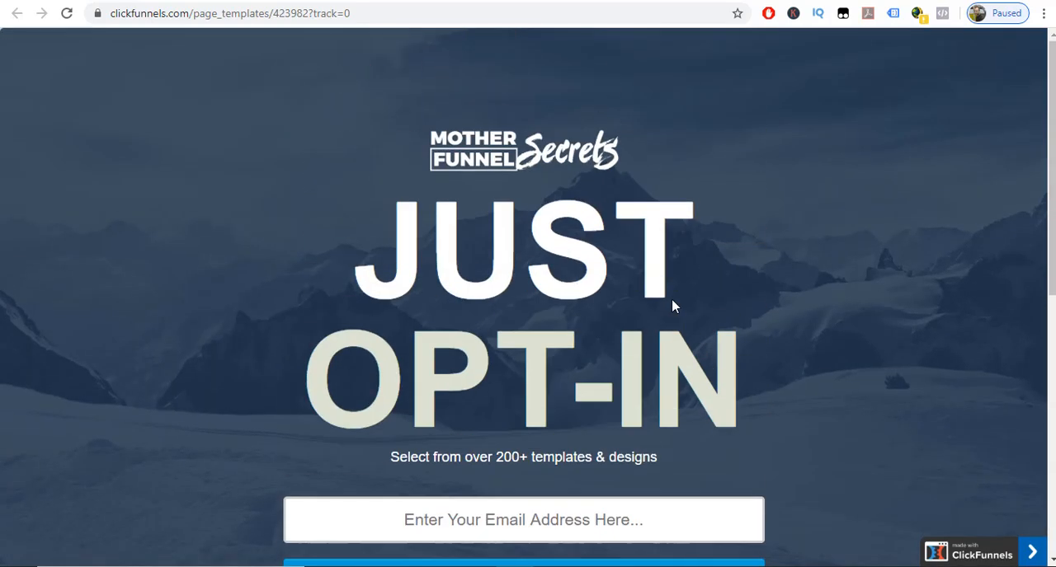
scroll(673, 306, "down", 3)
scroll(673, 307, "up", 3)
left_click(370, 0)
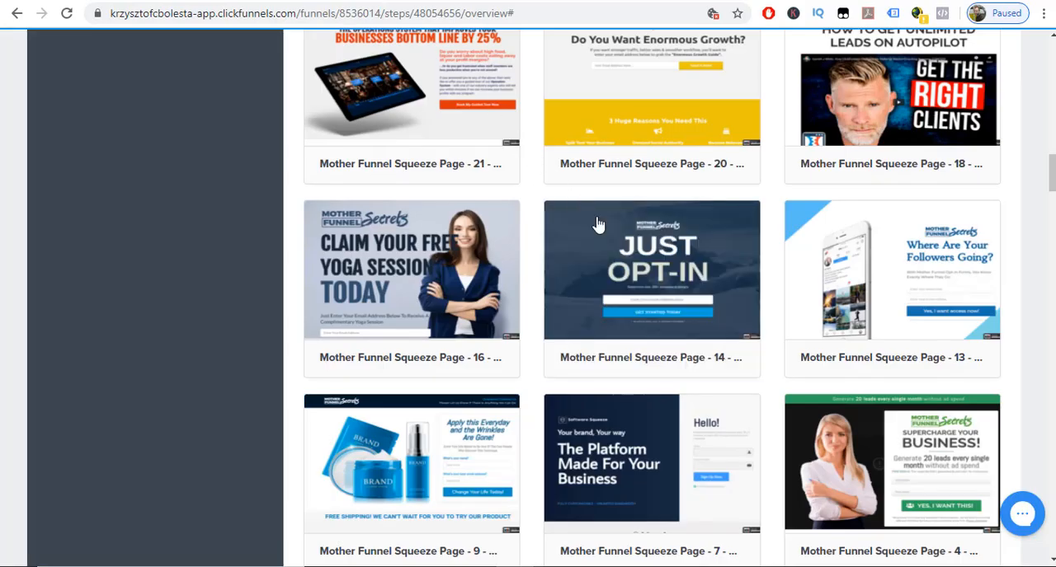
Apply the Mother Funnel Squeeze Page - 14 template to the Optin step and open its page for editing.
left_click(644, 261)
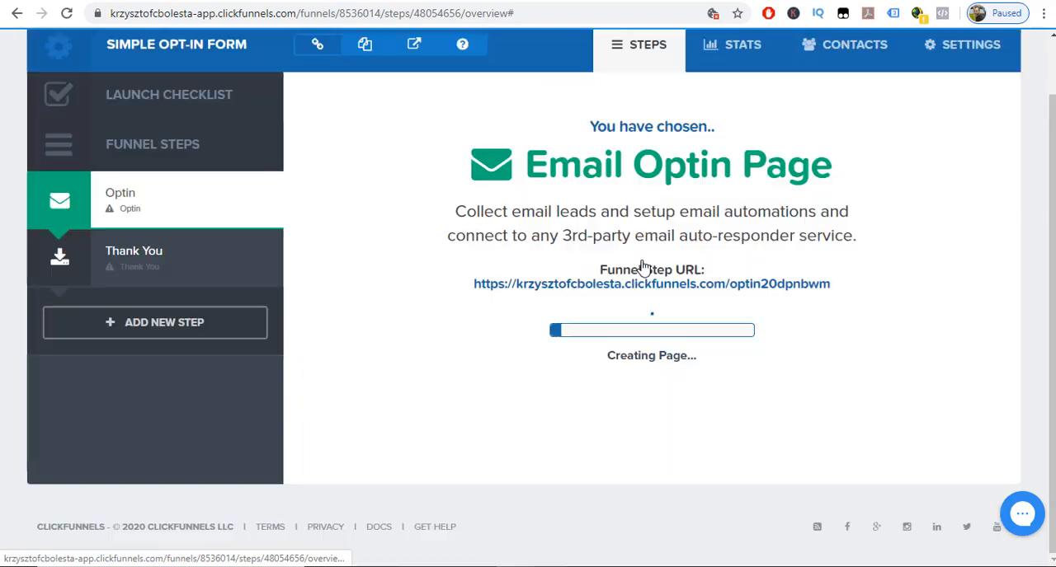
scroll(641, 267, "down", 1)
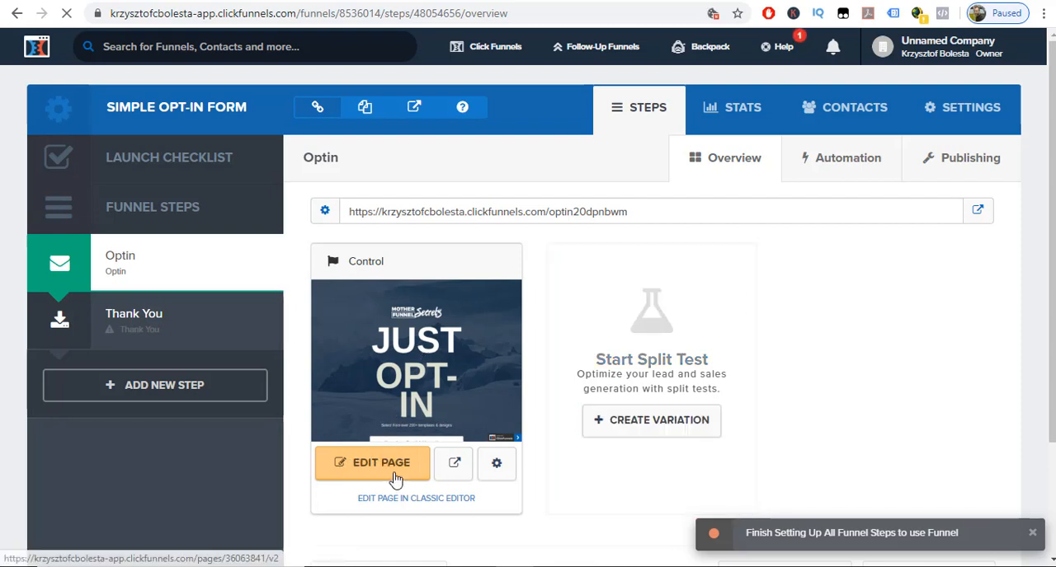
left_click(395, 475)
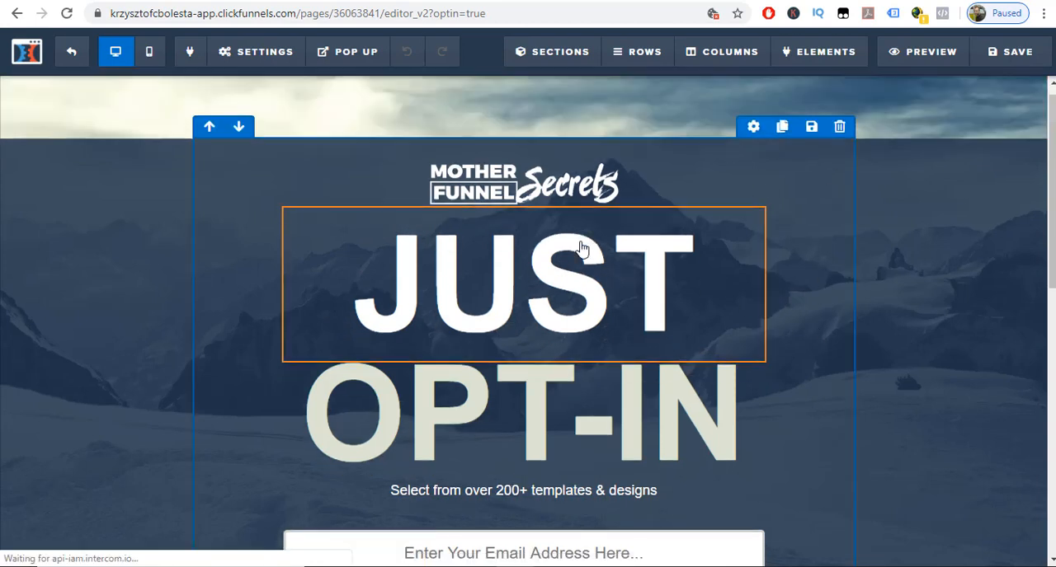
Replace the page's background image with the tropical beach picture from the image library, keeping the Full Center Fit position.
scroll(577, 297, "down", 8)
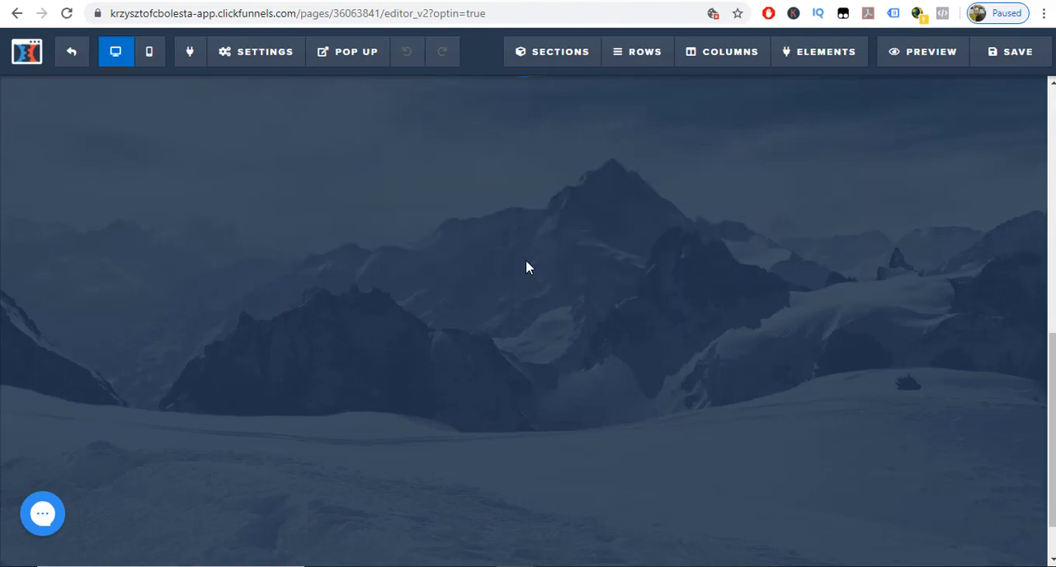
scroll(526, 266, "down", 1)
scroll(525, 266, "up", 5)
scroll(525, 264, "up", 1)
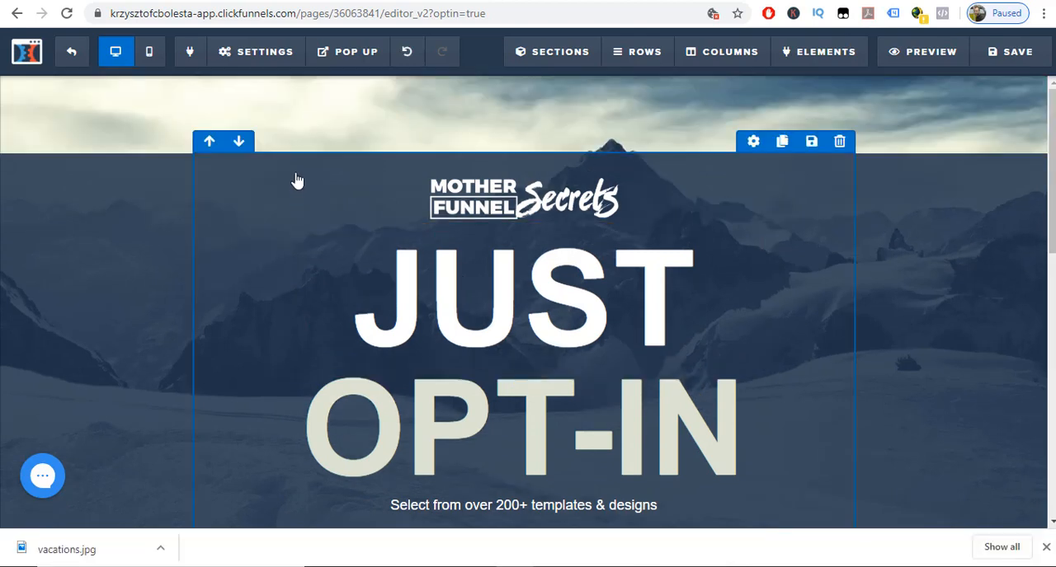
left_click(242, 59)
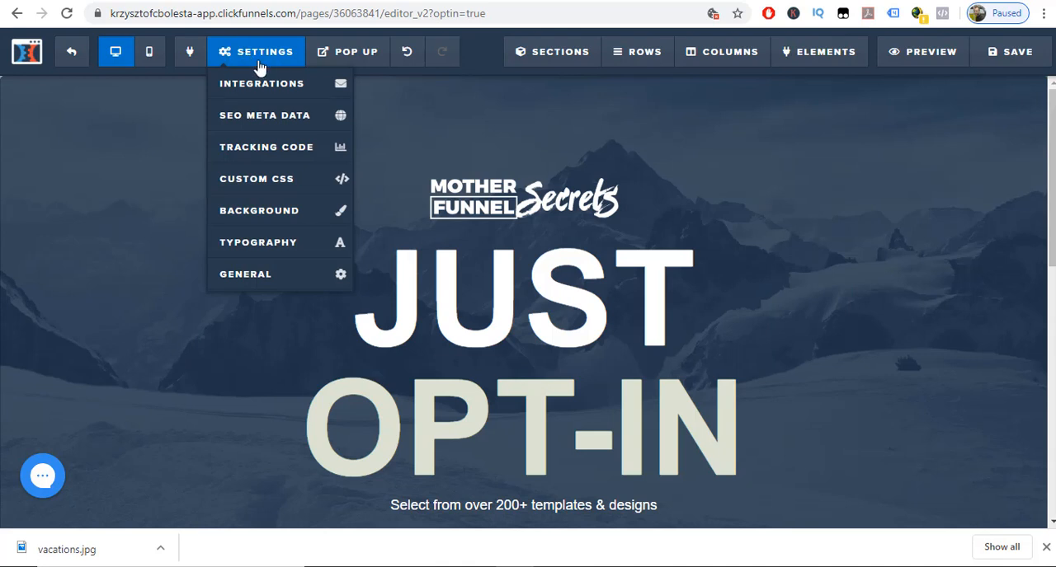
left_click(254, 212)
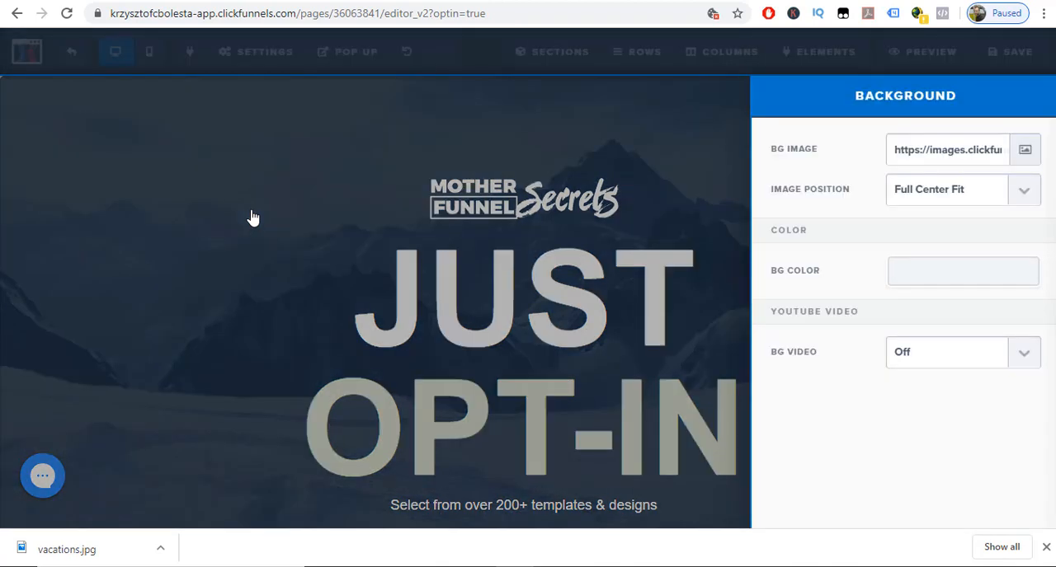
left_click(1022, 152)
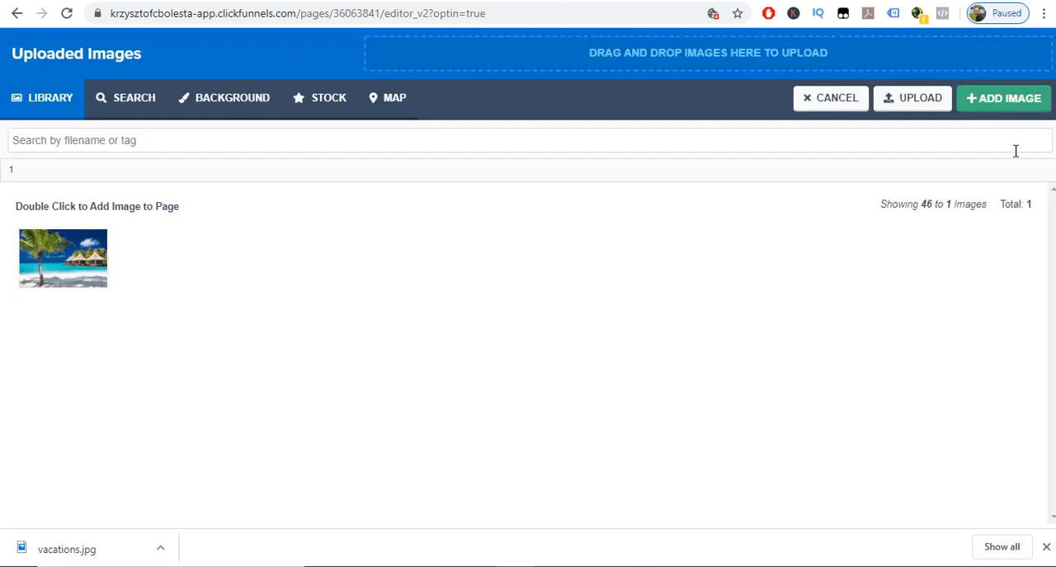
double_click(81, 258)
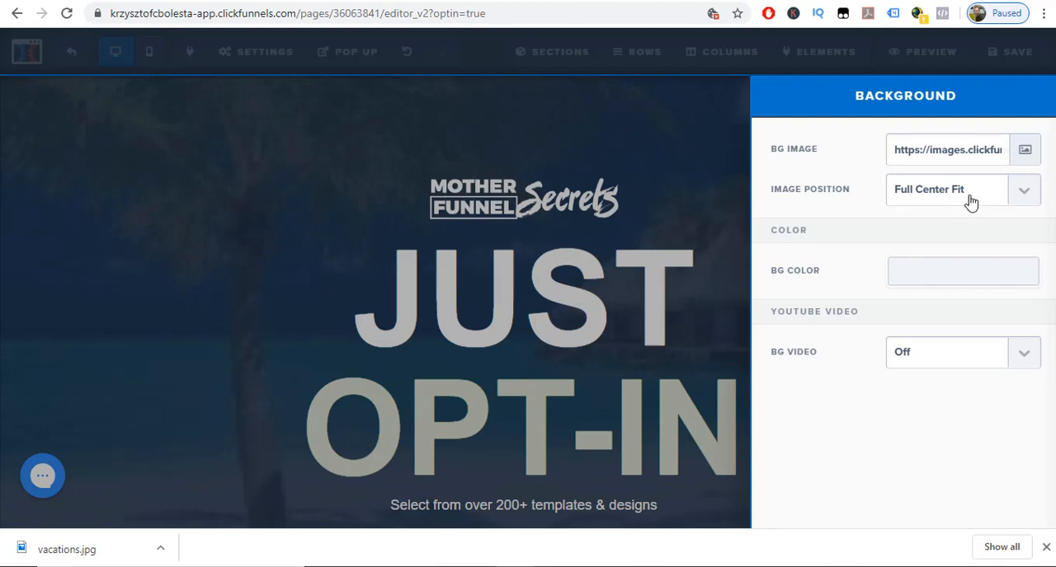
left_click(1024, 200)
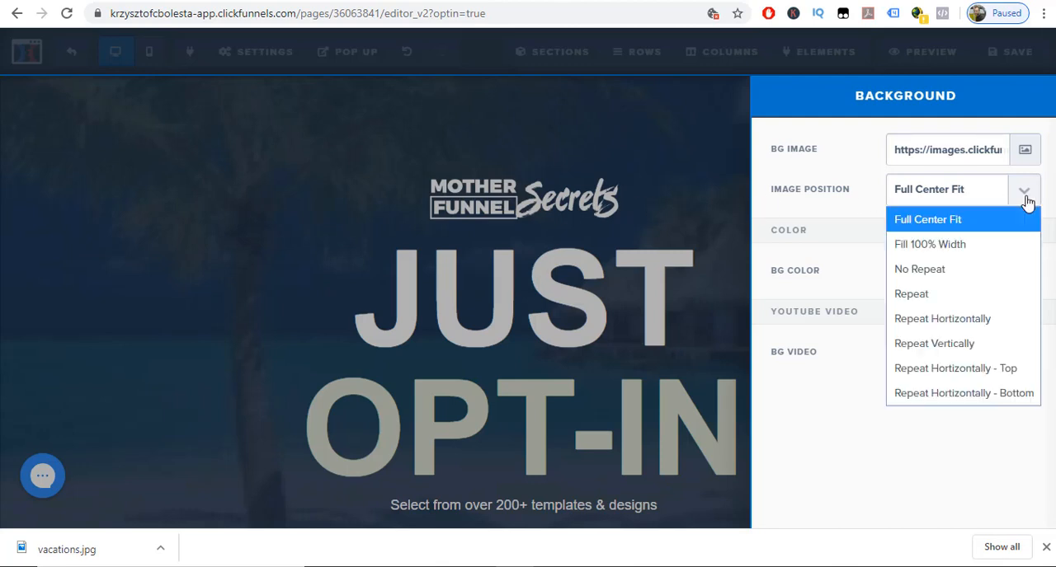
left_click(695, 153)
Delete the "Mother Funnel Secrets" logo above the "JUST OPT-IN" headline.
scroll(743, 153, "down", 5)
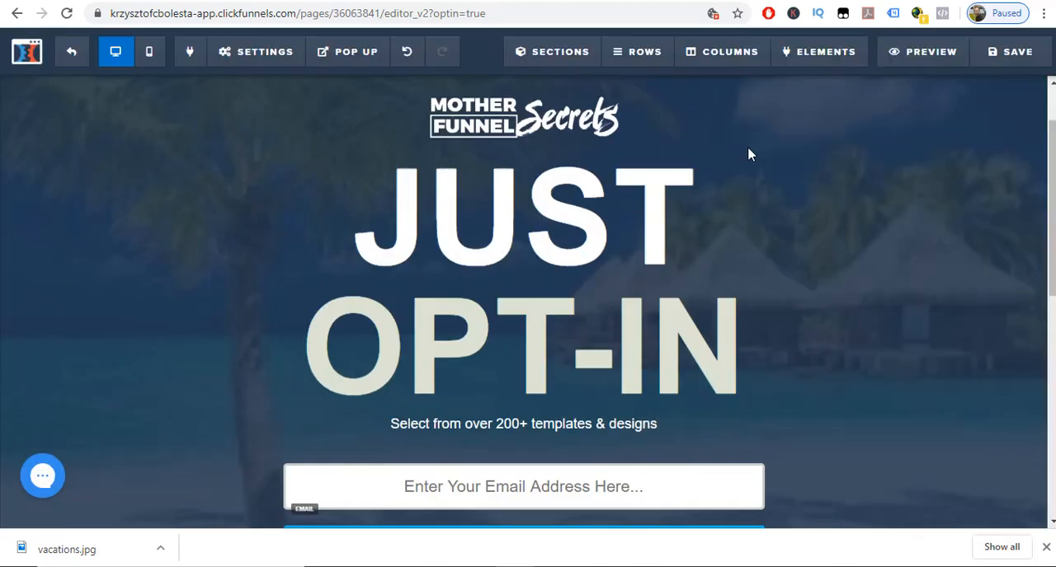
scroll(765, 296, "down", 3)
scroll(767, 347, "up", 8)
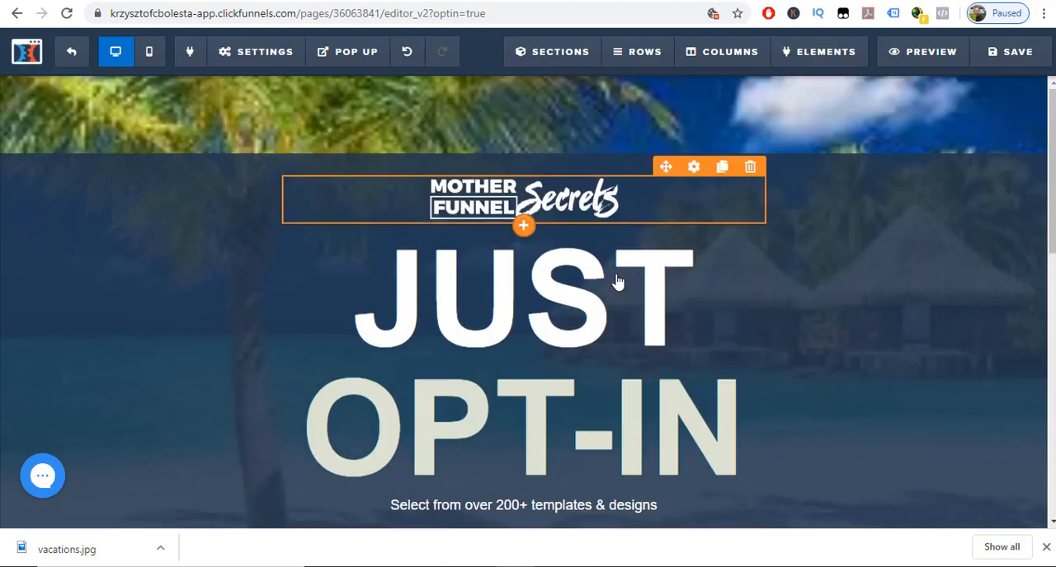
scroll(652, 363, "down", 1)
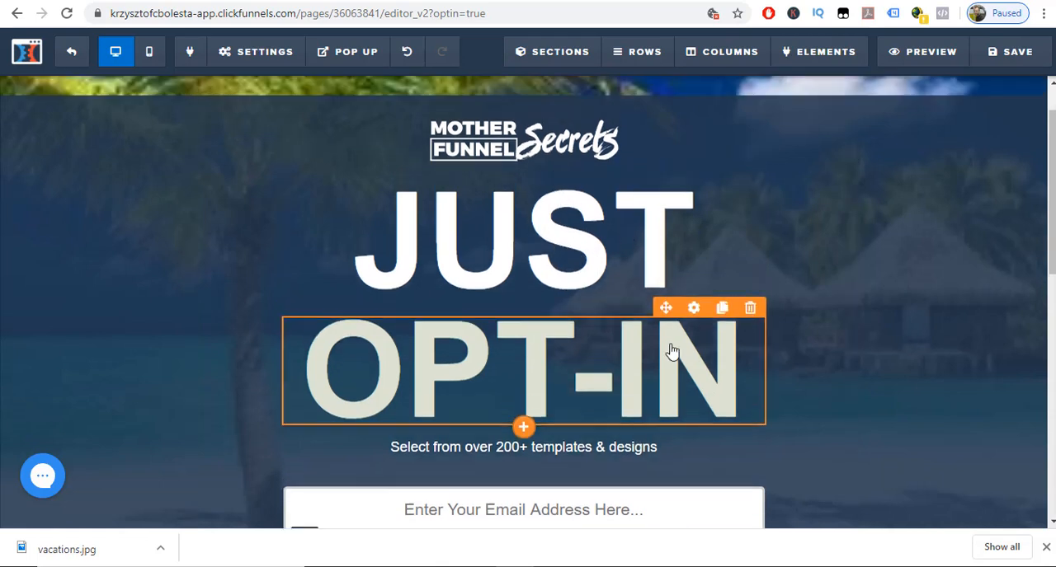
scroll(669, 350, "up", 1)
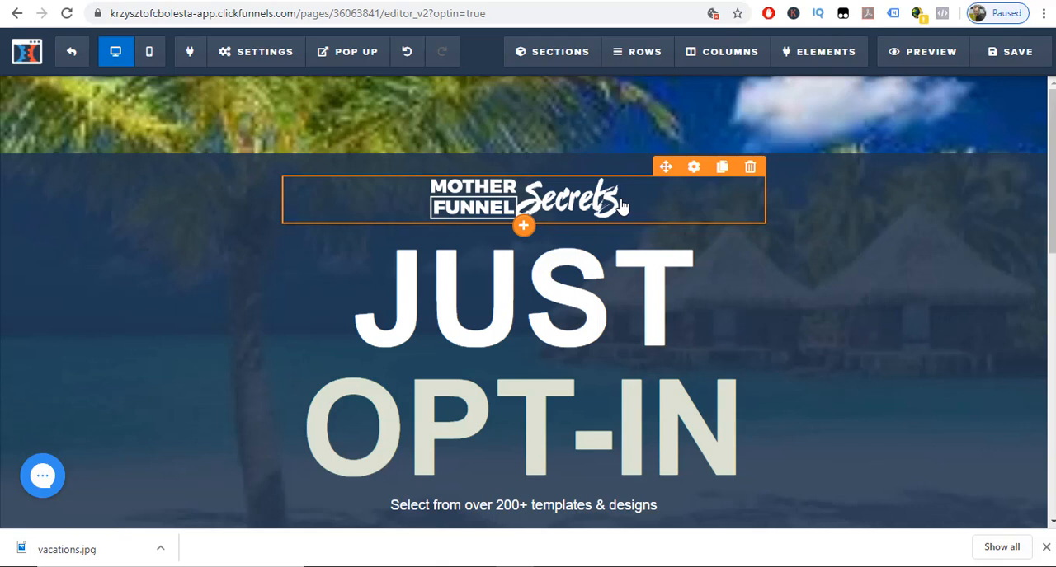
left_click(750, 169)
left_click(614, 103)
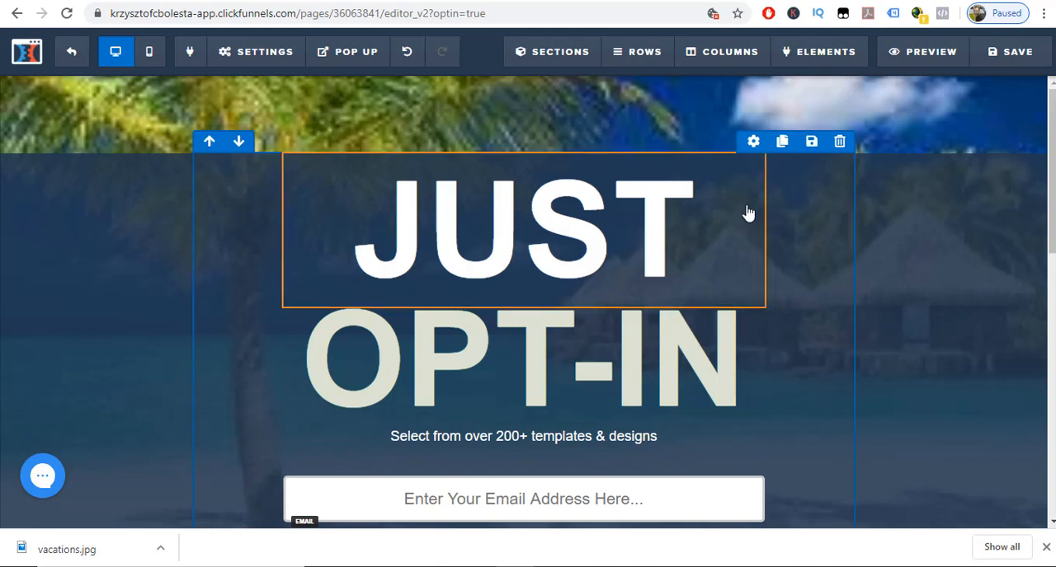
mouse_move(792, 64)
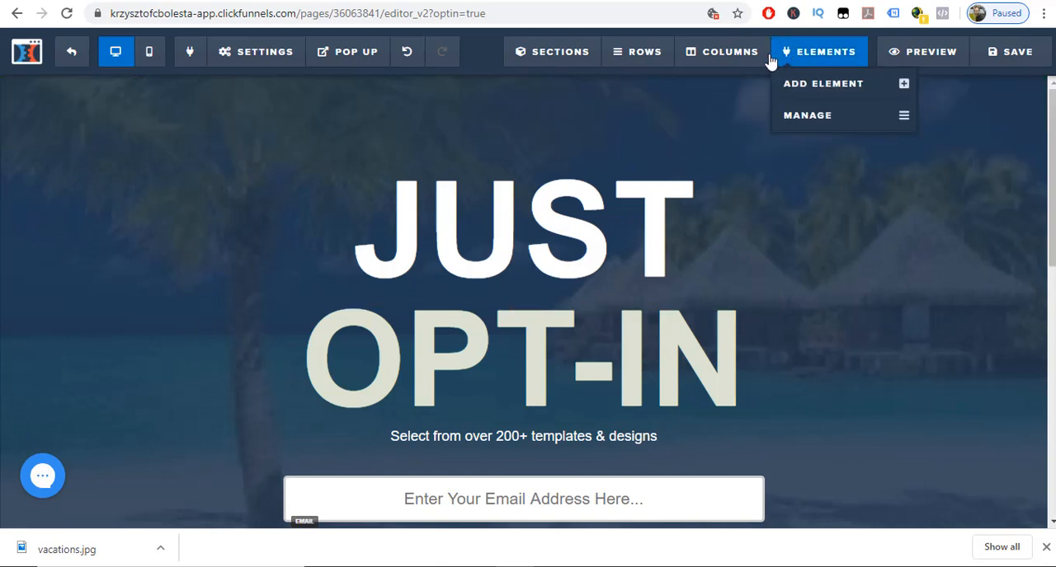
mouse_move(640, 56)
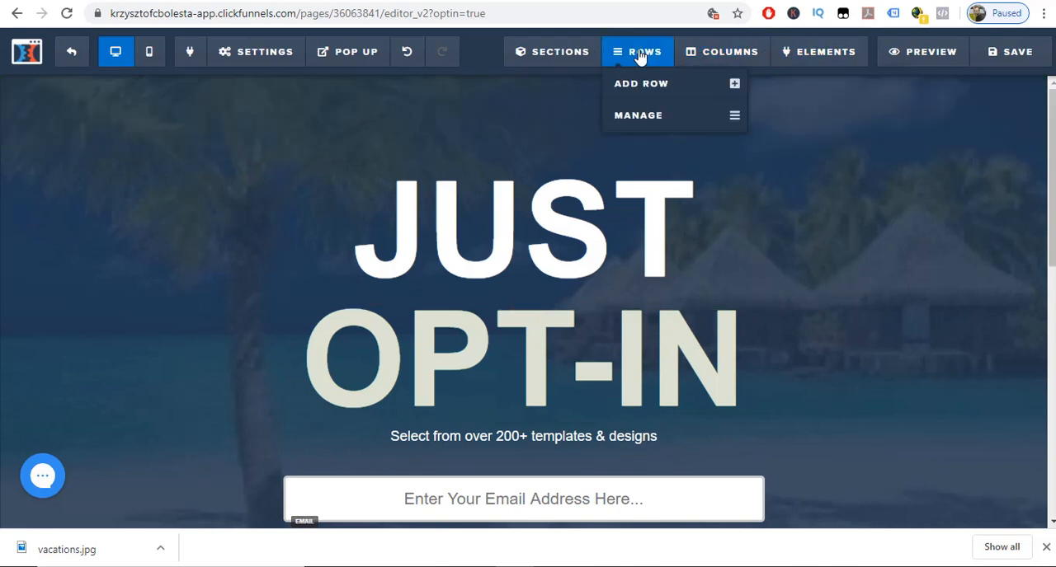
mouse_move(556, 56)
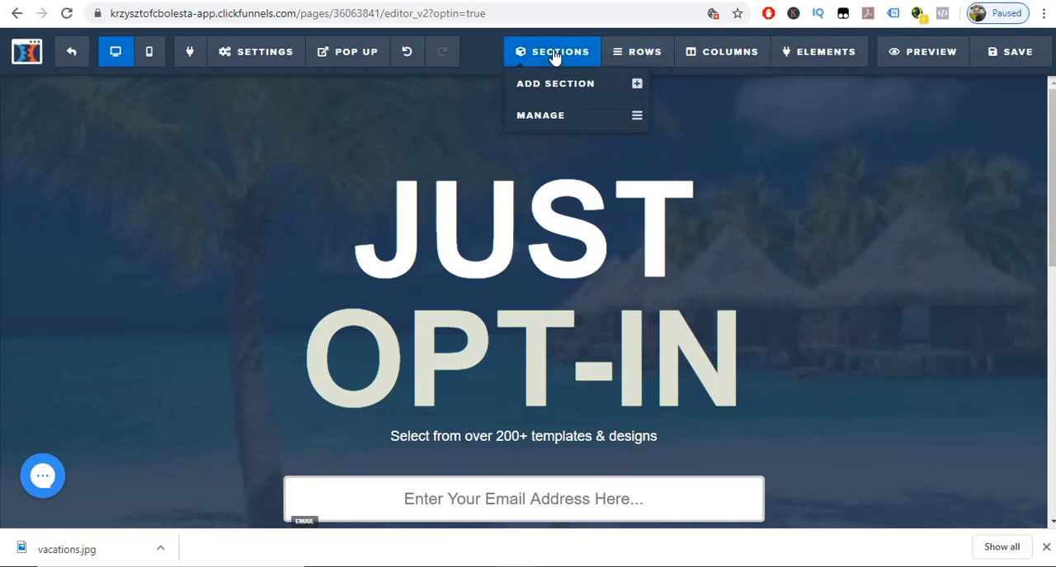
scroll(869, 165, "down", 5)
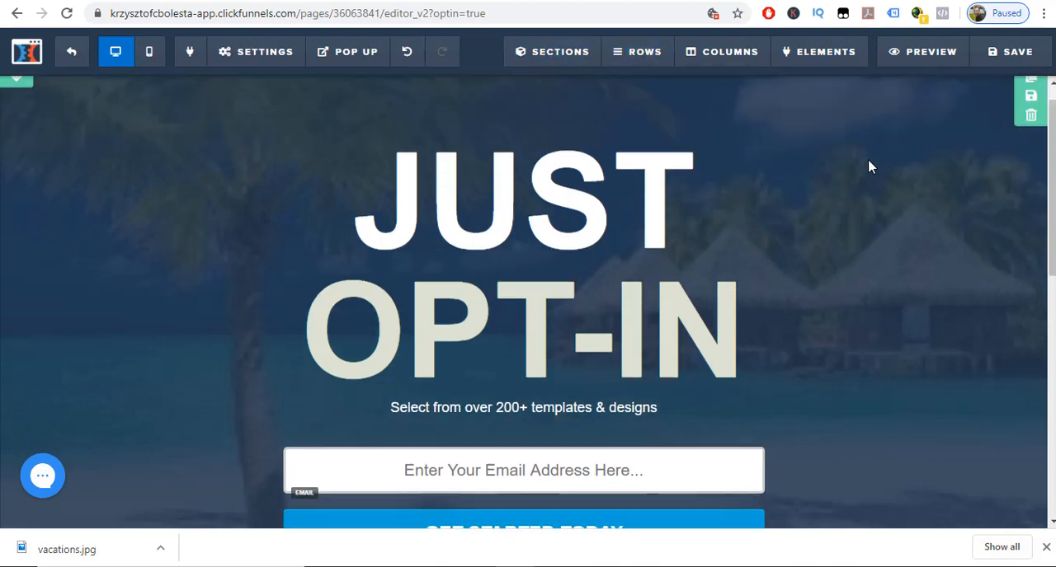
scroll(828, 429, "up", 5)
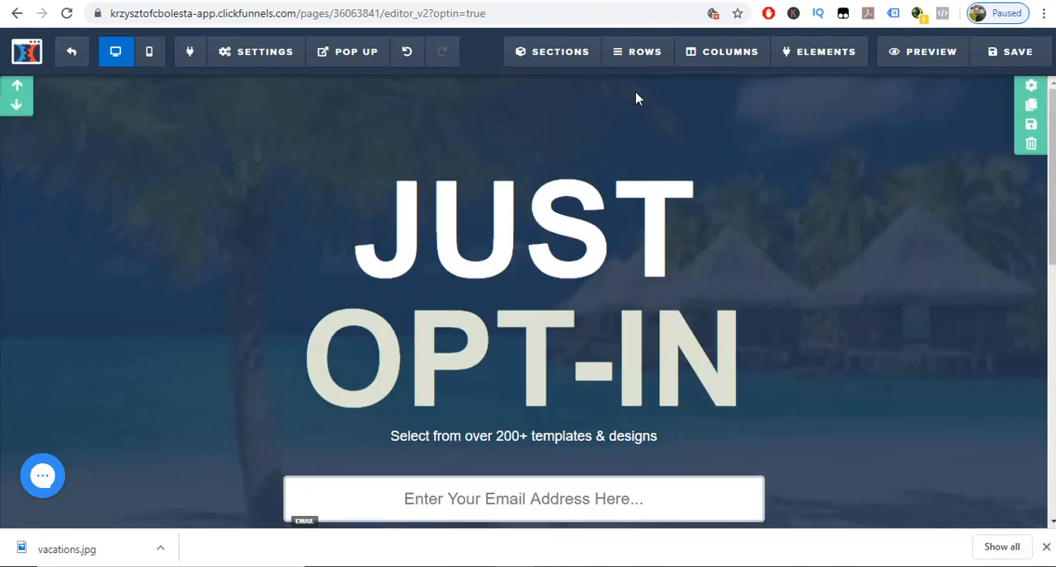
scroll(749, 271, "down", 2)
scroll(751, 269, "up", 2)
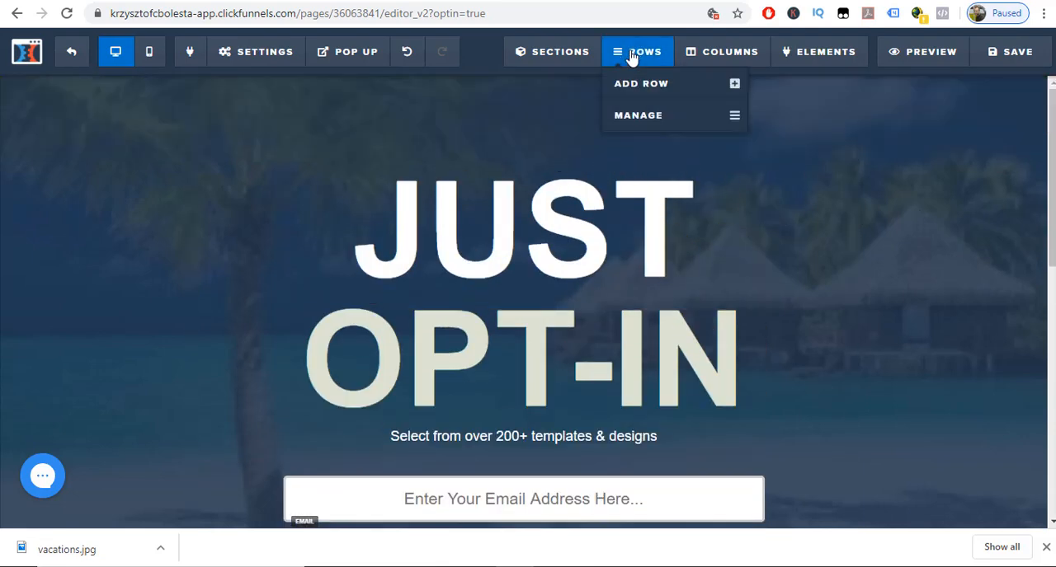
Add a 1-column row above the "JUST OPT-IN" headline and place a Headline element in it.
left_click(640, 86)
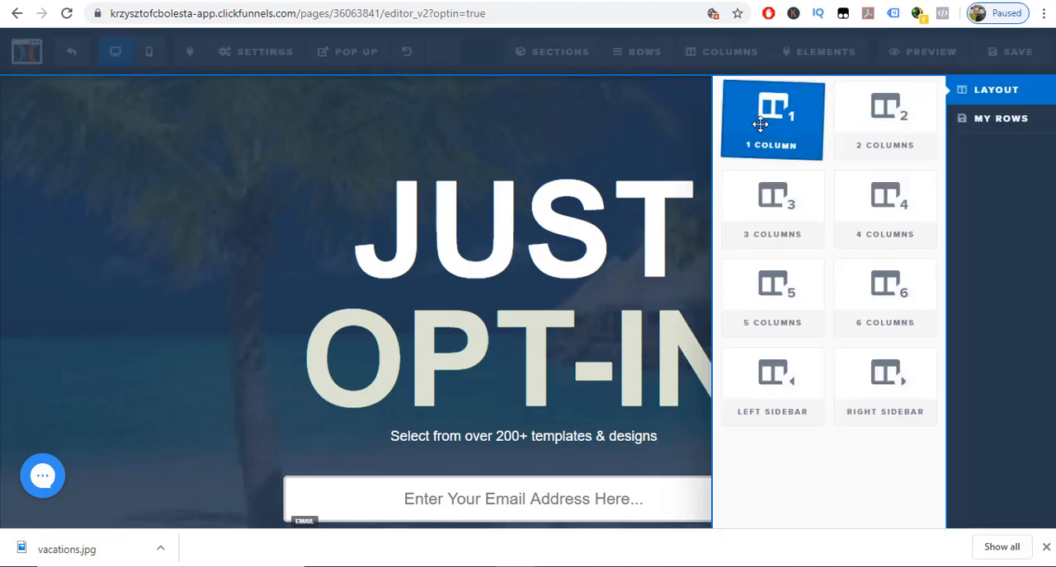
left_click_drag(773, 124, 545, 121)
left_click_drag(539, 159, 533, 97)
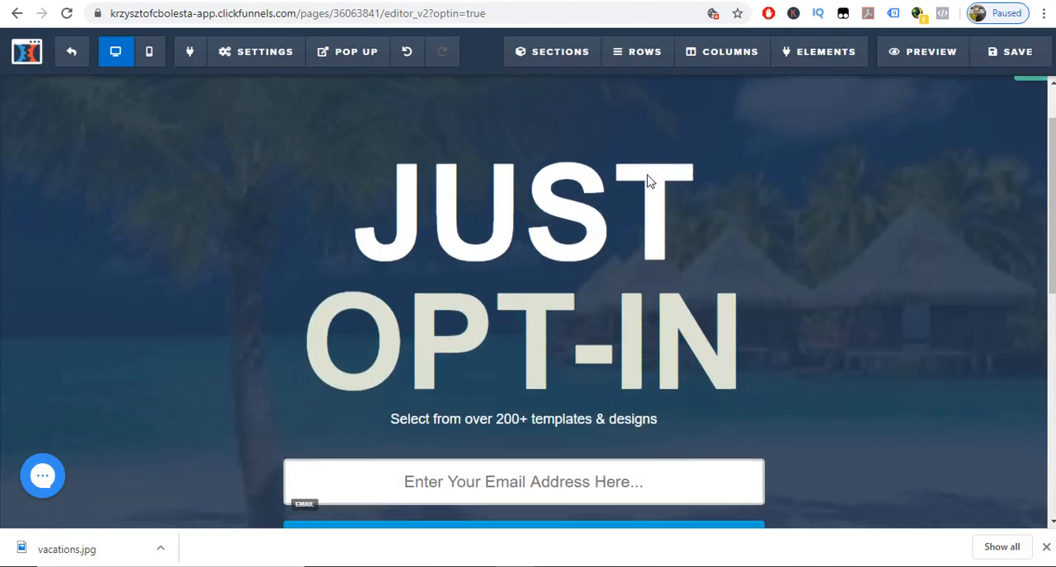
mouse_move(566, 115)
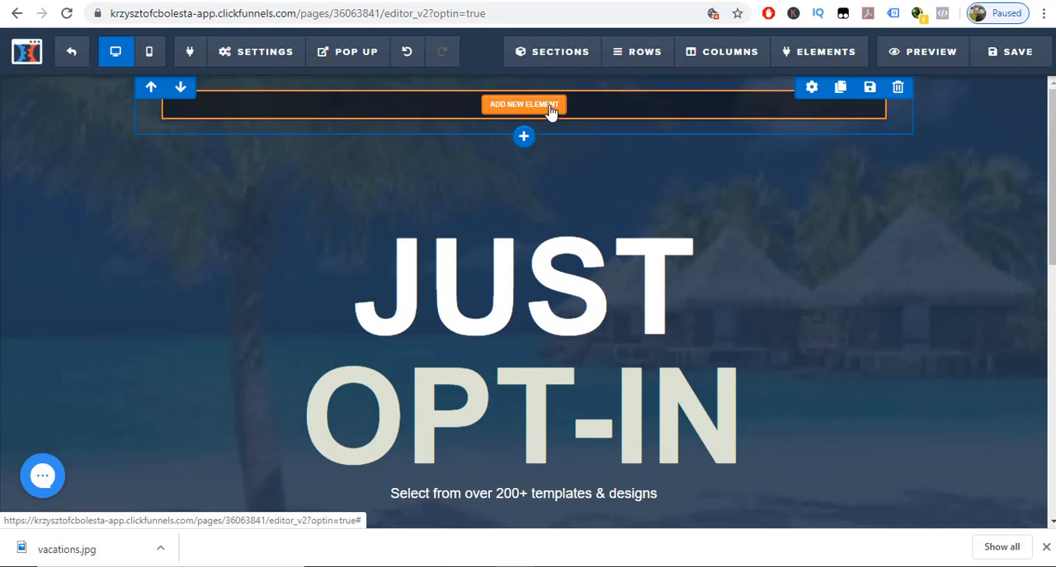
left_click(551, 113)
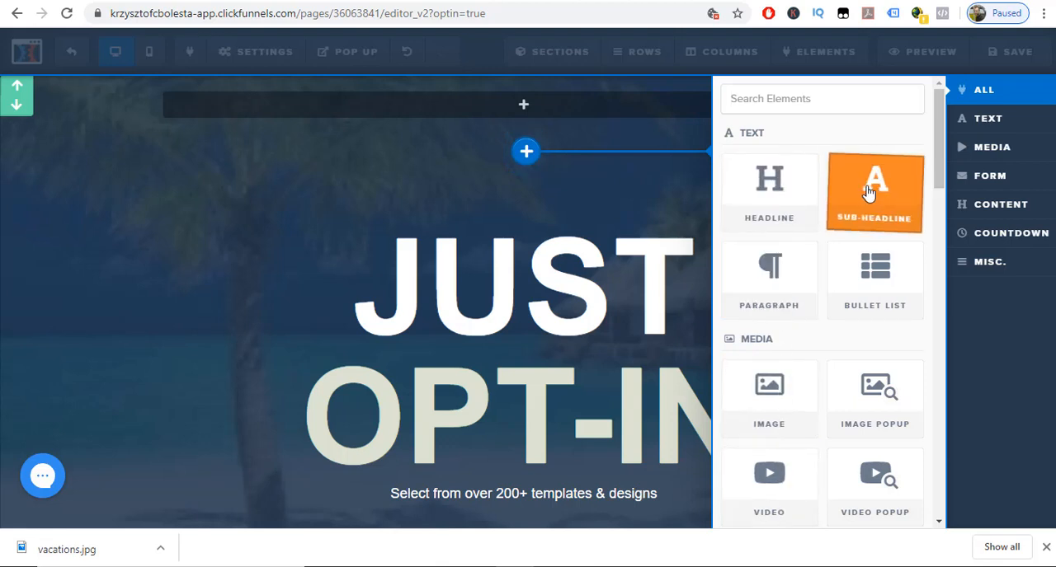
left_click(771, 188)
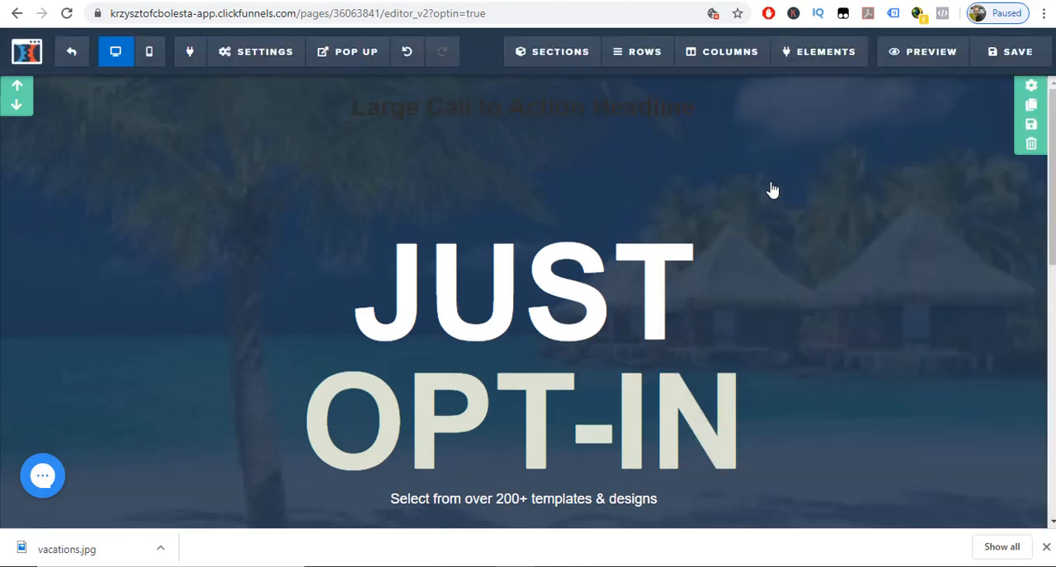
Replace the new headline's placeholder text with "We are just testing our new funnel inside clickfunnels account".
left_click(703, 110)
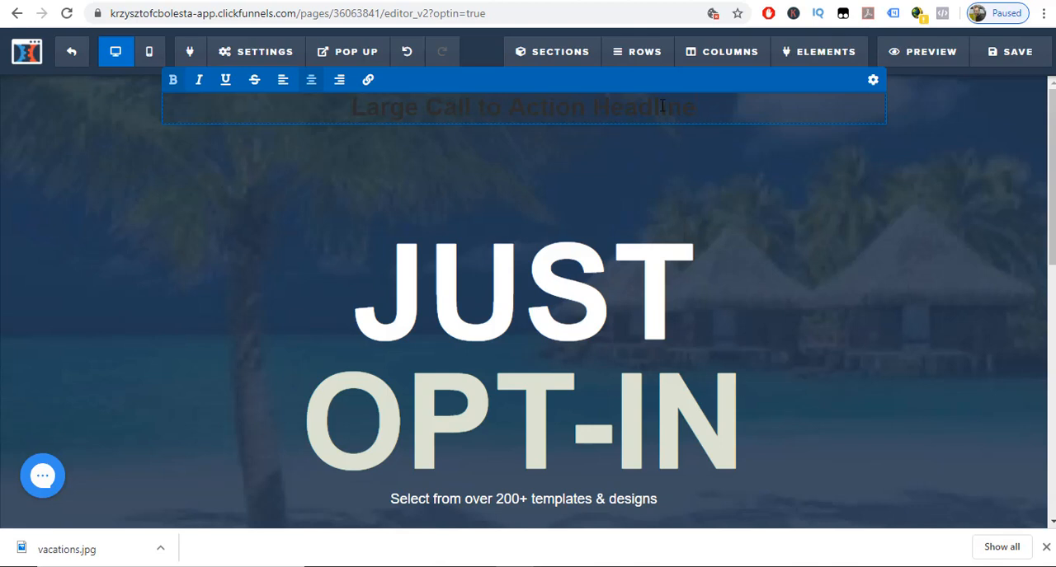
left_click_drag(662, 106, 356, 104)
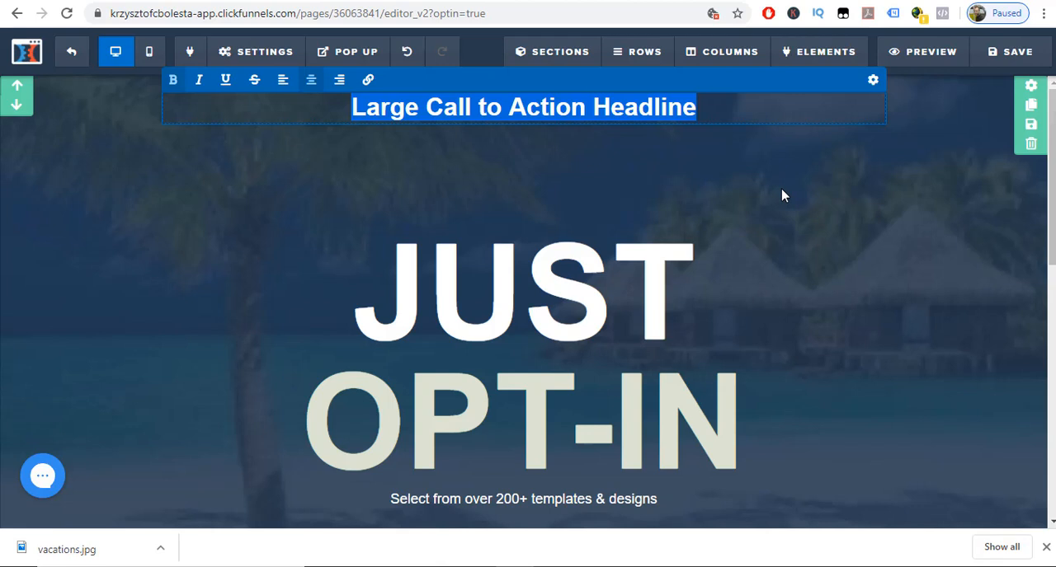
type("W")
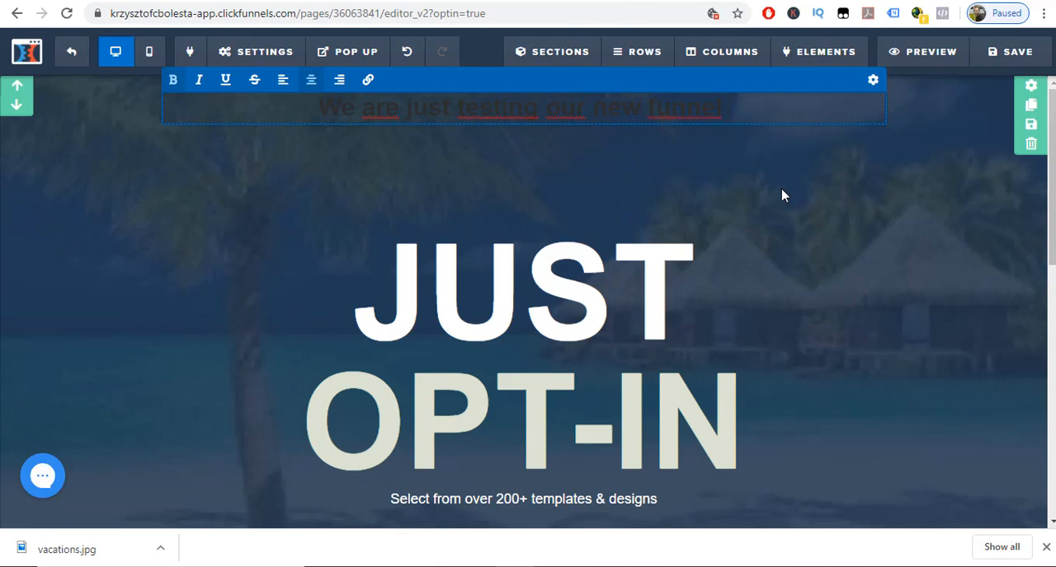
type("ide")
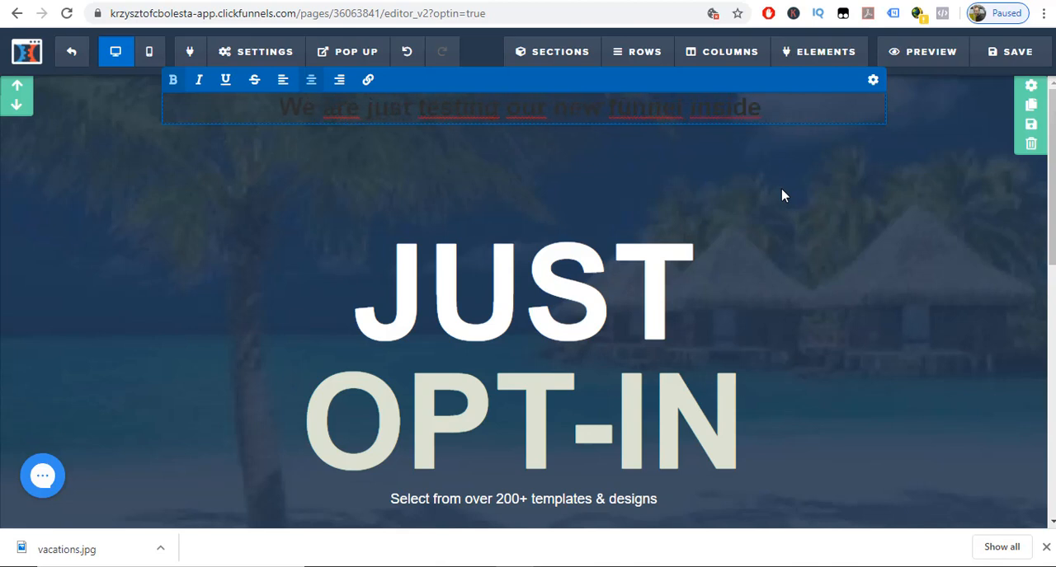
type(" click")
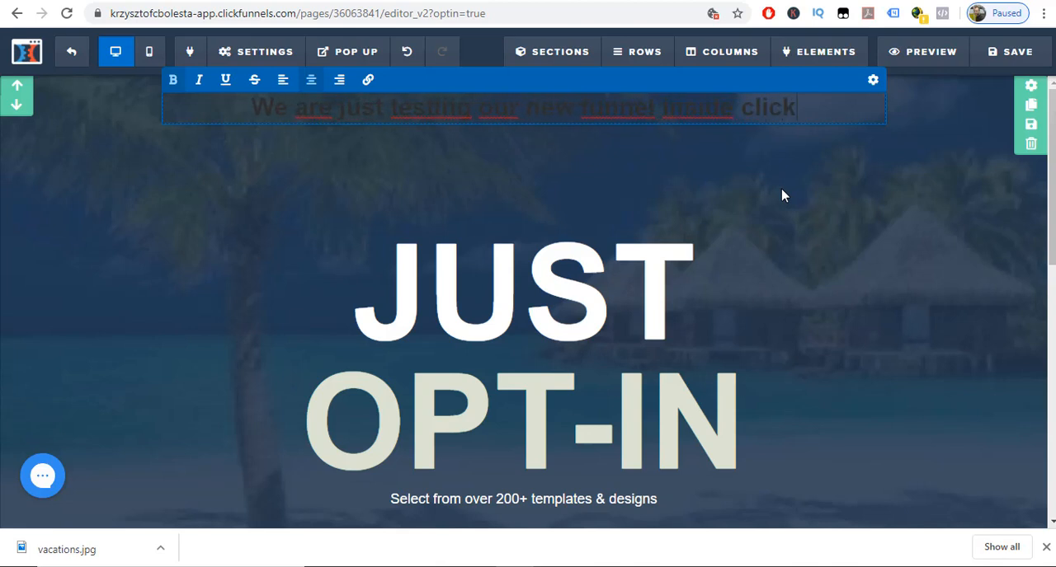
type("funnels account")
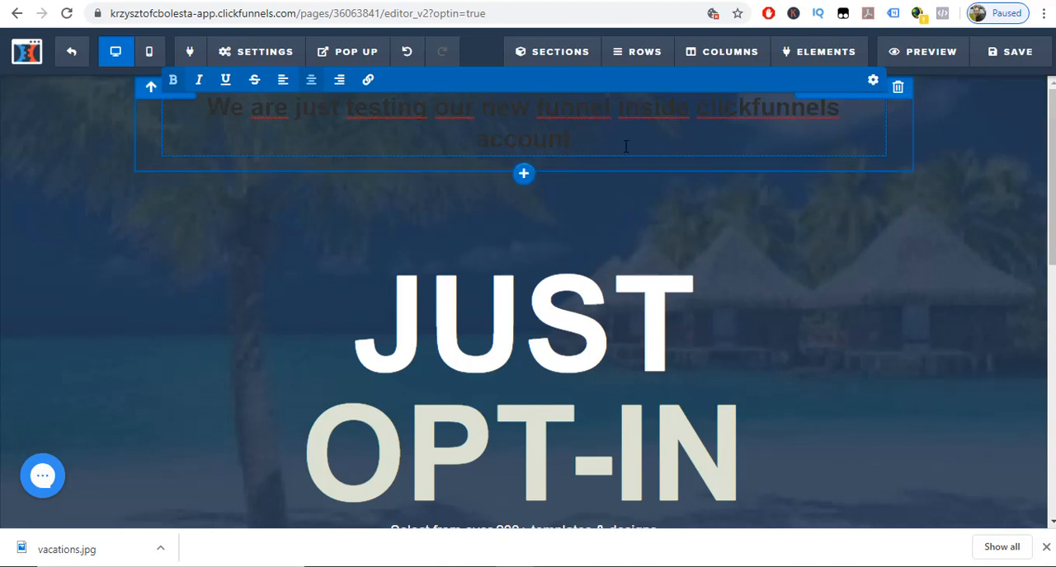
Set the text color of the new headline above "JUST" to white, #ffffff.
left_click(873, 86)
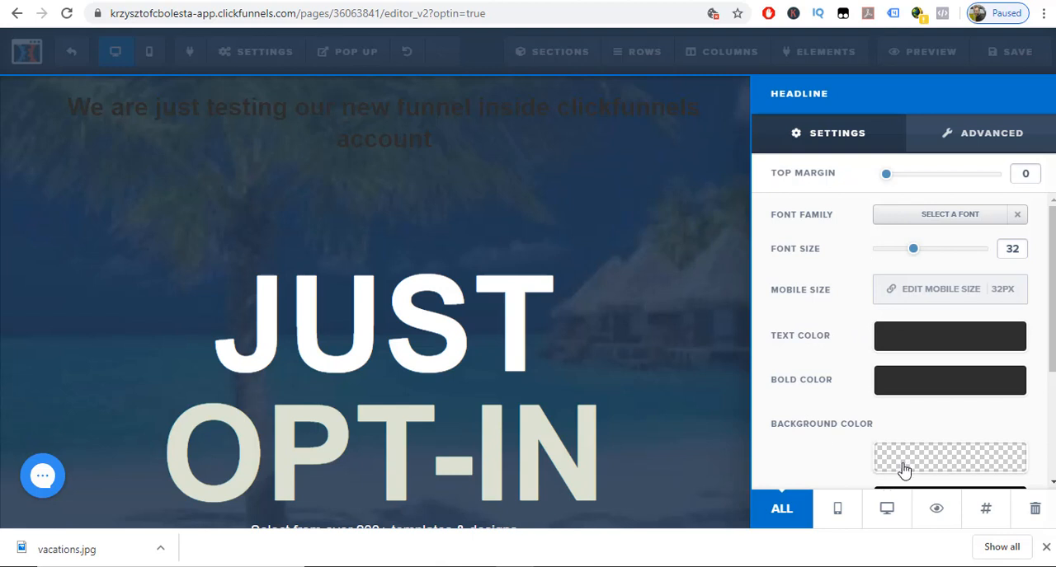
left_click(927, 346)
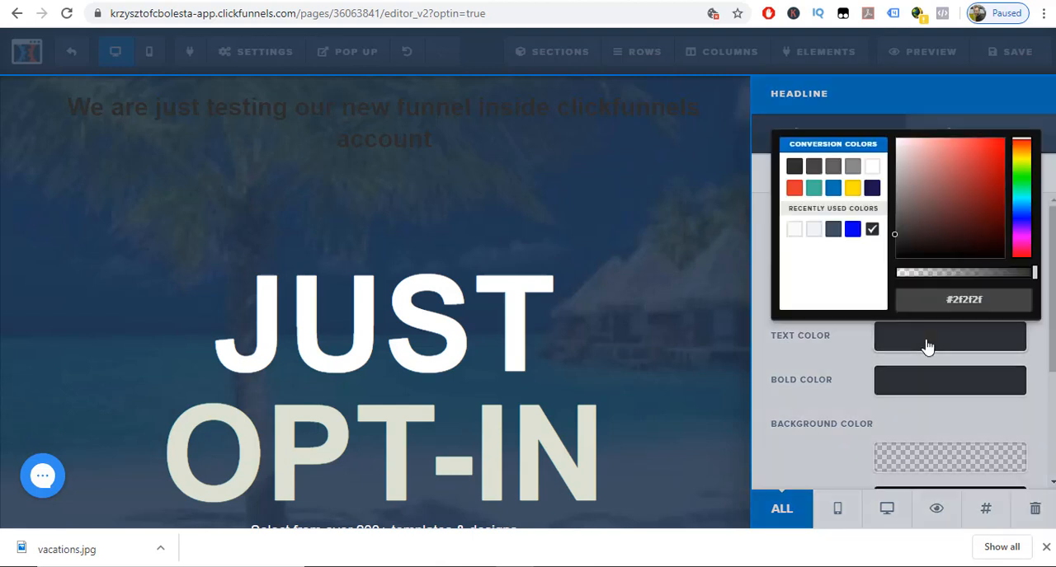
left_click(872, 167)
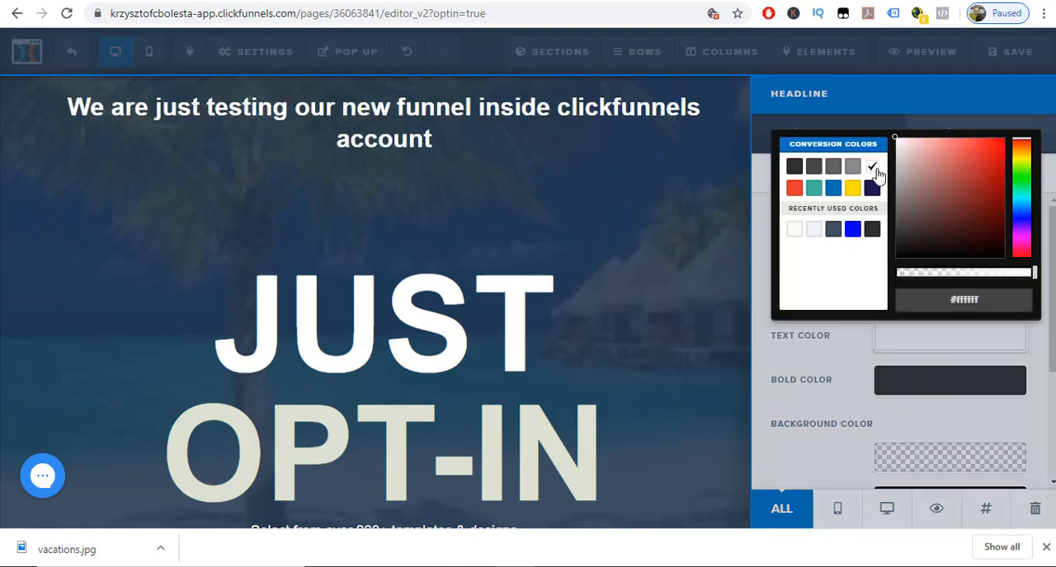
left_click(688, 322)
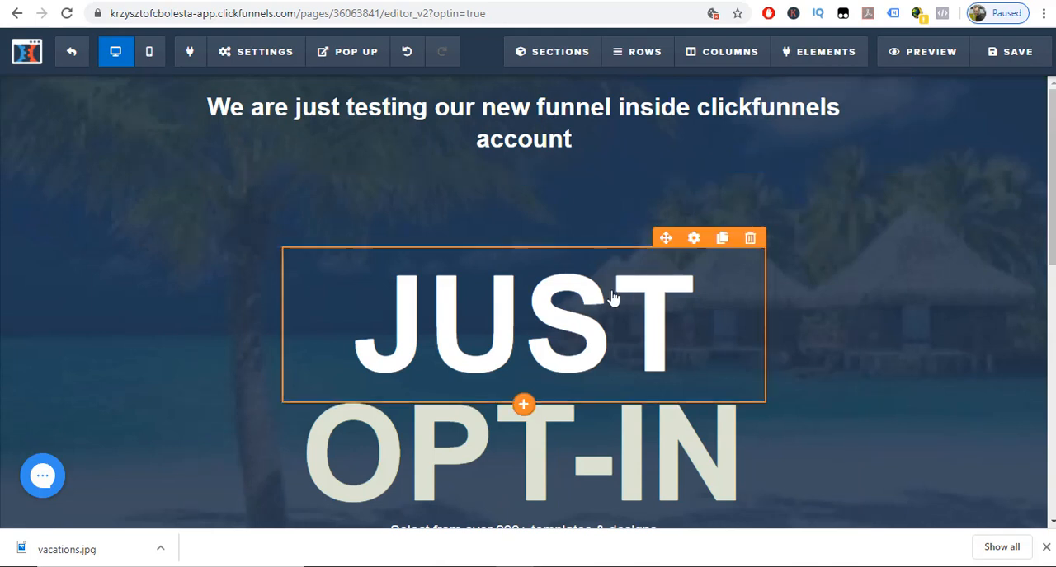
Replace the "JUST" headline text with "If you interested to see how it works put your details bellow".
scroll(586, 208, "down", 2)
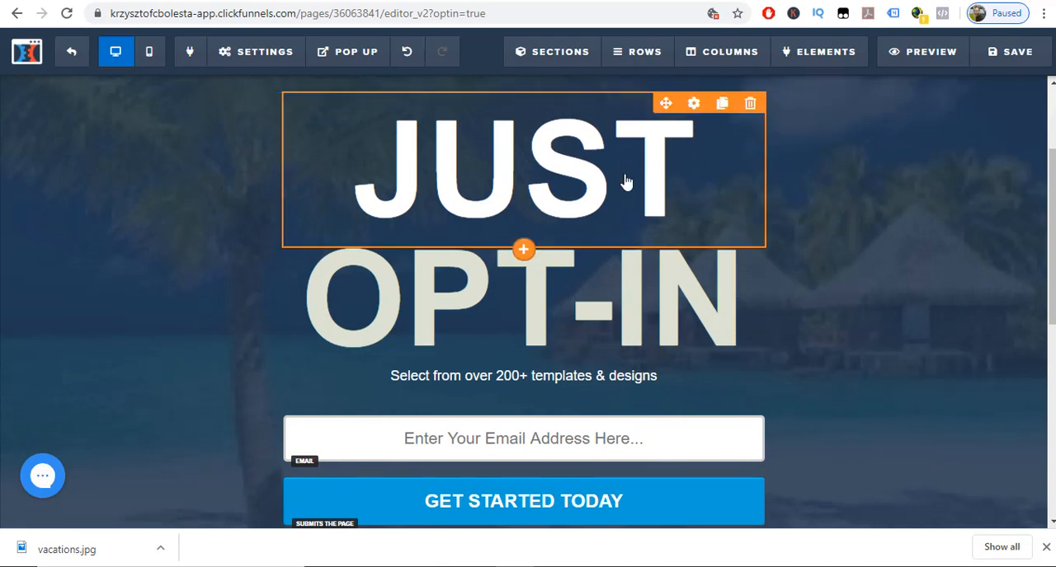
left_click(684, 193)
left_click_drag(685, 180, 437, 295)
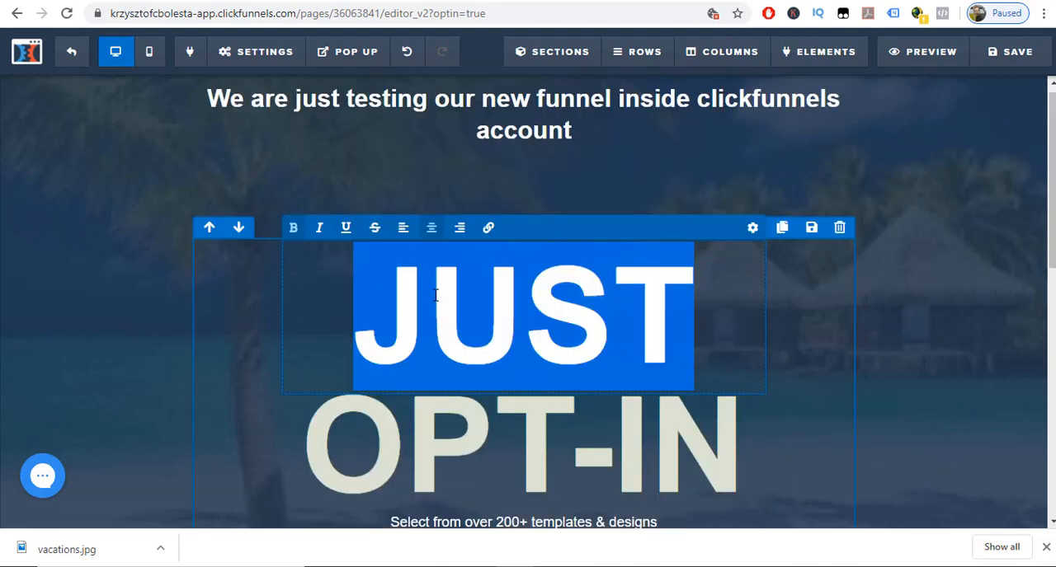
type("If y")
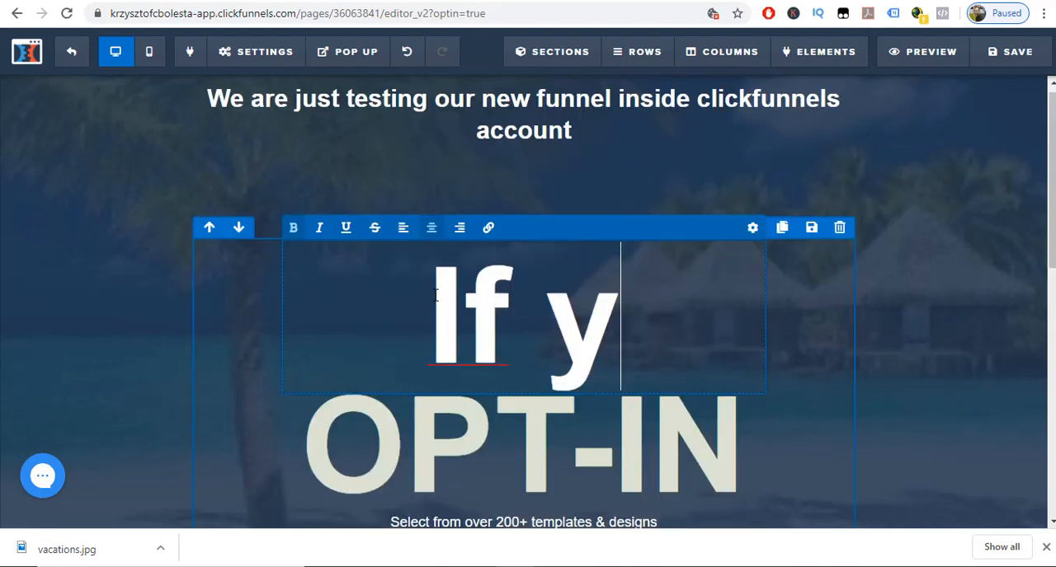
type("ou interested")
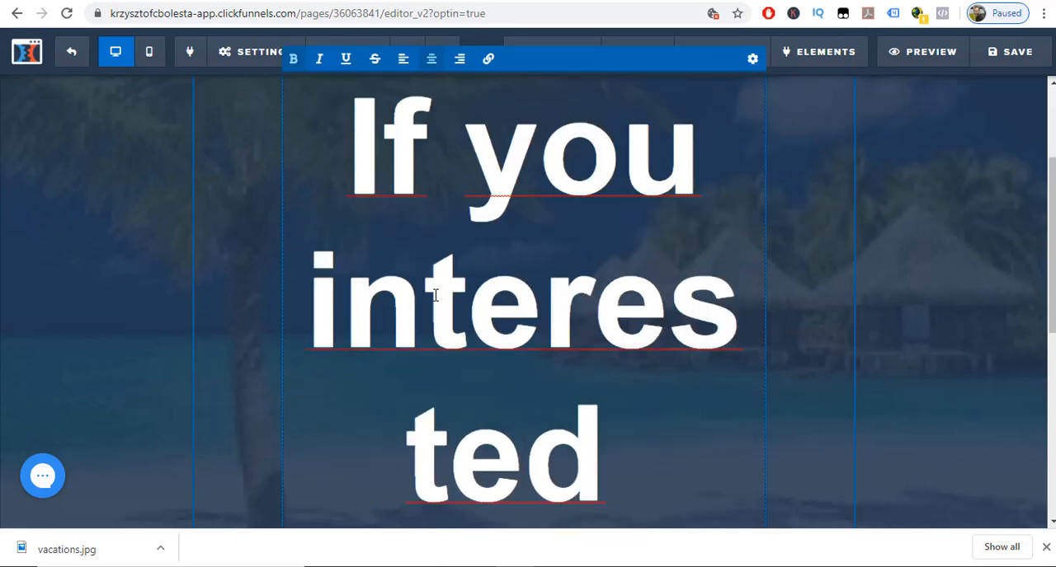
type(" to see ho")
type("w")
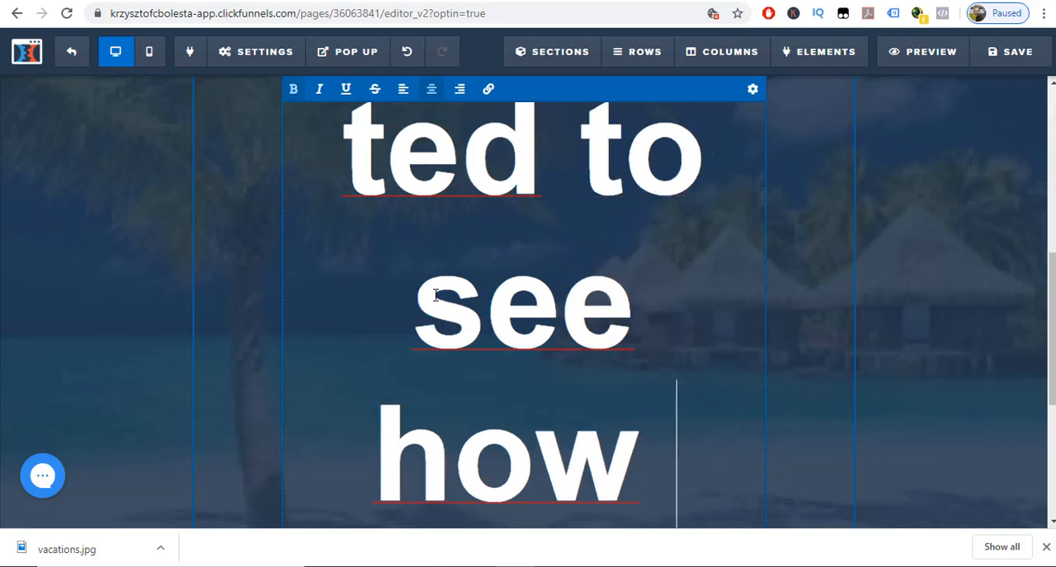
type(" it works")
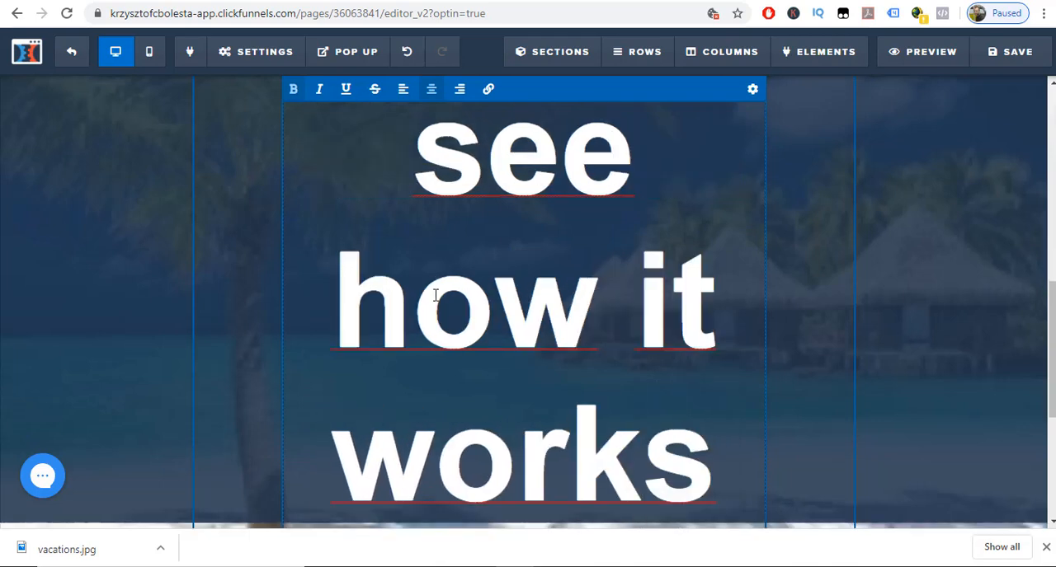
type(" p")
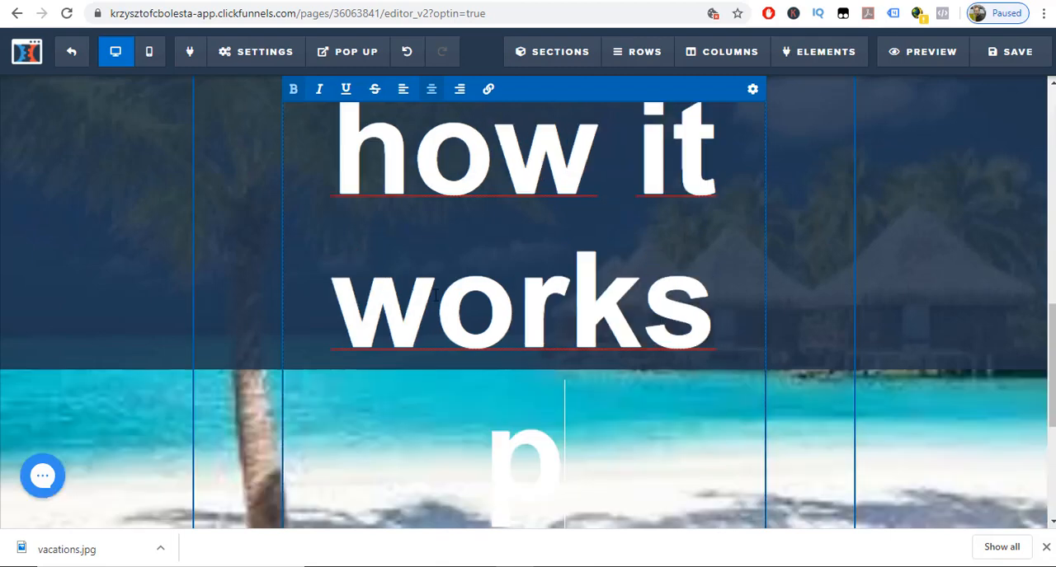
type("ut you")
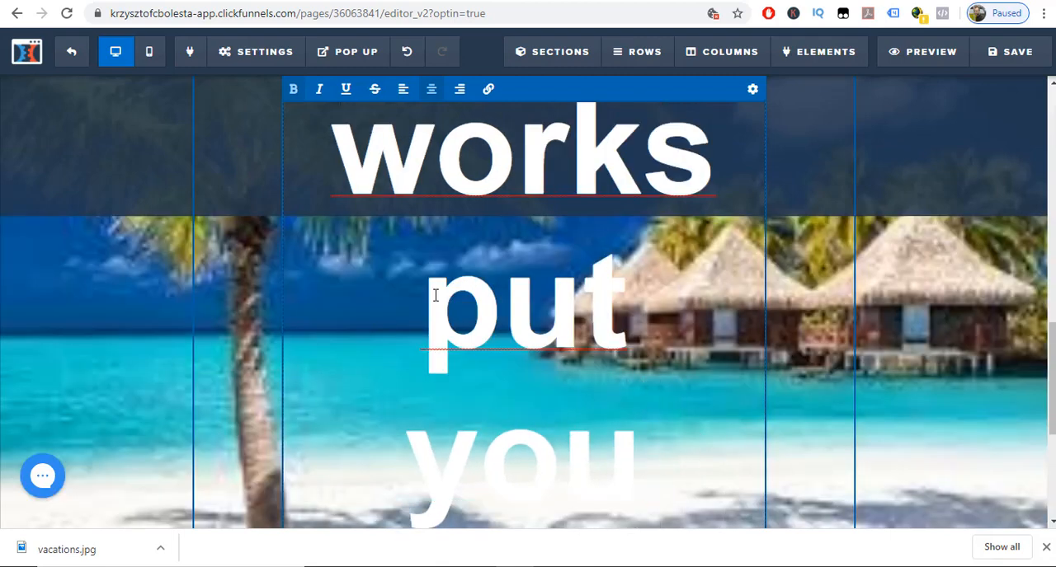
type("r detai")
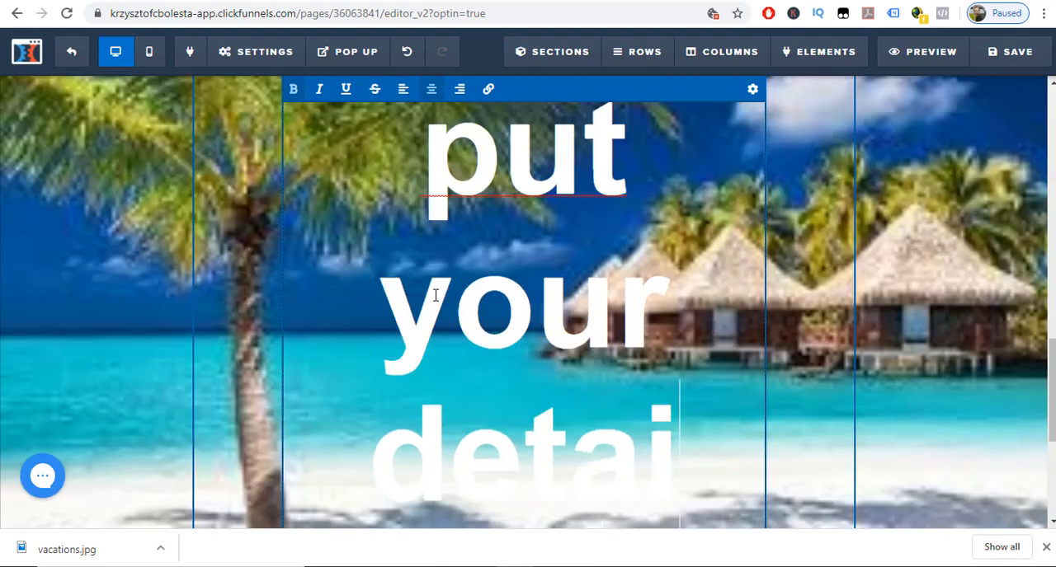
type("ls bellow")
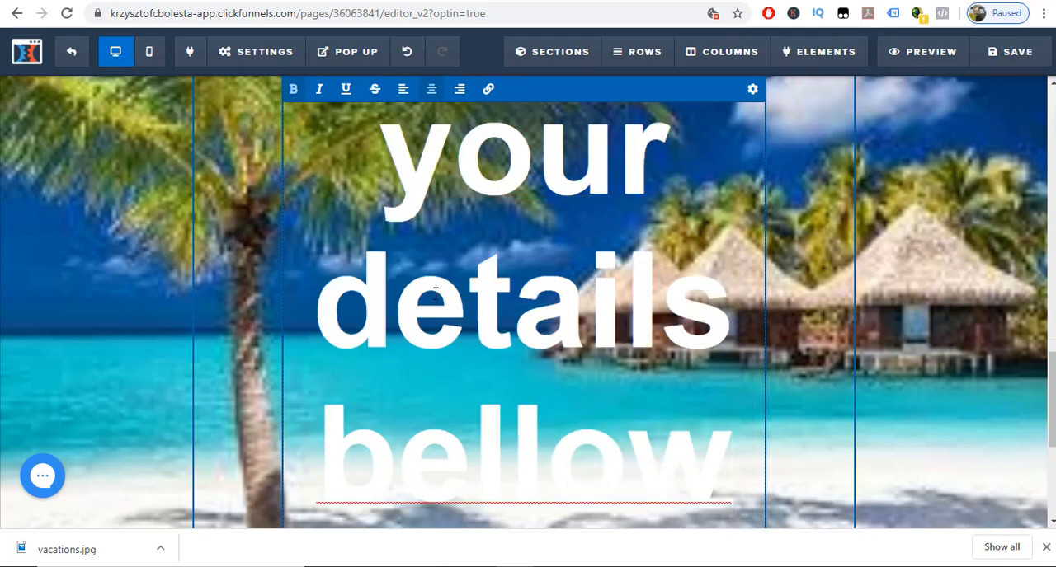
Set the font size of the "If you interested to see how it works" headline to 26.
left_click(752, 91)
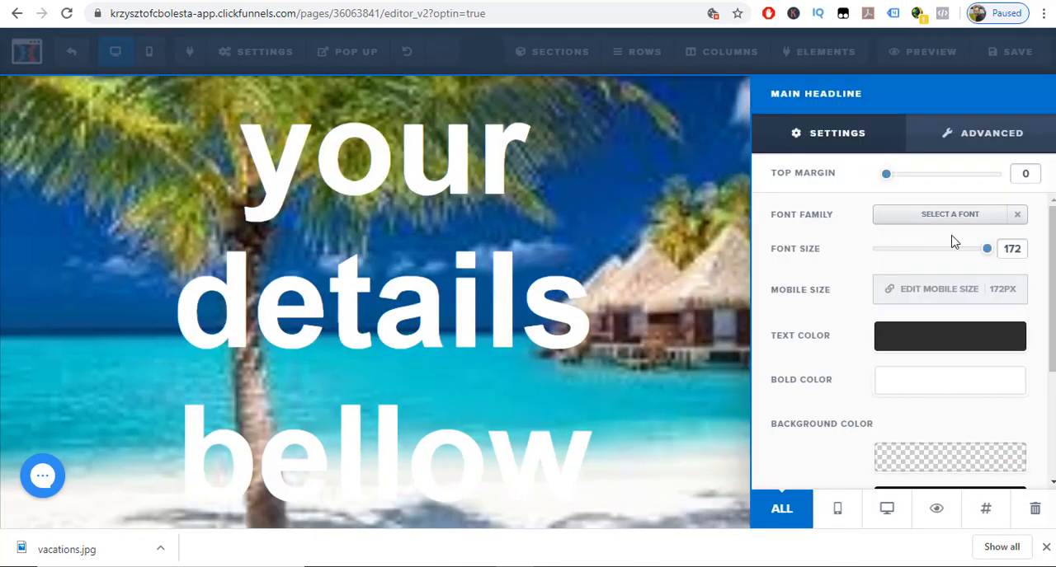
double_click(1012, 249)
type("26")
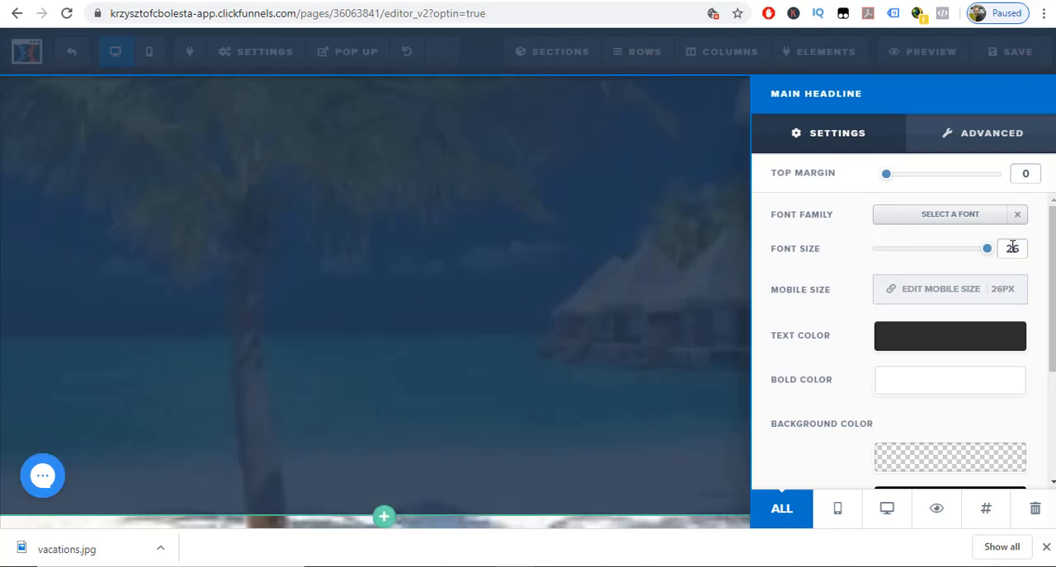
left_click(674, 261)
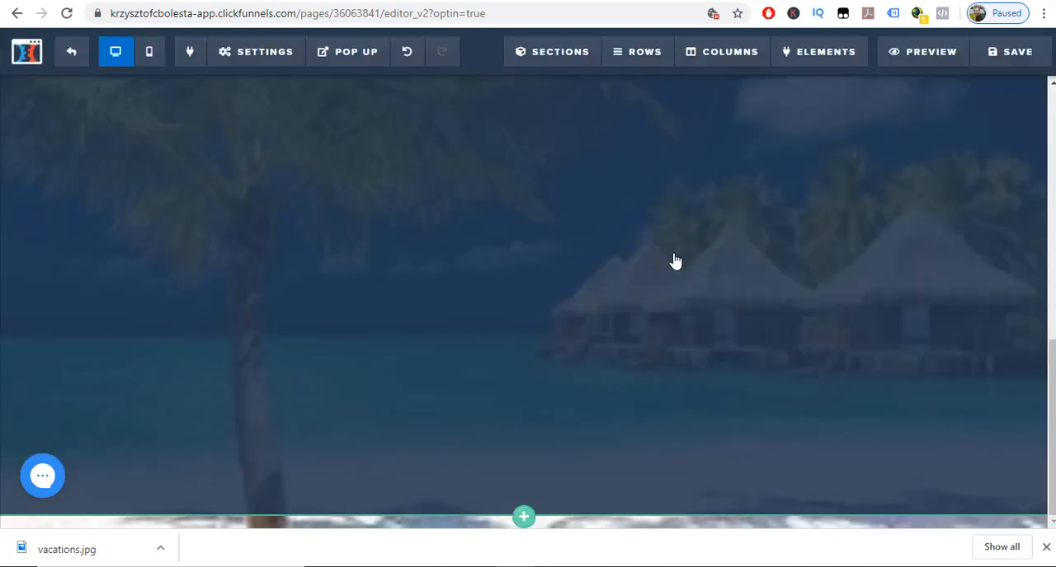
Set the font size of the "OPT-IN" headline to 30.
scroll(673, 259, "up", 10)
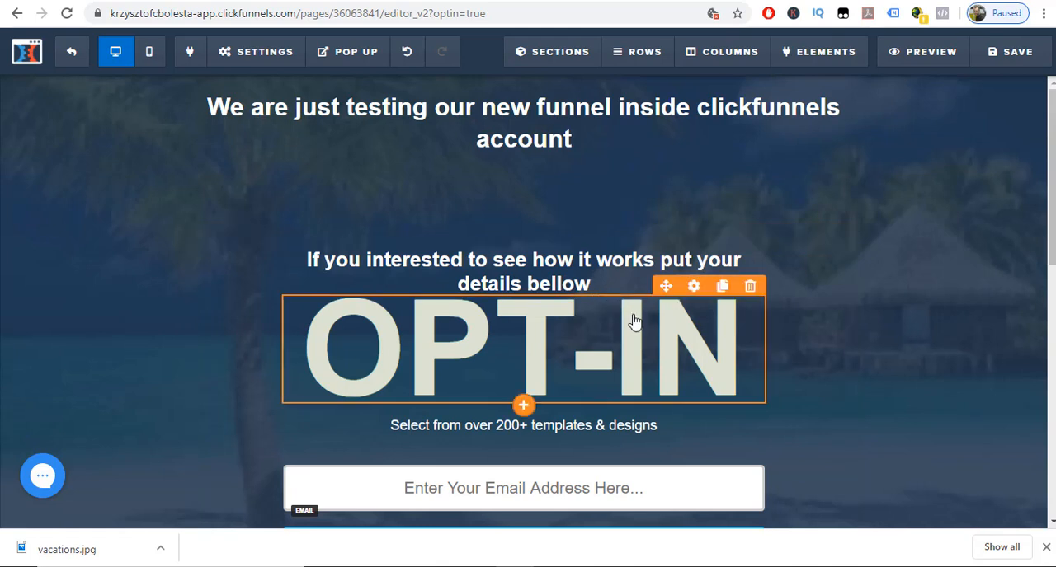
left_click(693, 289)
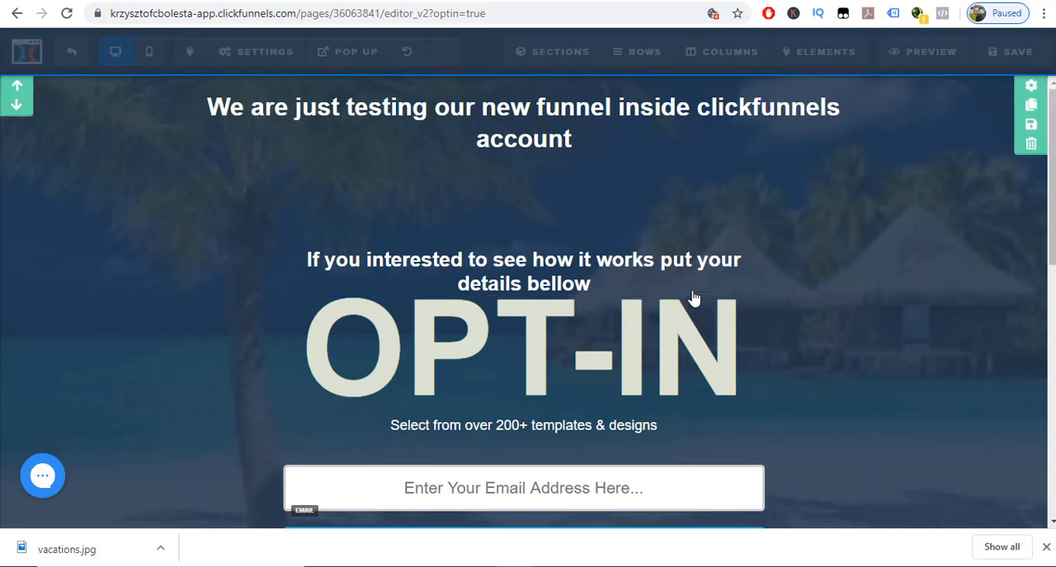
double_click(1018, 245)
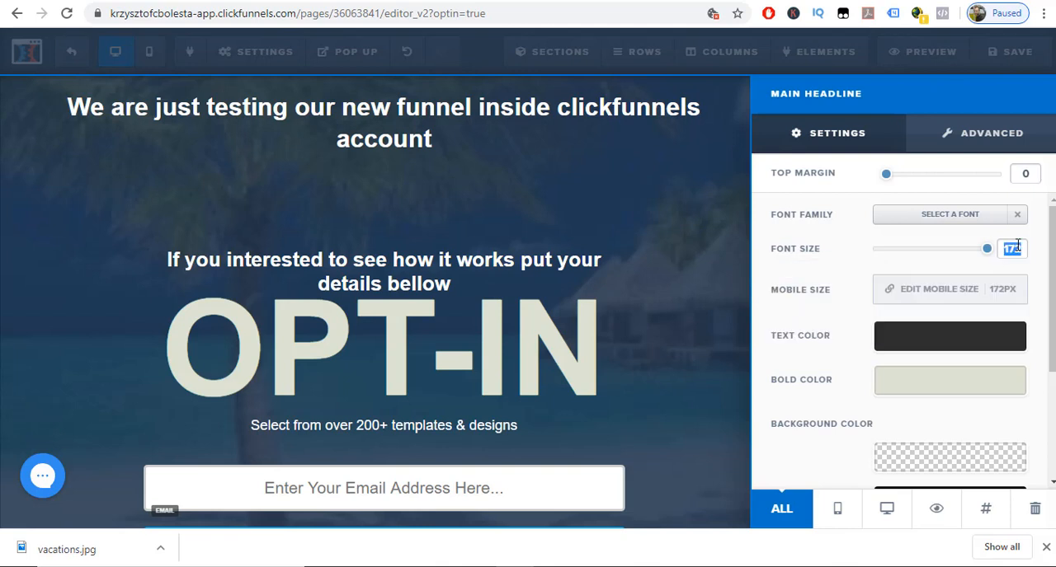
type("30")
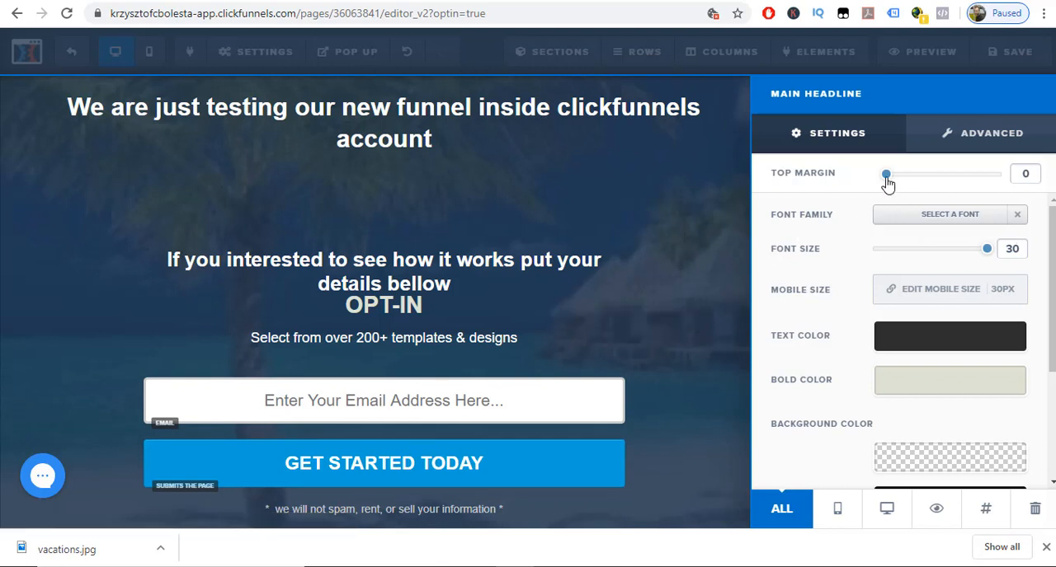
Set the top margin of the "OPT-IN" headline to 50.
left_click_drag(887, 183, 930, 182)
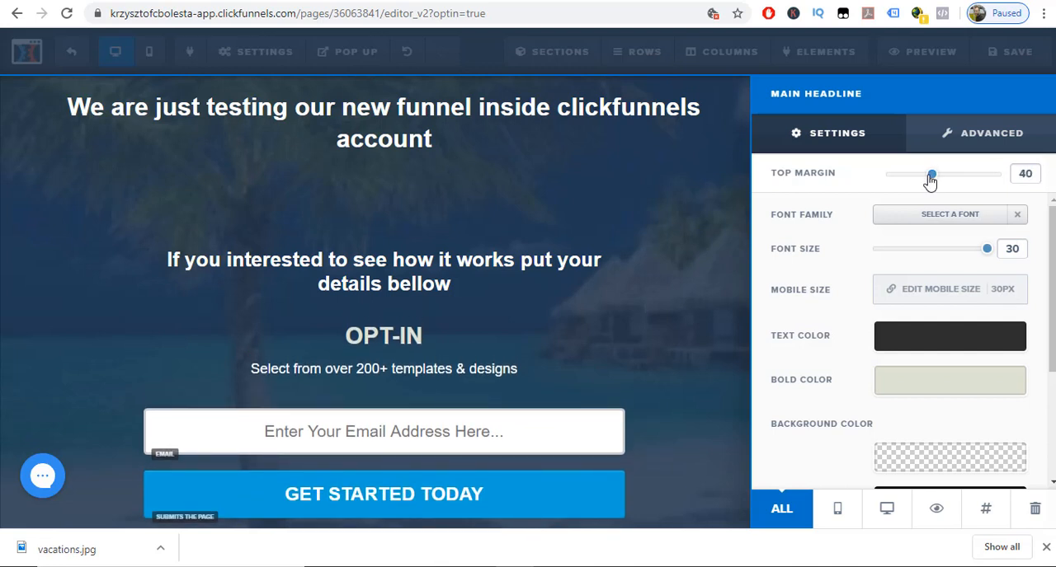
left_click_drag(930, 182, 939, 183)
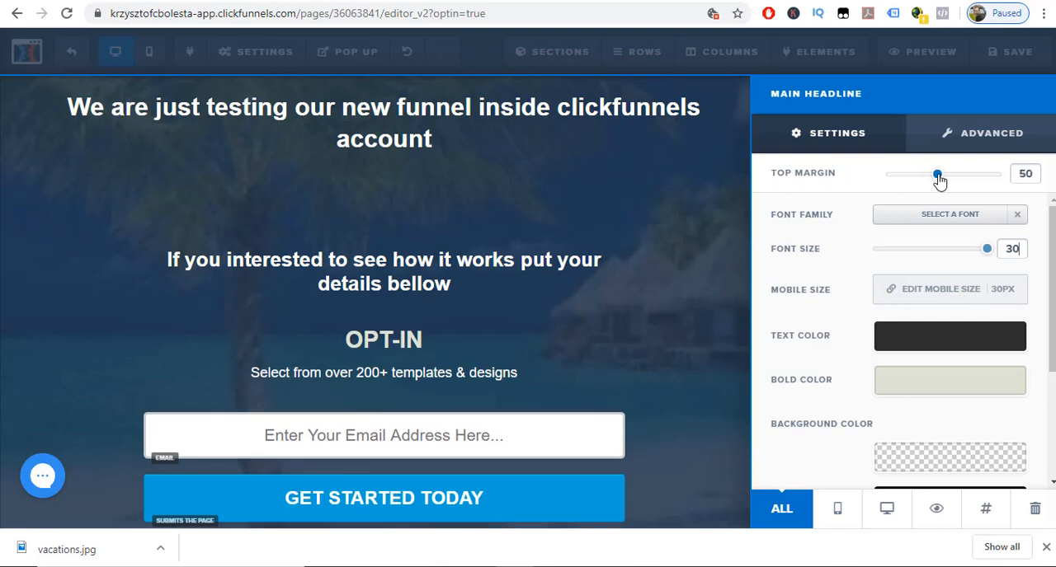
left_click(446, 348)
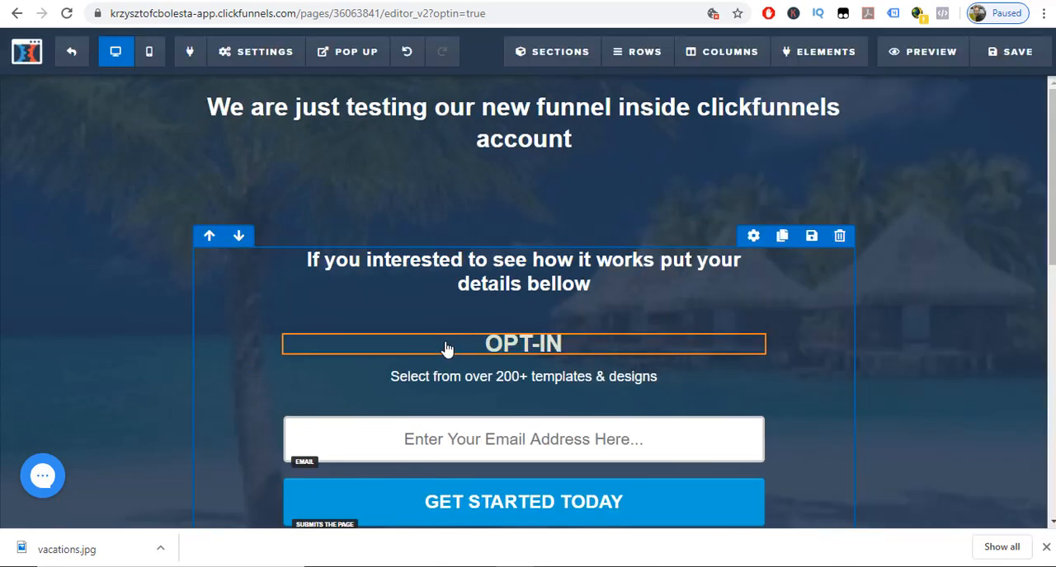
Replace the "OPT-IN" headline text with "And we'll be more than happy to help you".
left_click(566, 341)
left_click_drag(571, 345, 476, 344)
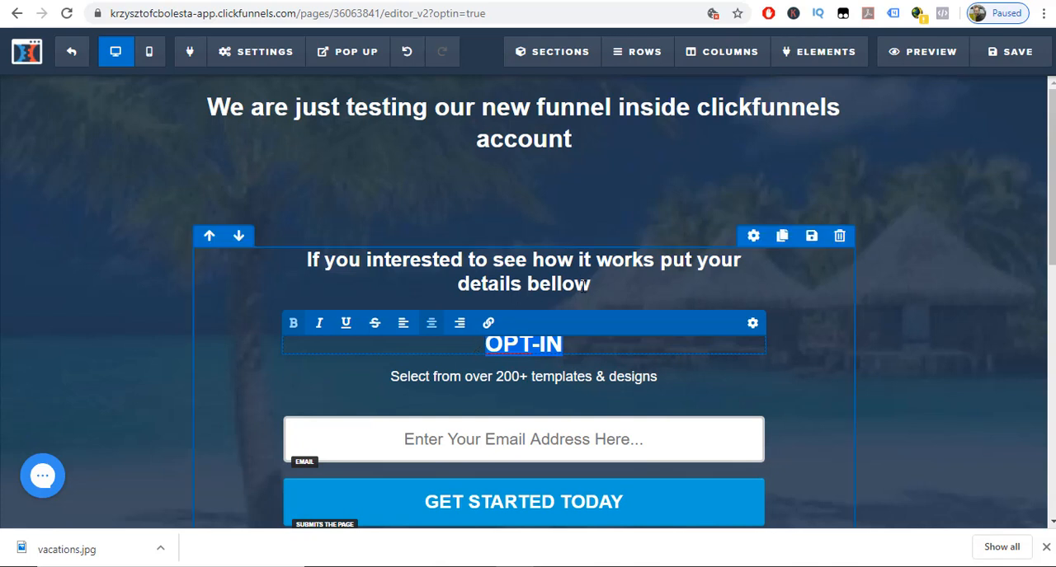
type("And we")
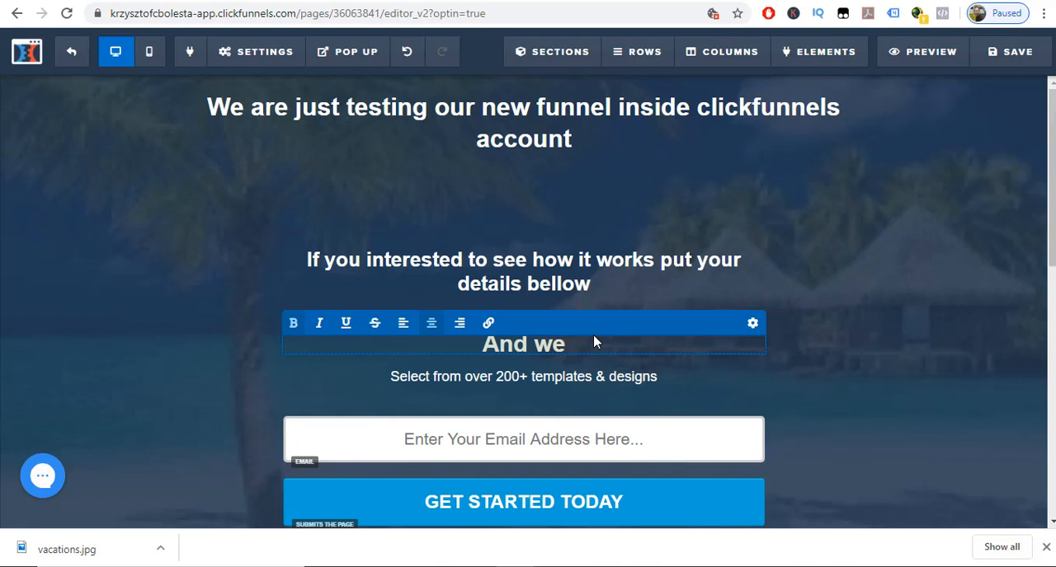
type("'ll be")
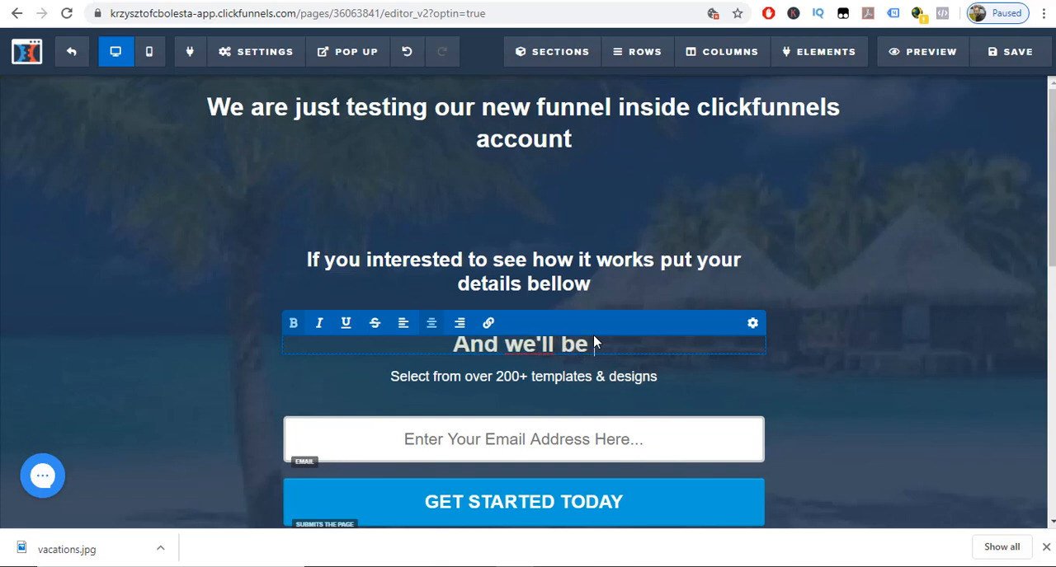
type(" more tha=n")
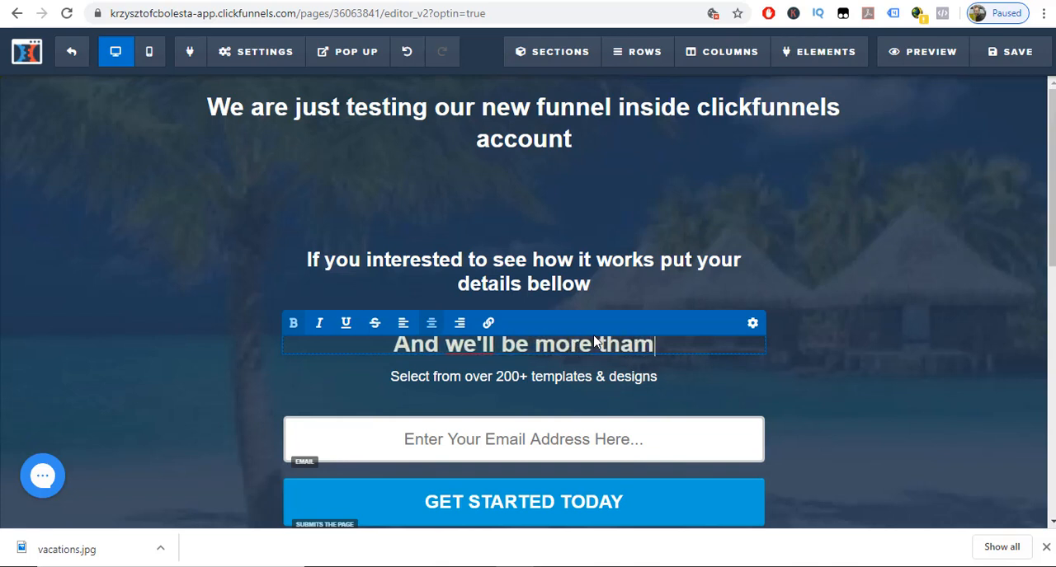
key("BackSpace")
key("BackSpace")
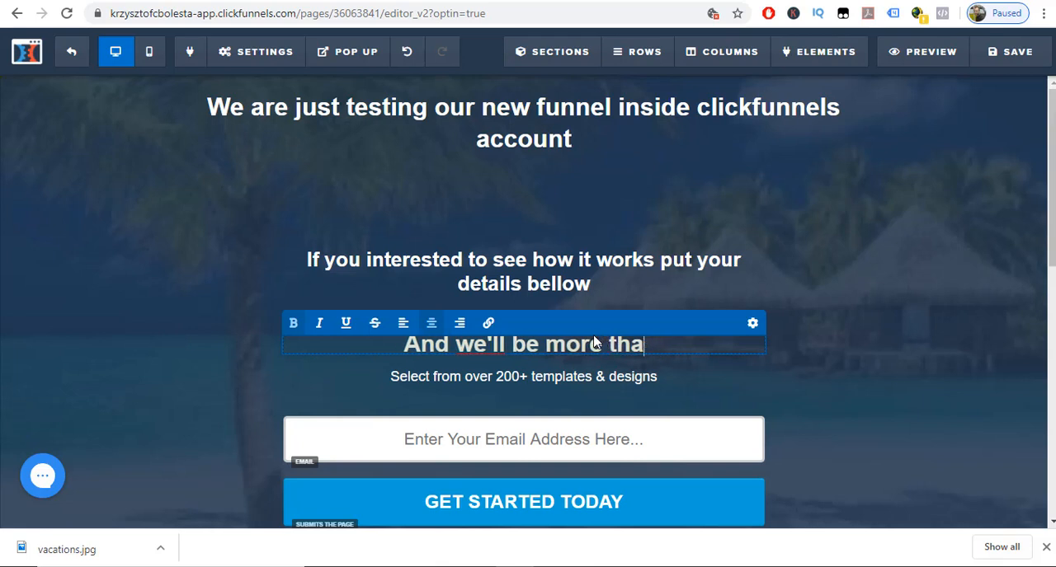
type("n happy")
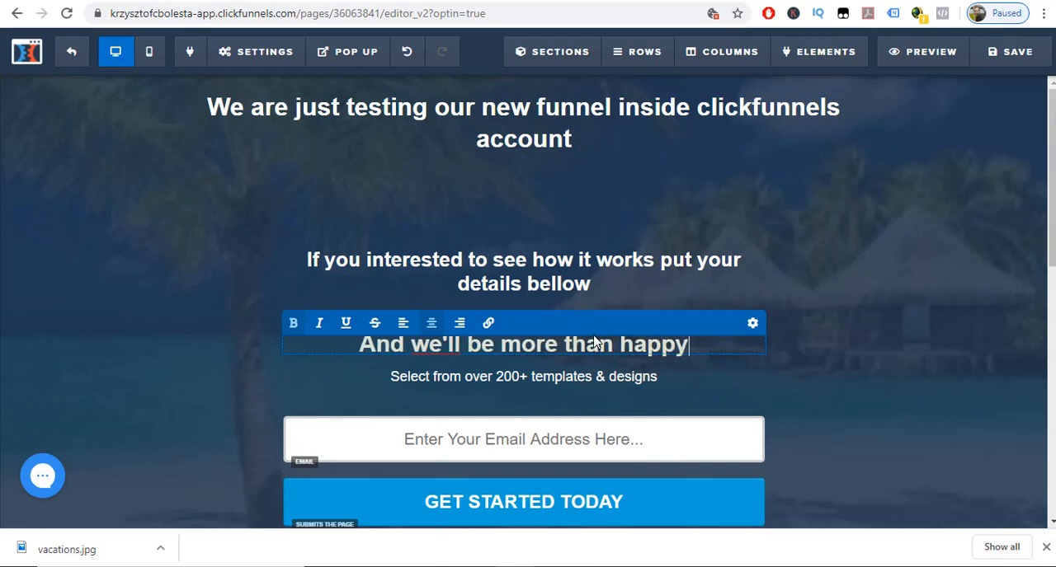
type(" to help you")
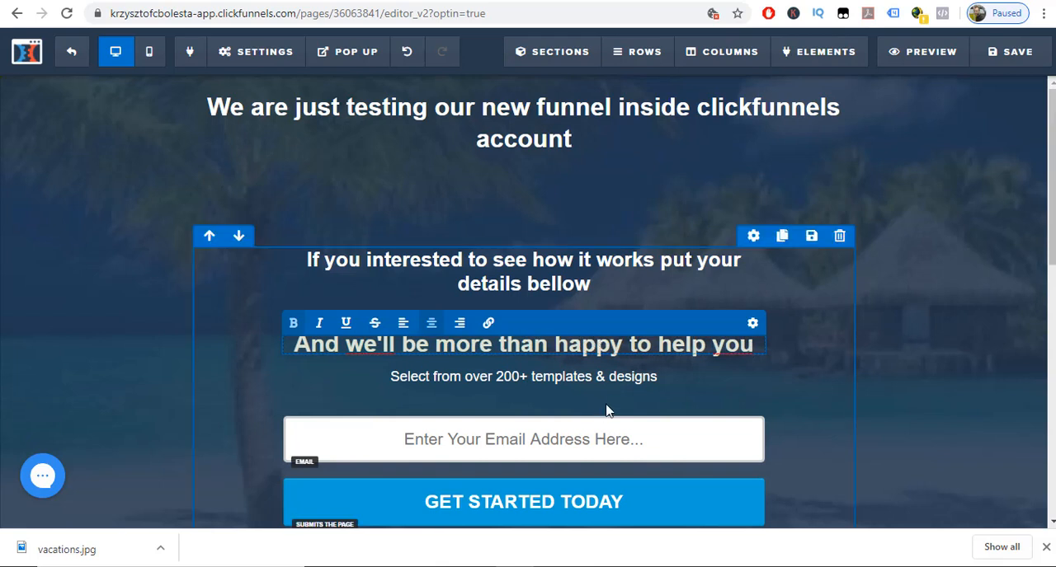
Replace the "Select from over 200+ templates & designs" text with "Don't worry we are not try sell you anything.".
left_click(665, 381)
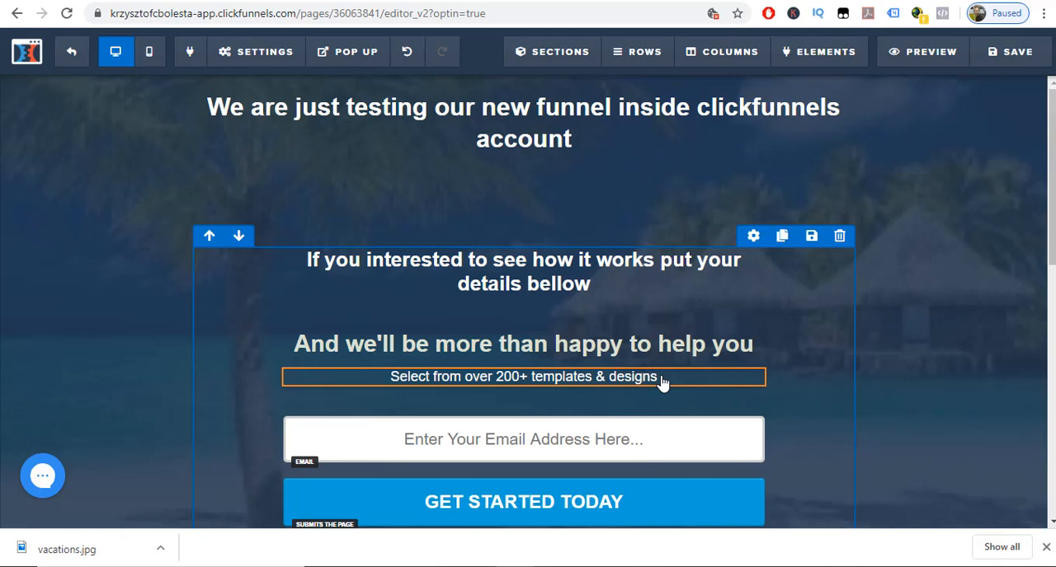
left_click(659, 378)
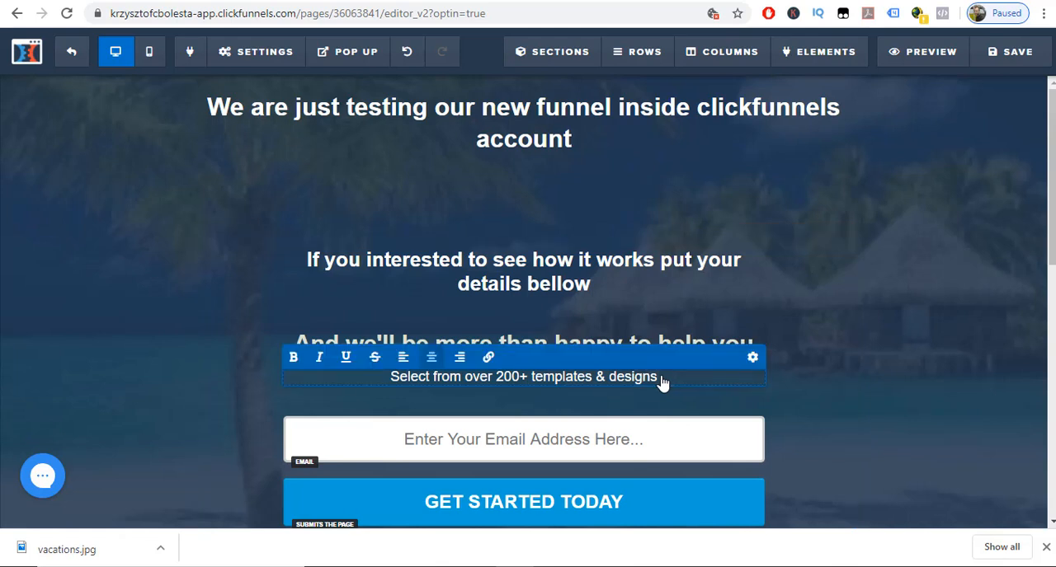
left_click_drag(657, 378, 391, 378)
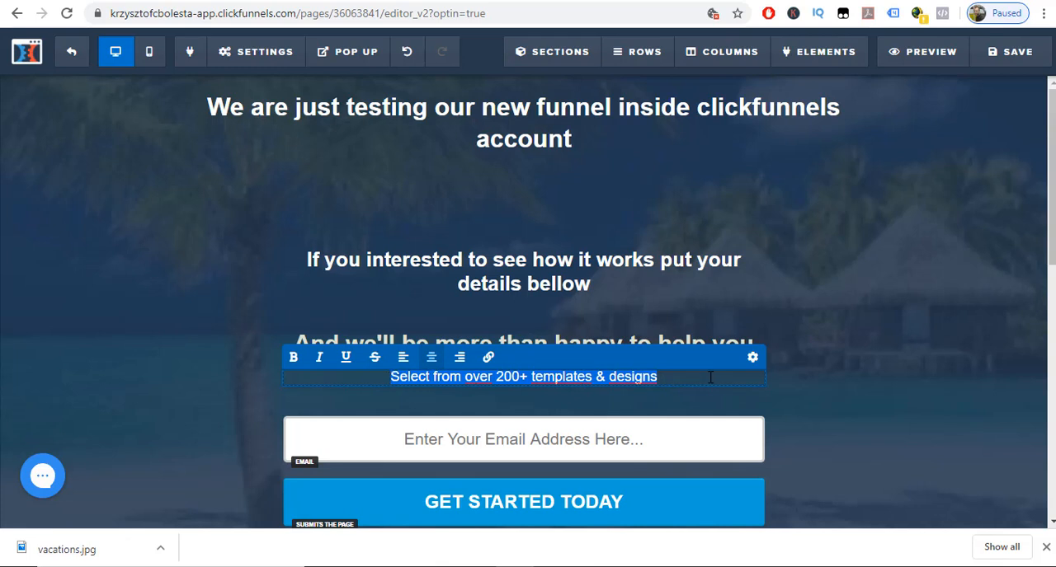
type("Don")
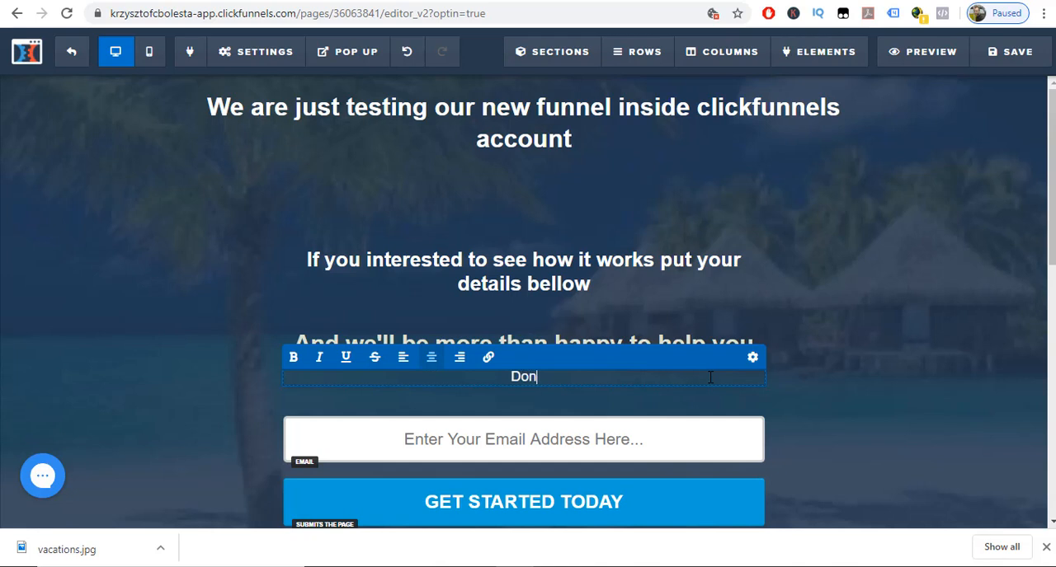
type("'t worry")
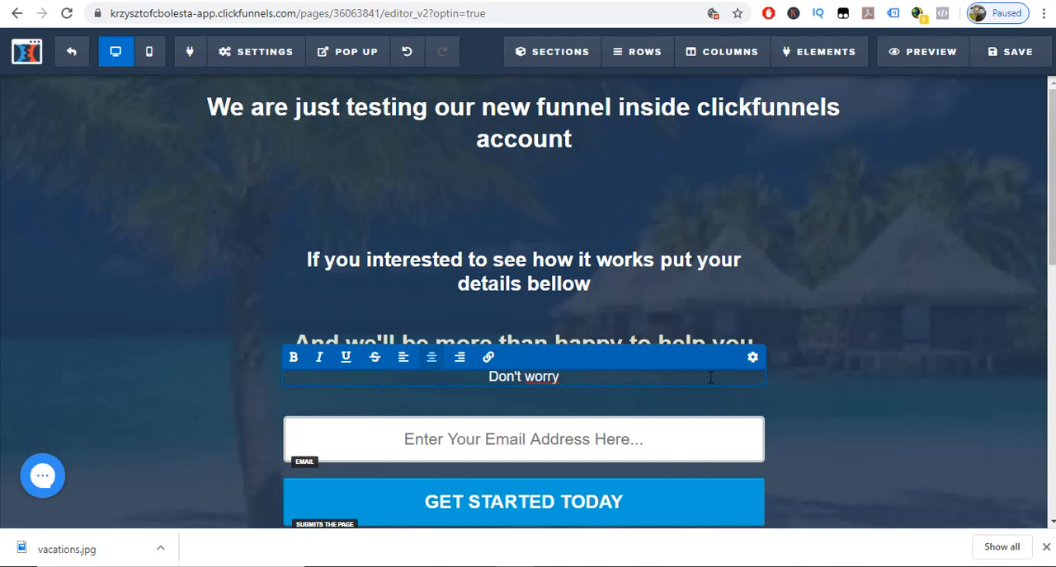
type(" we are not")
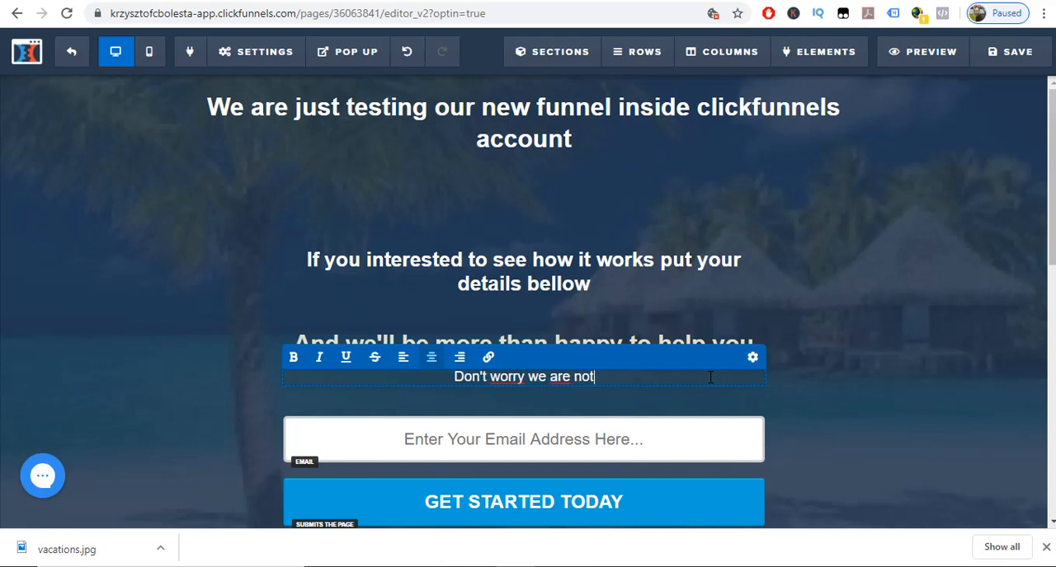
type(" tryi to")
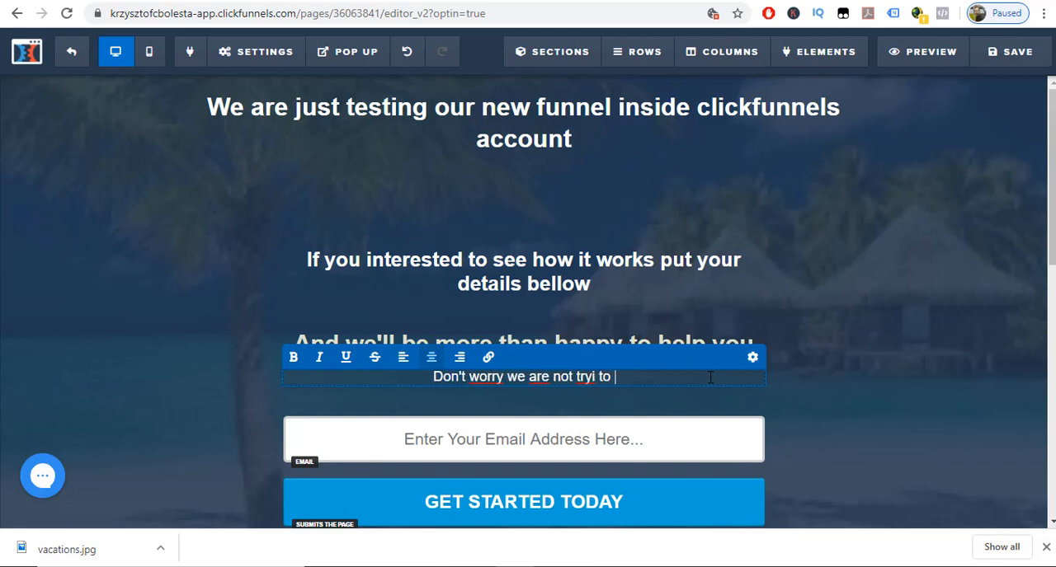
key("BackSpace")
key("BackSpace")
key("BackSpace")
key("BackSpace")
key("BackSpace")
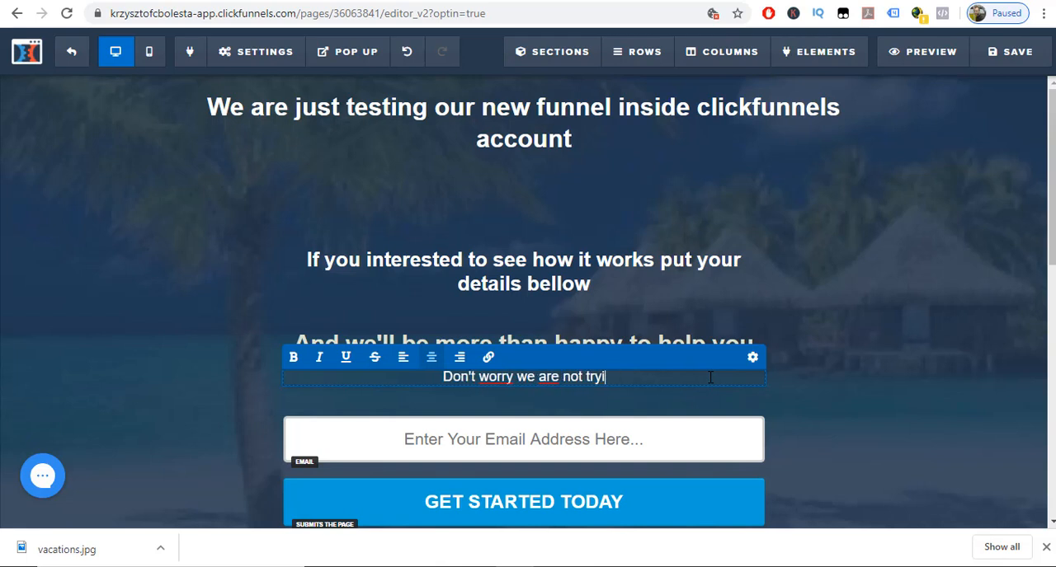
type("sell you")
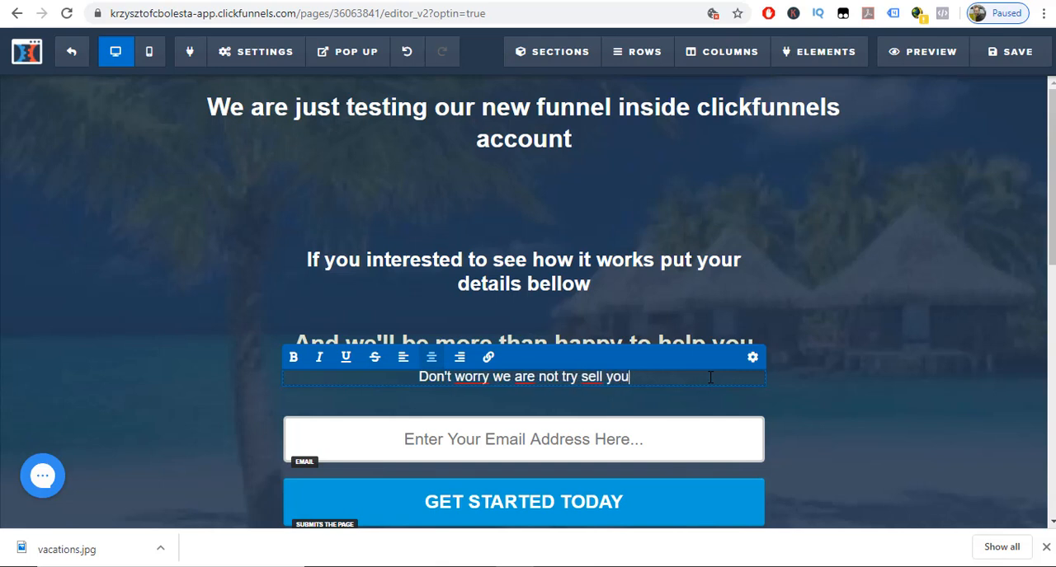
type(" anythin")
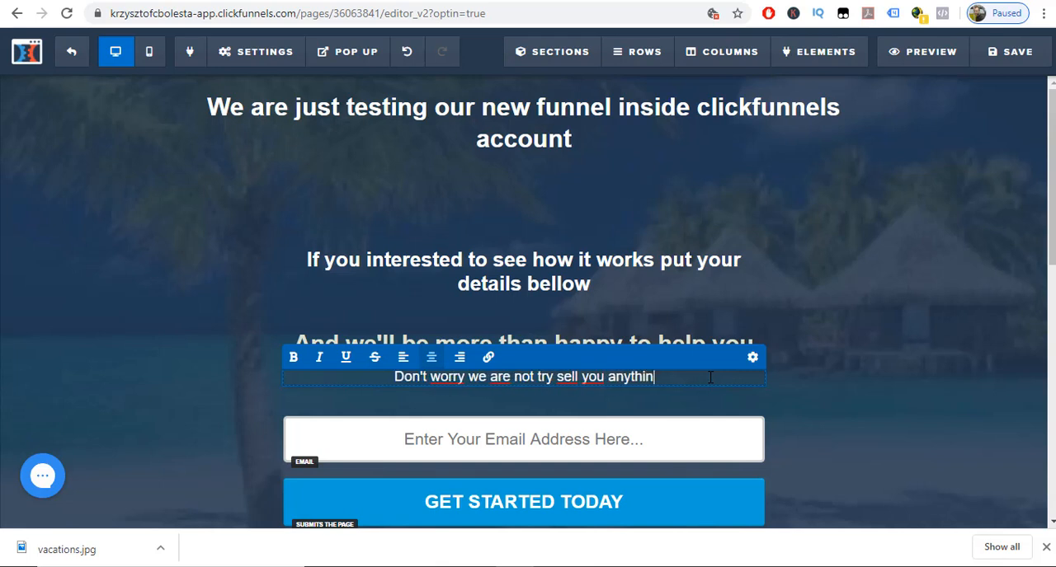
type("g.")
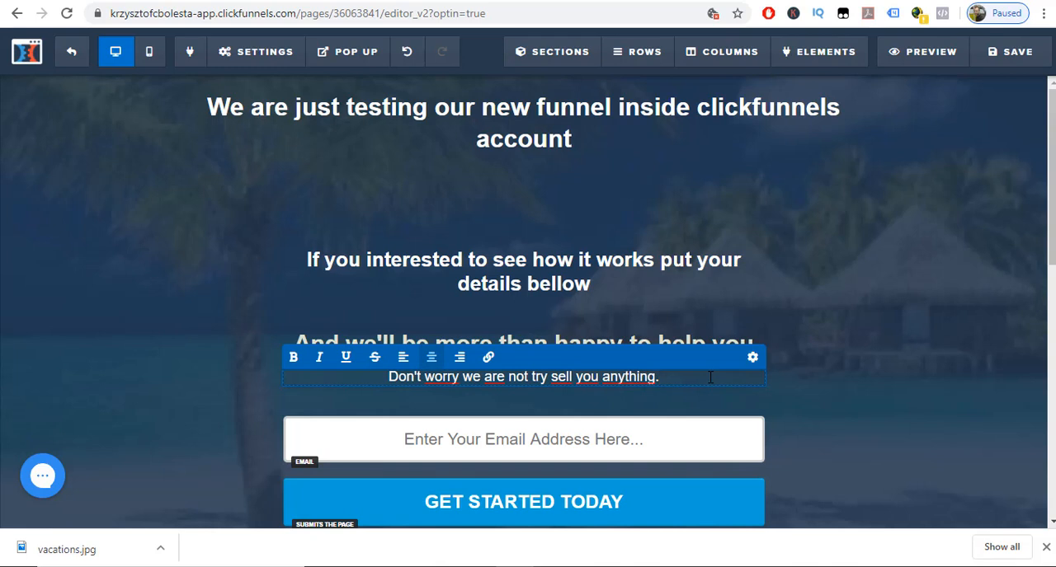
left_click(907, 354)
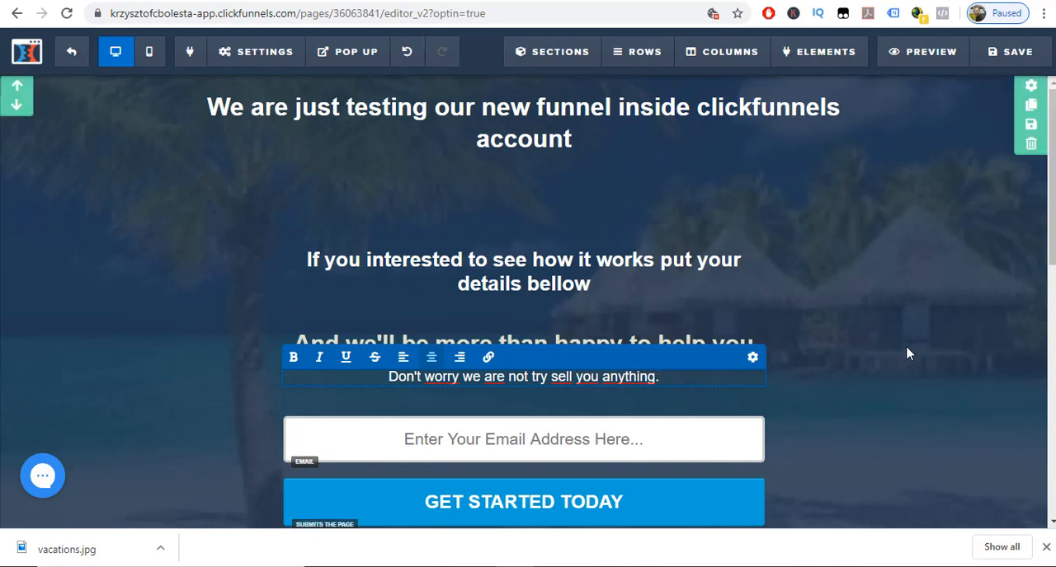
Open the settings of the email input field and examine its available input types.
scroll(908, 354, "down", 4)
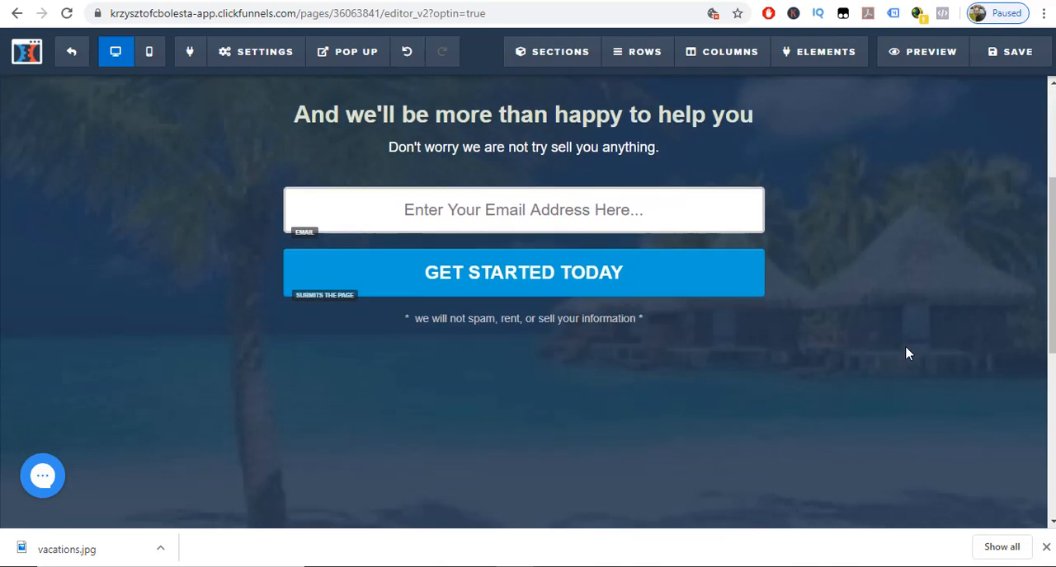
scroll(907, 354, "up", 4)
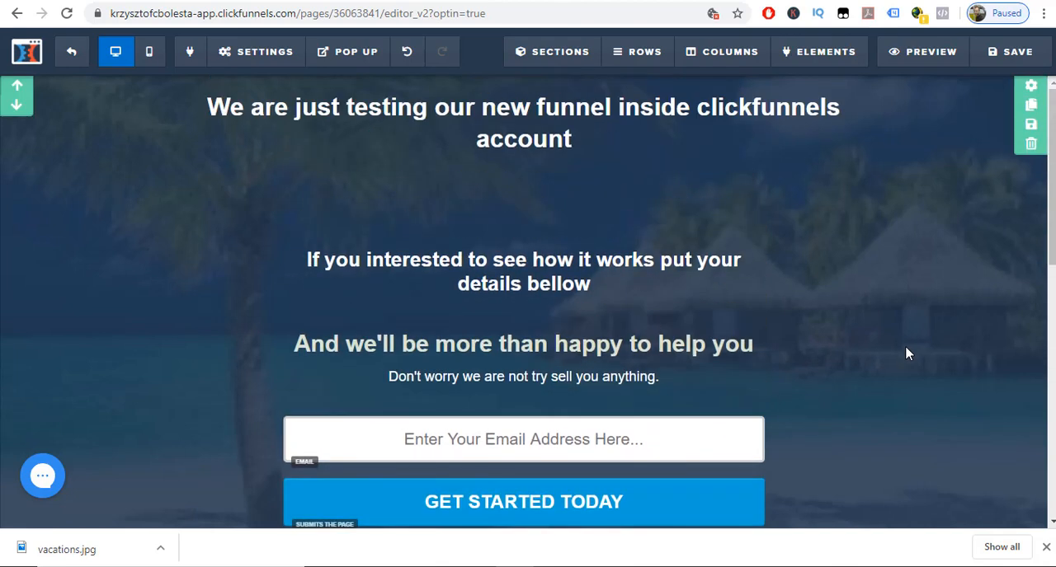
scroll(907, 354, "down", 3)
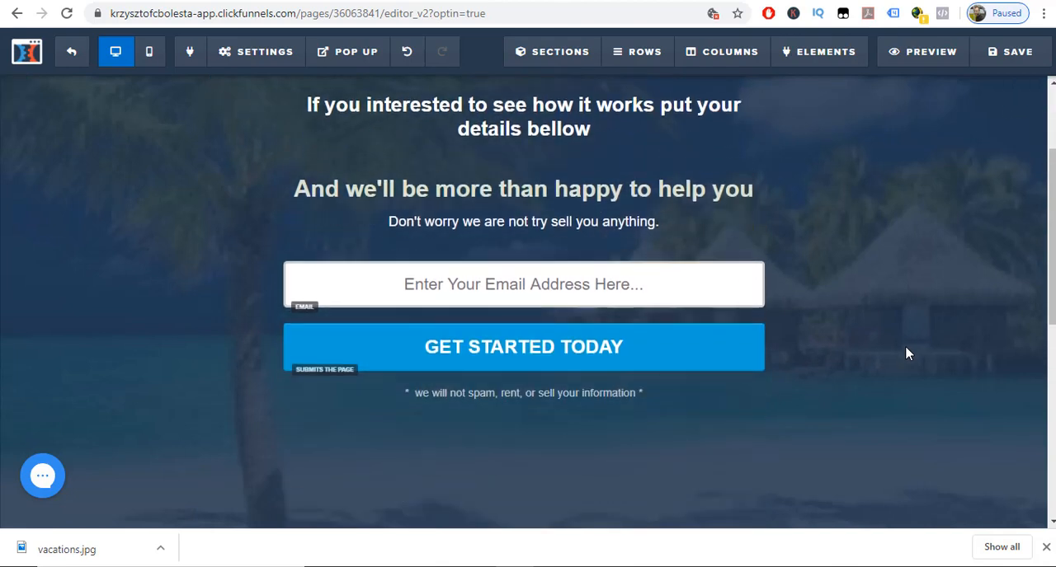
mouse_move(671, 212)
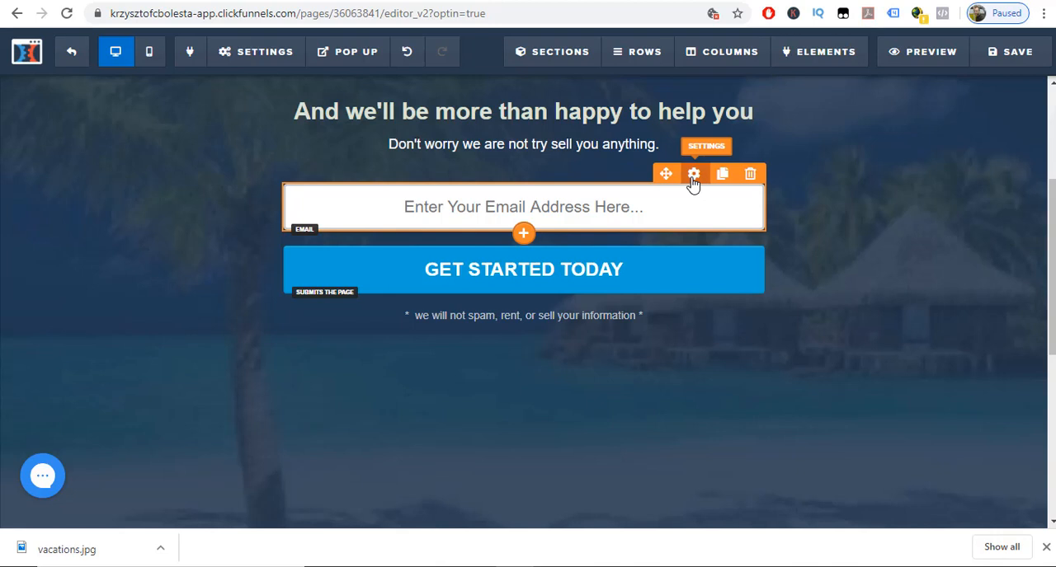
left_click(693, 175)
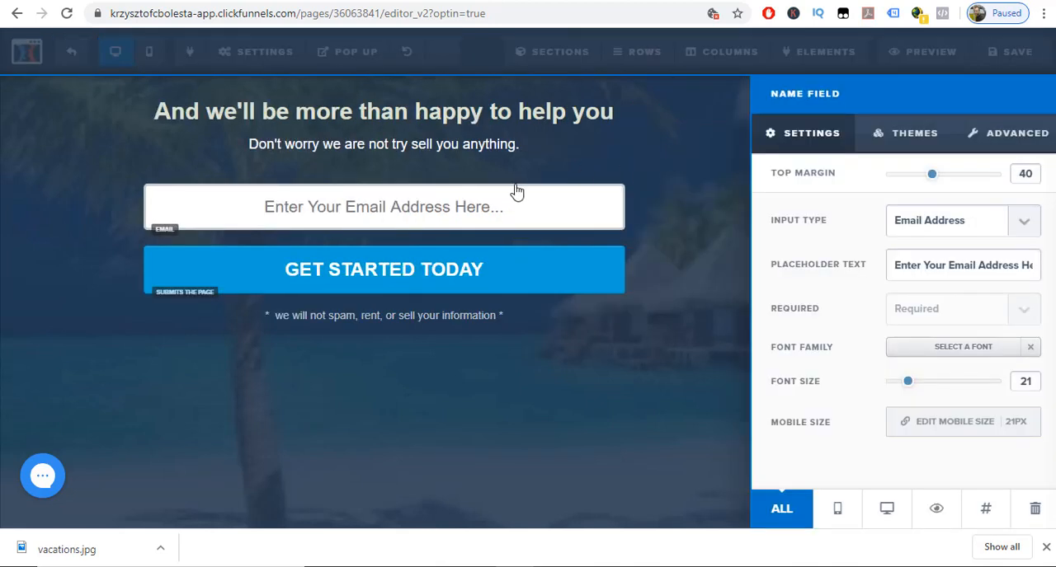
left_click(1024, 224)
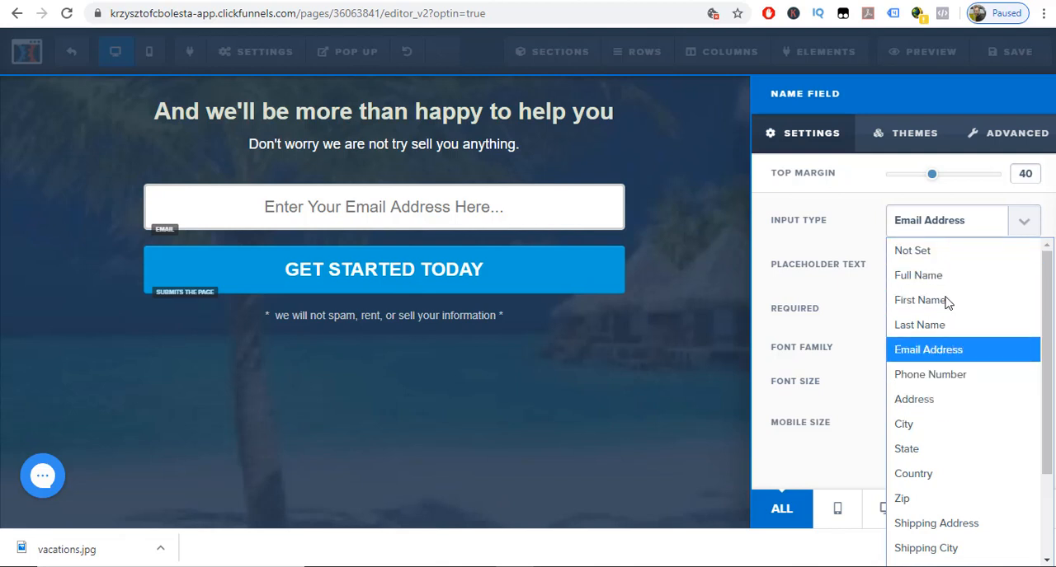
left_click(858, 210)
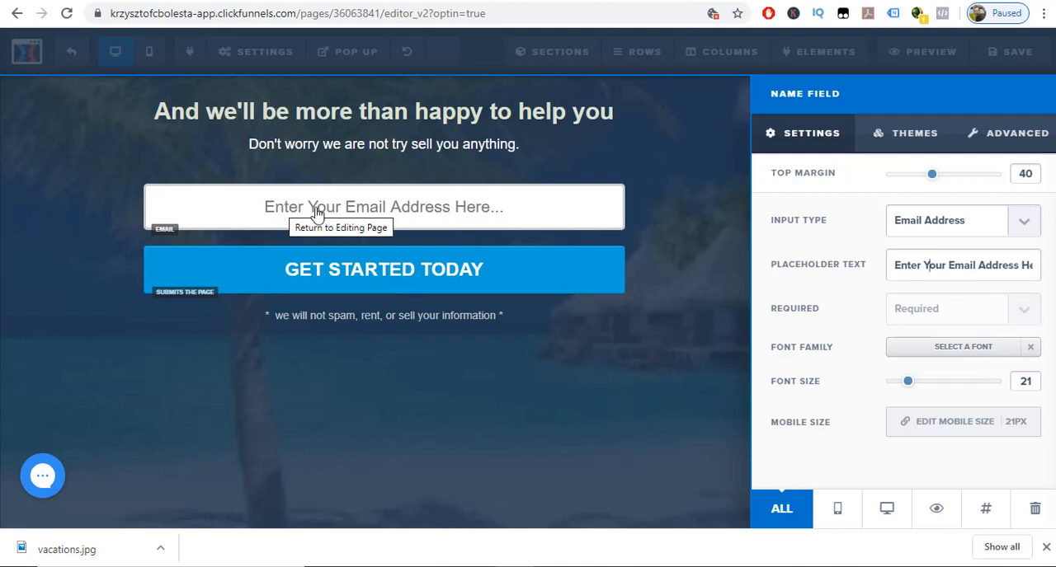
Set the email field's placeholder text to "Put your email address in here.....".
triple_click(989, 266)
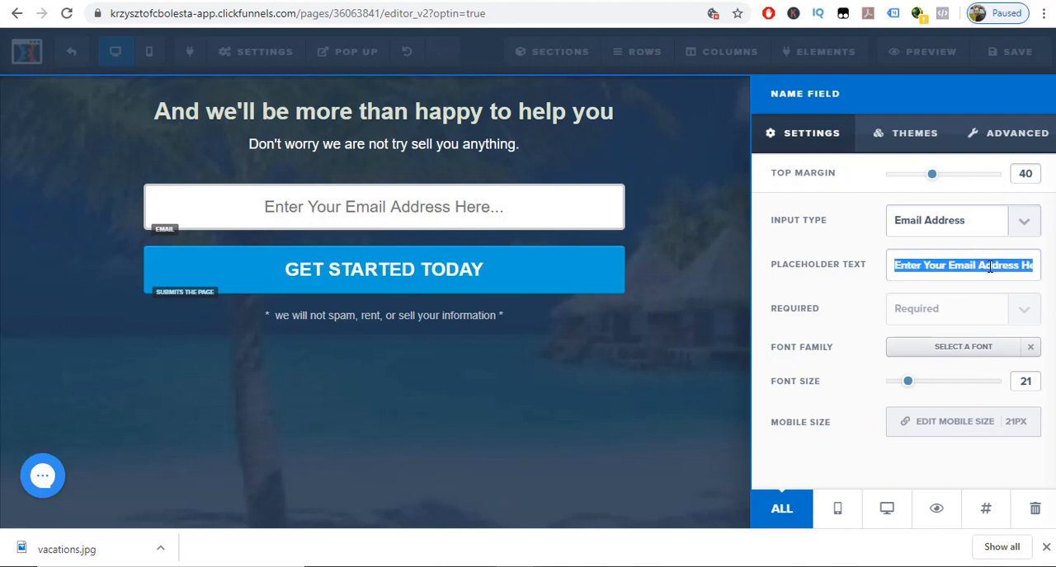
type("Put you")
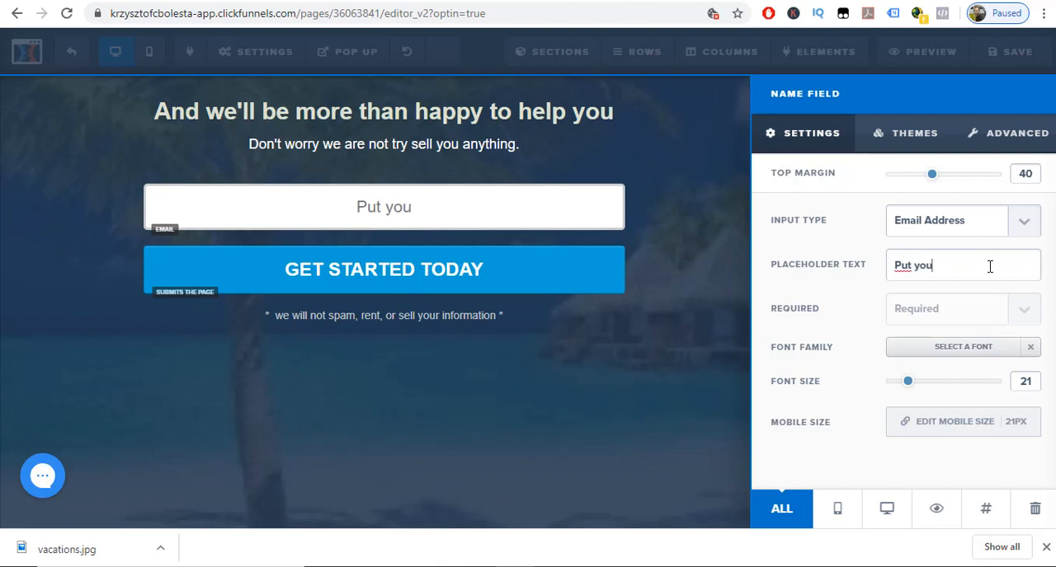
type("r email ")
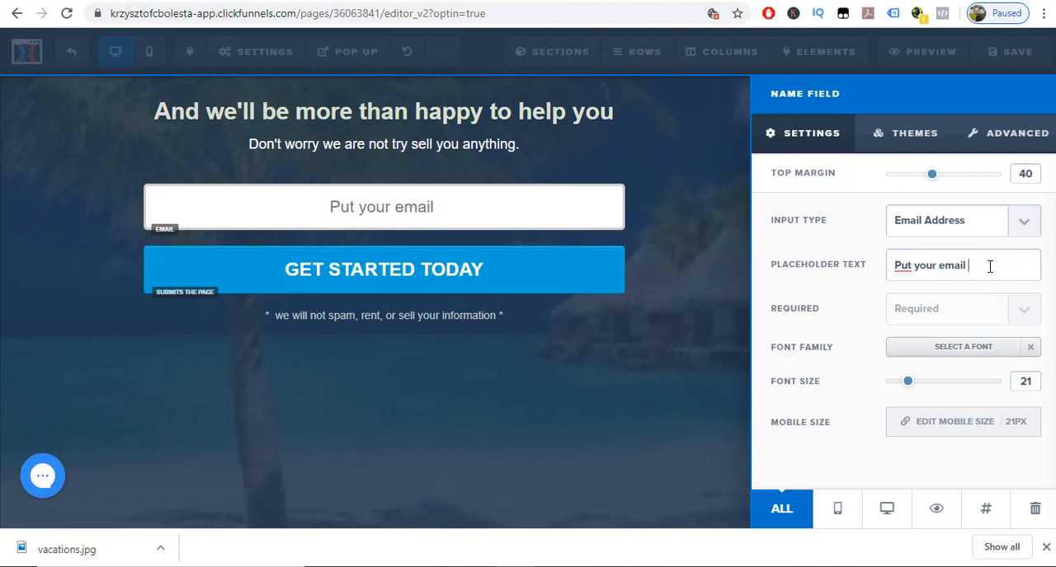
type("address i")
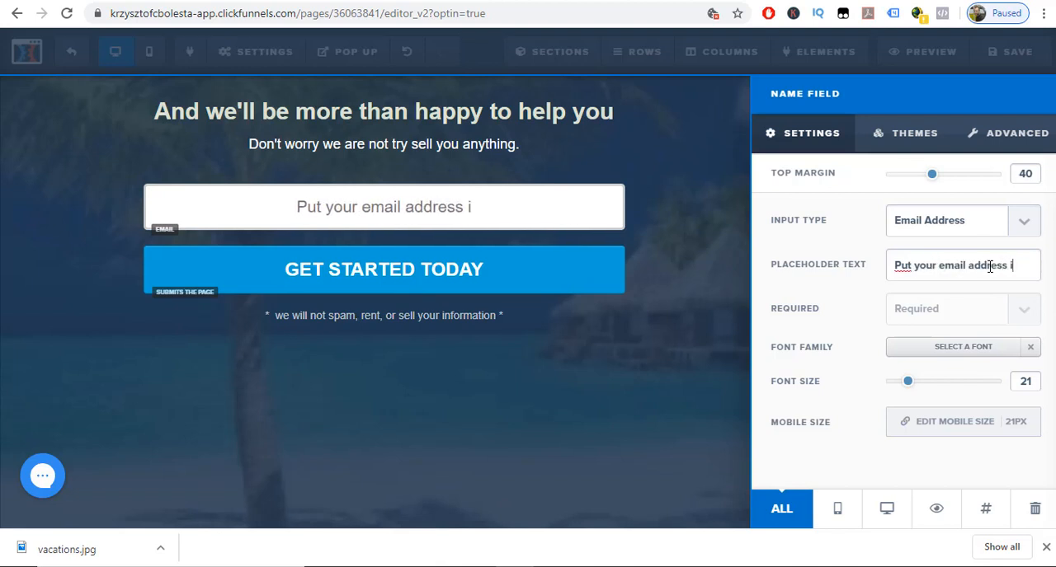
type("n here.....")
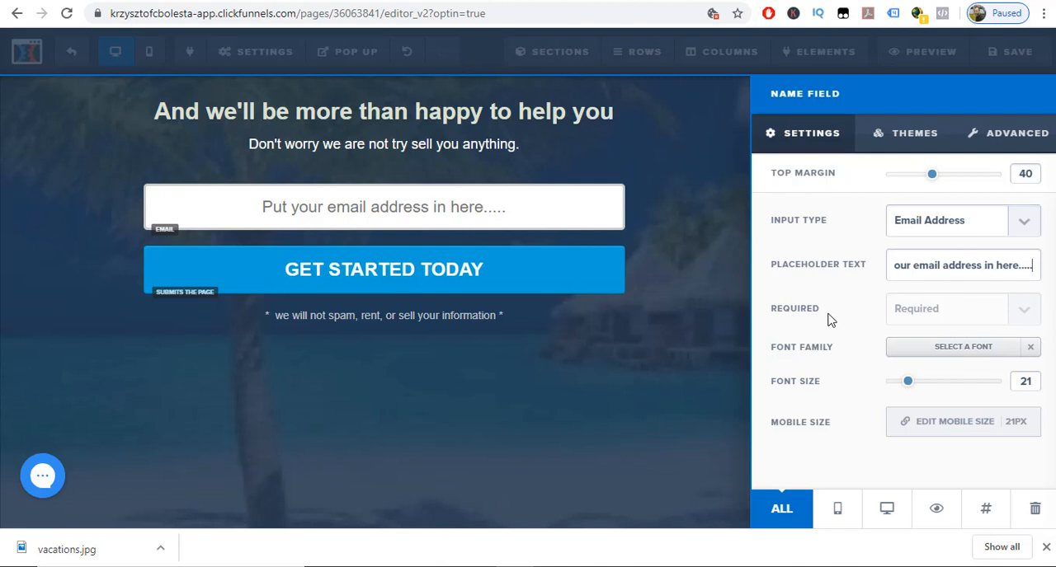
Set the email field's font family to Lora and close its settings.
left_click(1004, 353)
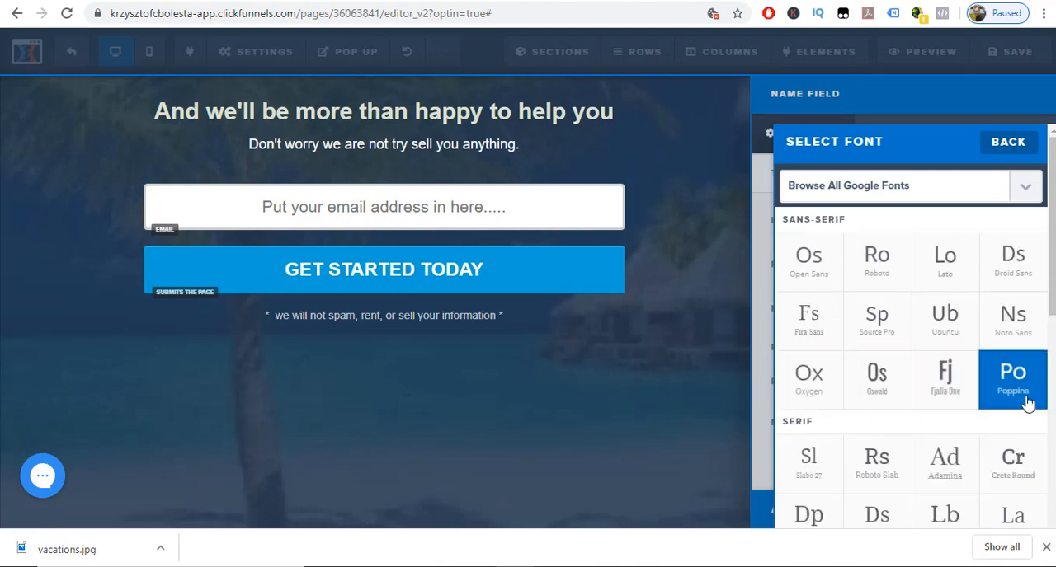
left_click(1001, 512)
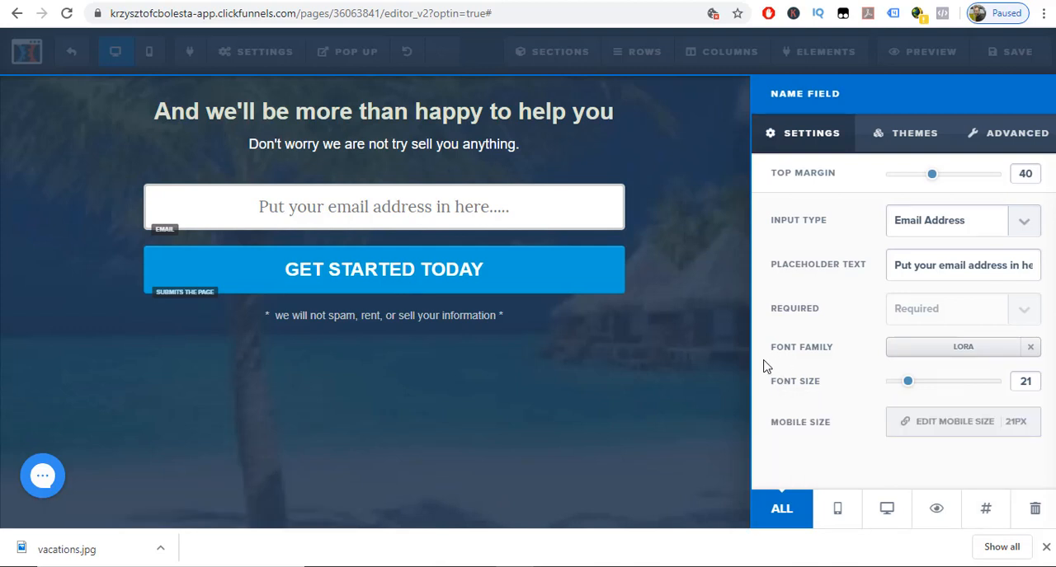
left_click(672, 381)
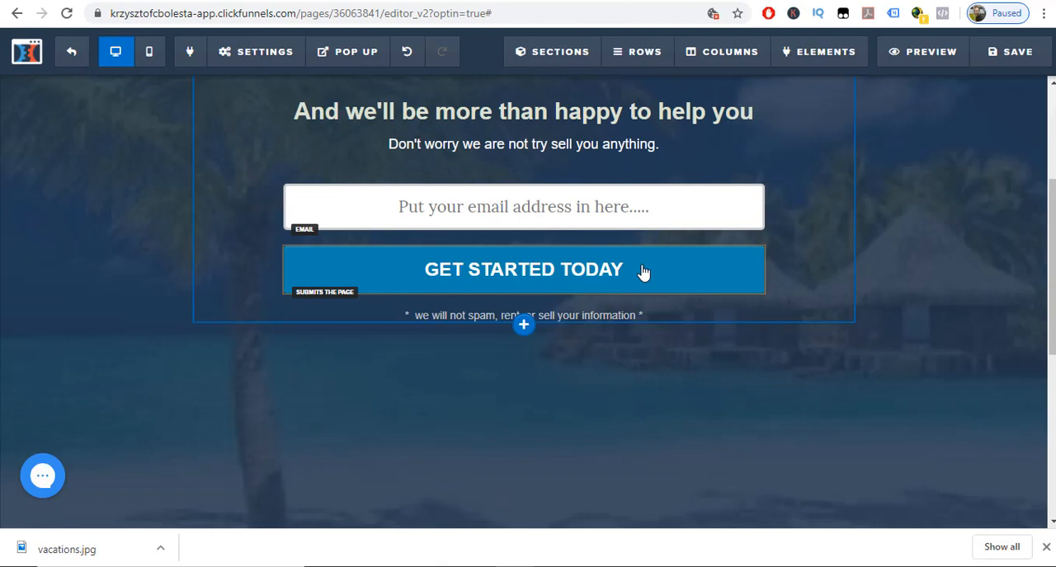
Change the background color of the "GET STARTED TODAY" button to the dark blue #0a0bb2.
mouse_move(652, 277)
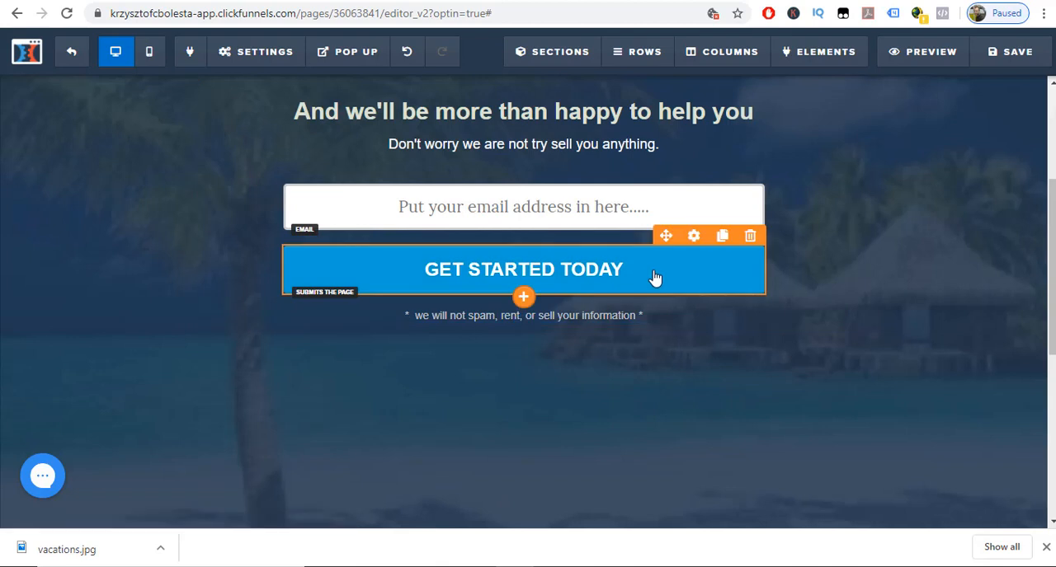
left_click(693, 238)
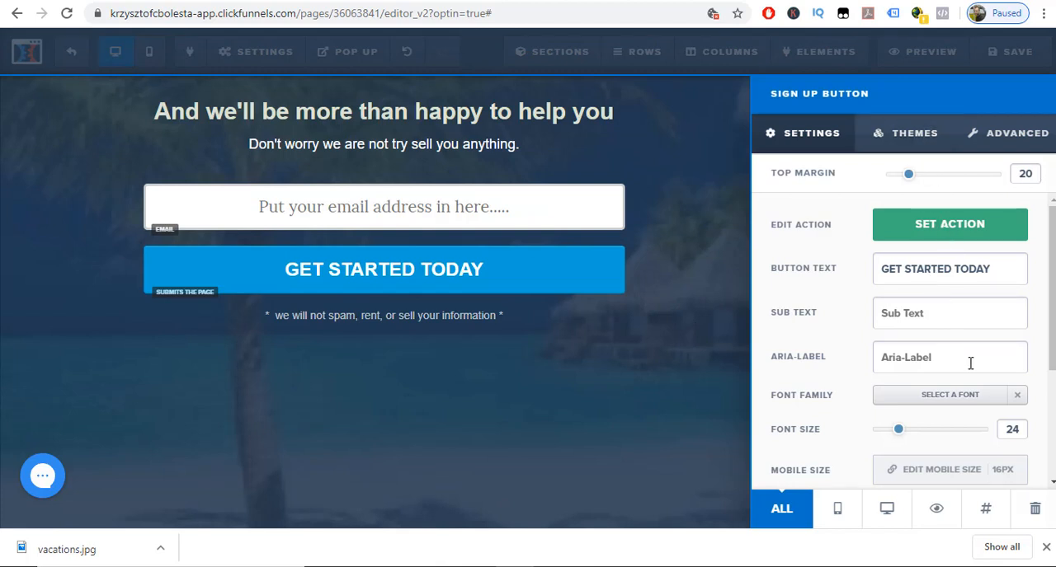
scroll(970, 362, "down", 3)
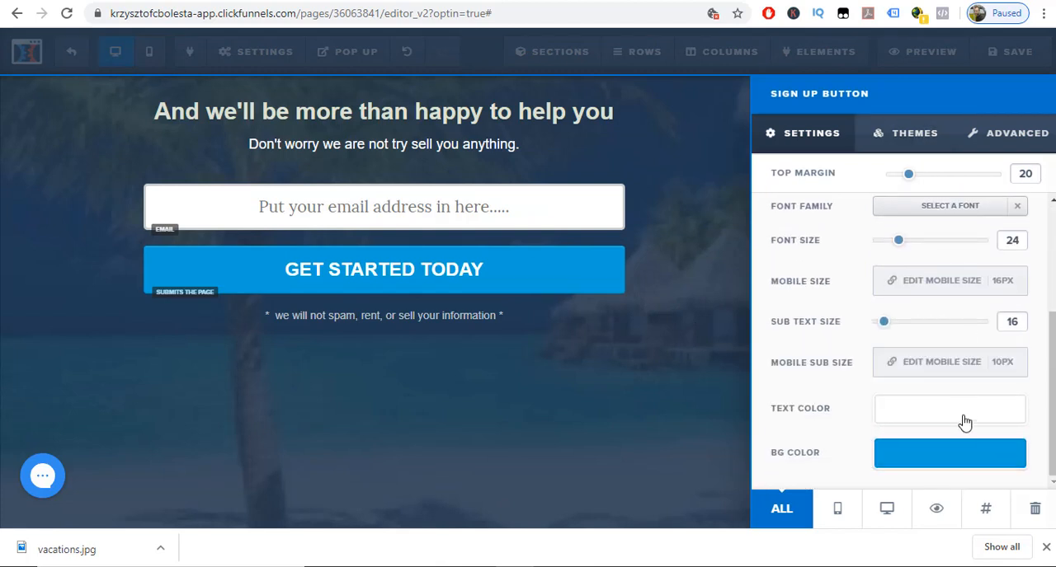
left_click(958, 457)
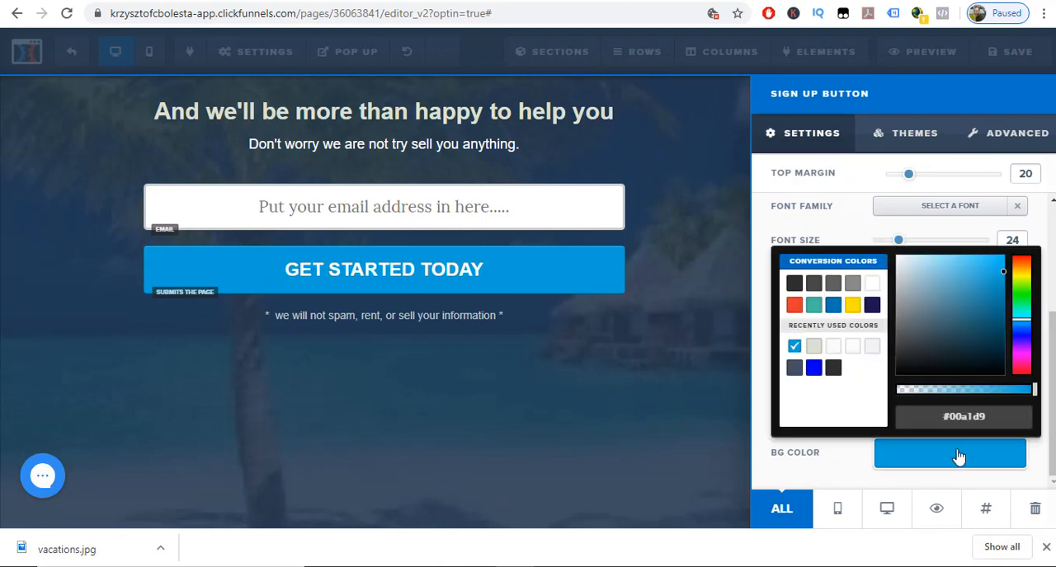
left_click(794, 307)
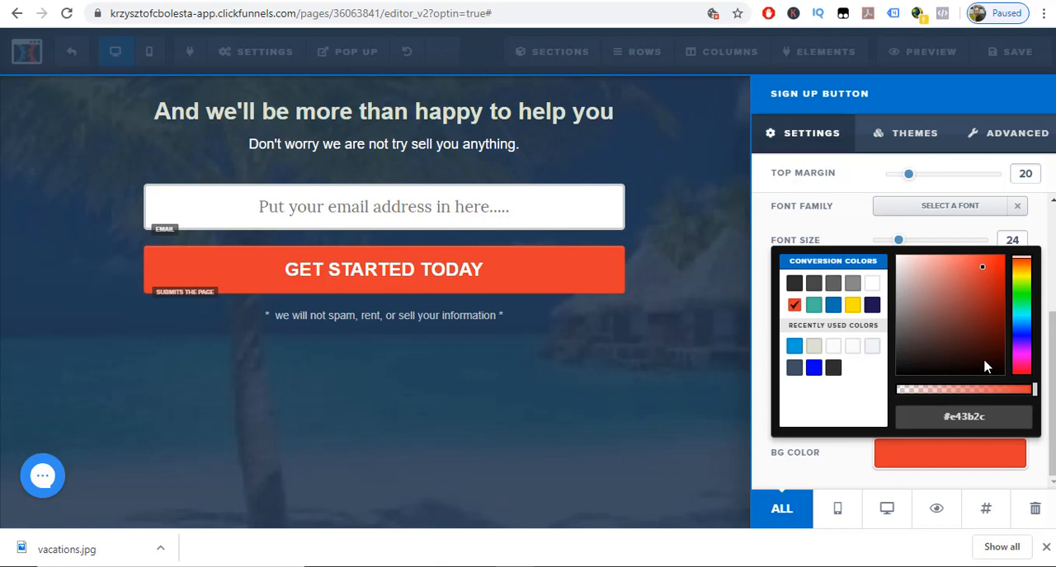
left_click(984, 363)
left_click(1021, 341)
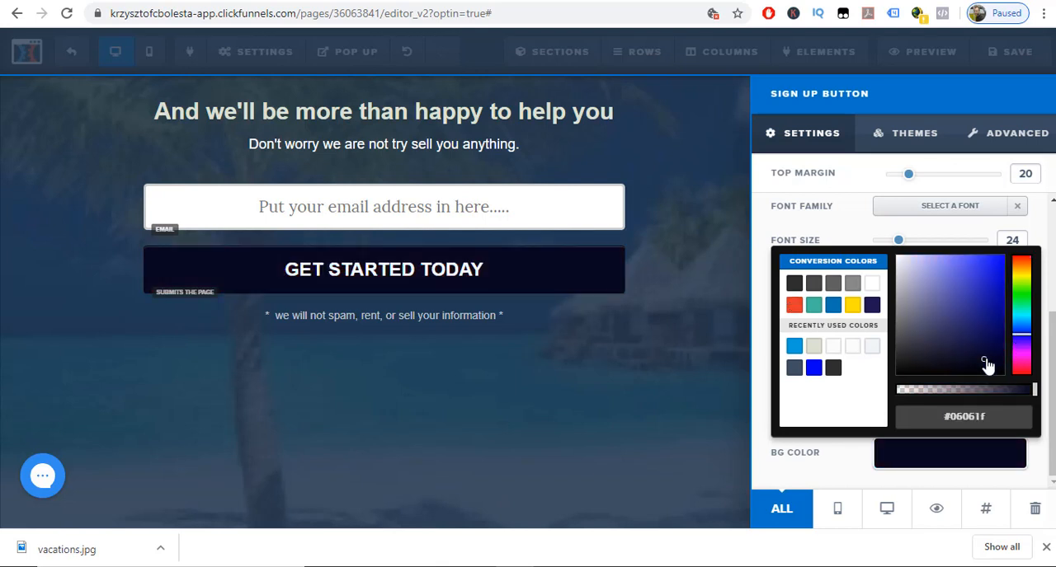
left_click_drag(986, 365, 998, 297)
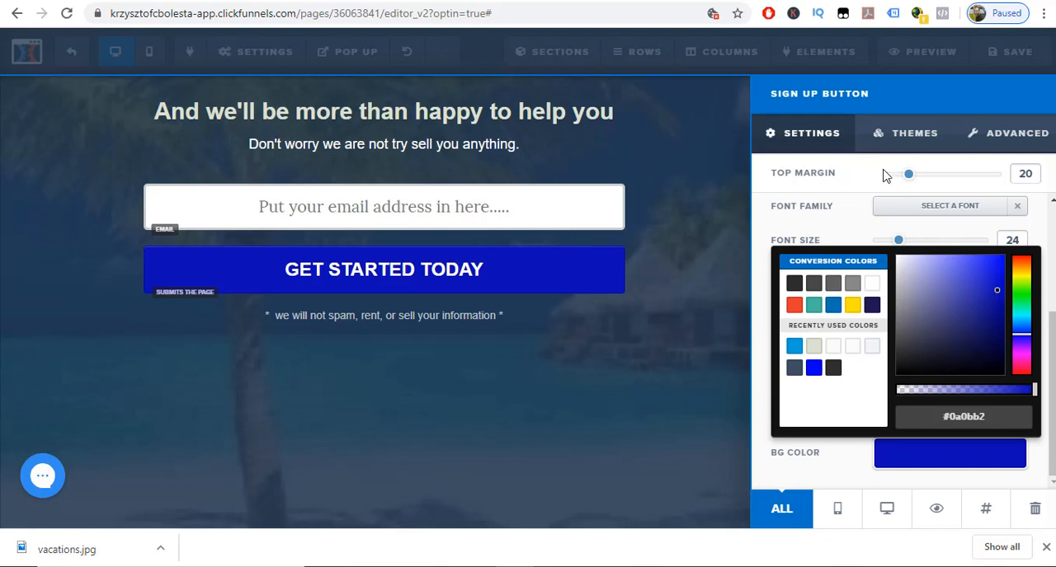
Open the sign-up button's advanced settings and examine its animation and style options.
left_click(996, 149)
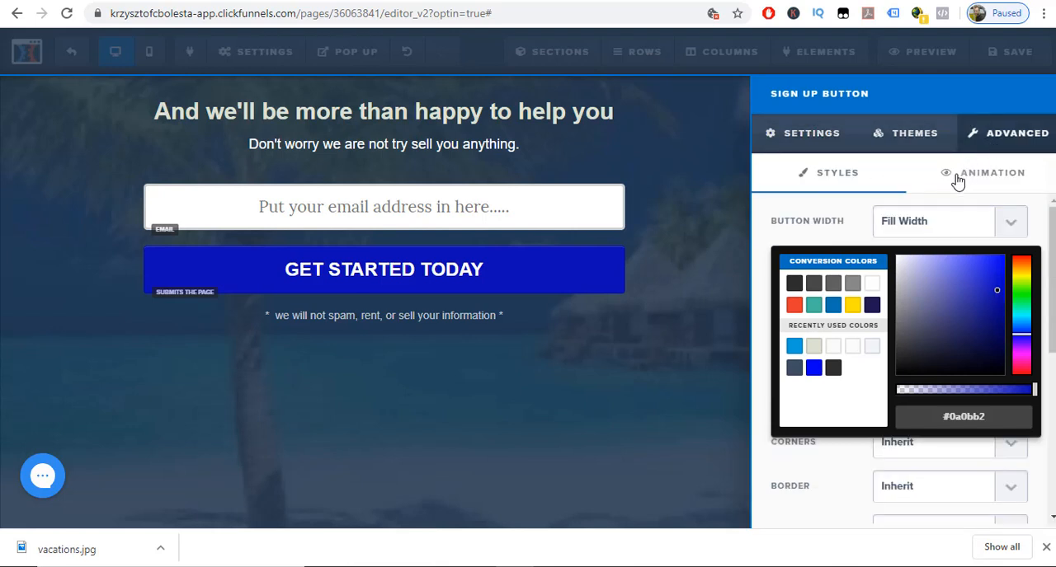
left_click(833, 468)
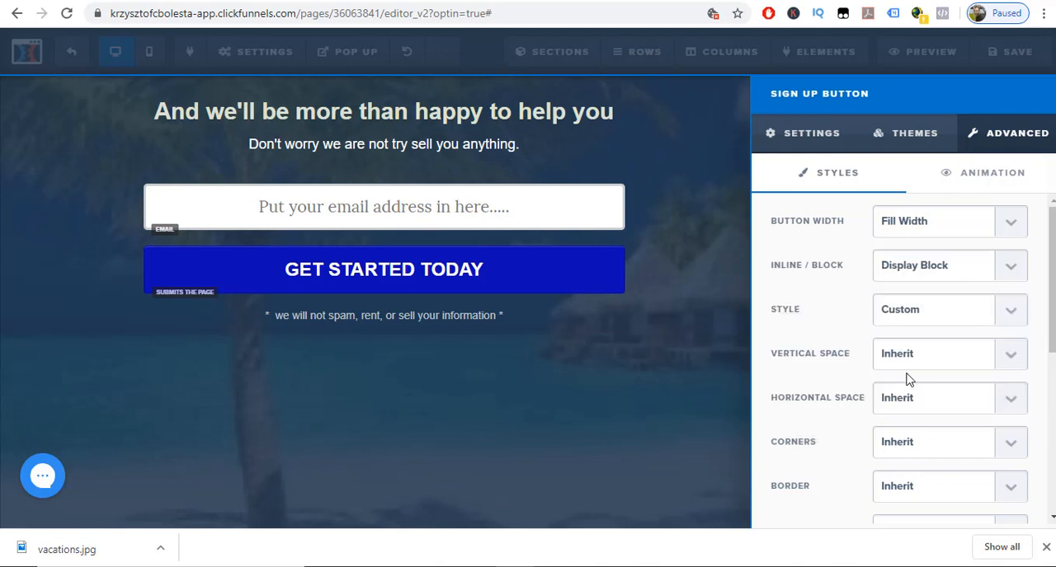
left_click(974, 178)
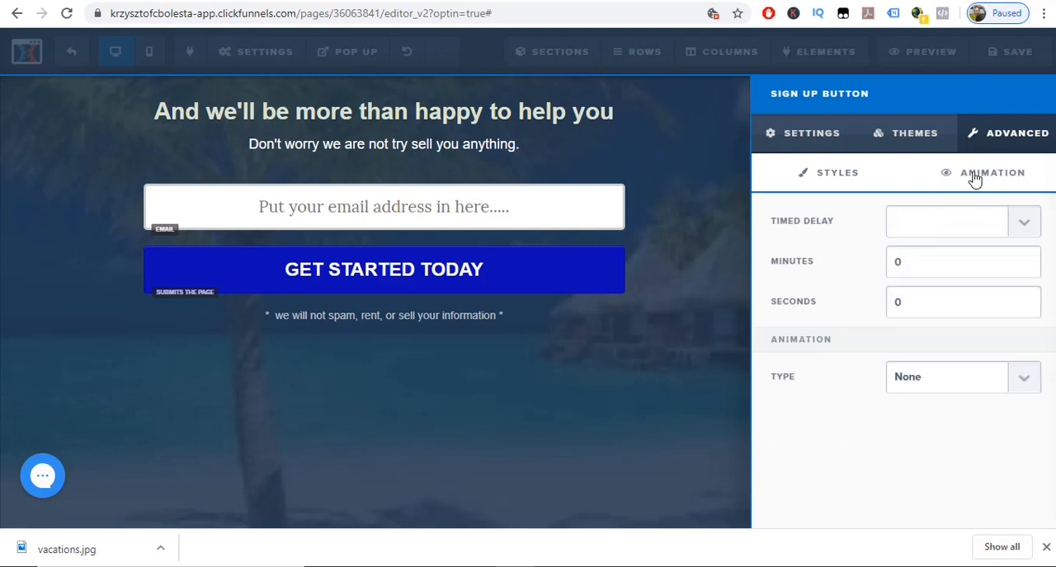
left_click(859, 178)
Try the Fluid width on the sign-up button and restore Fill Width.
left_click(1006, 232)
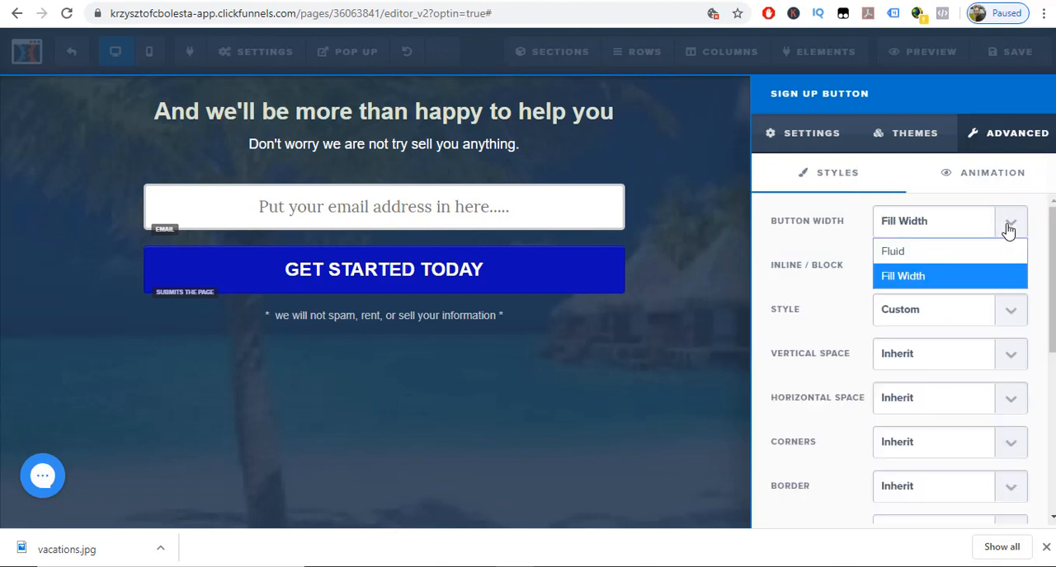
left_click(959, 249)
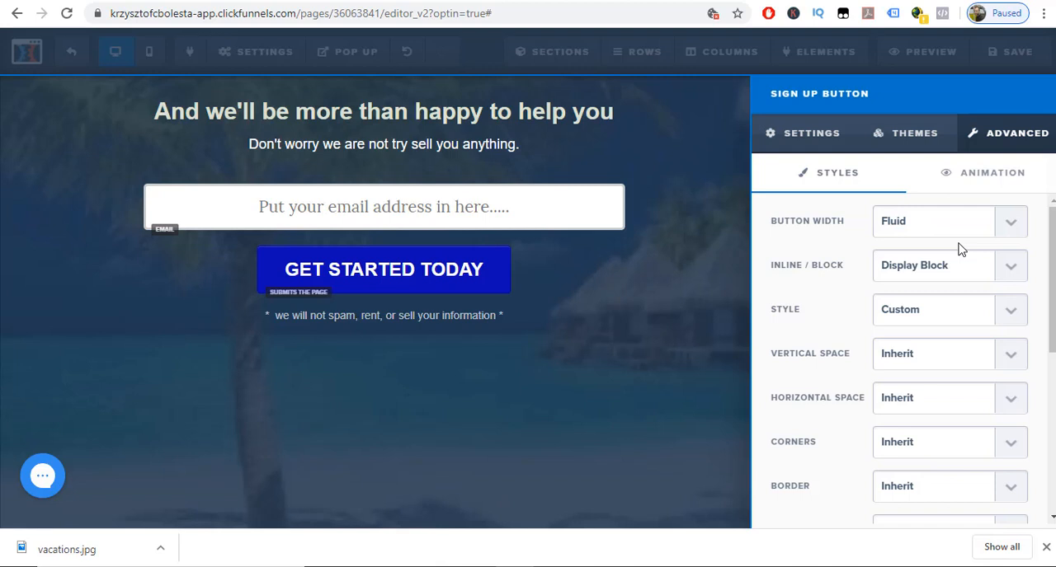
left_click(1010, 225)
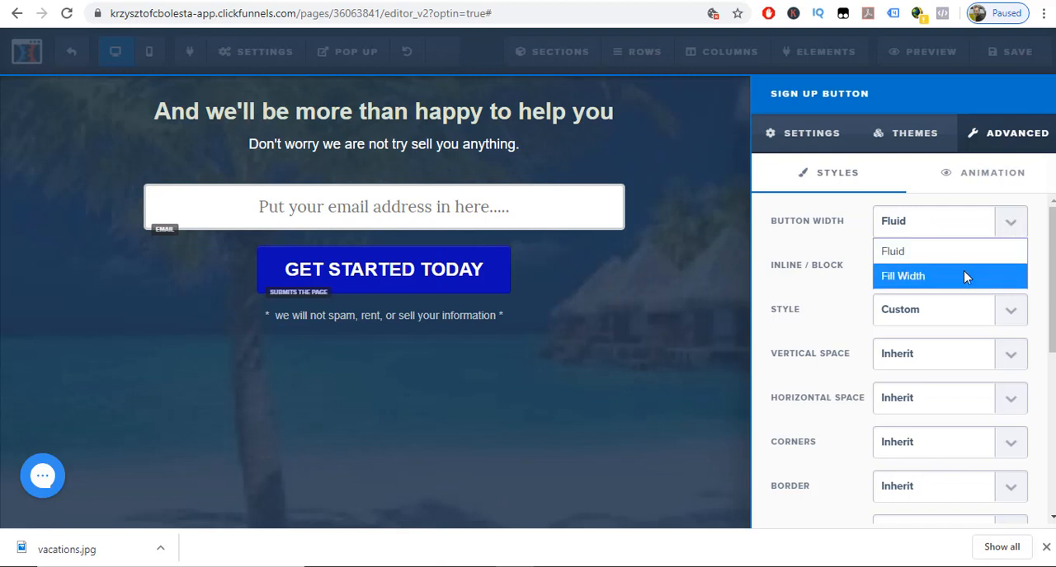
left_click(963, 276)
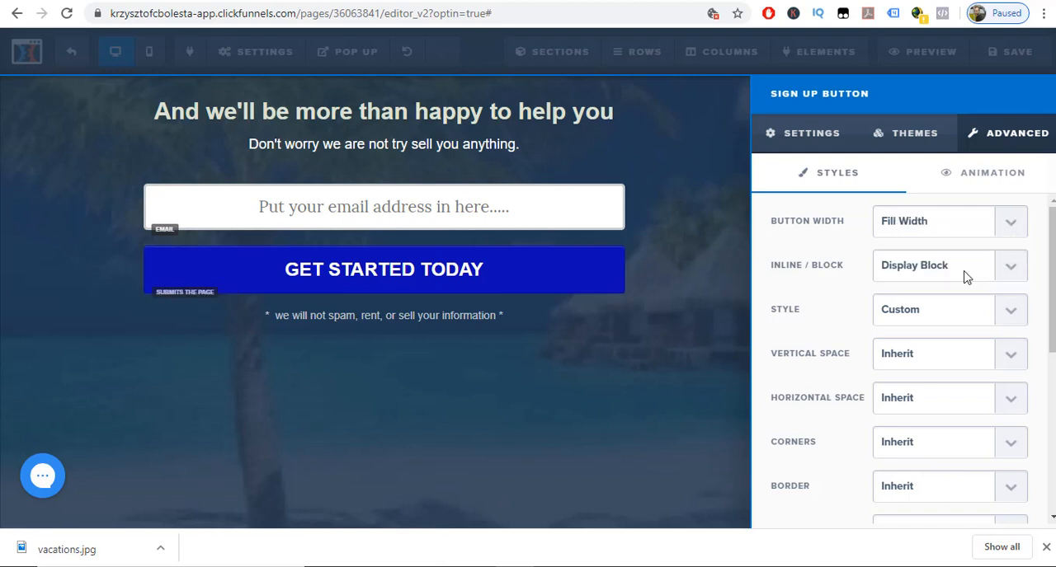
Try the Line Flat style on the sign-up button and return it to Custom.
left_click(1007, 312)
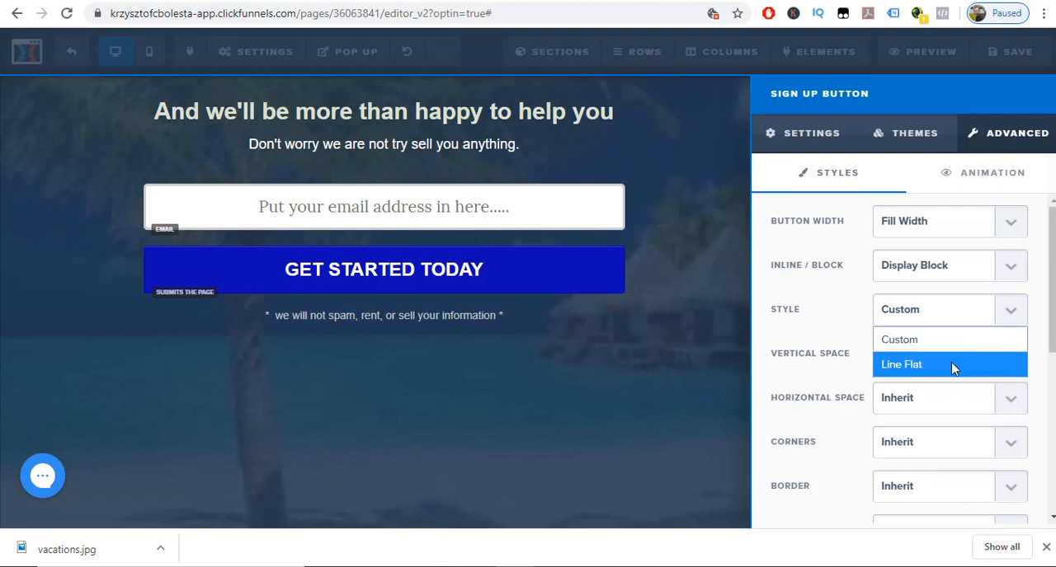
left_click(954, 368)
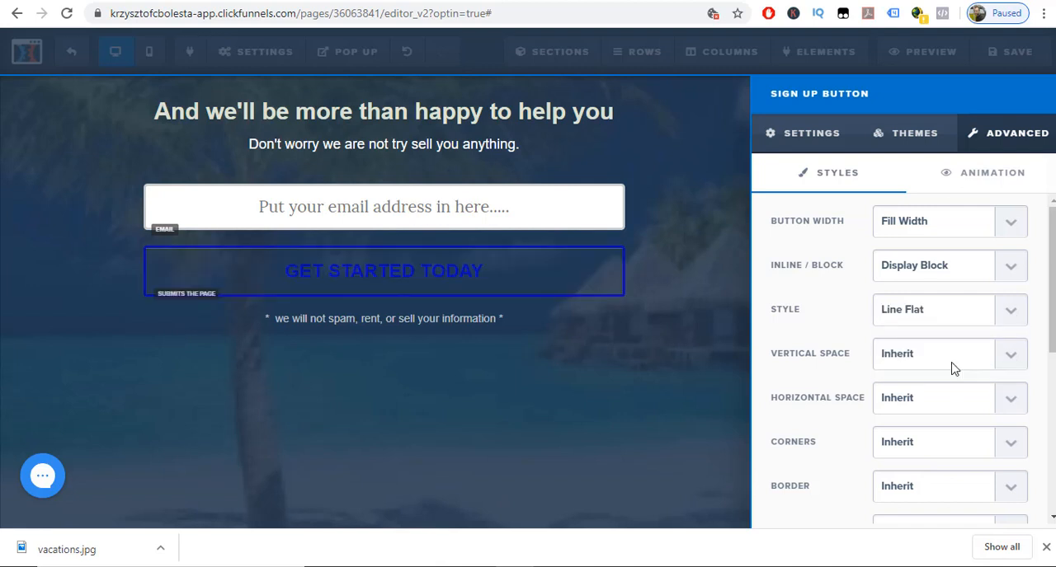
left_click(1007, 319)
left_click(996, 342)
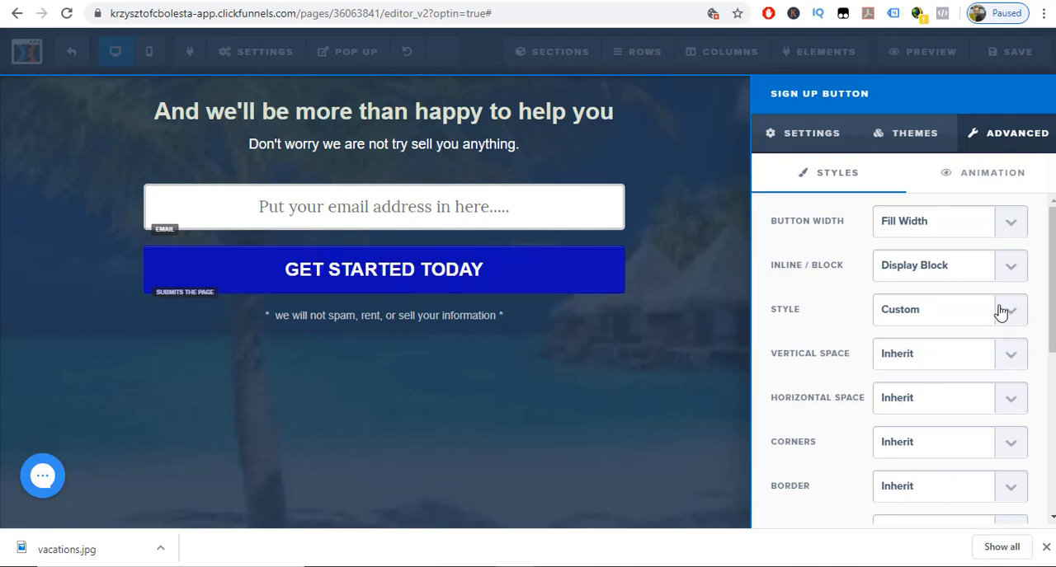
Try Display Inline for the sign-up button and switch it back to Display Block.
left_click(1013, 272)
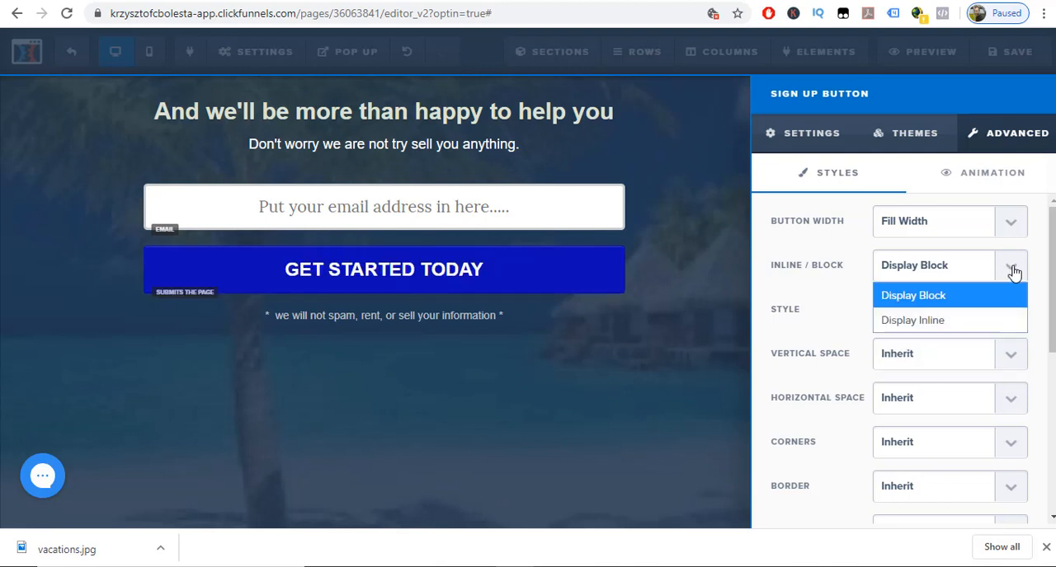
left_click(967, 316)
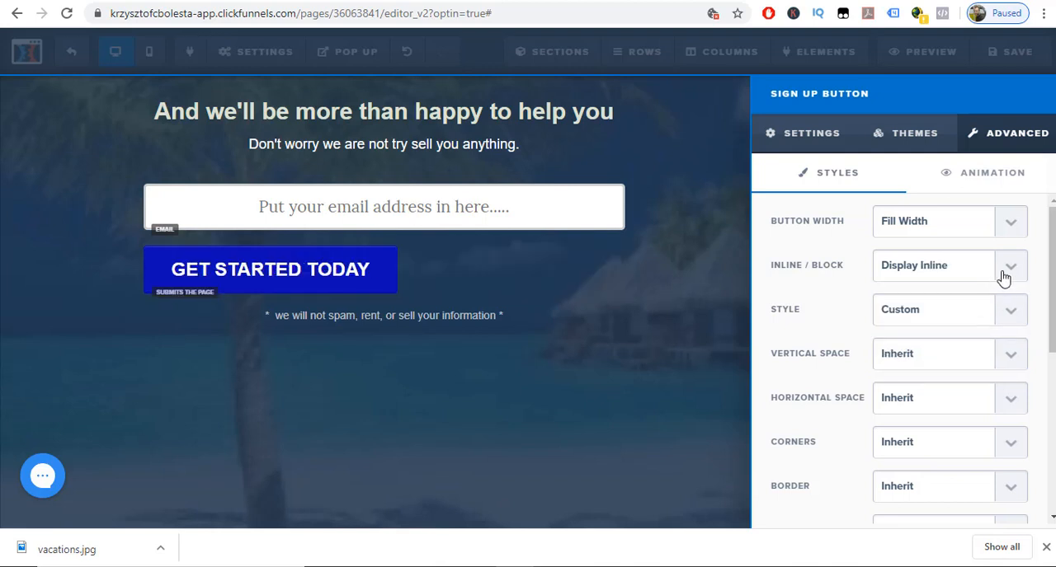
left_click(1005, 275)
left_click(971, 299)
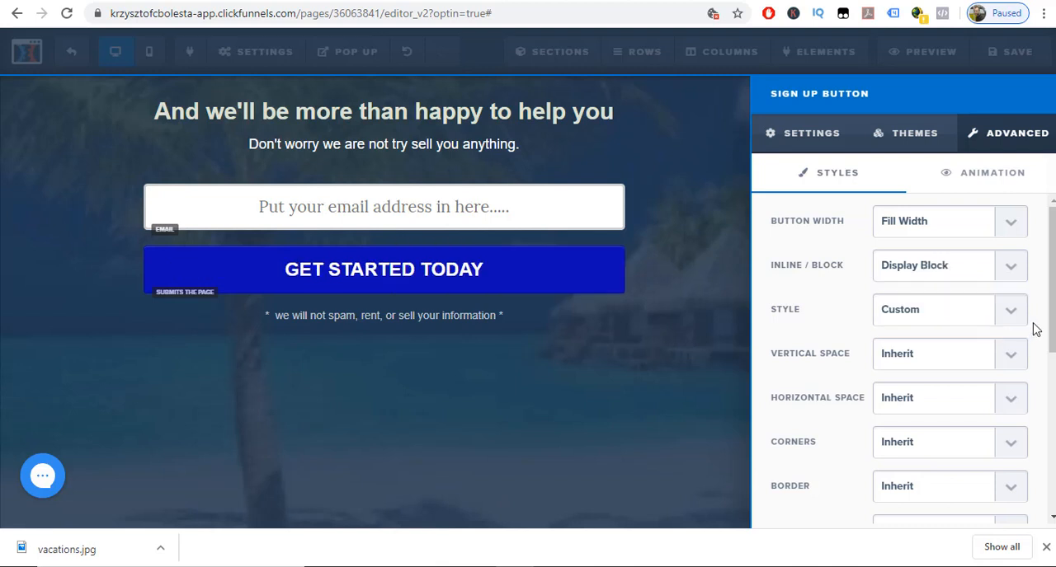
Dismiss the browser's downloads bar and set the sign-up button's box shadow to Sharp 2px Inner Border.
left_click(1046, 547)
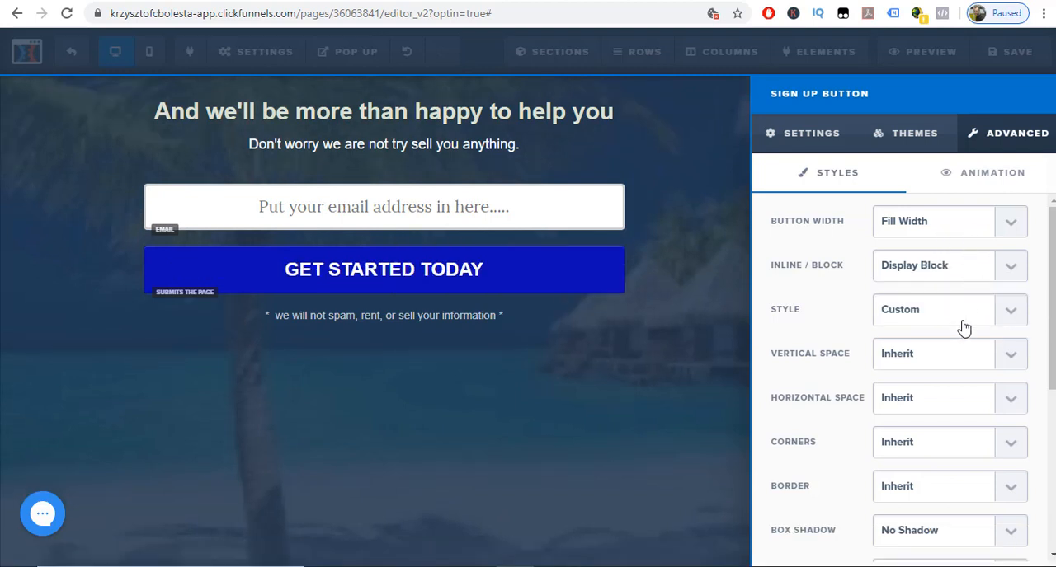
scroll(1006, 358, "down", 2)
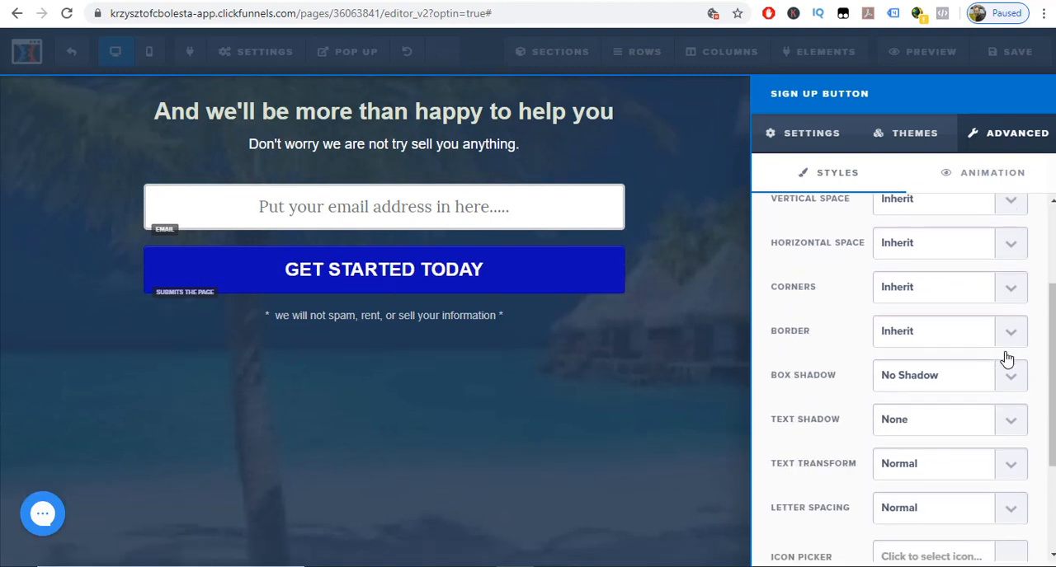
left_click(1013, 382)
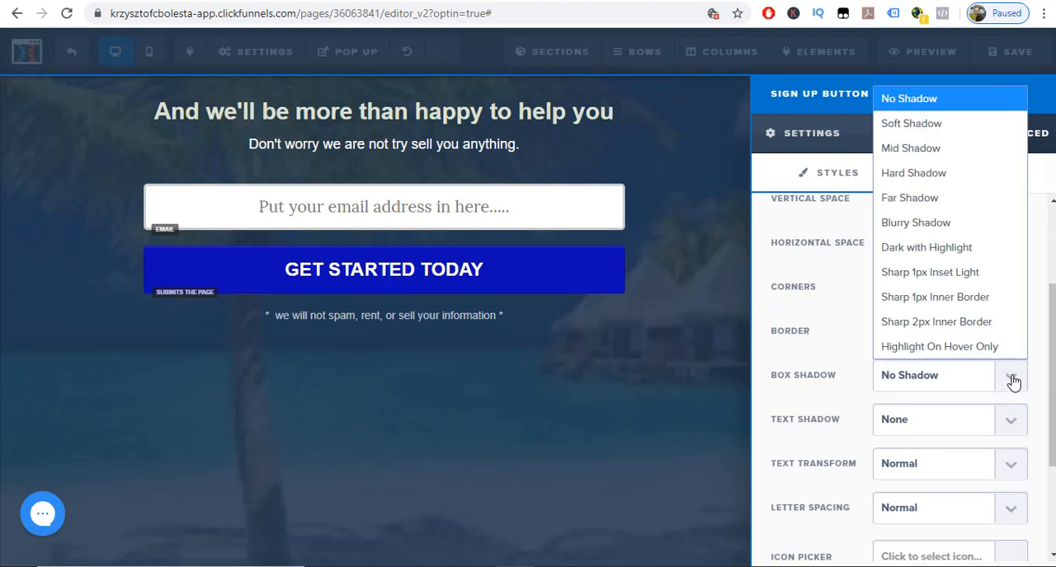
left_click(959, 323)
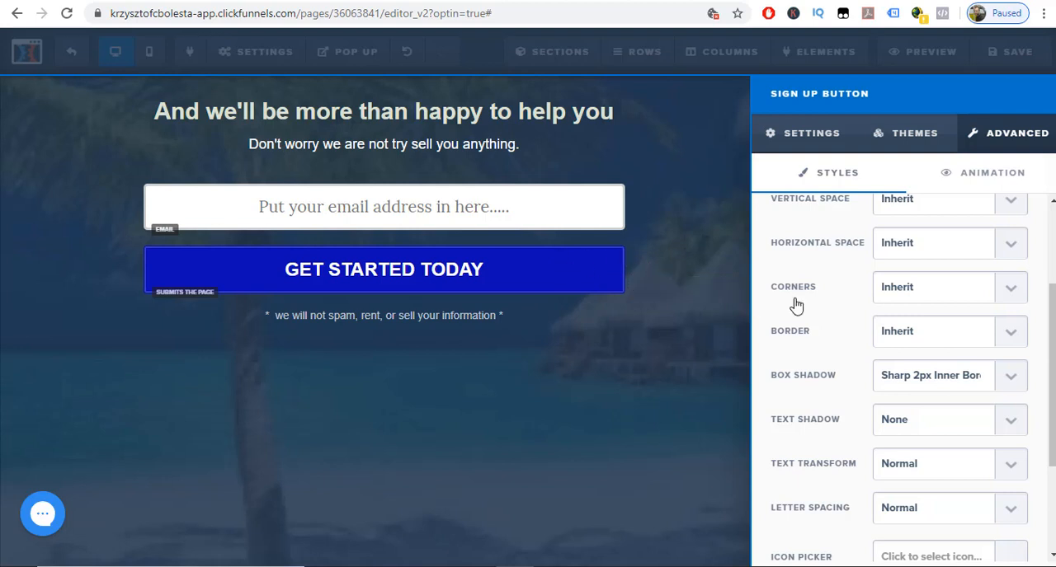
Compare Dark Shadow and Blurry Shadow on the sign-up button's text and apply Blurry Shadow.
left_click(1008, 424)
scroll(1007, 429, "down", 1)
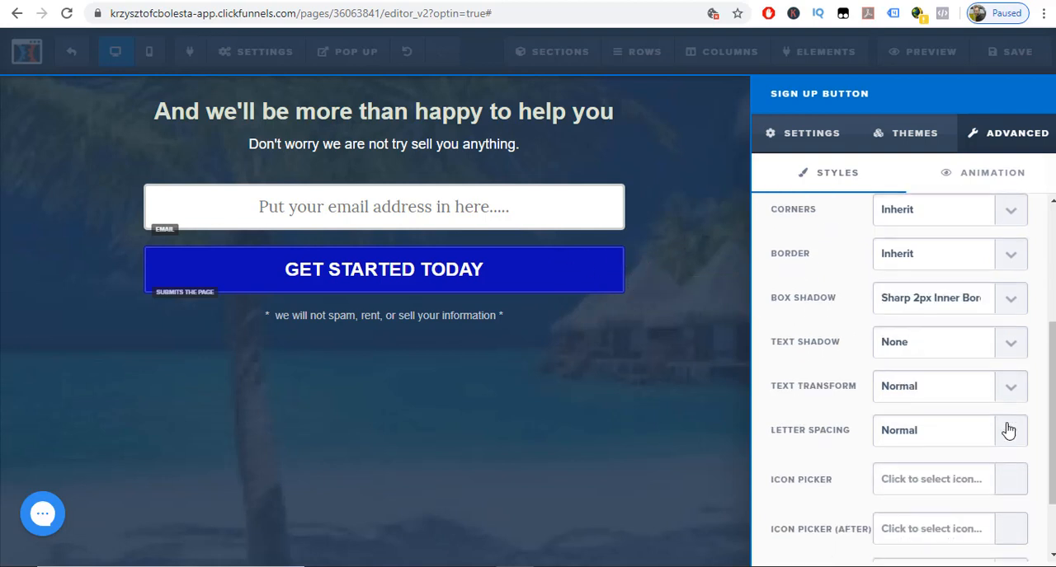
left_click(1009, 345)
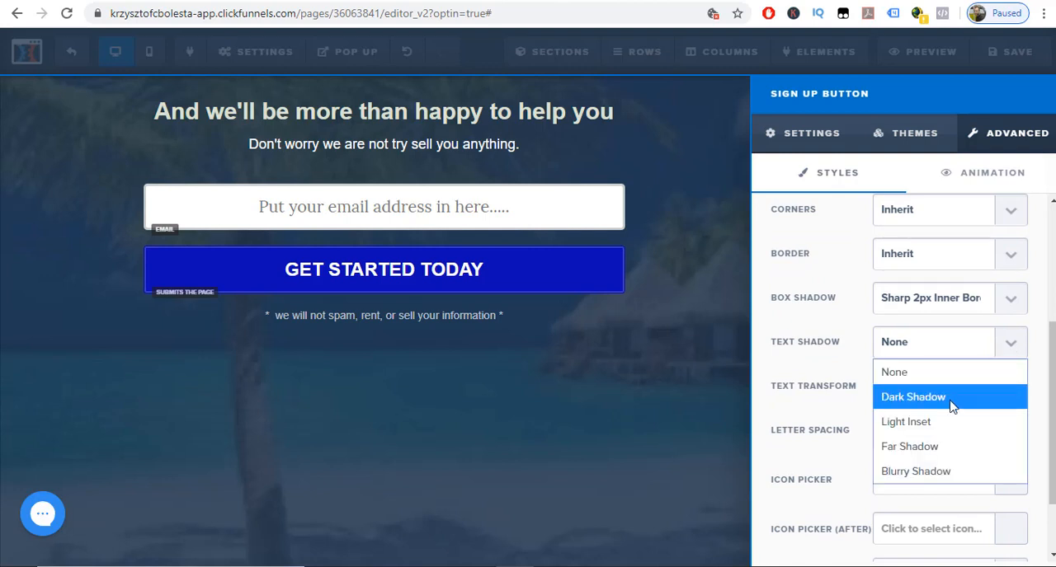
left_click(948, 399)
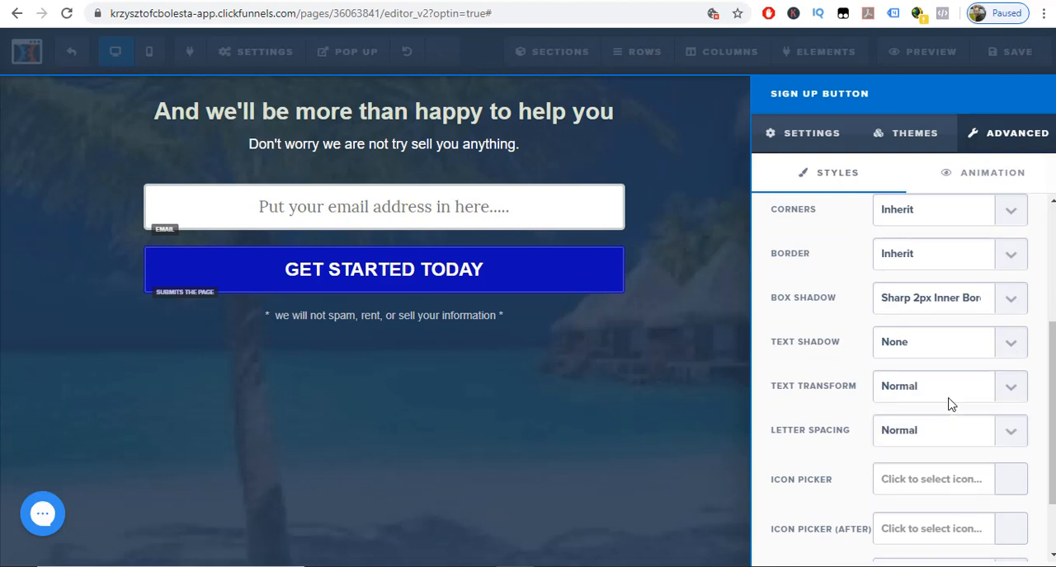
left_click(1006, 344)
left_click(952, 475)
left_click(1008, 352)
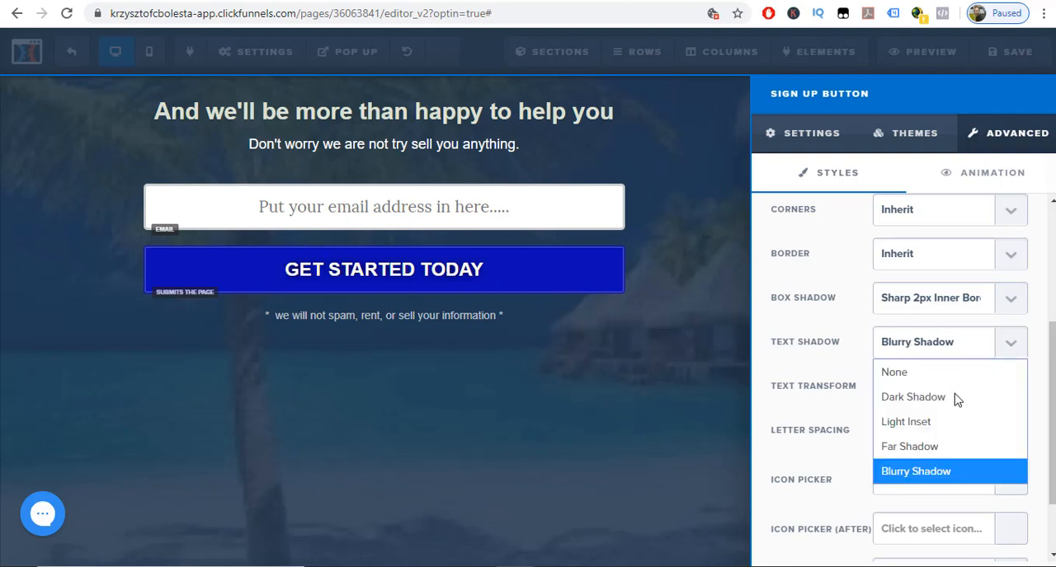
left_click(952, 399)
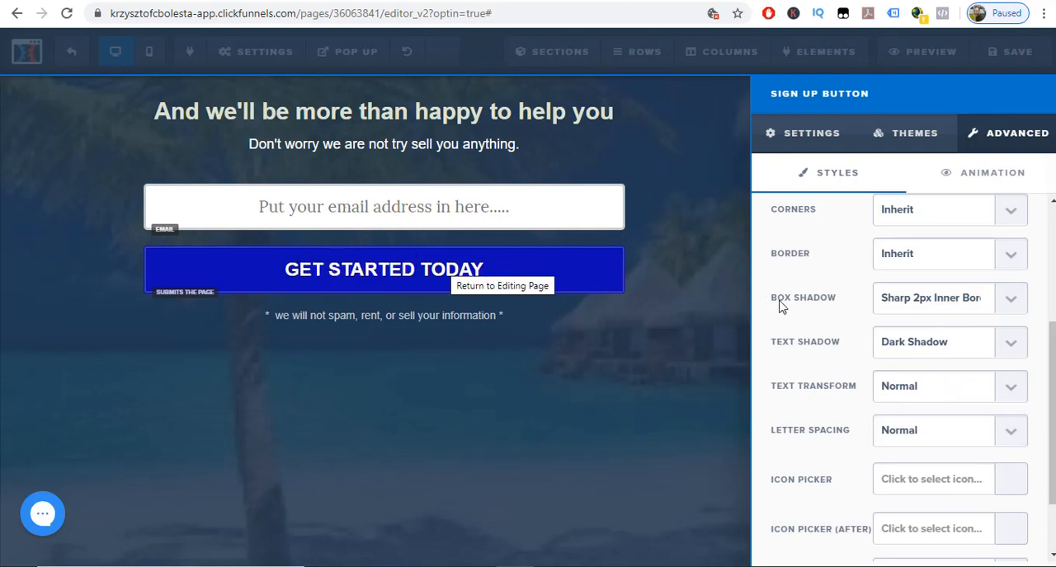
left_click(1008, 352)
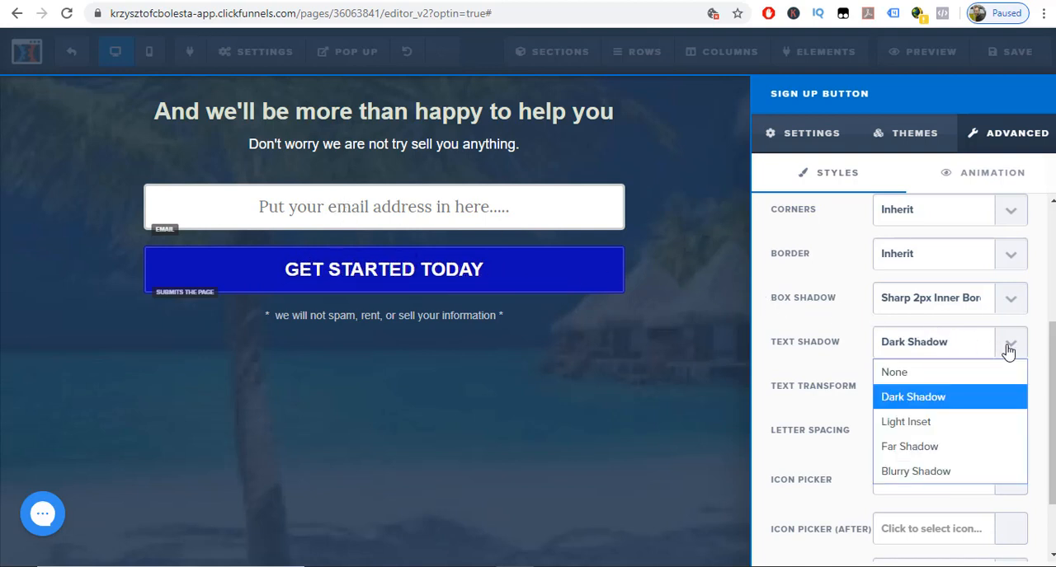
left_click(950, 473)
Add the double-down-angle icon in front of the sign-up button's text.
scroll(973, 449, "down", 2)
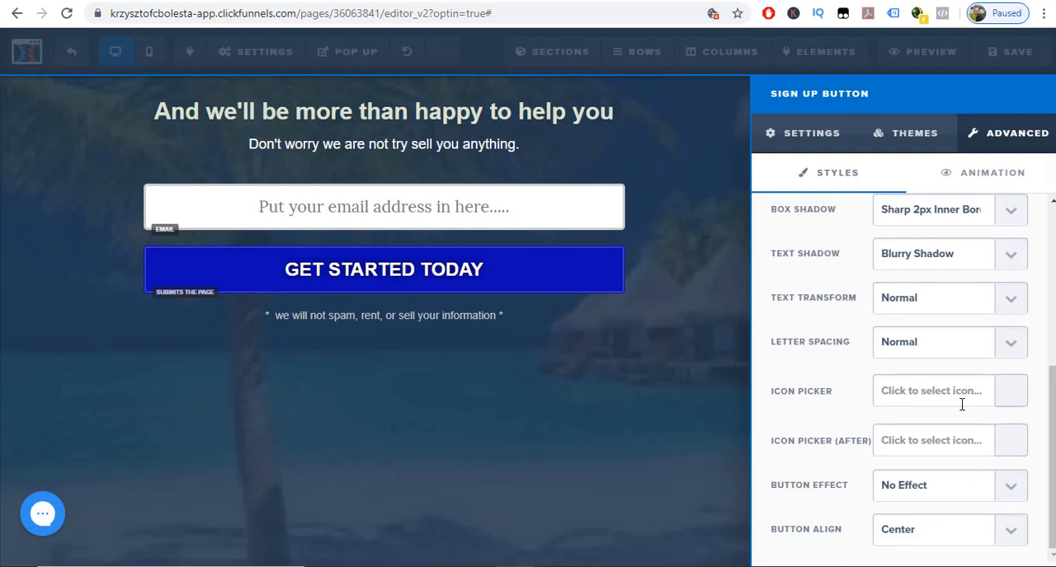
left_click(1007, 397)
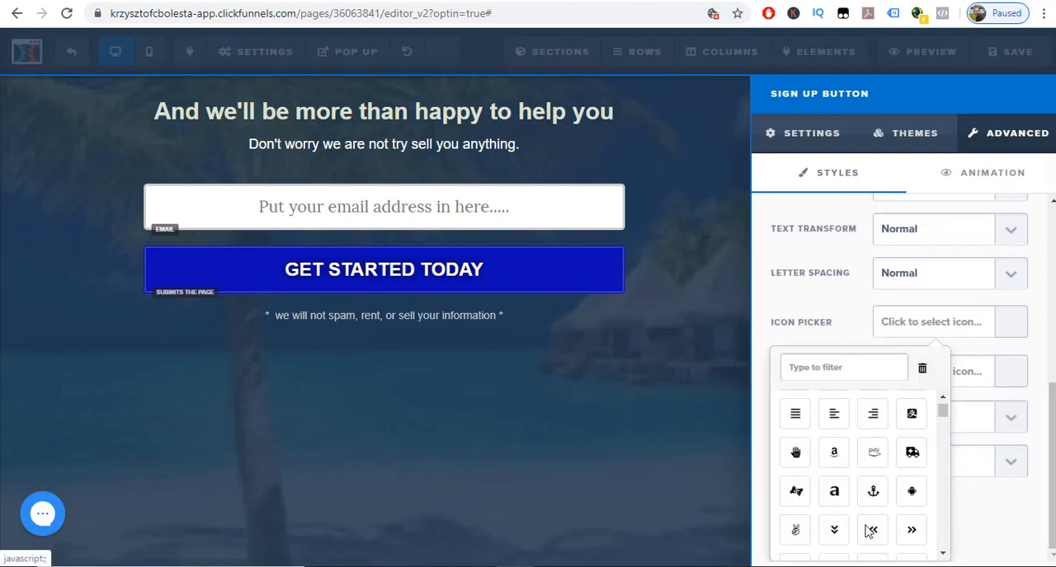
left_click(832, 532)
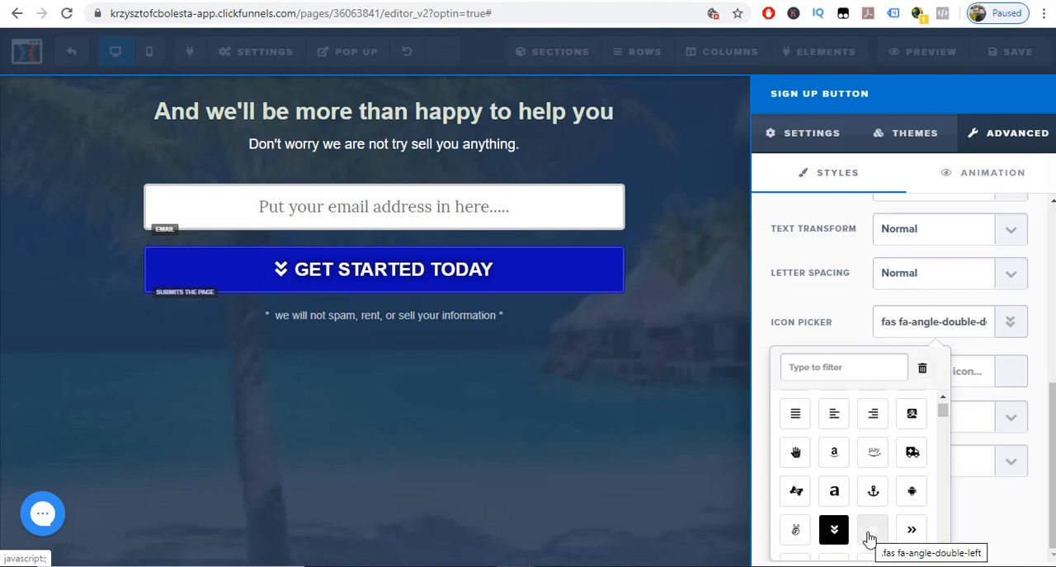
Change the sign-up button's leading icon to the double-right angle and add the double-left angle icon after its text.
left_click(920, 538)
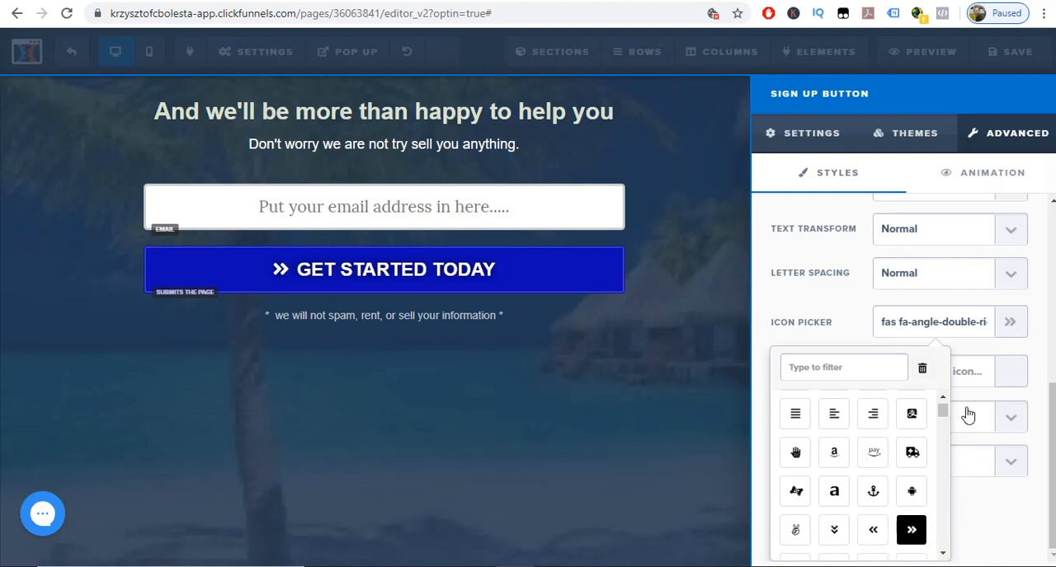
left_click(1016, 371)
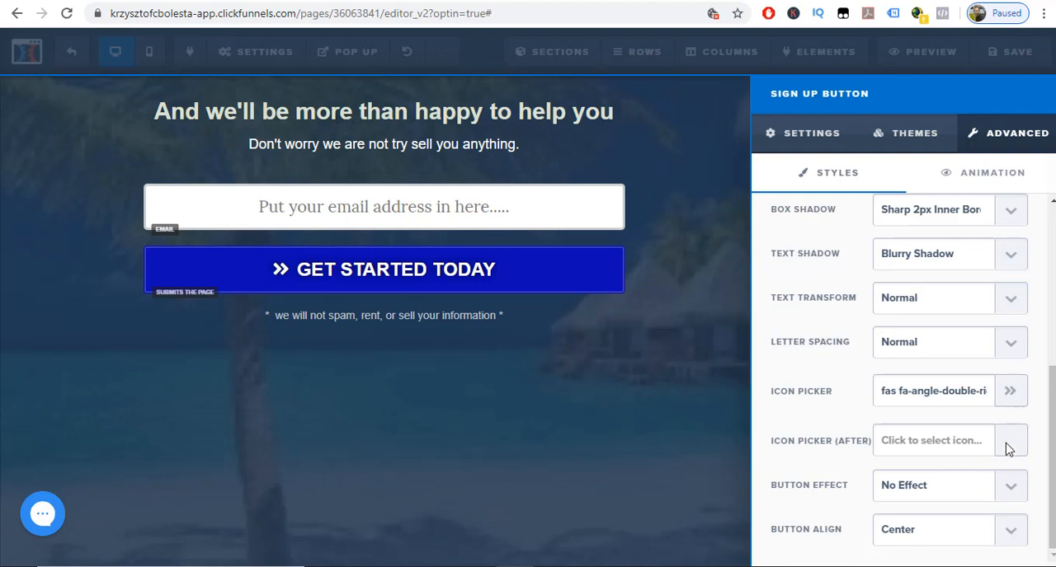
left_click(954, 449)
scroll(940, 482, "down", 5)
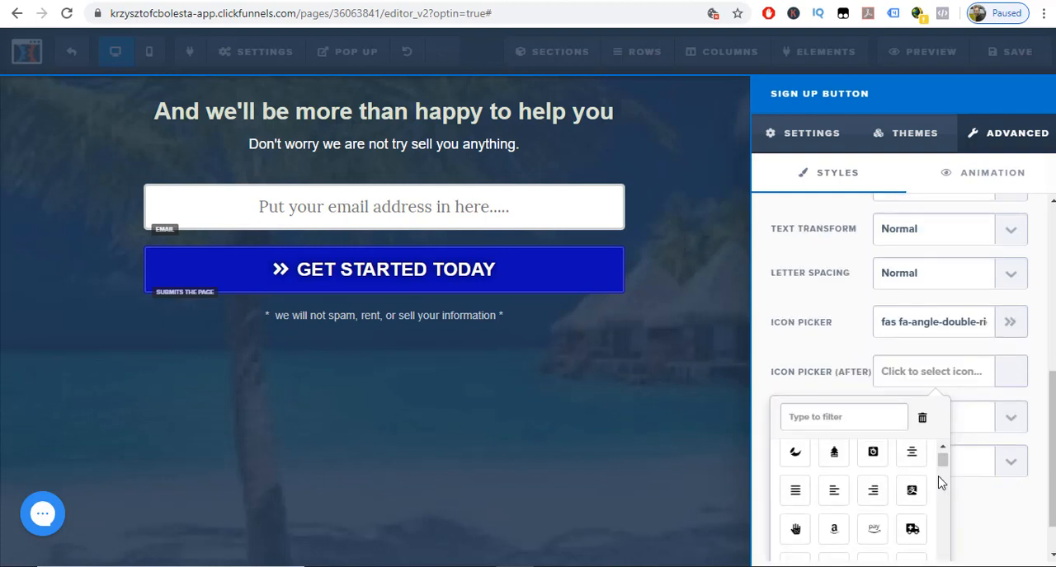
left_click(877, 444)
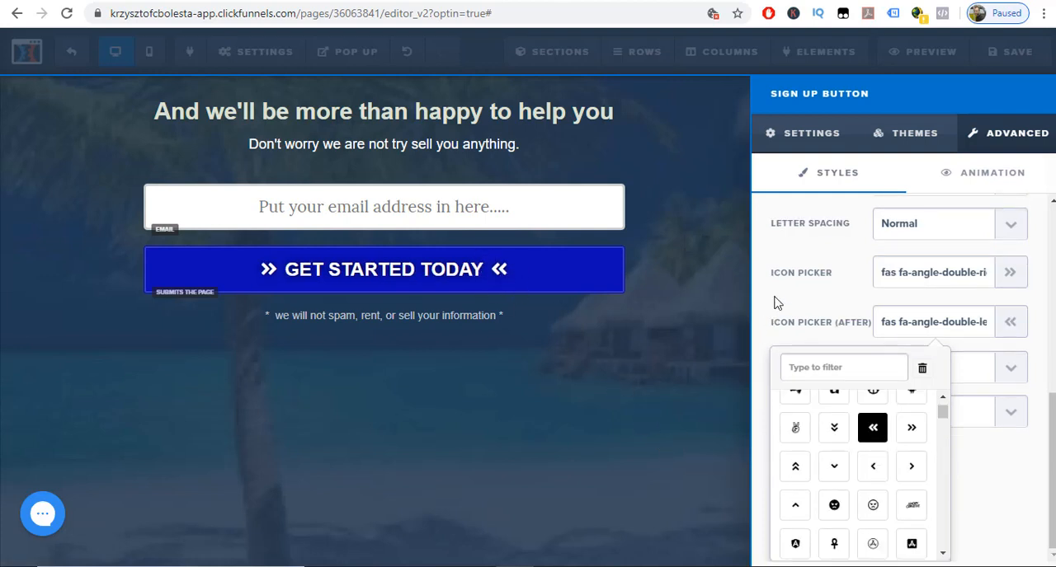
left_click(1025, 457)
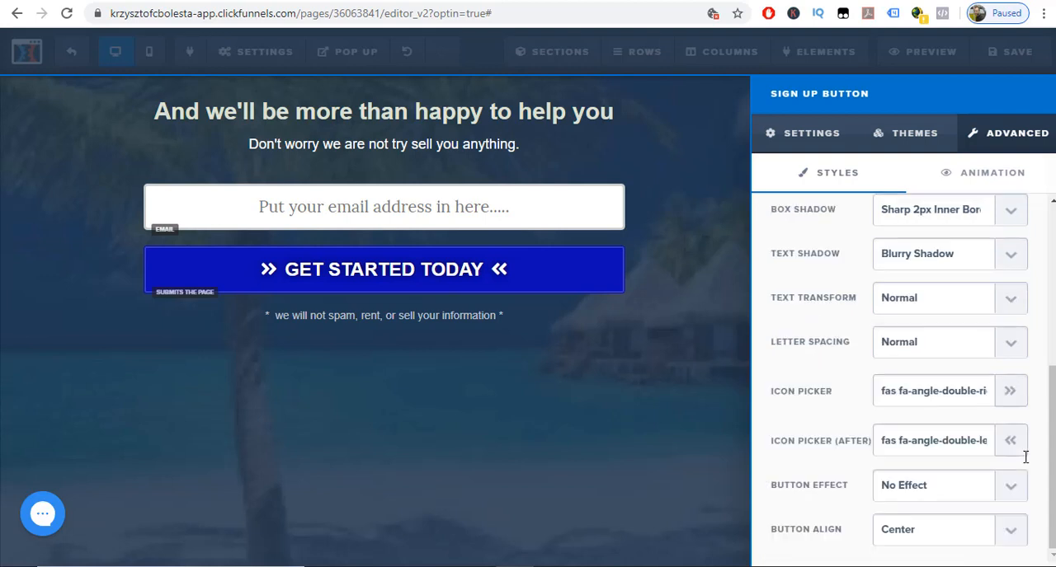
Compare the Pulse Glow, Rocking, Bounce, Elevate and Wobble effects on the sign-up button and apply Pulse Glow (loop).
left_click(1016, 488)
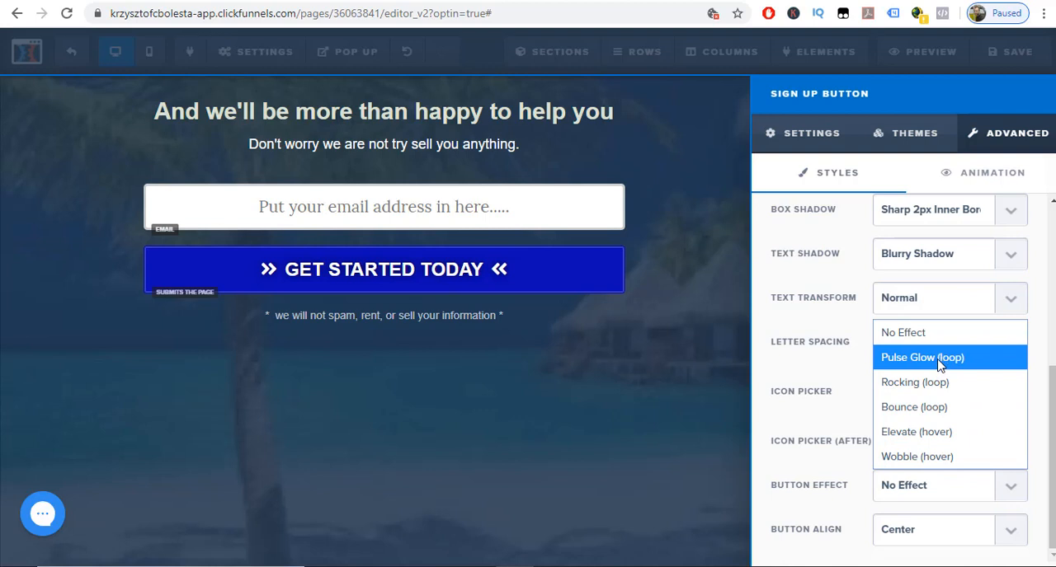
left_click(938, 365)
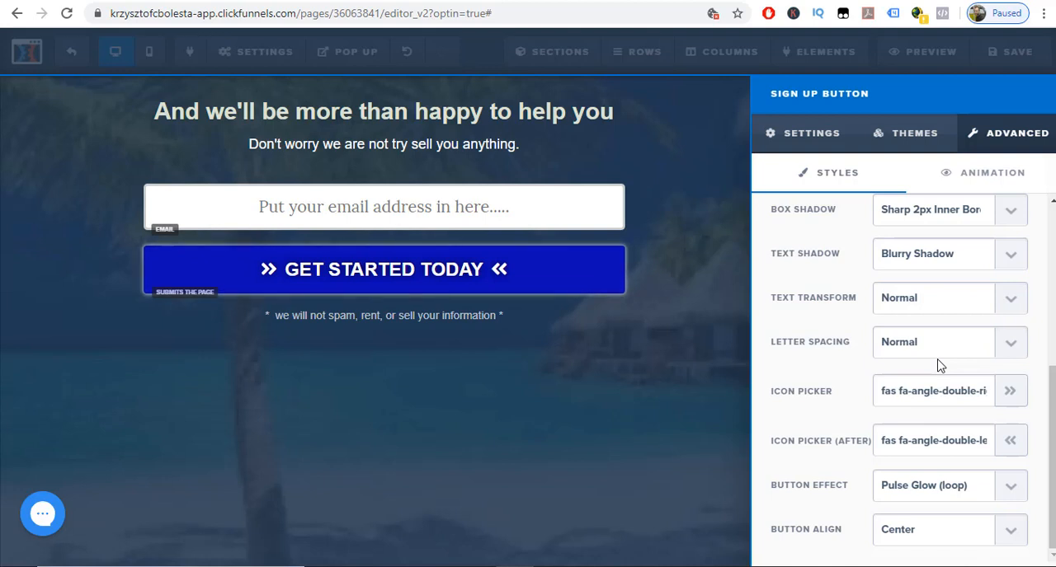
left_click(1021, 492)
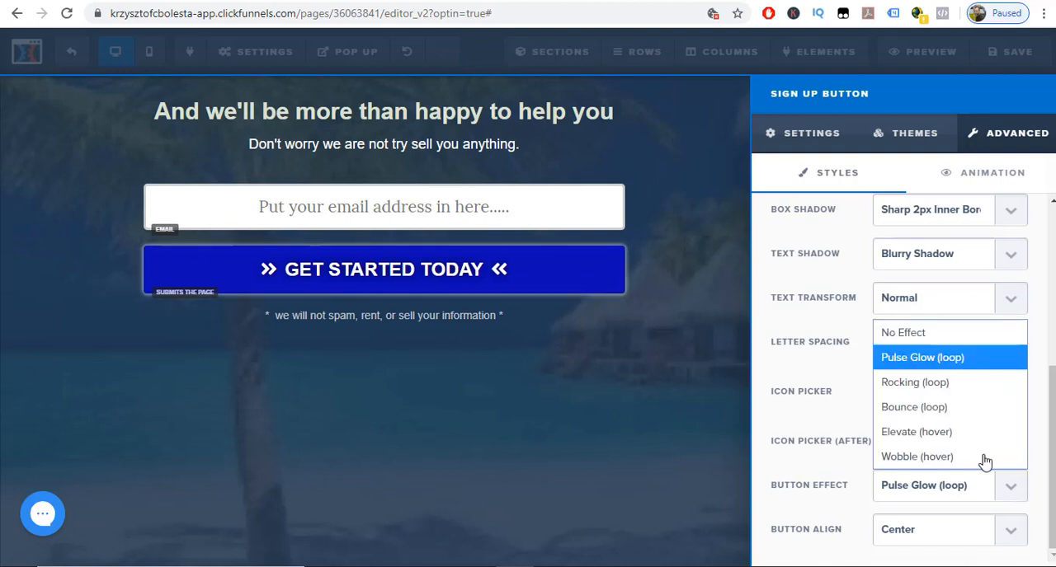
left_click(930, 389)
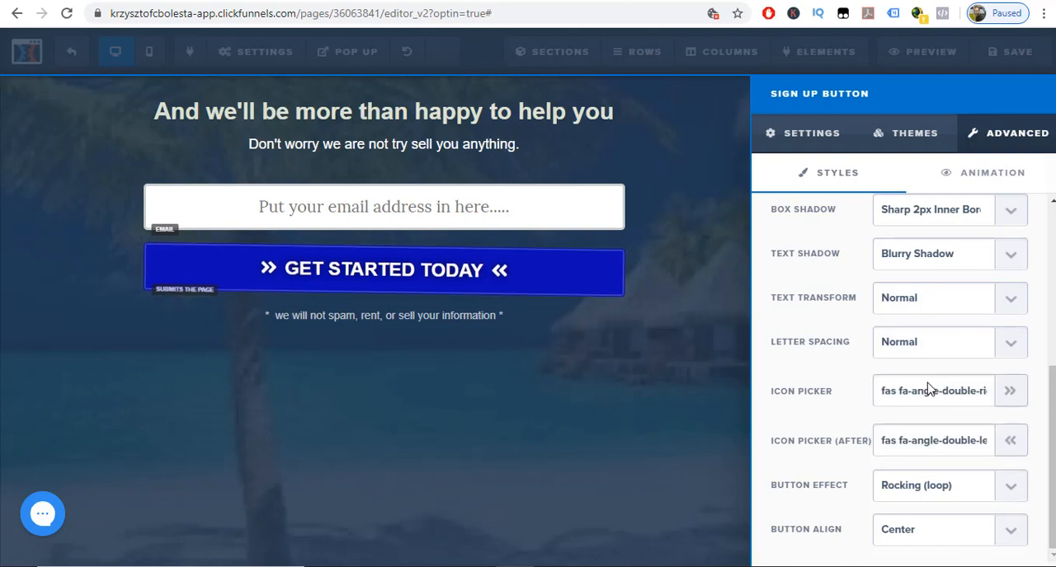
left_click(1005, 495)
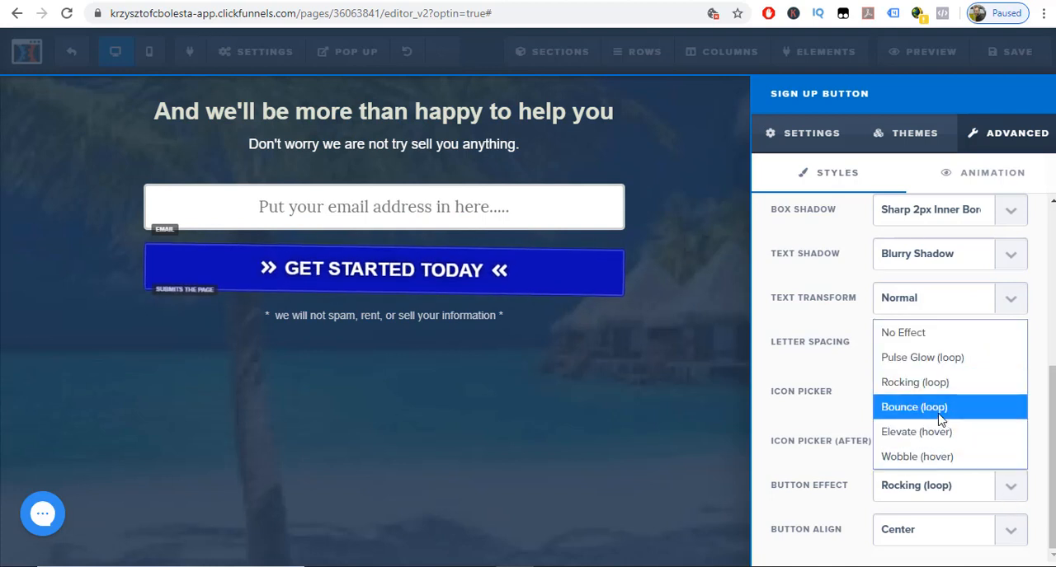
left_click(872, 407)
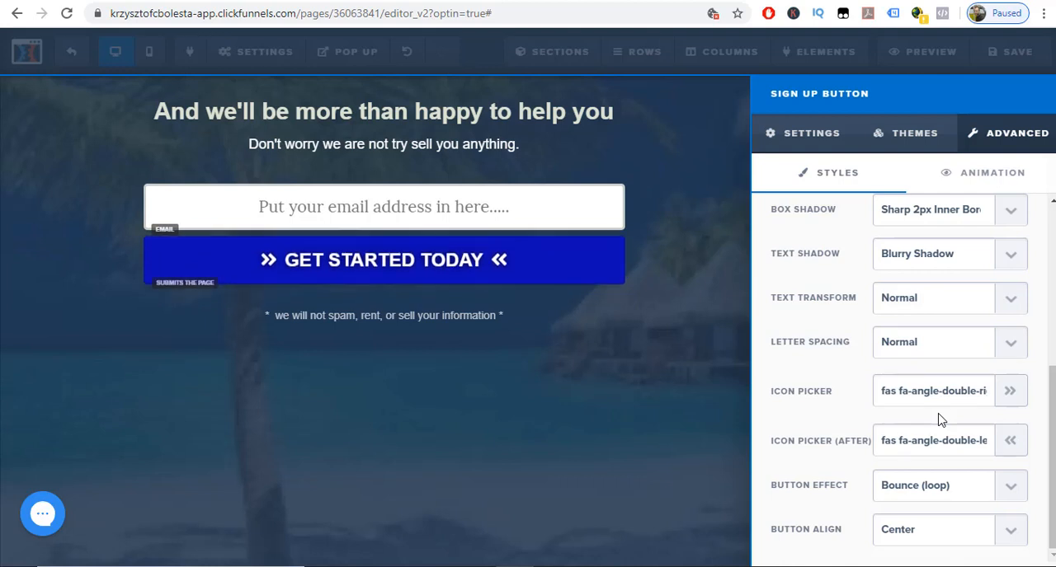
left_click(1010, 490)
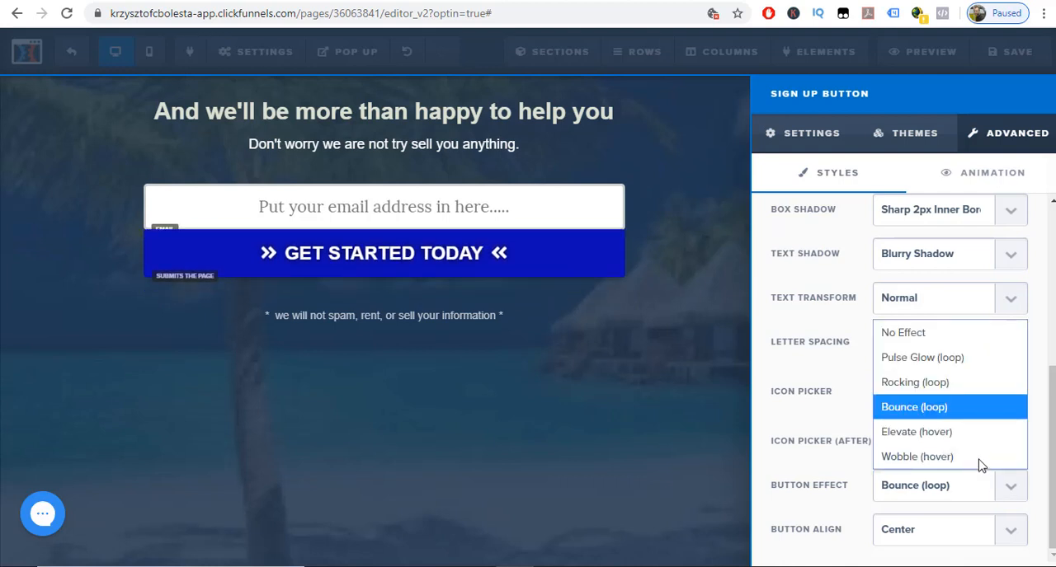
left_click(943, 434)
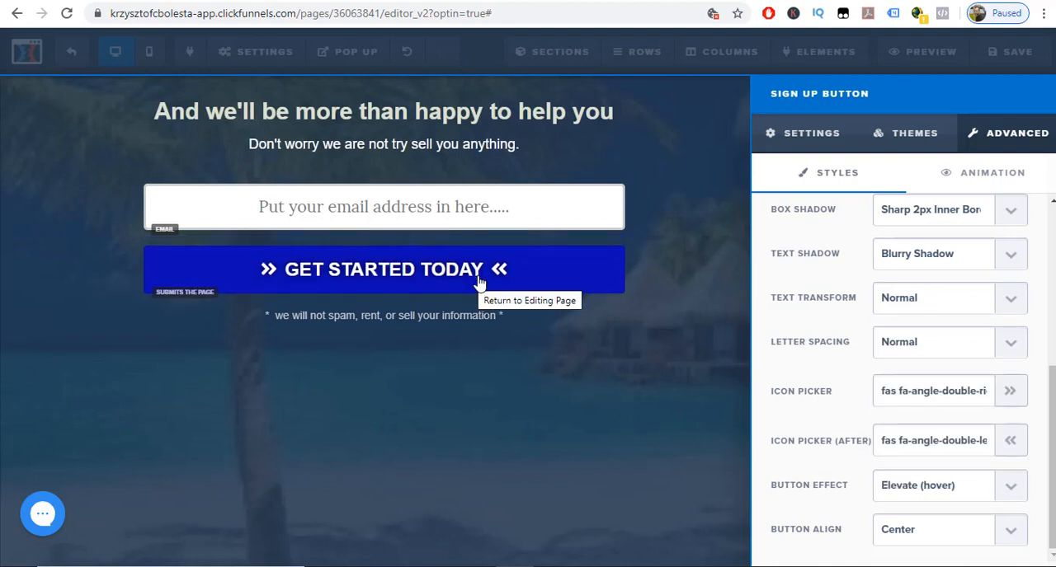
left_click(1000, 488)
left_click(938, 459)
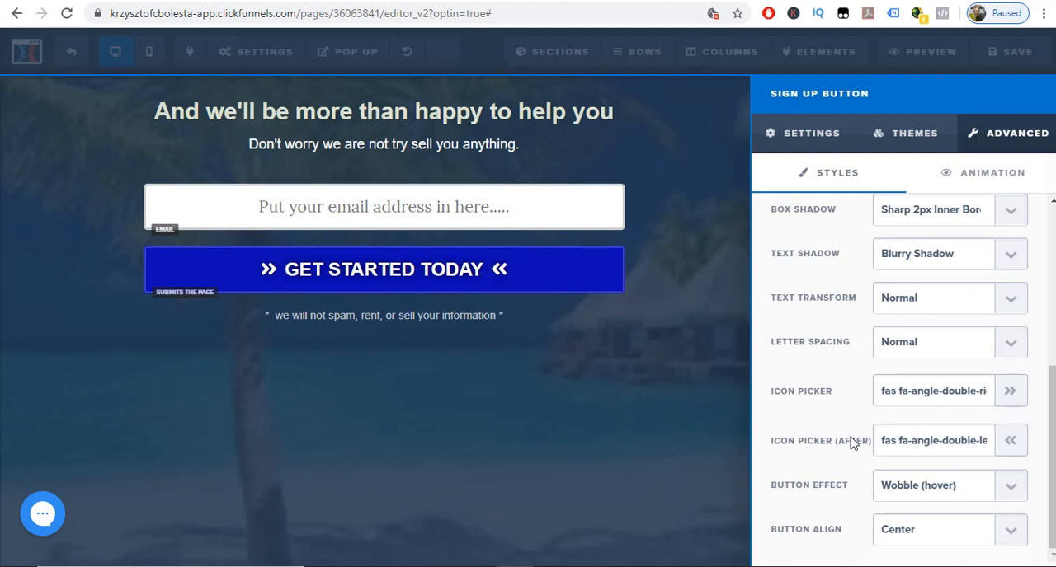
left_click(1008, 482)
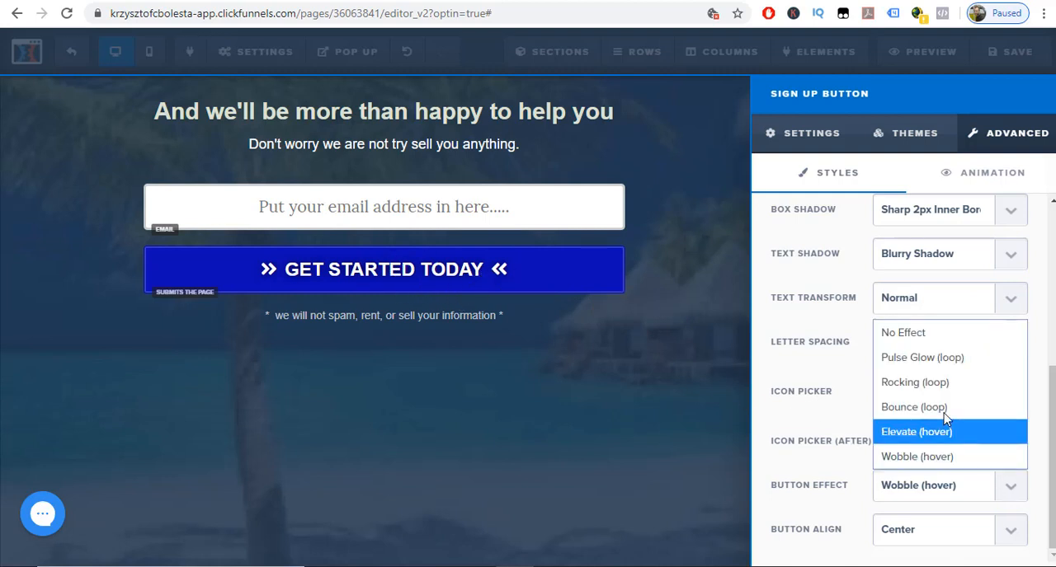
left_click(924, 358)
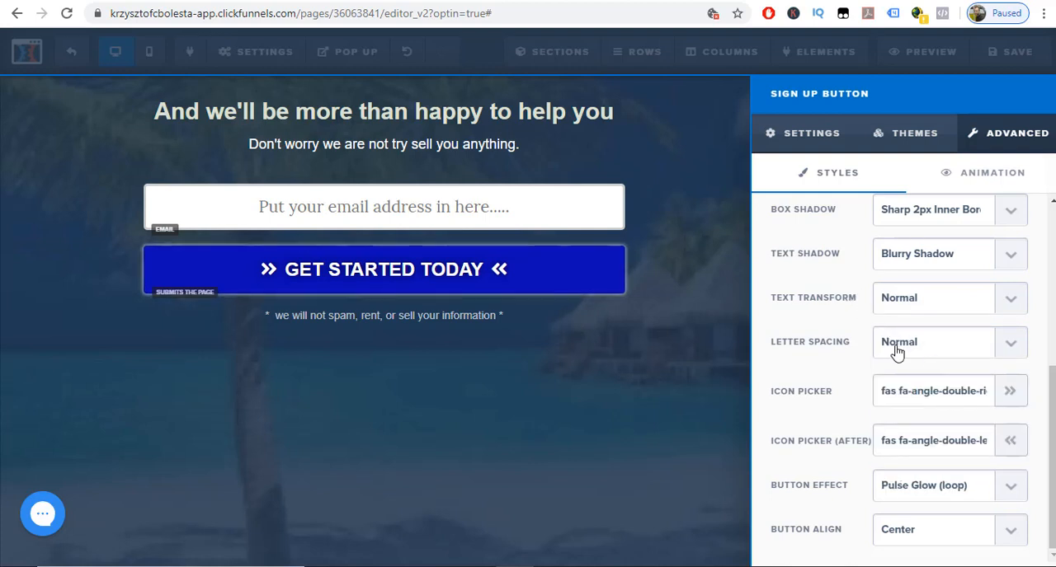
Try 1px and 3px letter spacing on the sign-up button, dismiss the desktop notification, and set the spacing back to Normal.
left_click(1014, 351)
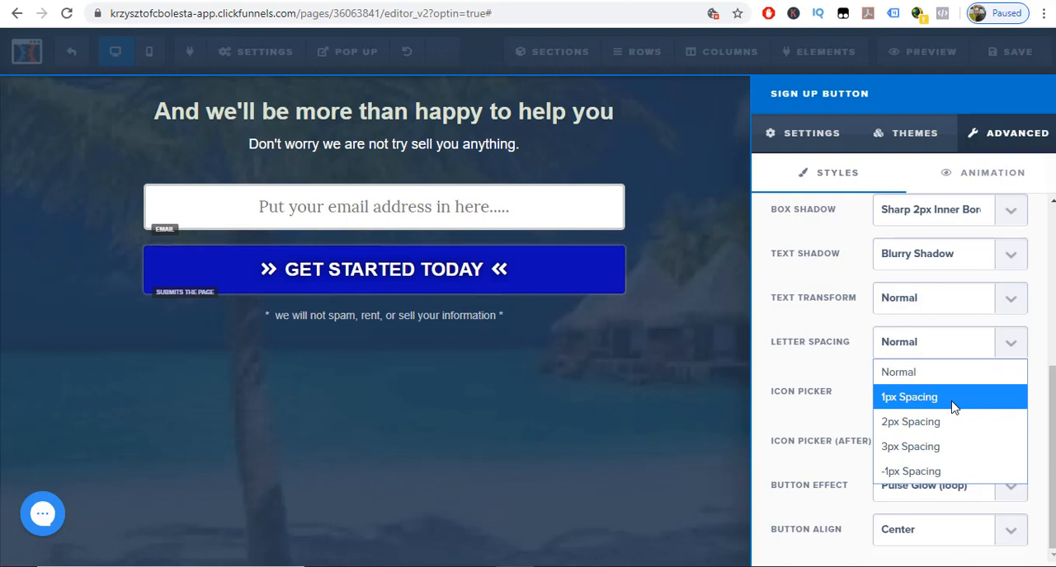
left_click(953, 404)
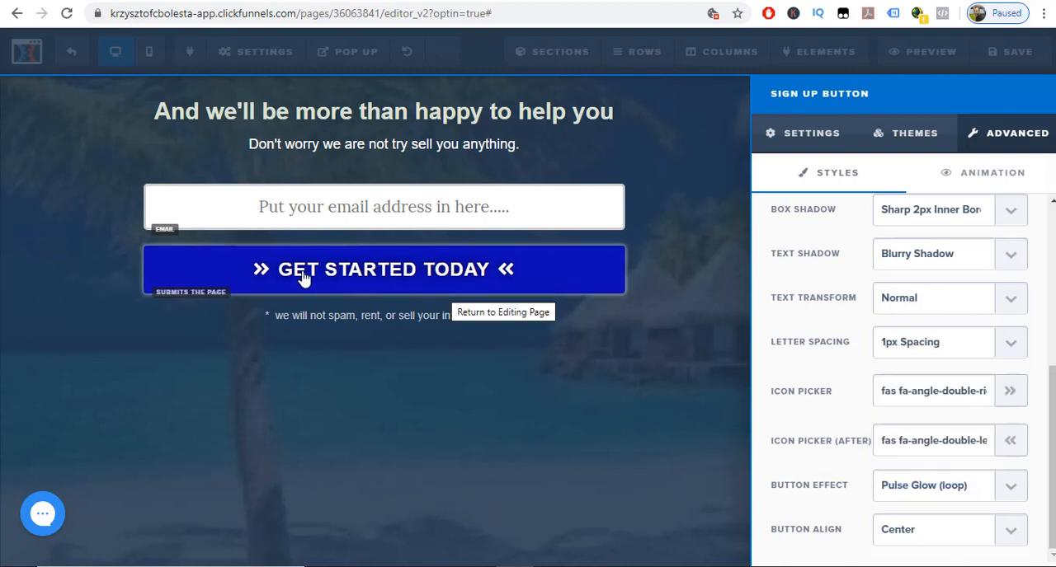
left_click(1012, 346)
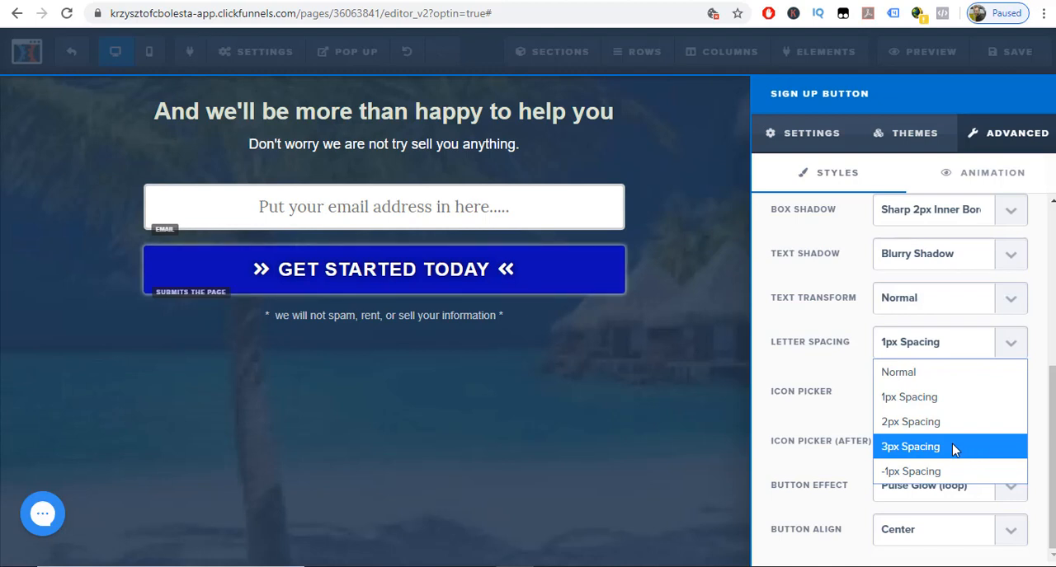
left_click(954, 448)
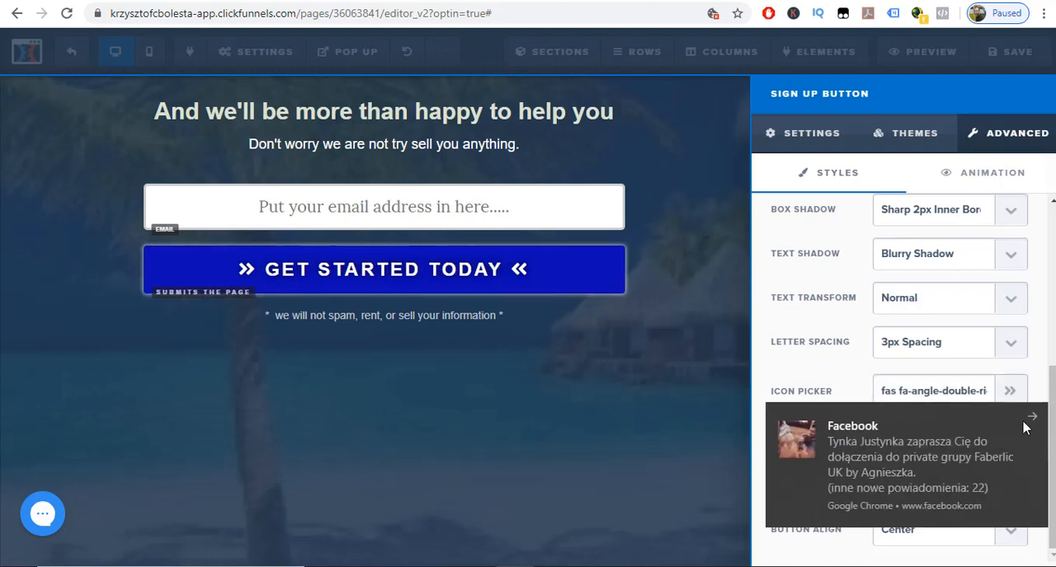
left_click(1032, 418)
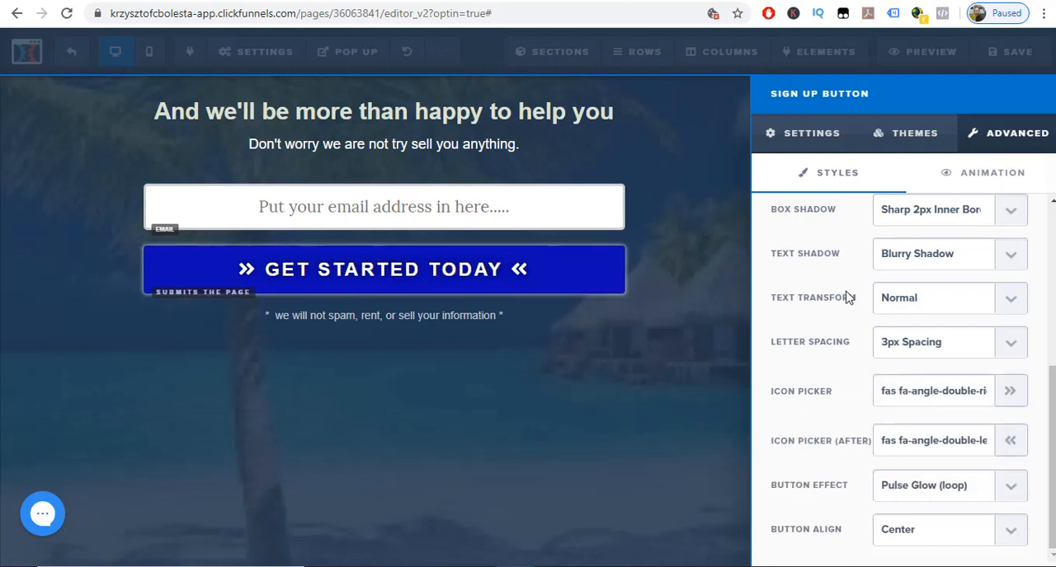
left_click(1010, 350)
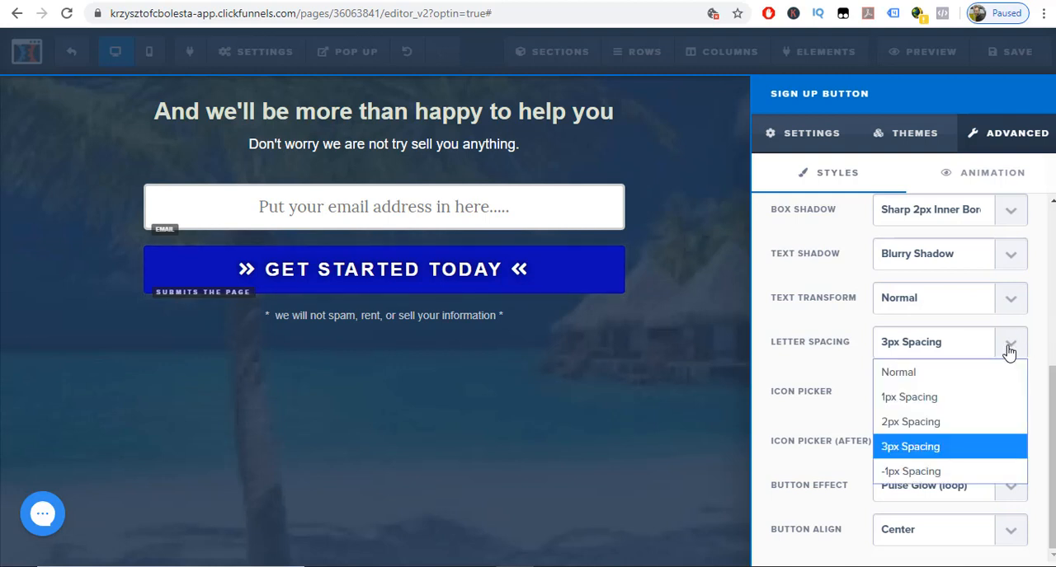
left_click(971, 375)
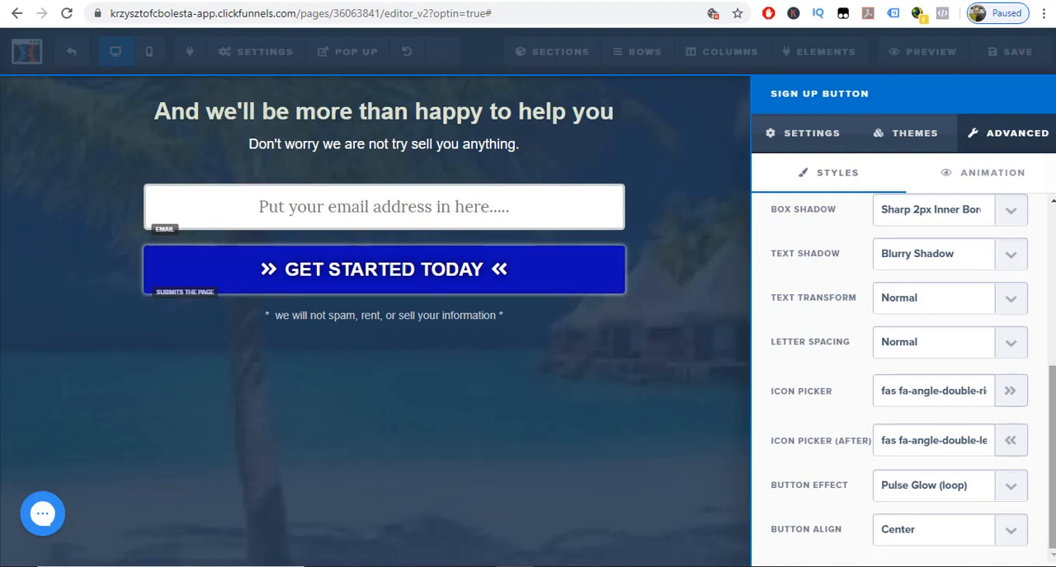
Look through the sign-up button's themes and apply the Pill Button theme.
scroll(903, 380, "up", 4)
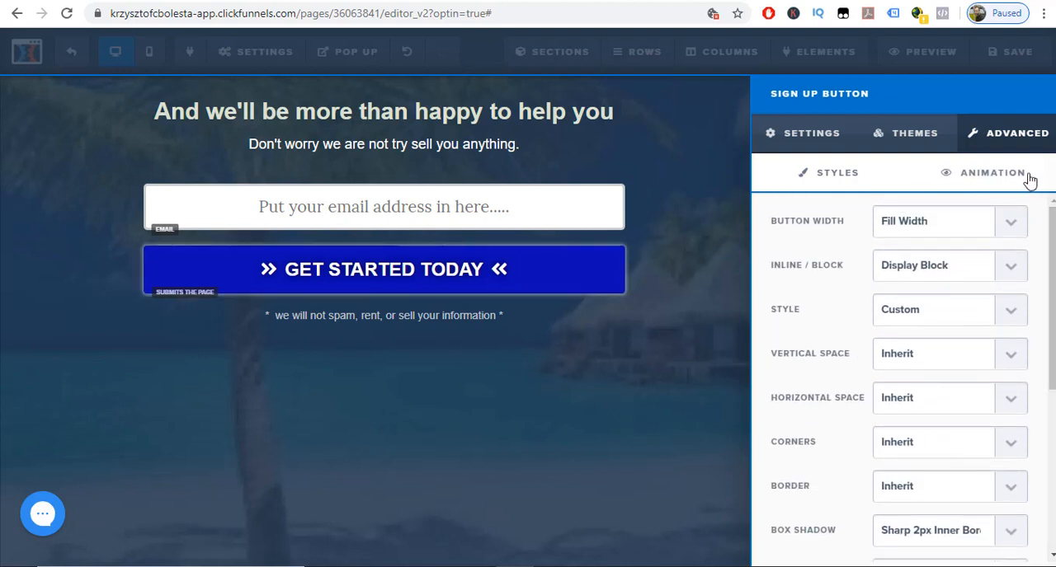
left_click(934, 144)
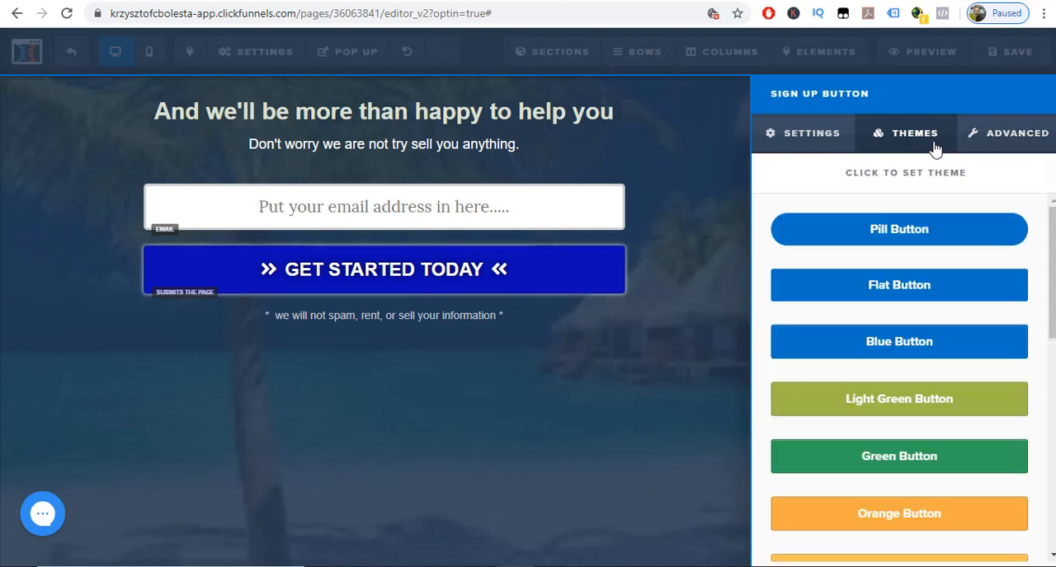
scroll(940, 281, "down", 1)
scroll(957, 274, "down", 6)
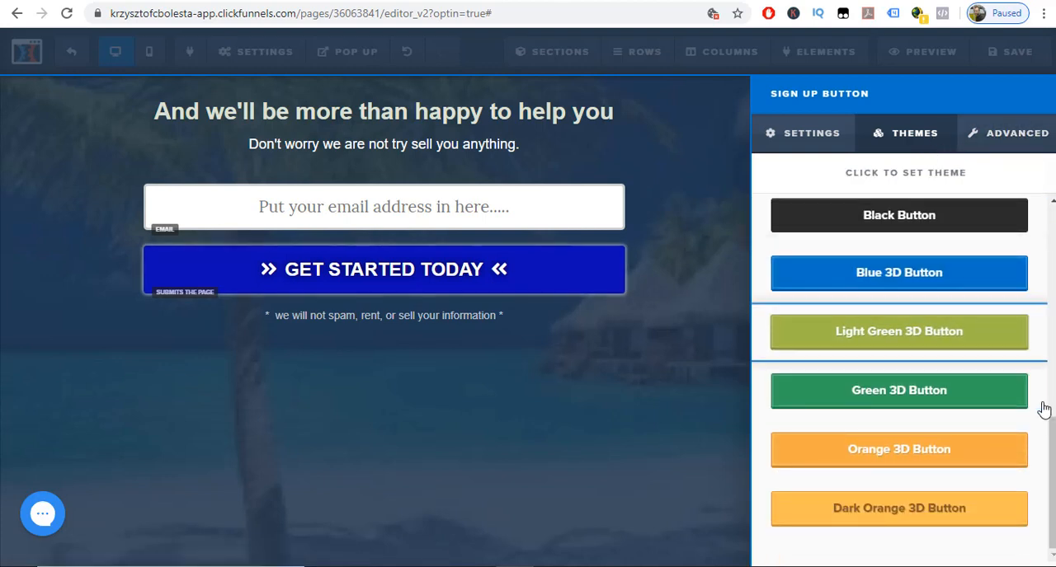
scroll(1053, 459, "up", 6)
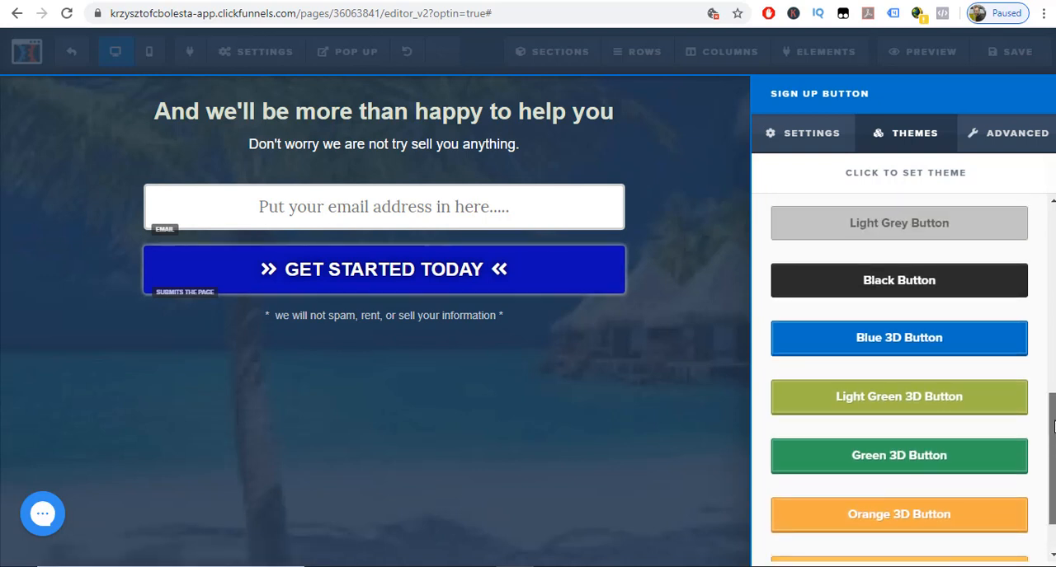
scroll(1053, 459, "up", 2)
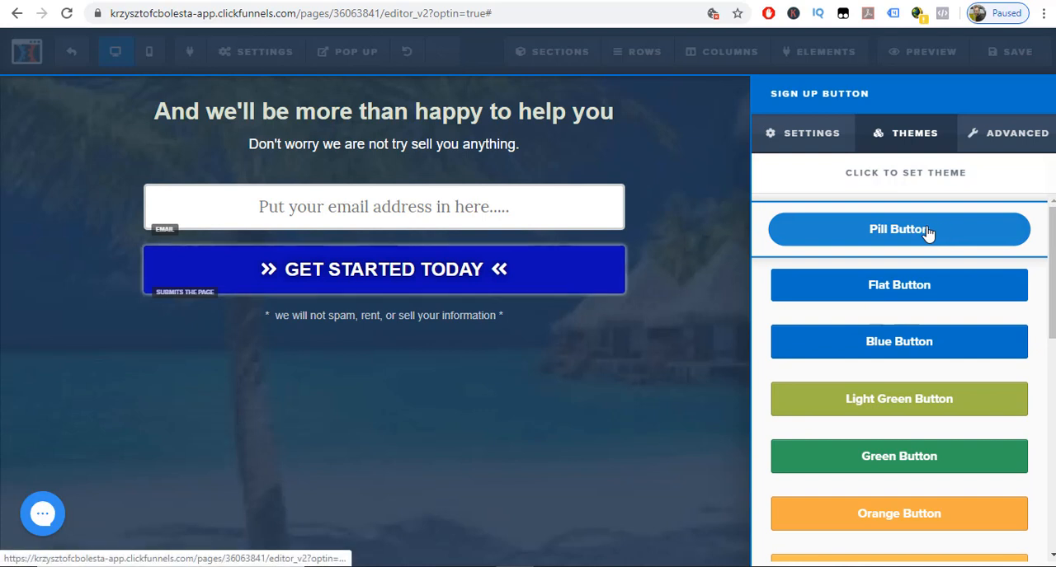
left_click(924, 231)
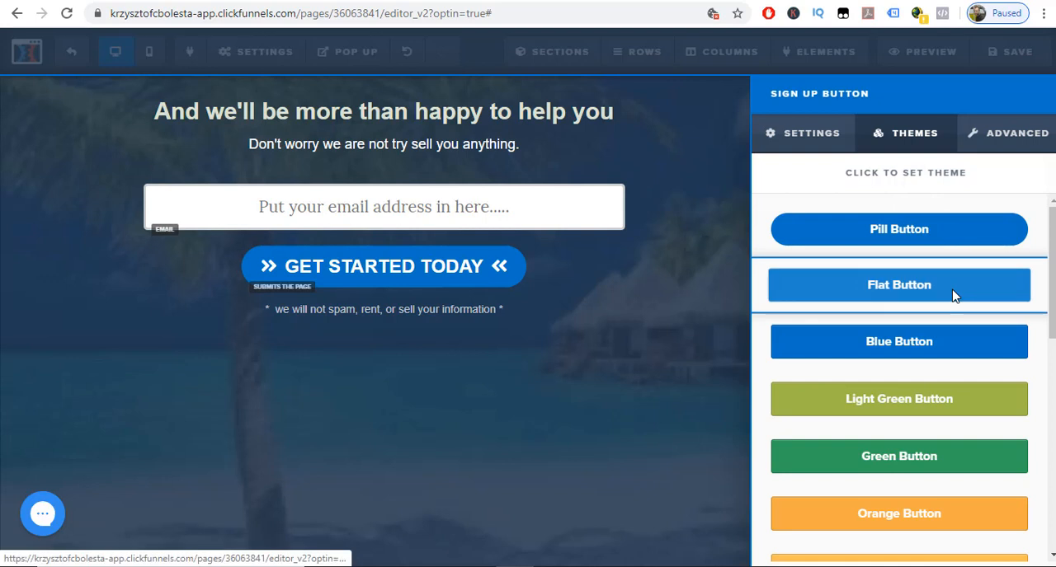
Replace the sign-up button's text with "Show me now".
left_click(804, 138)
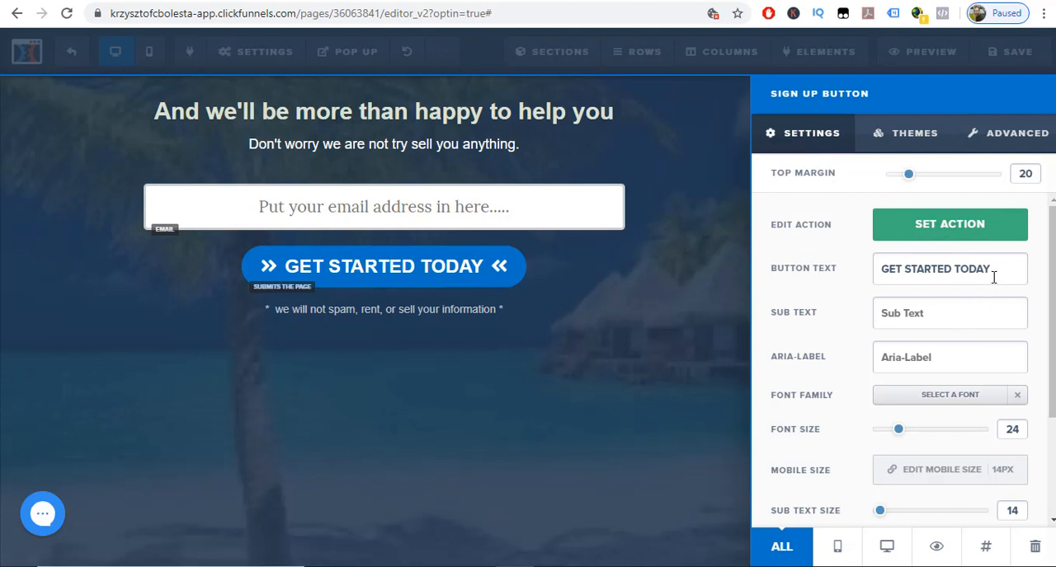
left_click_drag(992, 272, 880, 272)
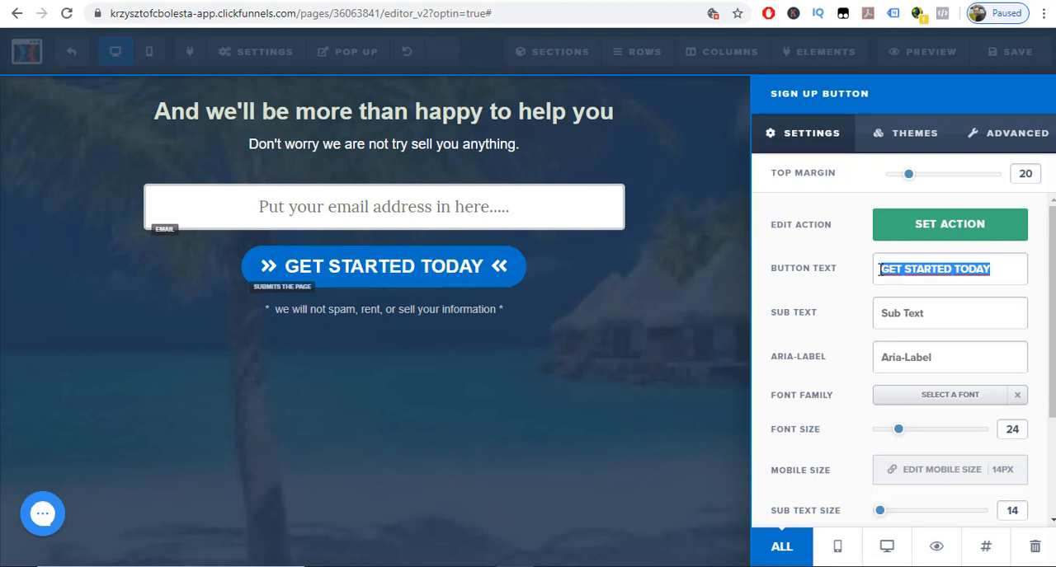
type("Show ")
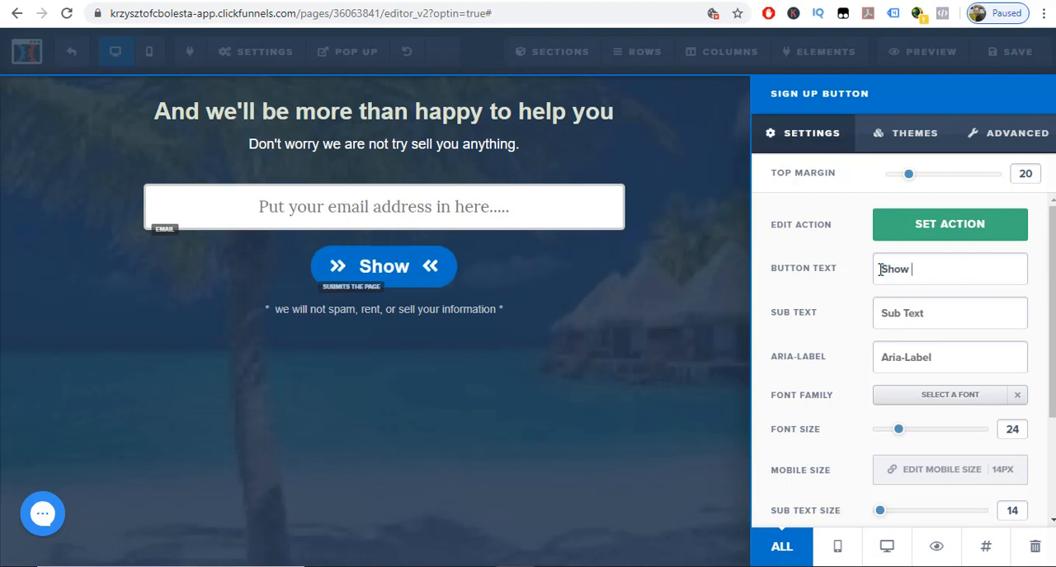
type("me now")
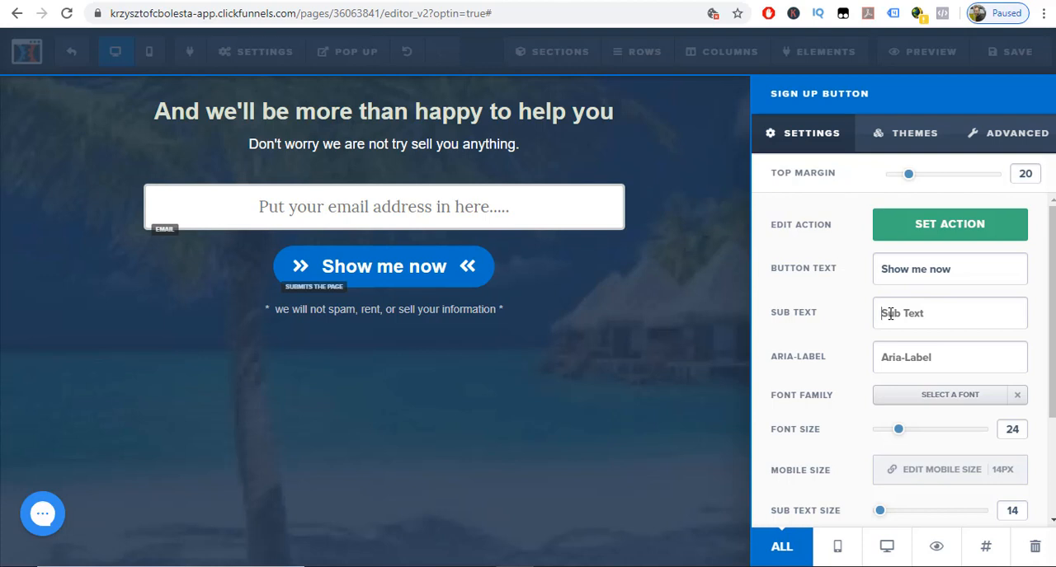
Add the sub text "I can't wait to see that" to the sign-up button and return to the page.
left_click(889, 314)
type("I ca")
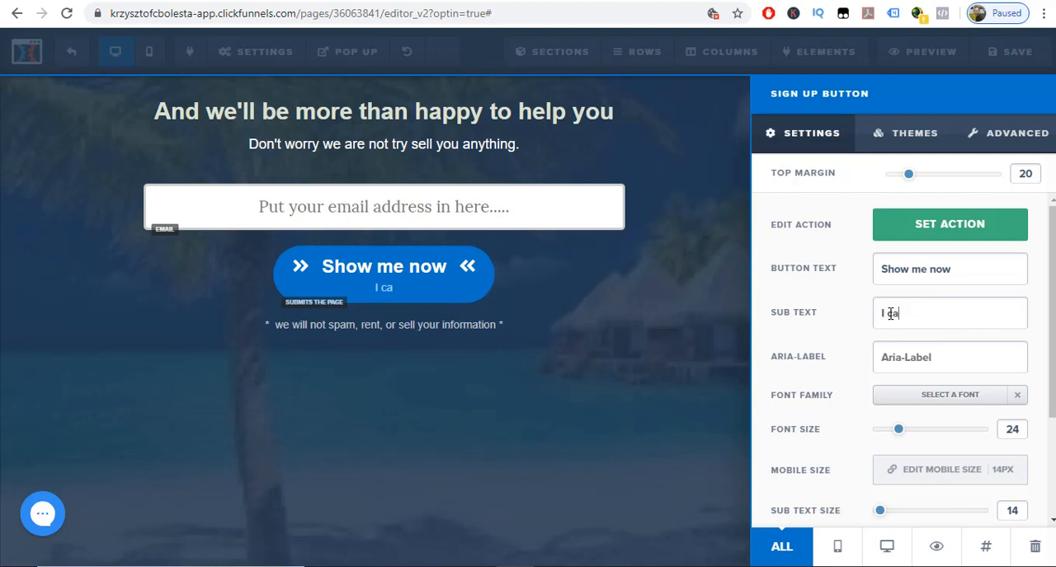
type("n't wait to s")
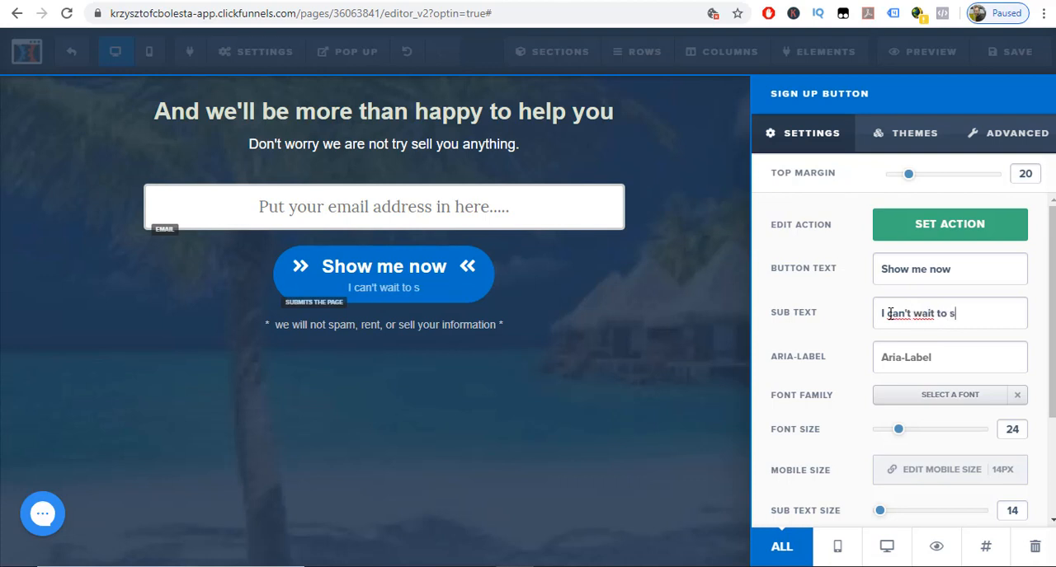
type("ee that")
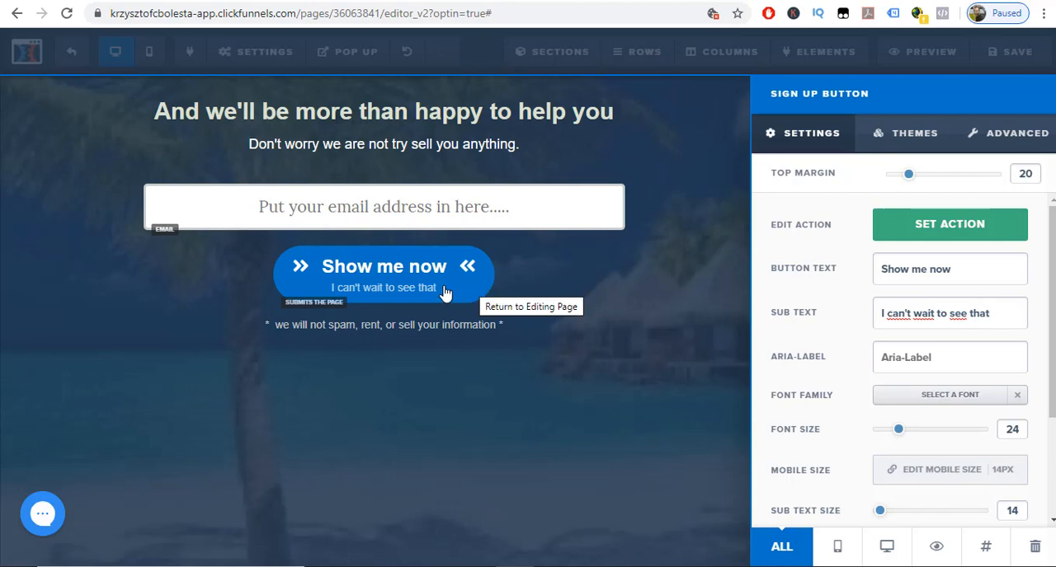
left_click(410, 296)
left_click(417, 280)
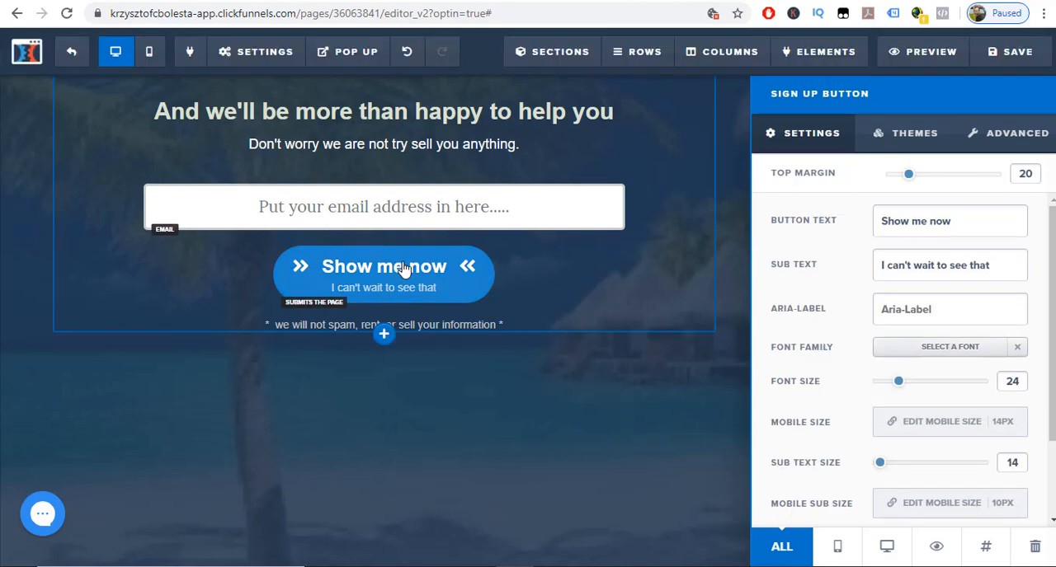
Try the Go To Website URL action on the sign-up button and set it back to Submit Order / Submit Form.
scroll(815, 372, "up", 3)
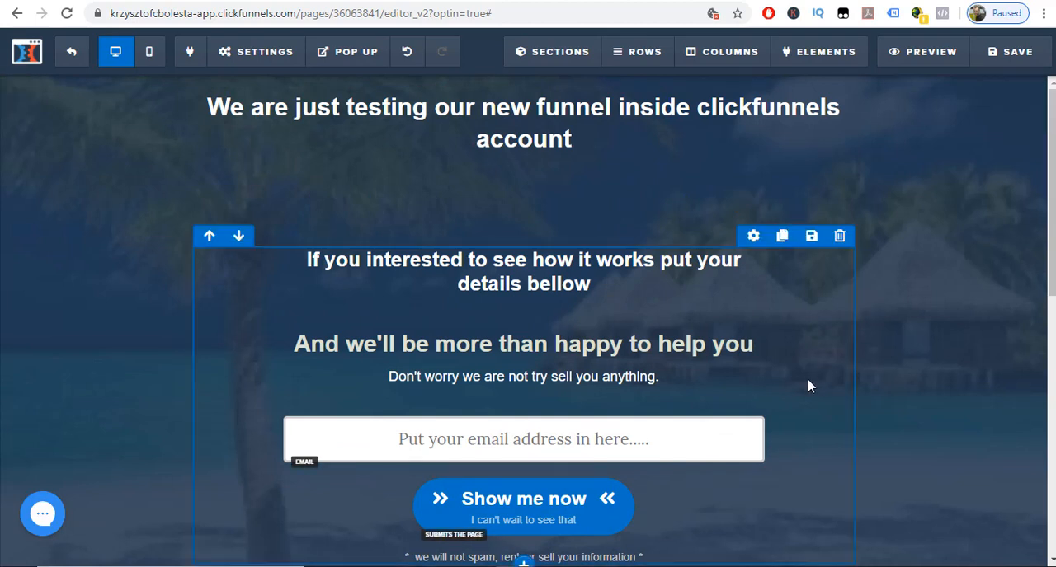
scroll(807, 384, "down", 2)
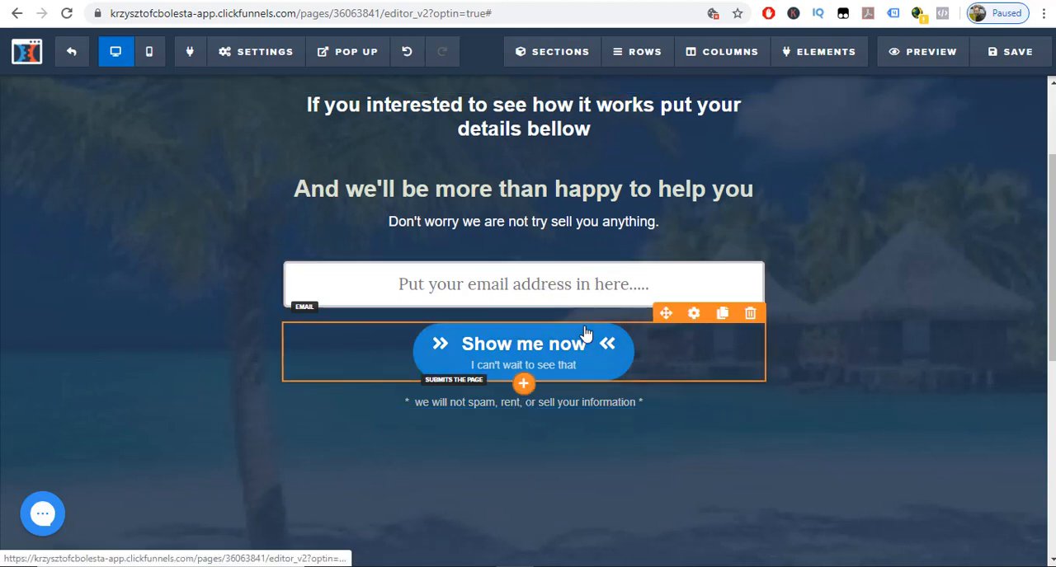
left_click(693, 320)
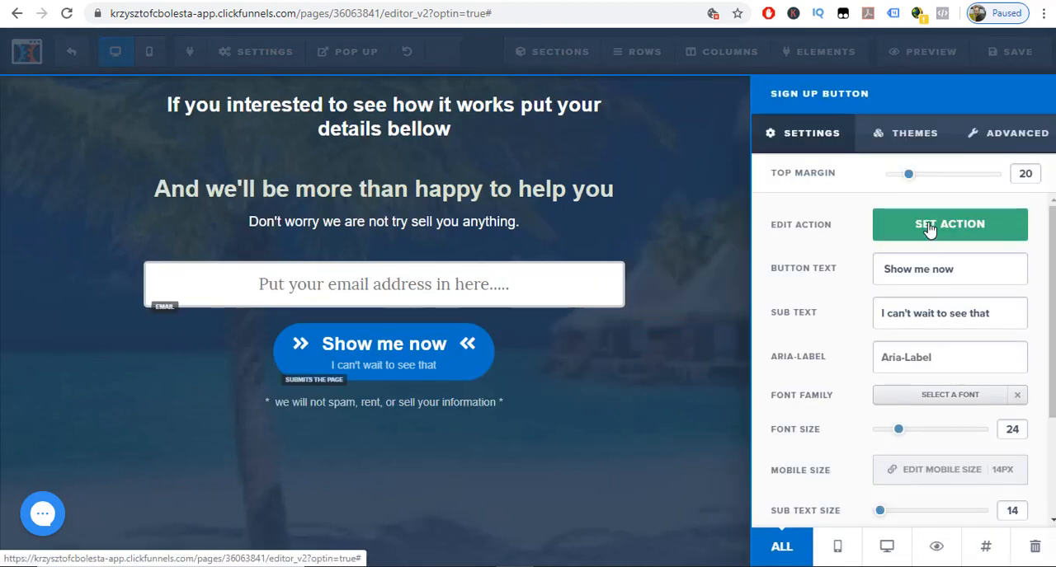
left_click(929, 228)
left_click(926, 240)
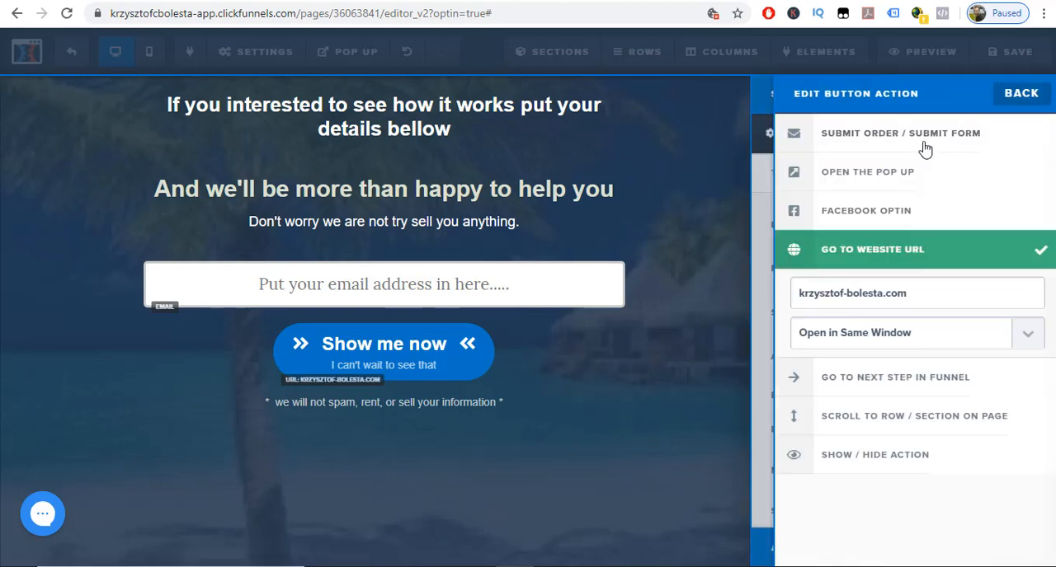
left_click(926, 149)
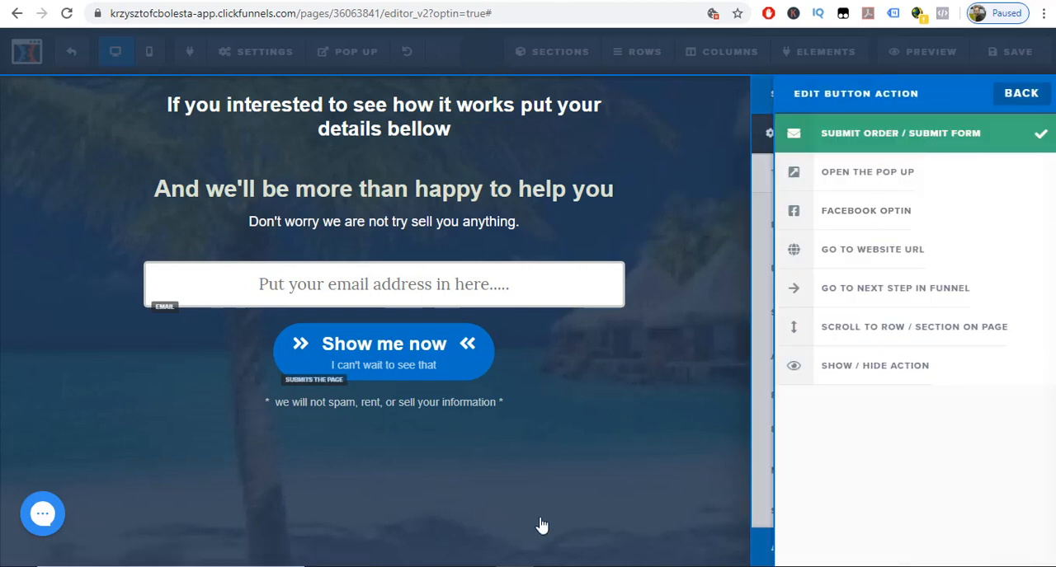
left_click(556, 478)
left_click(422, 366)
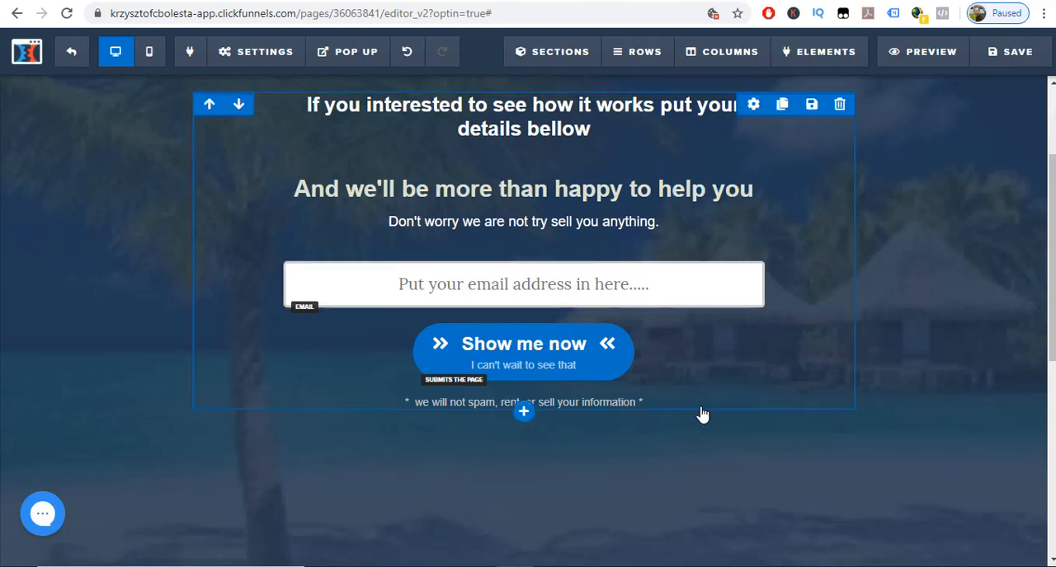
Review the customised opt-in page from its headlines down to the end of the background section.
scroll(702, 415, "down", 4)
scroll(707, 414, "down", 2)
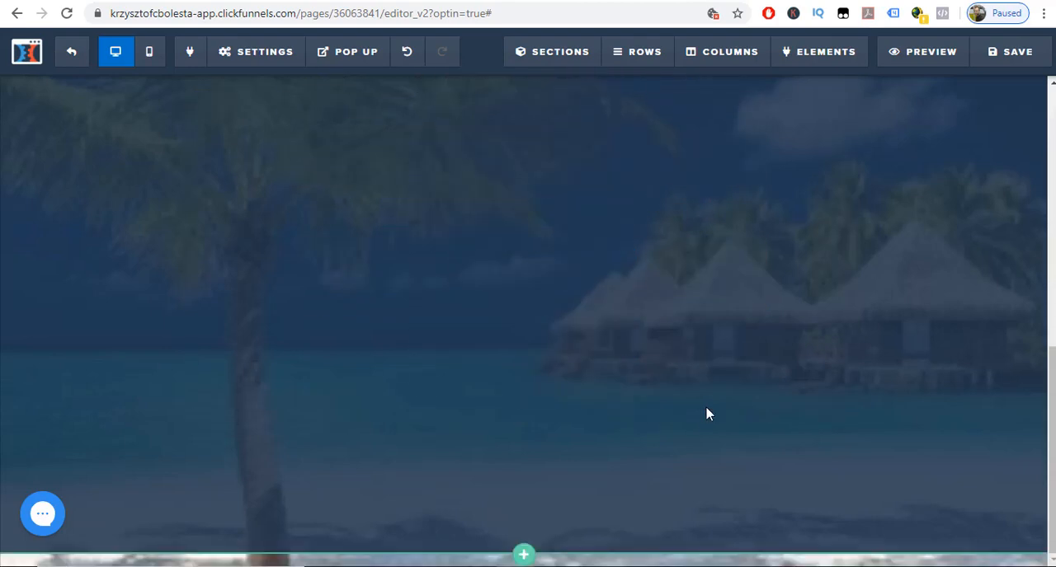
scroll(707, 414, "up", 6)
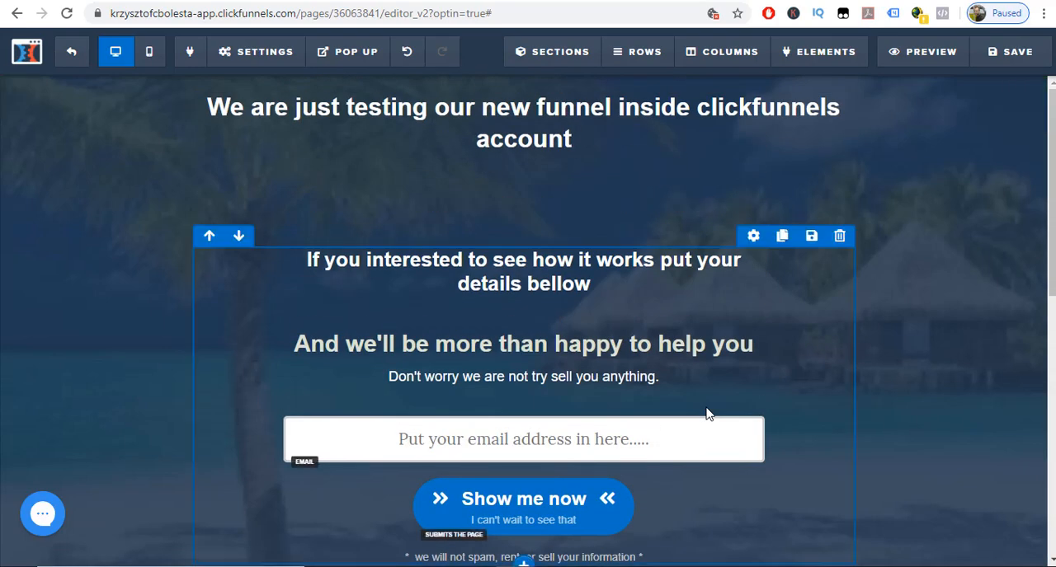
scroll(707, 414, "down", 6)
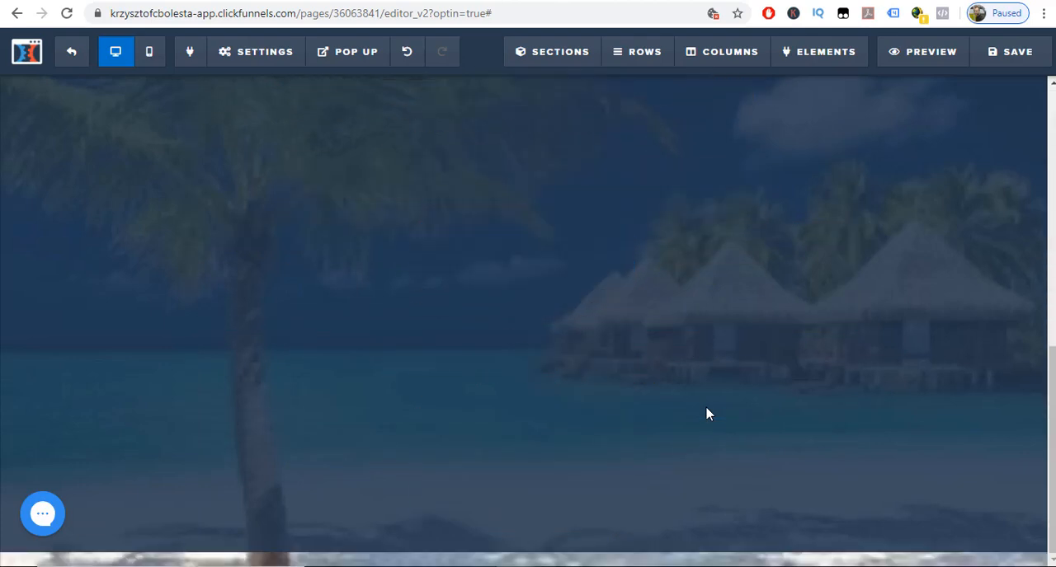
scroll(706, 414, "up", 5)
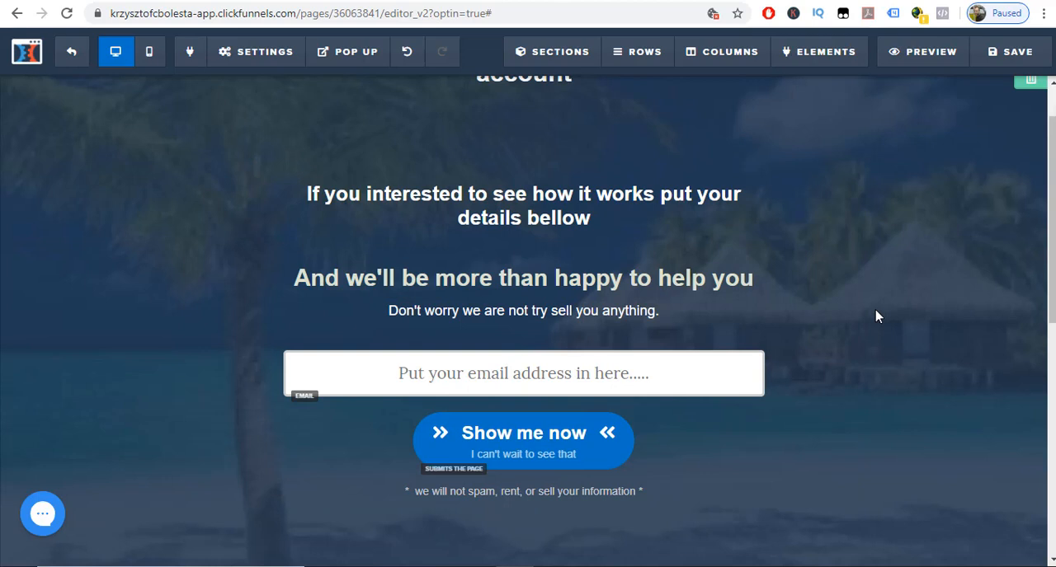
scroll(876, 316, "up", 1)
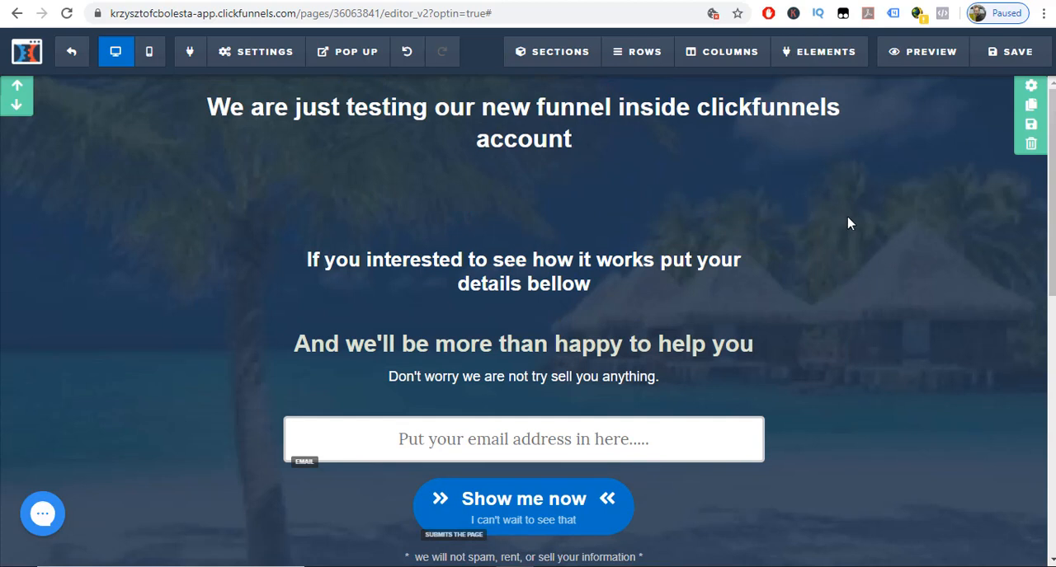
scroll(765, 395, "down", 1)
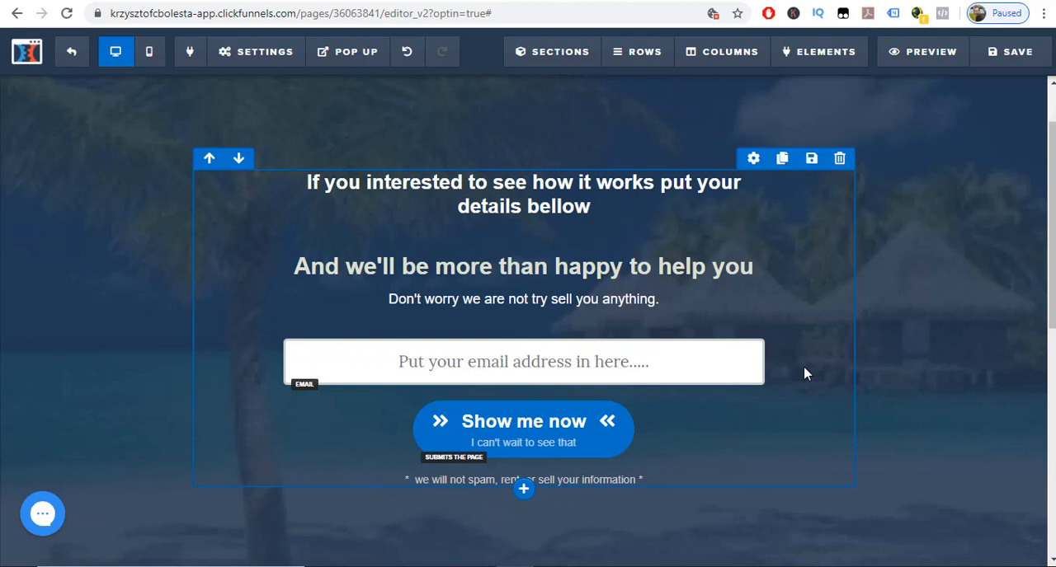
scroll(809, 371, "down", 5)
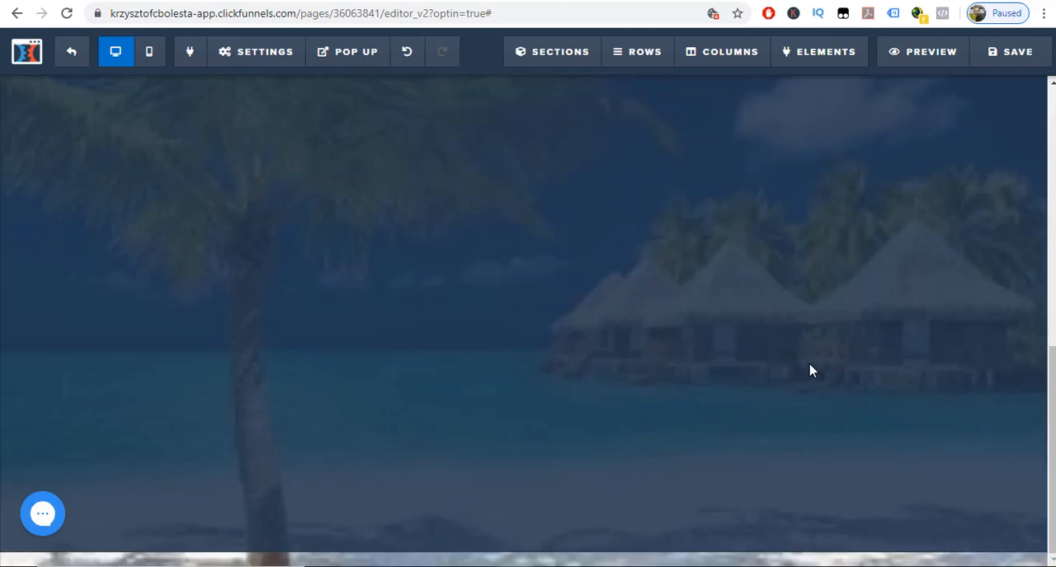
scroll(811, 370, "up", 2)
scroll(810, 370, "down", 2)
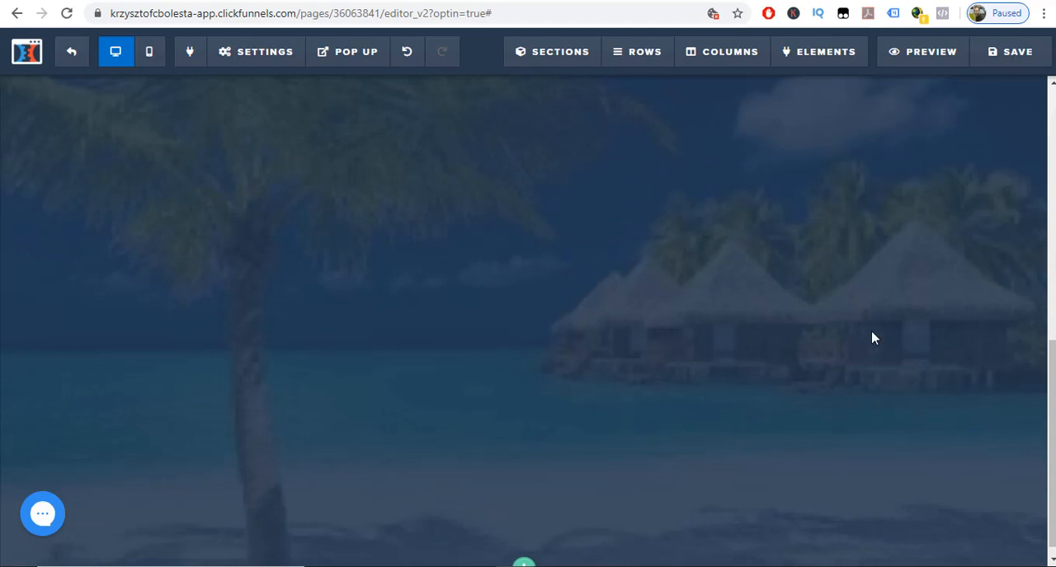
scroll(868, 338, "up", 5)
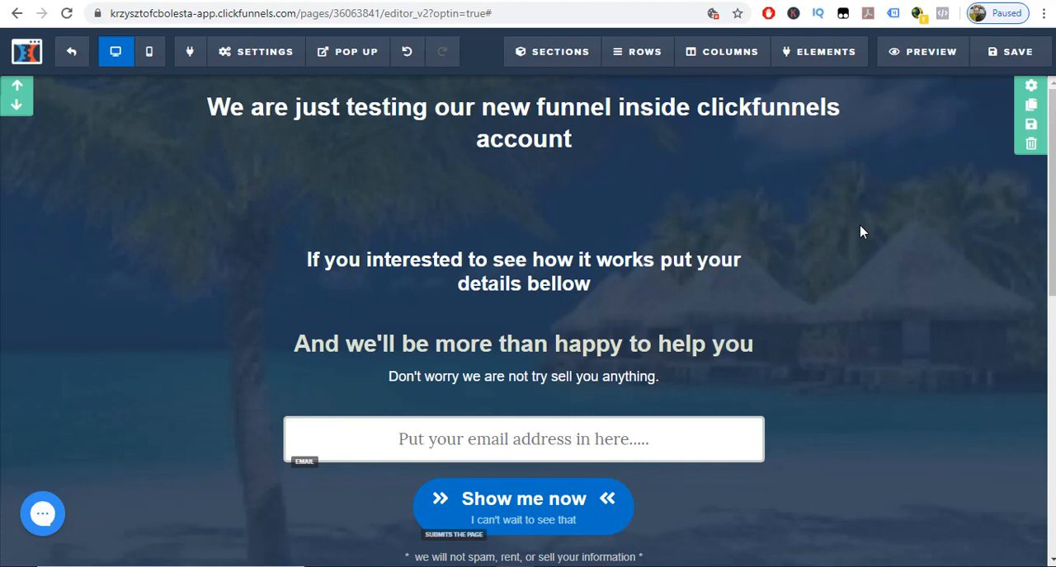
scroll(627, 359, "down", 1)
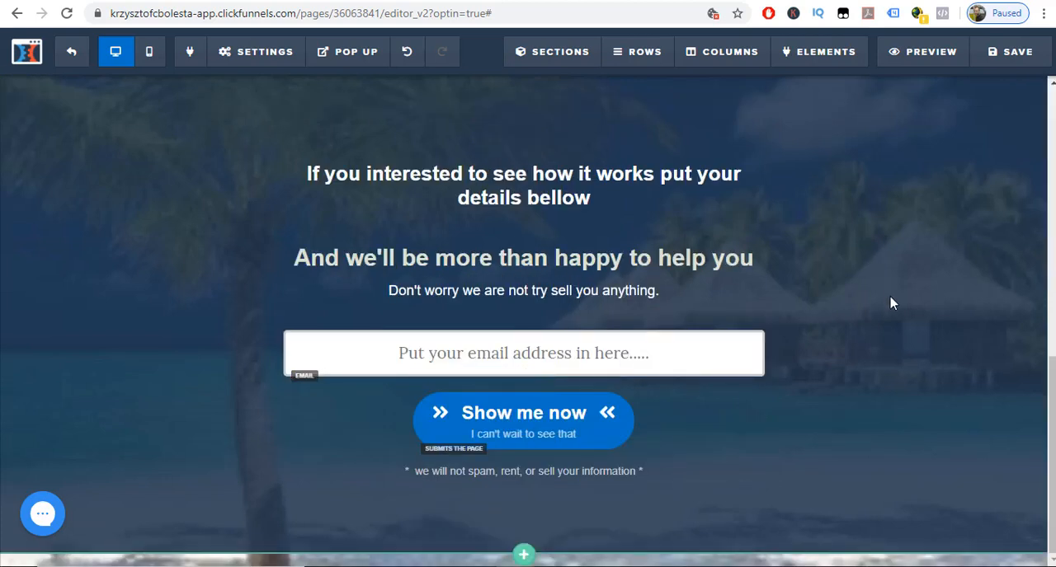
Leave the page editor without saving and open the funnel cookbook through the funnels list.
left_click(70, 57)
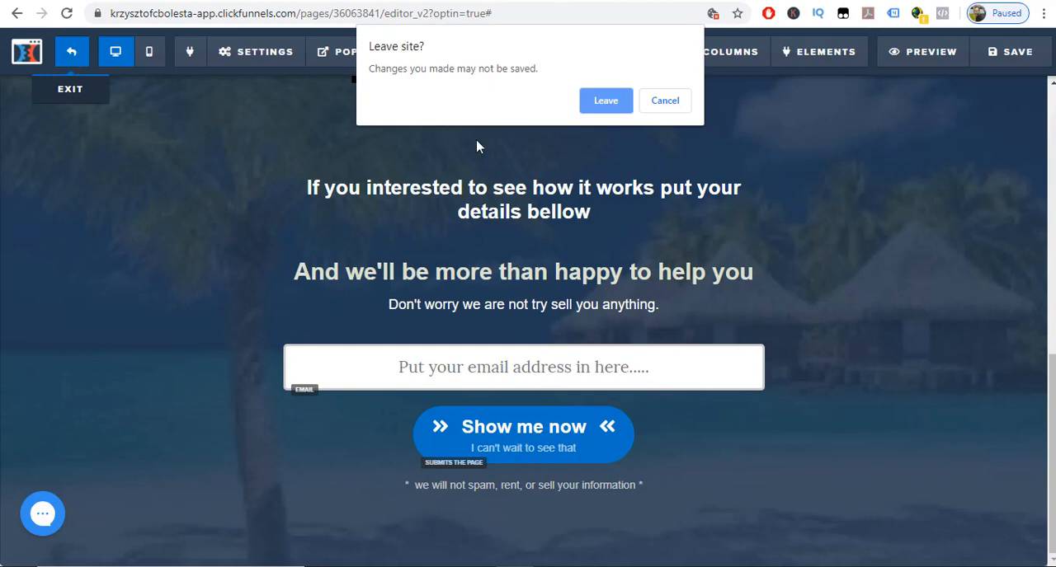
left_click(605, 101)
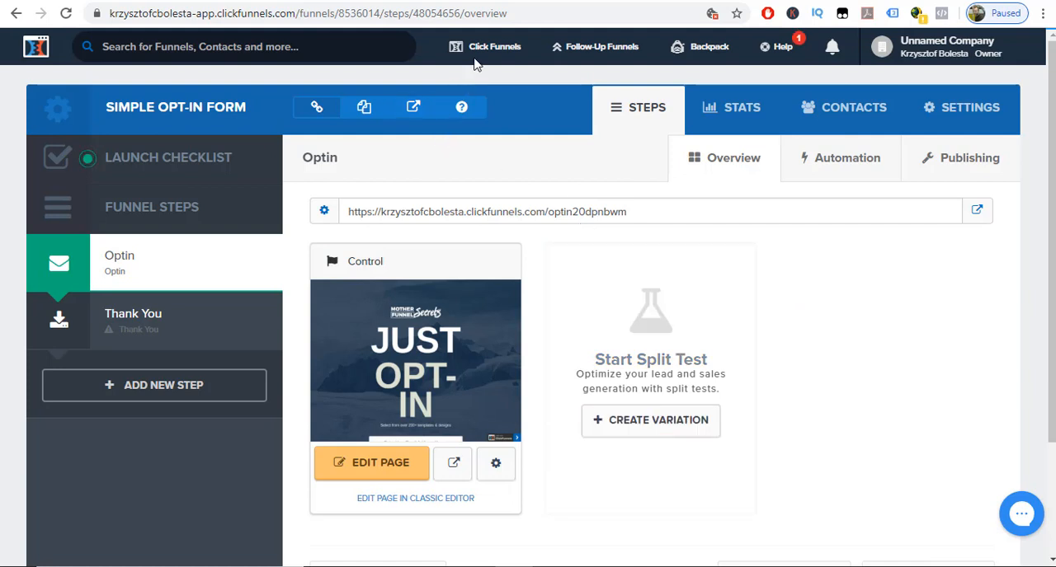
mouse_move(479, 51)
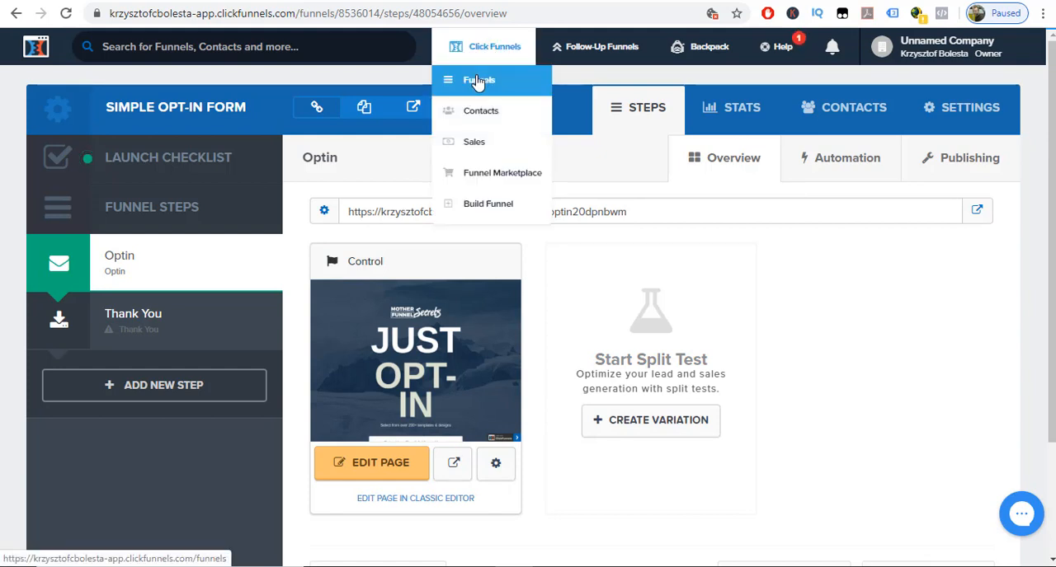
left_click(476, 81)
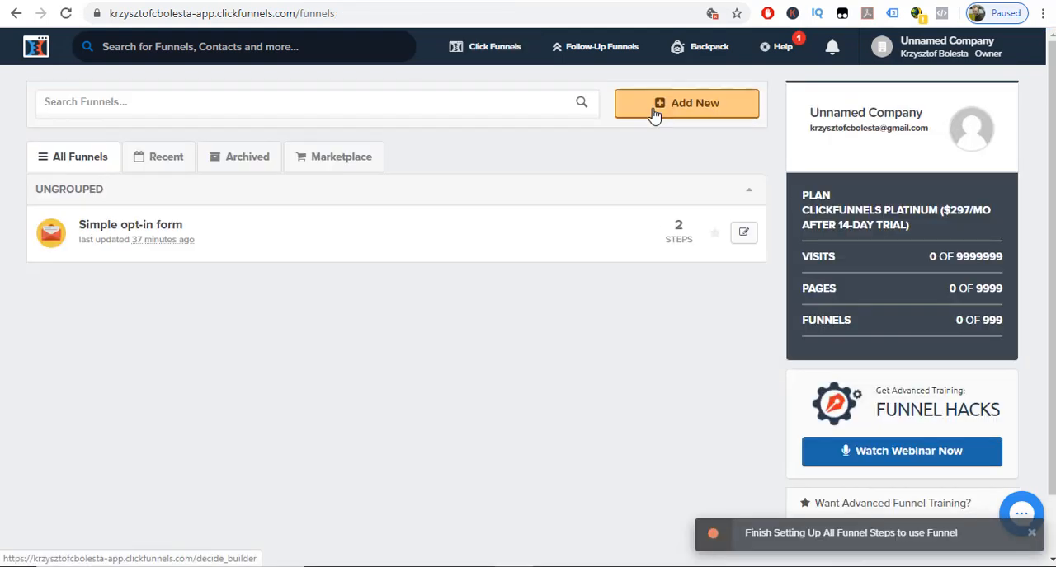
left_click(654, 115)
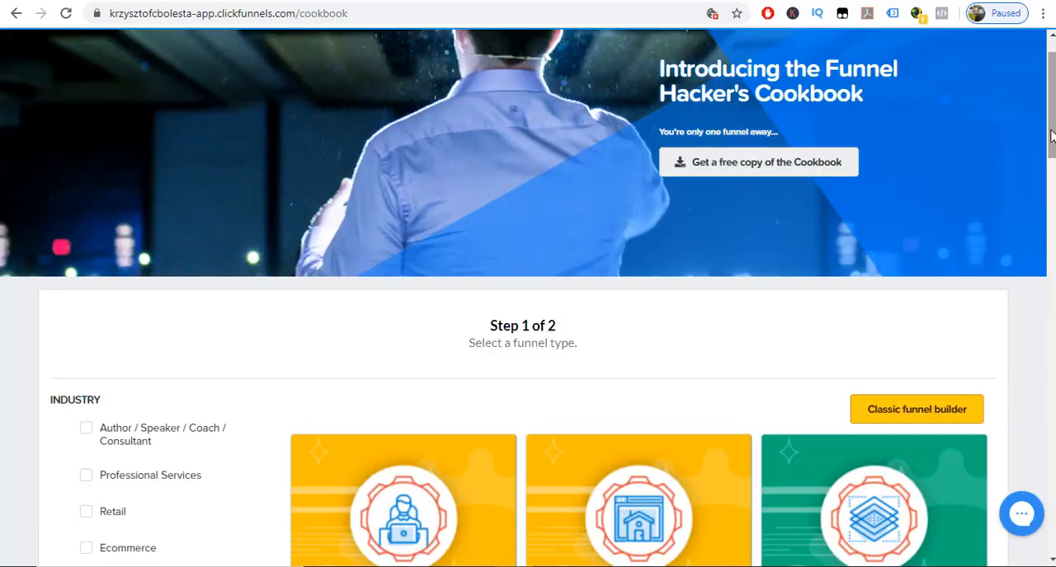
Browse the cookbook's funnel types, filter them by the Other type of funnel, and open the Lead Magnet Funnel.
left_click_drag(1051, 137, 1051, 192)
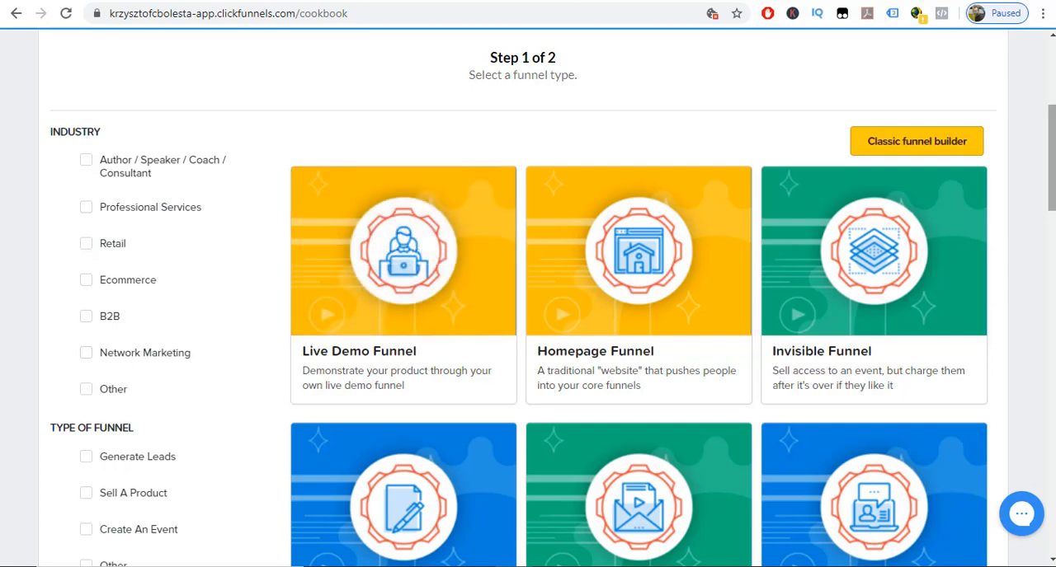
left_click_drag(1052, 128, 1053, 170)
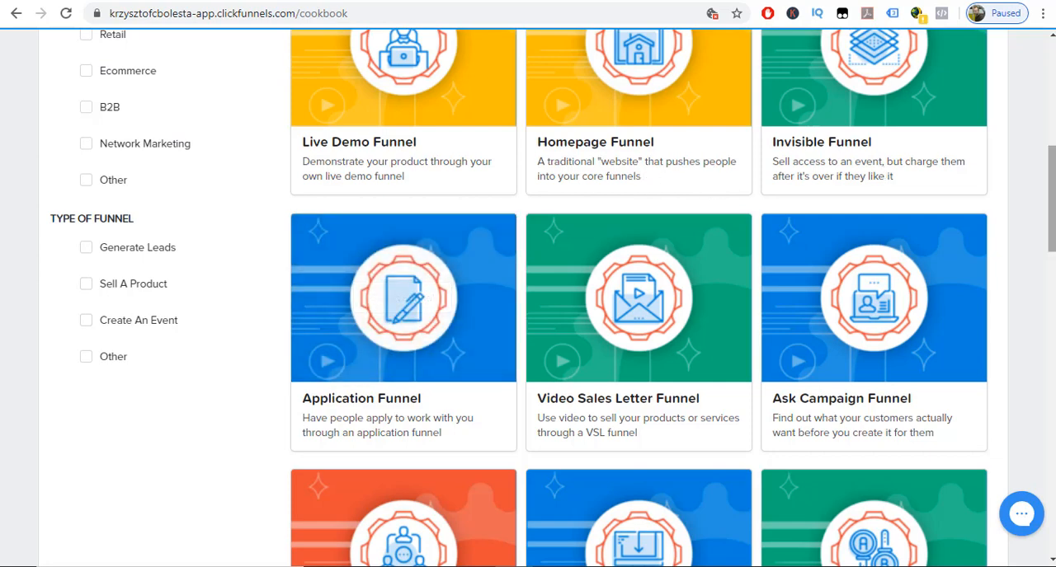
scroll(688, 261, "up", 3)
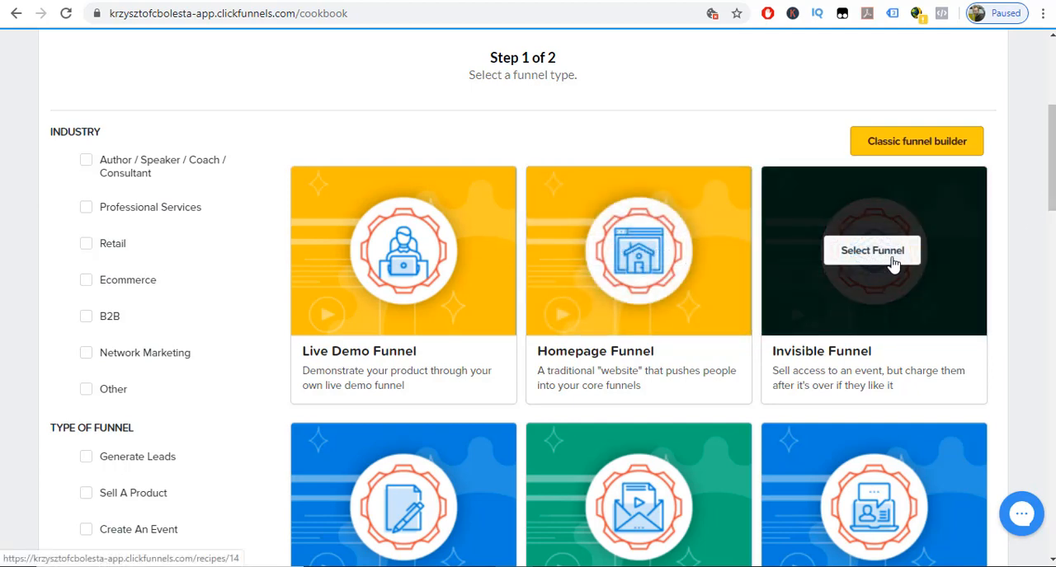
scroll(552, 297, "down", 7)
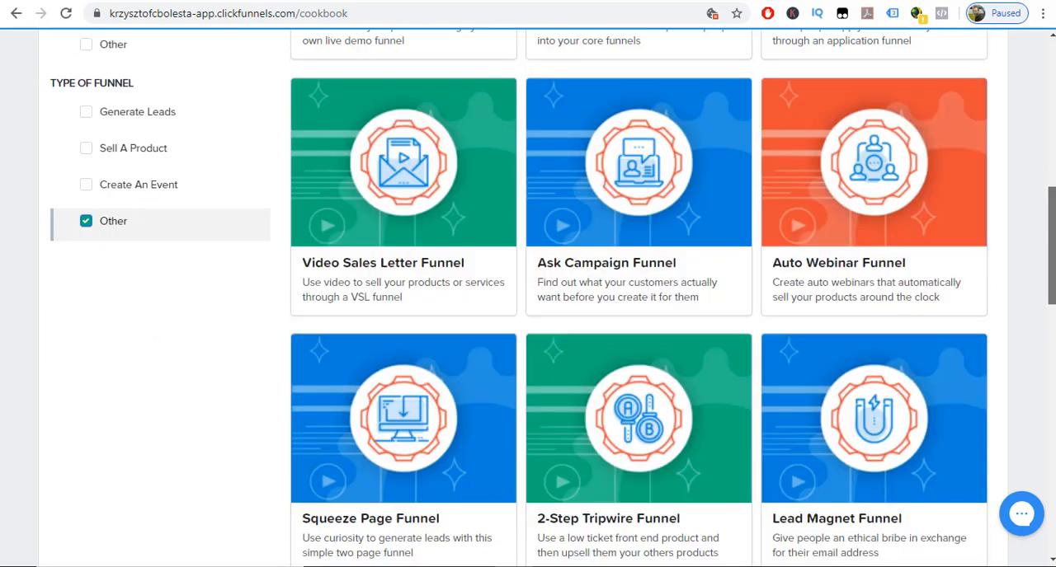
scroll(574, 353, "down", 2)
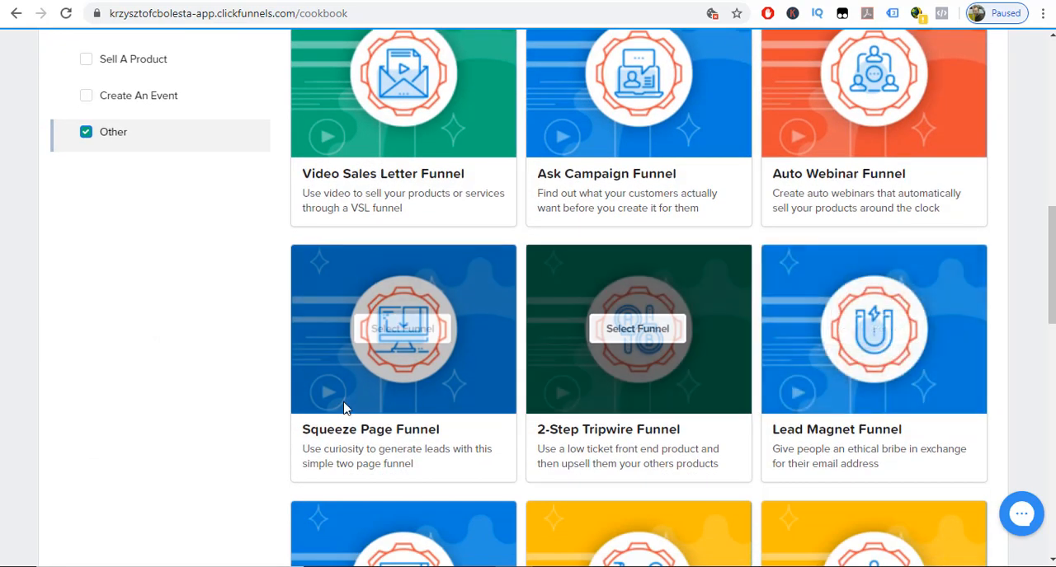
mouse_move(430, 360)
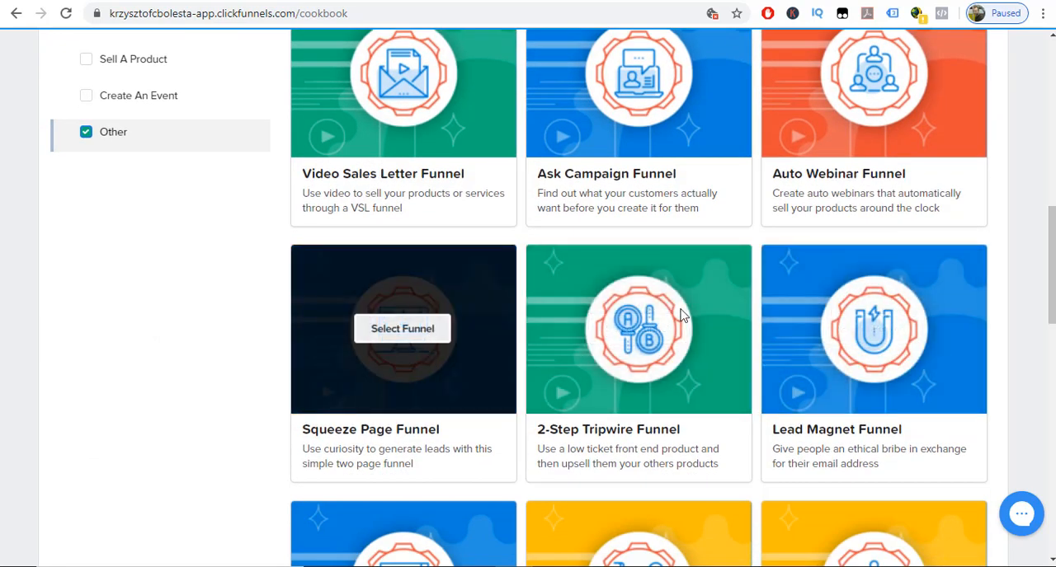
left_click(866, 330)
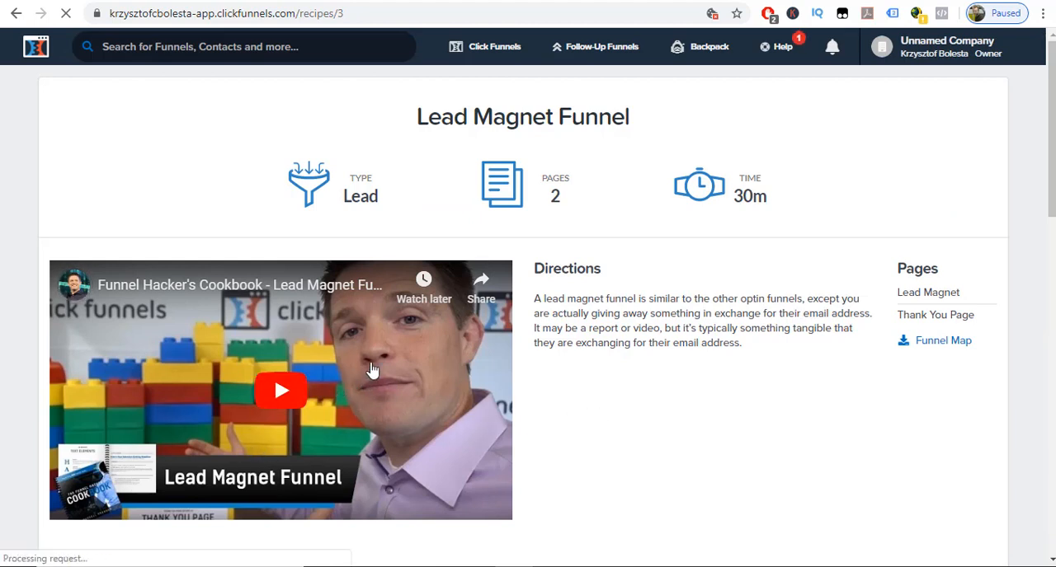
Examine the Lead Magnet Funnel's type, number of pages and time estimate on its cookbook page.
scroll(646, 210, "down", 1)
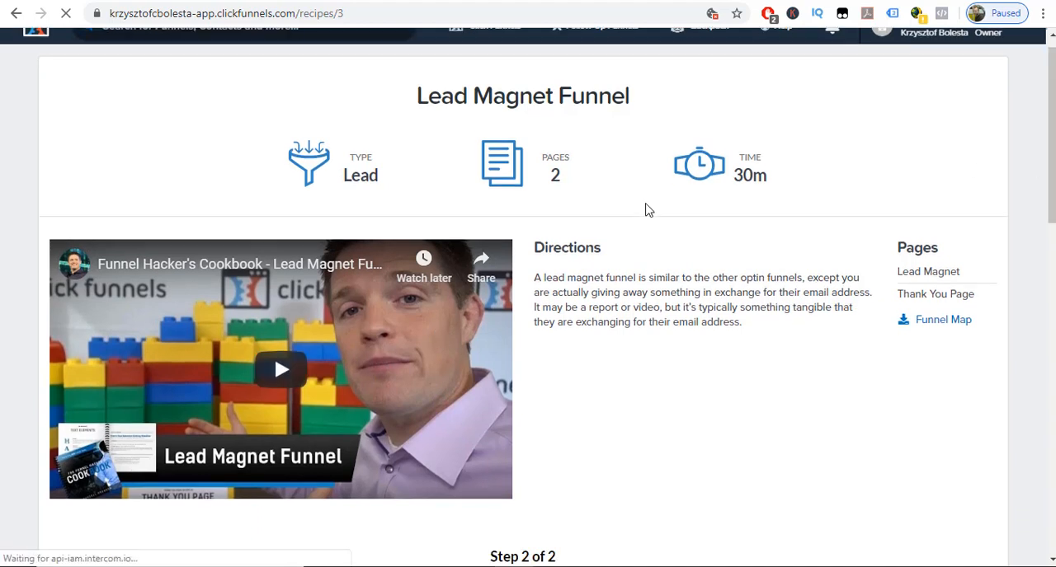
left_click_drag(343, 177, 385, 185)
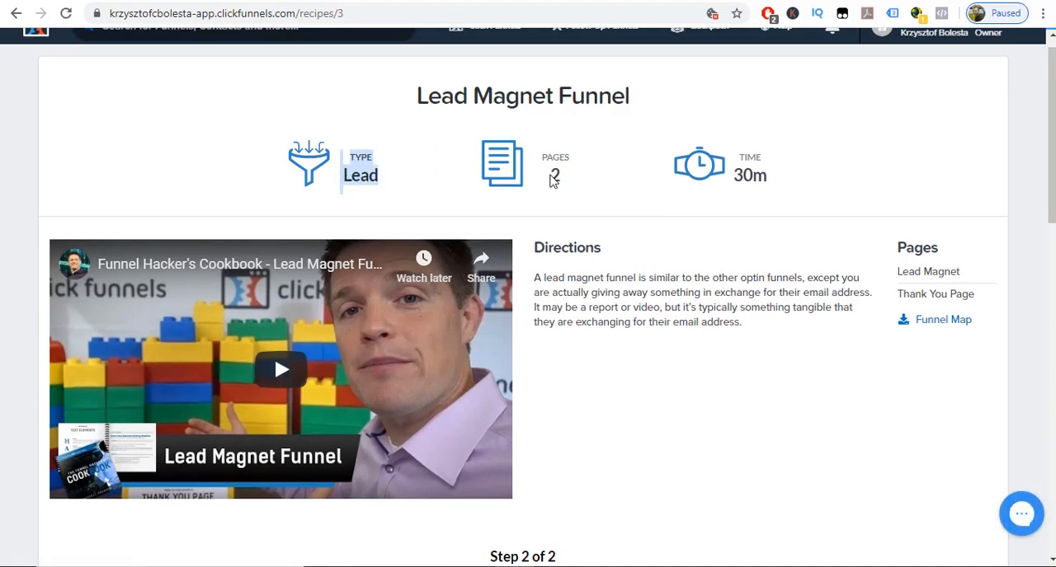
left_click_drag(551, 177, 562, 180)
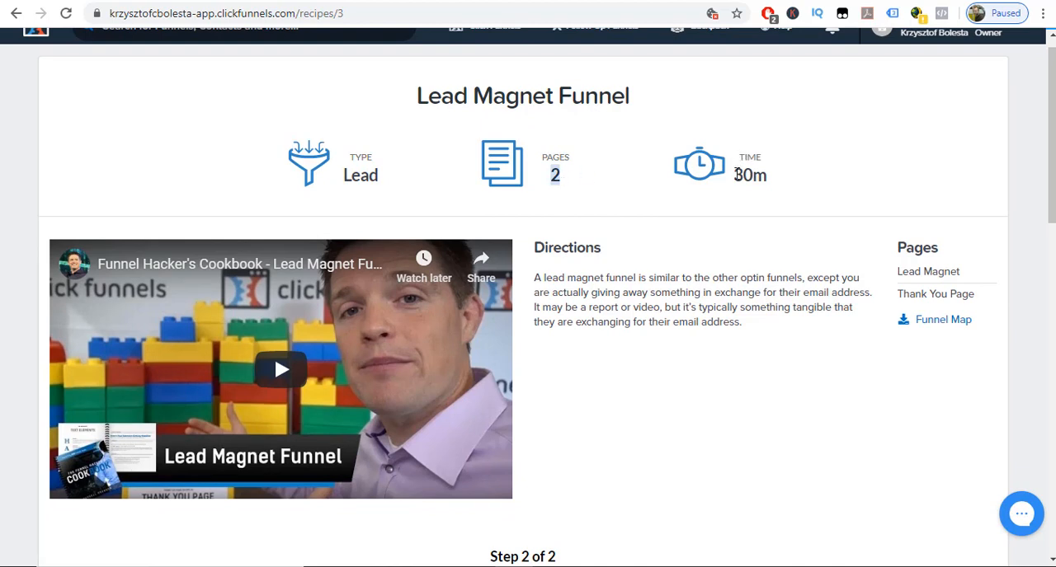
left_click_drag(737, 174, 773, 180)
Filter the Lead Magnet Funnel's templates to the free ones and get the Blank Lead Magnet funnel.
scroll(773, 181, "down", 5)
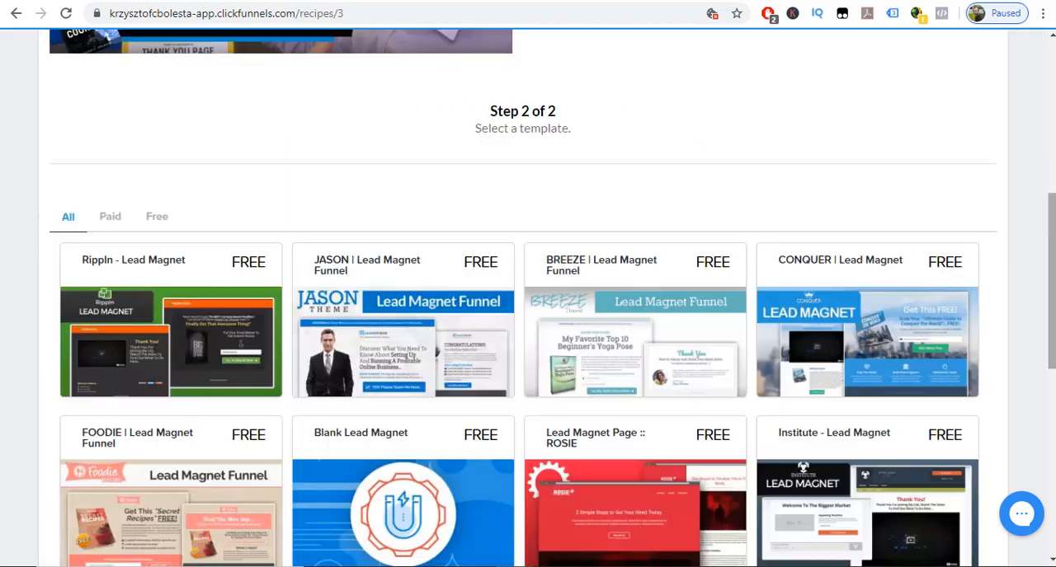
left_click(153, 220)
scroll(370, 330, "down", 2)
left_click(384, 395)
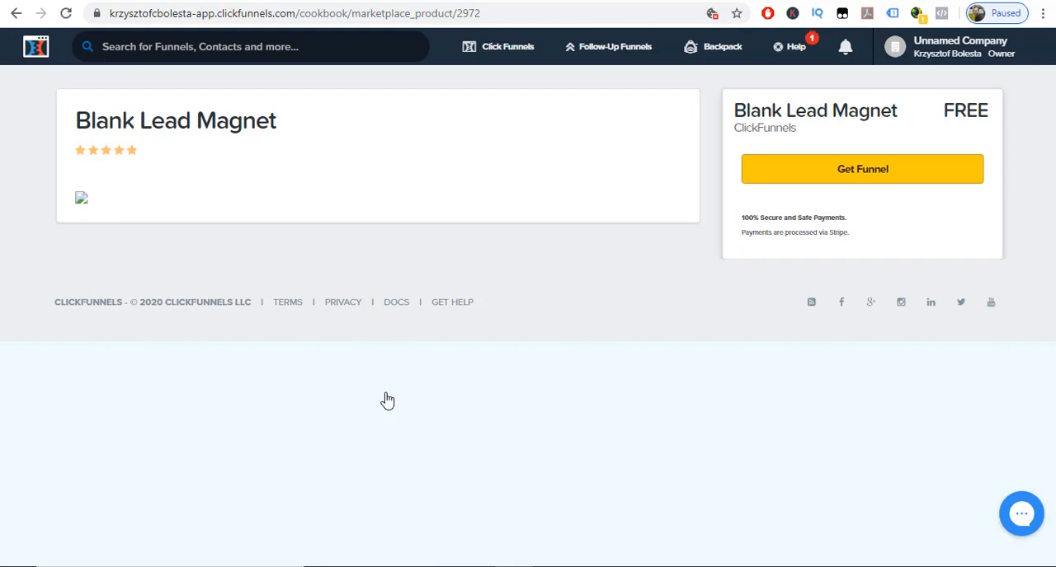
left_click(864, 179)
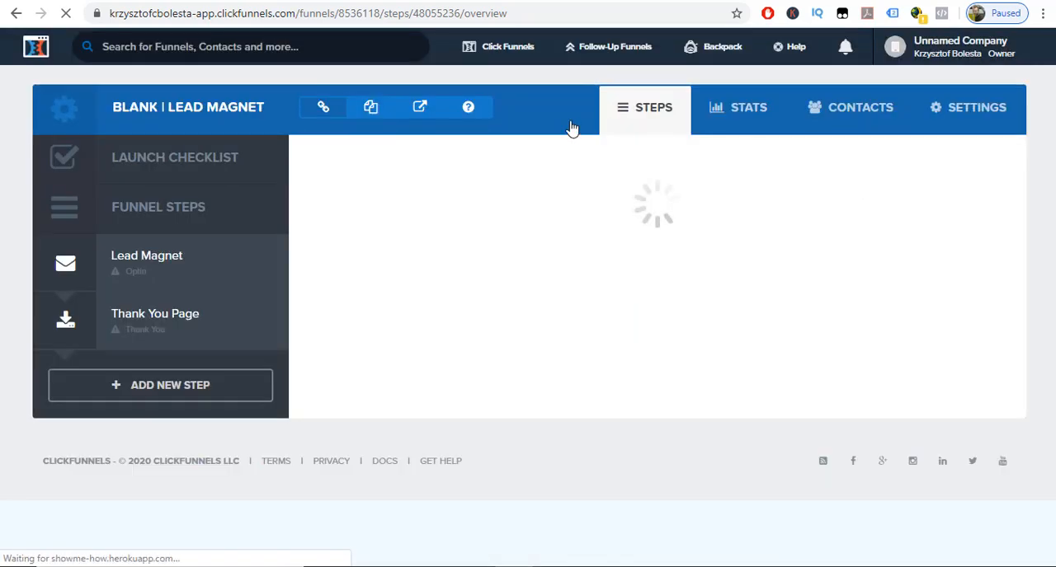
Apply the Optin Blank Start template to the funnel's Lead Magnet step and open the page for editing.
left_click(151, 260)
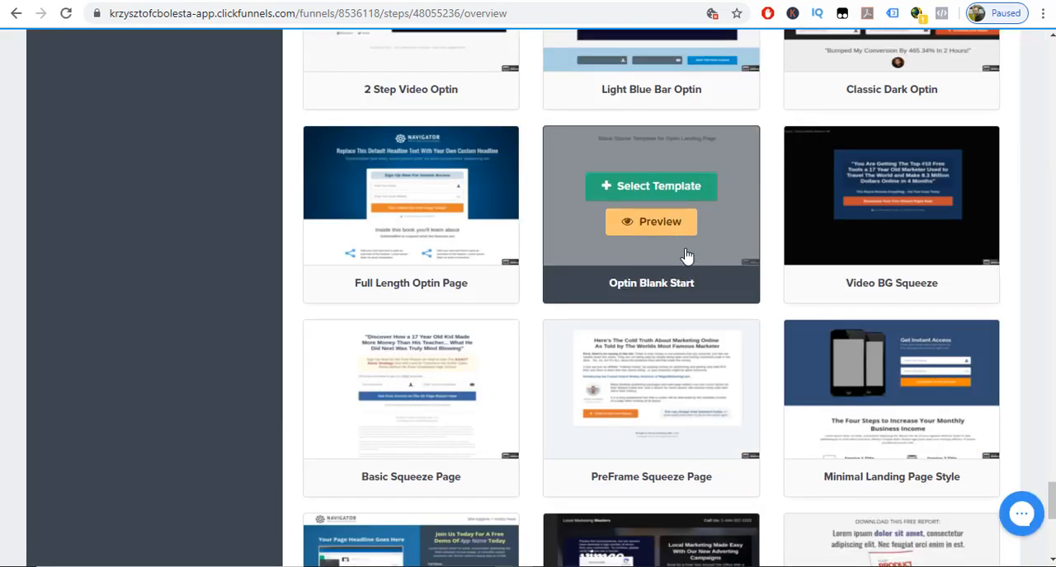
left_click(655, 186)
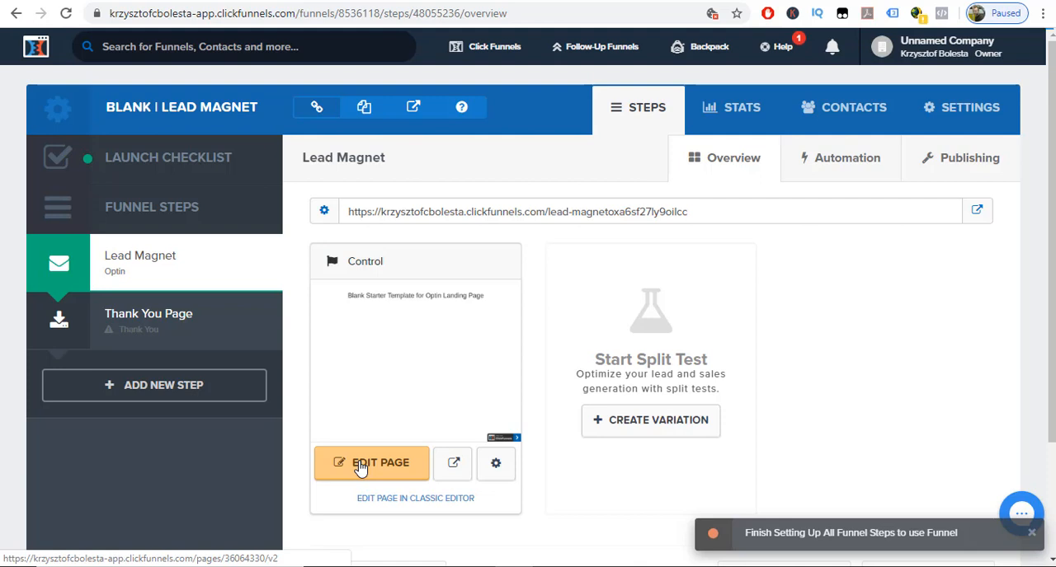
left_click(360, 467)
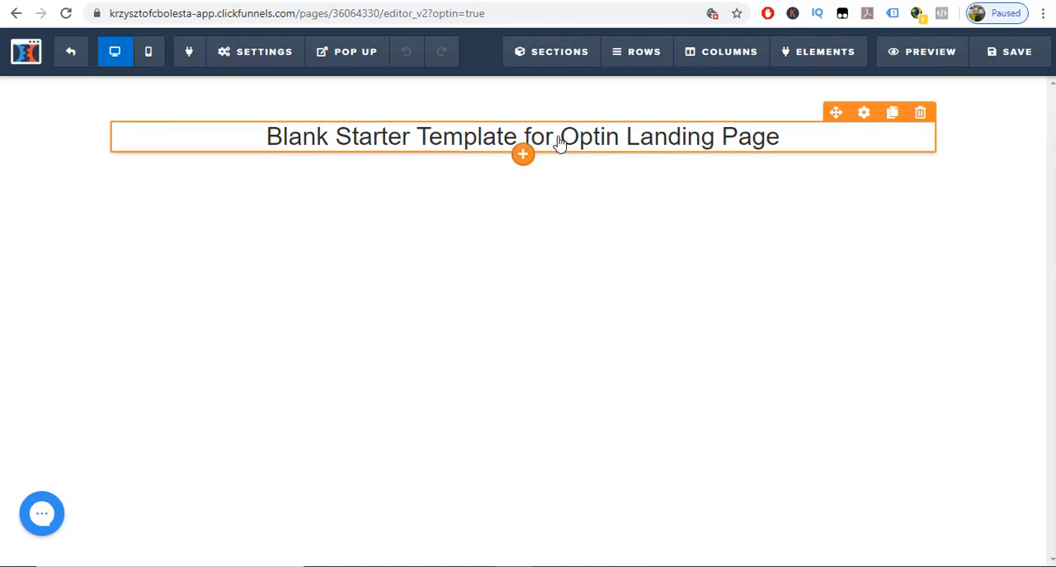
Delete the starter headline along with its row and section, leaving the page empty.
left_click(920, 114)
left_click(607, 102)
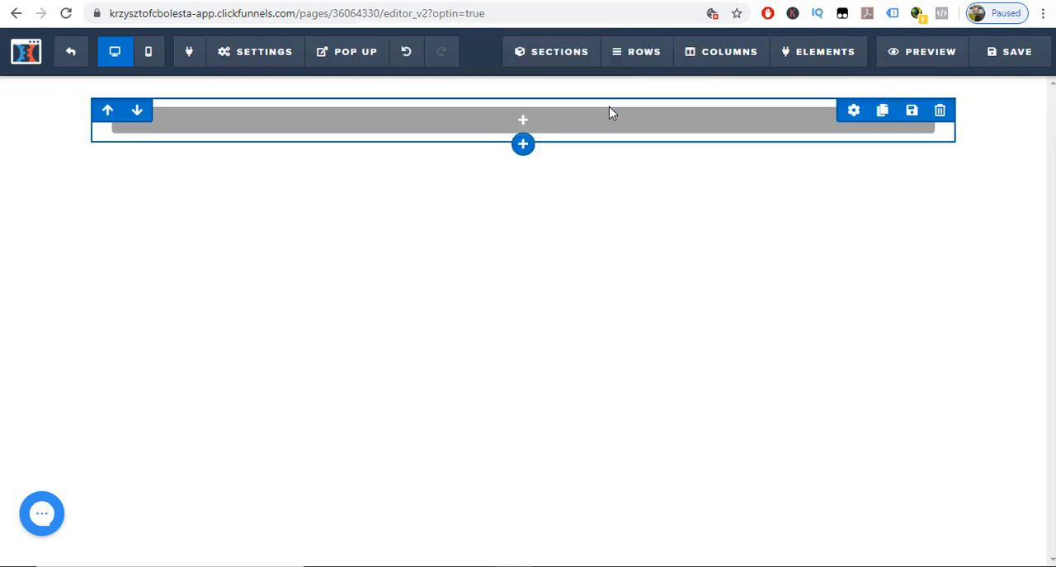
left_click(940, 113)
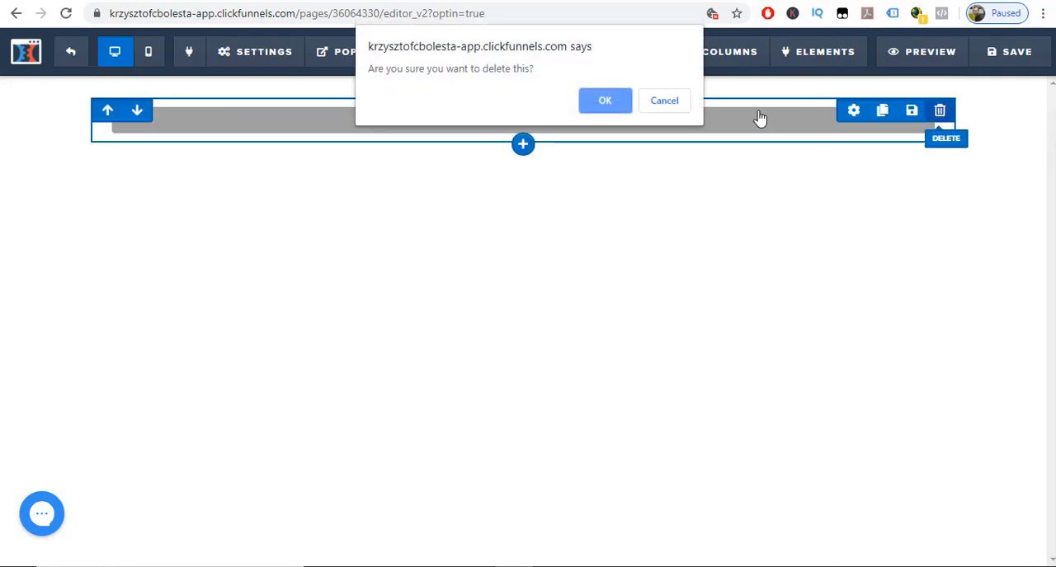
left_click(592, 106)
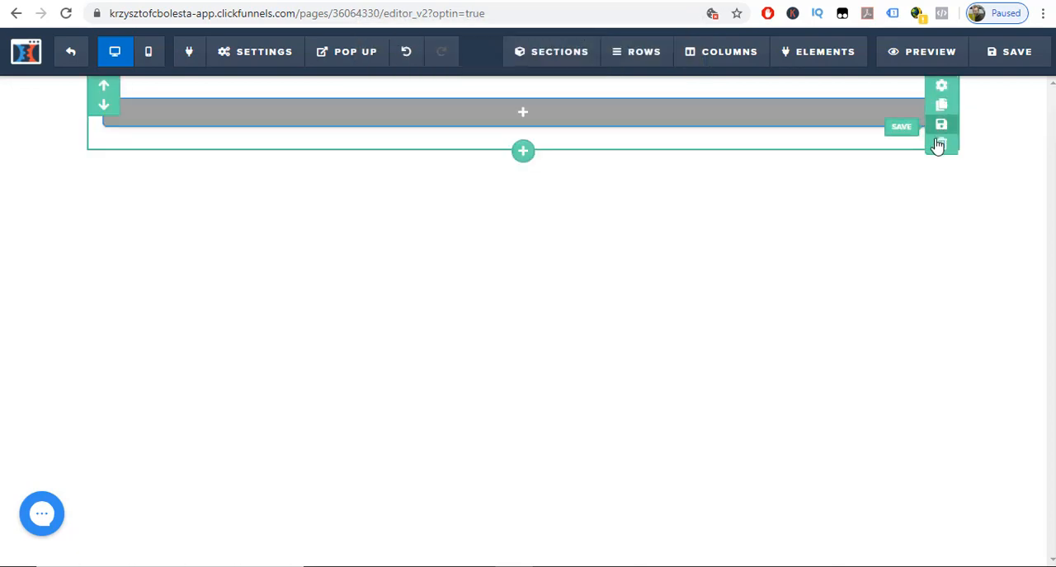
left_click(940, 145)
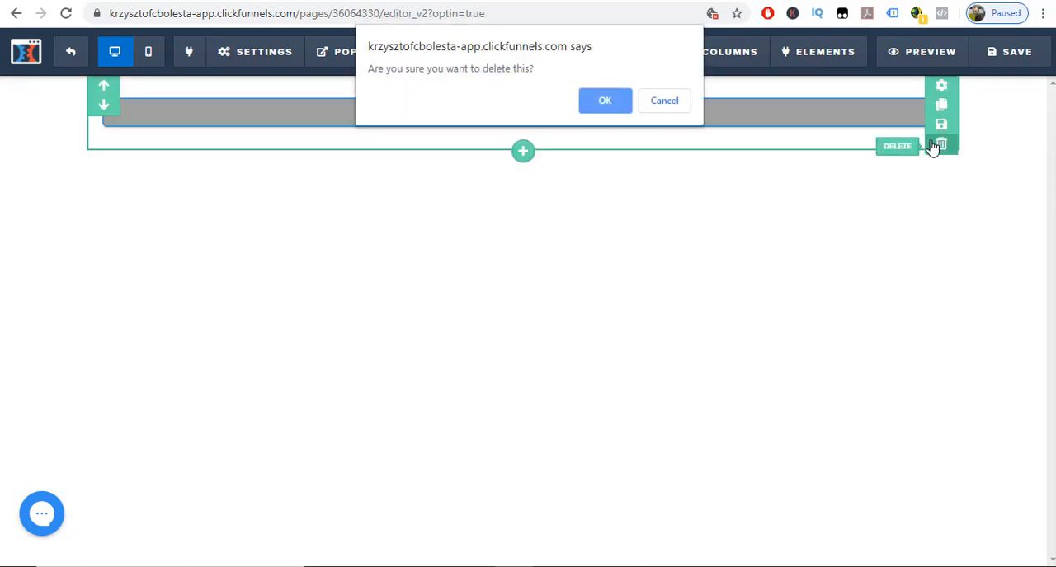
left_click(606, 101)
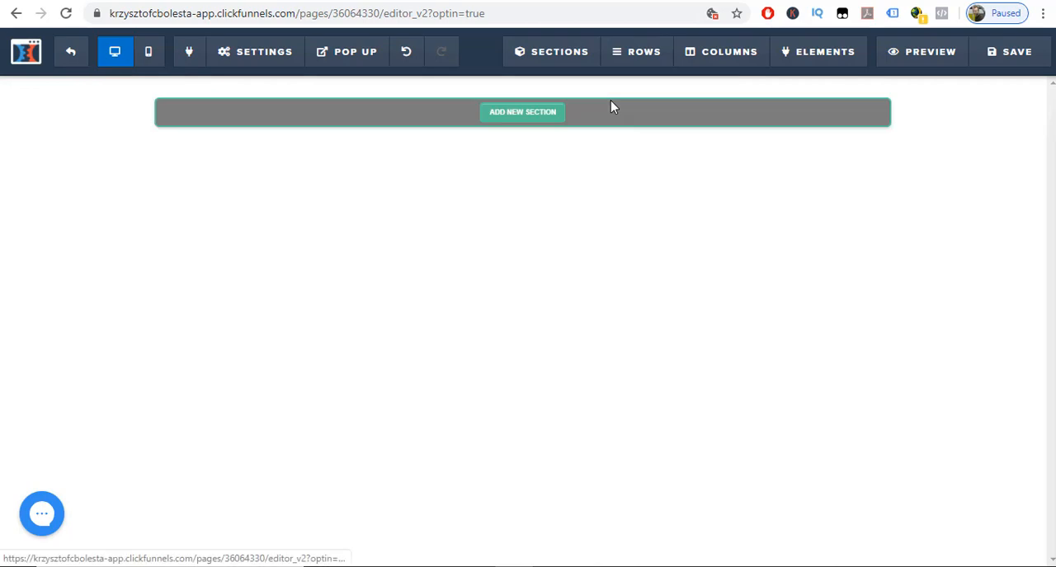
Add a full-width section to the empty page and give it a 2-column row.
left_click(524, 115)
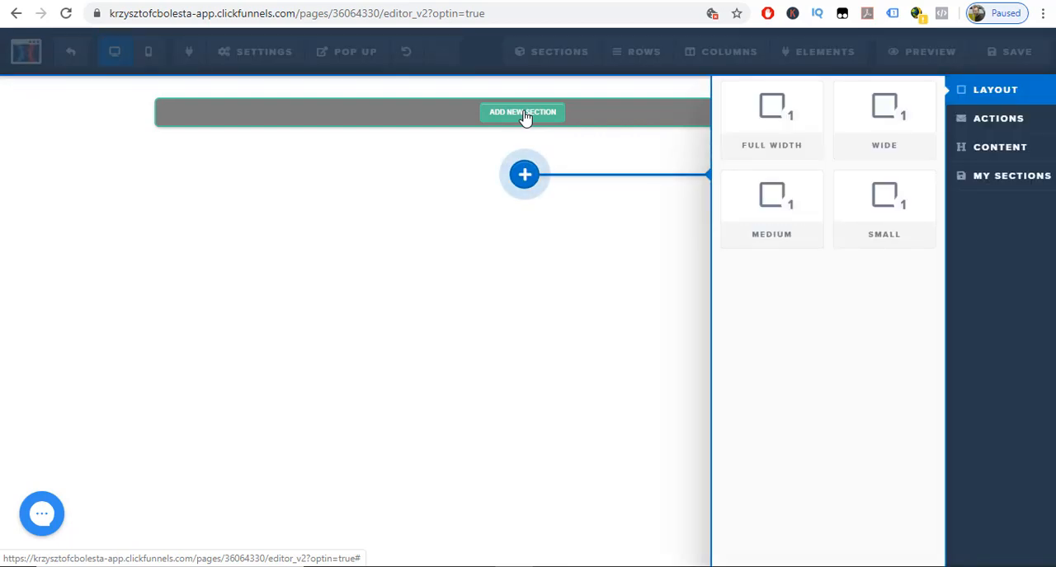
left_click(770, 118)
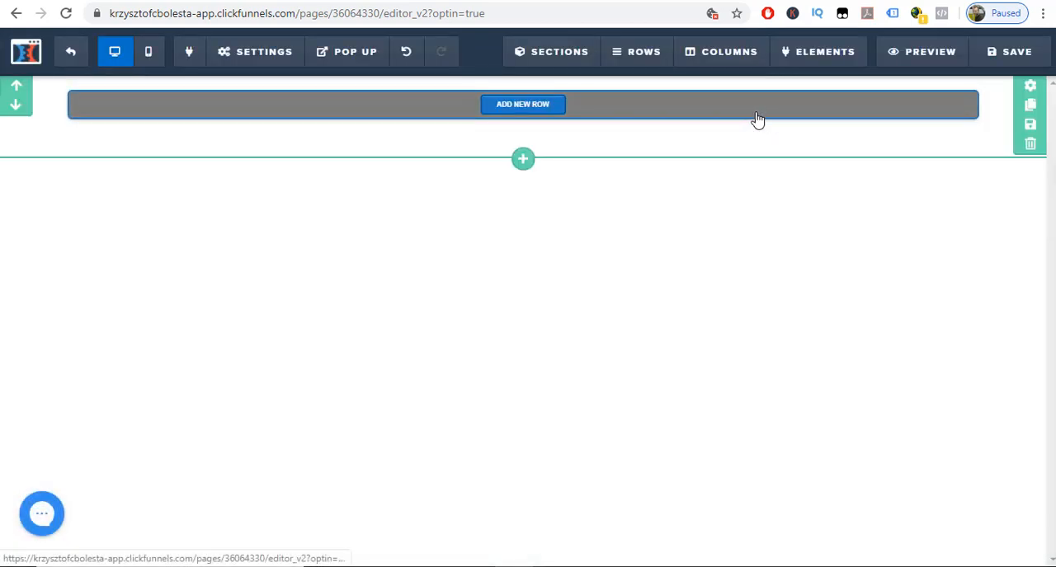
left_click(523, 104)
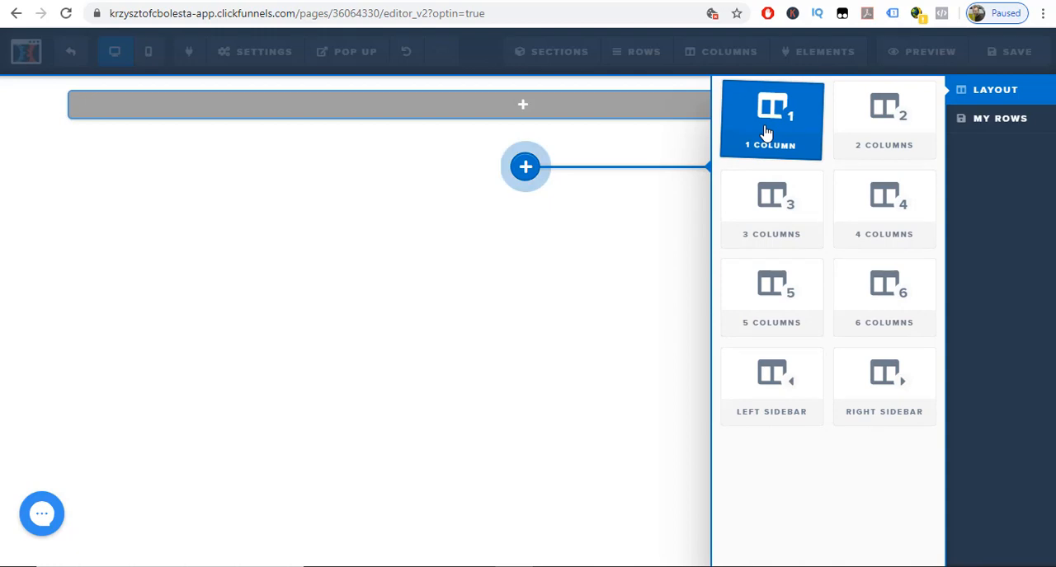
left_click(879, 130)
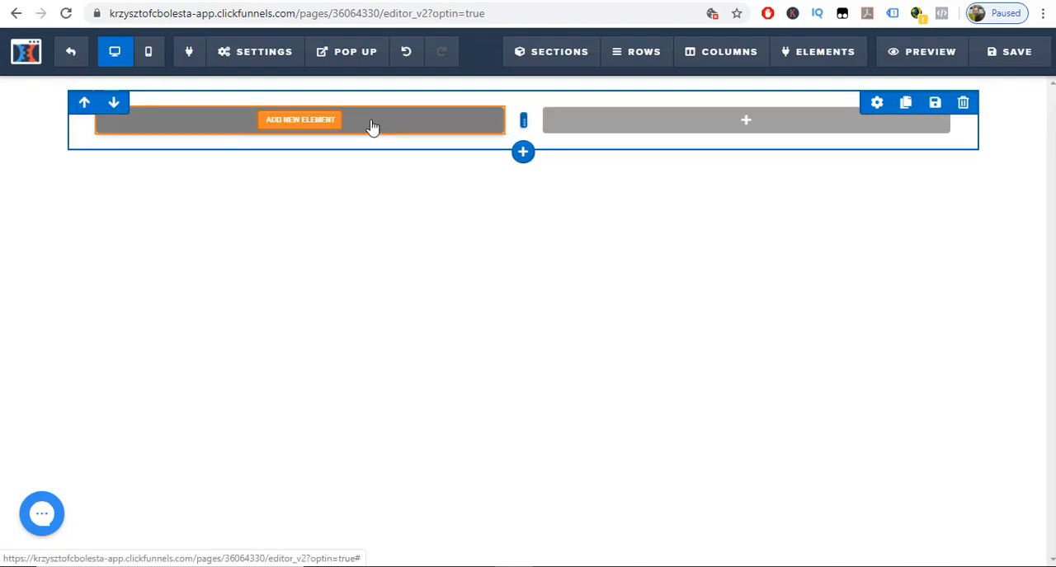
Insert an image element in the row's first column and a headline in its second column.
left_click(321, 122)
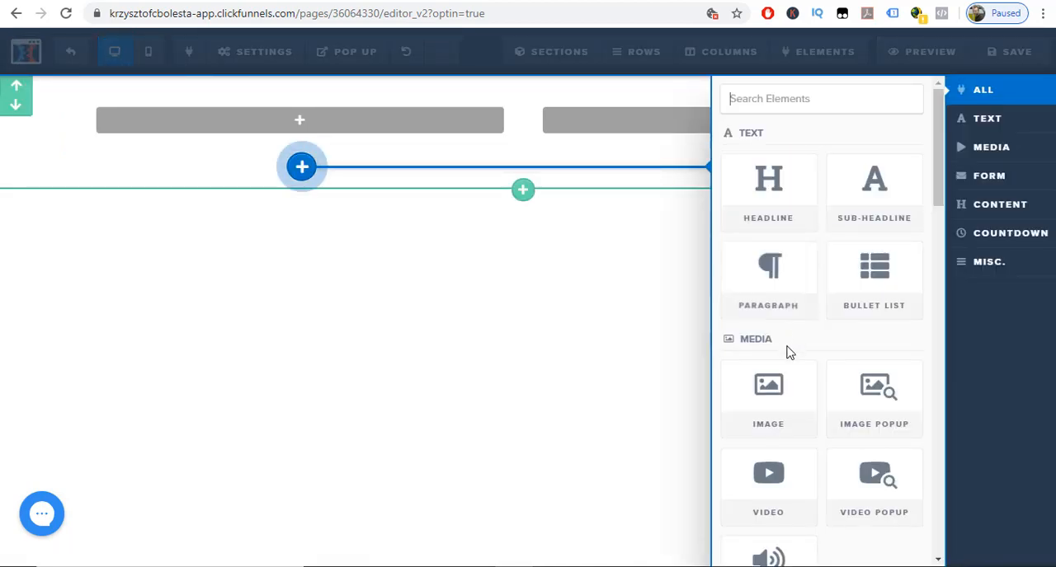
left_click(768, 410)
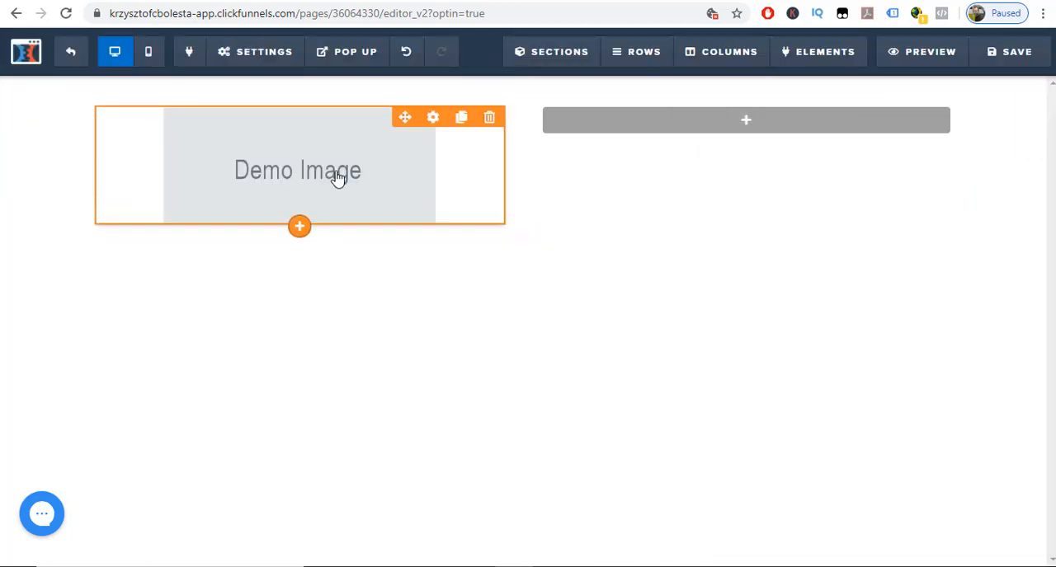
left_click(740, 121)
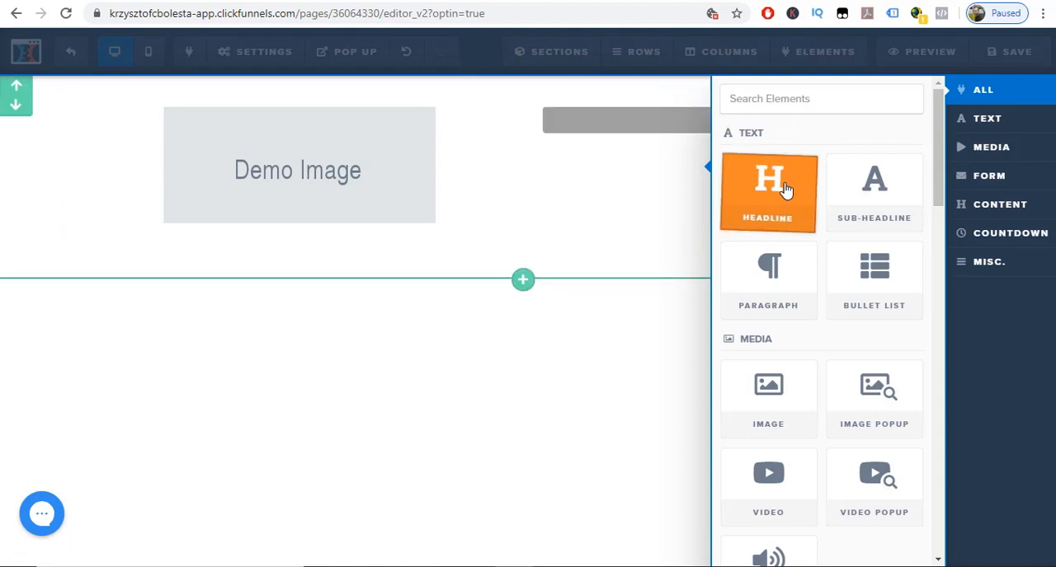
left_click(785, 189)
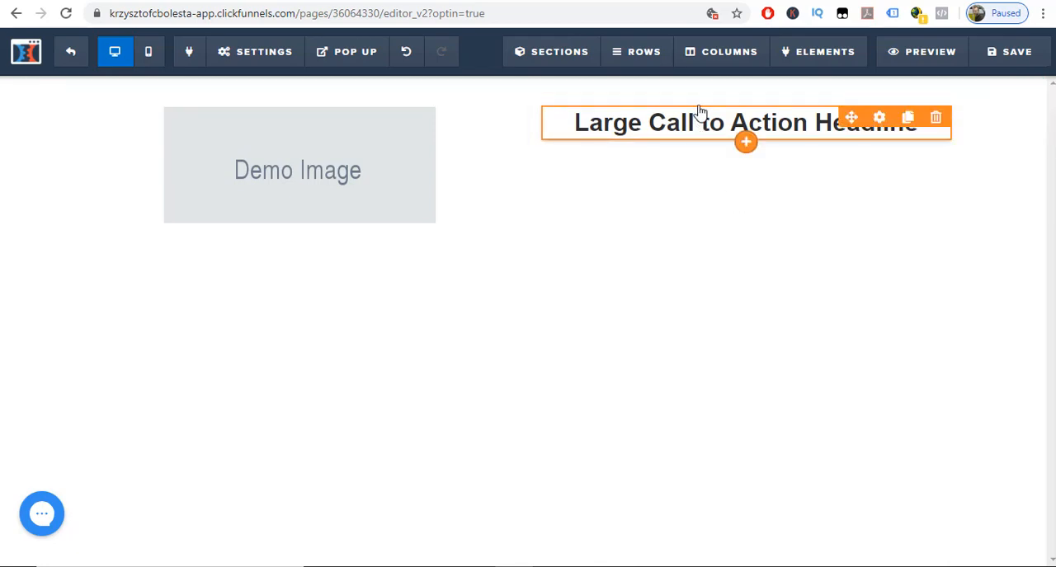
Add a 1-column row above the image row and fill it with a headline and a sub-headline.
mouse_move(626, 52)
mouse_move(548, 52)
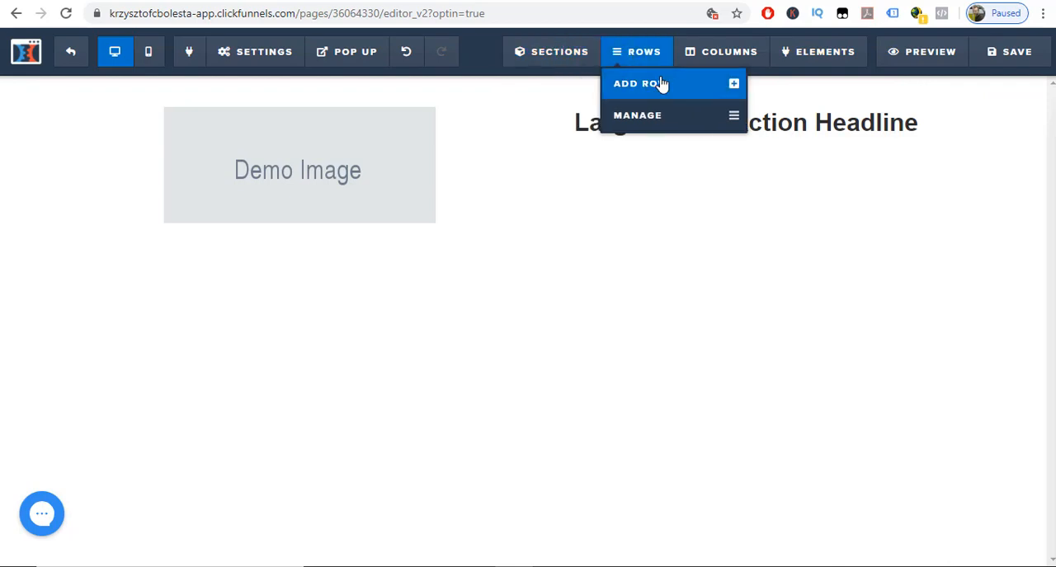
left_click(661, 85)
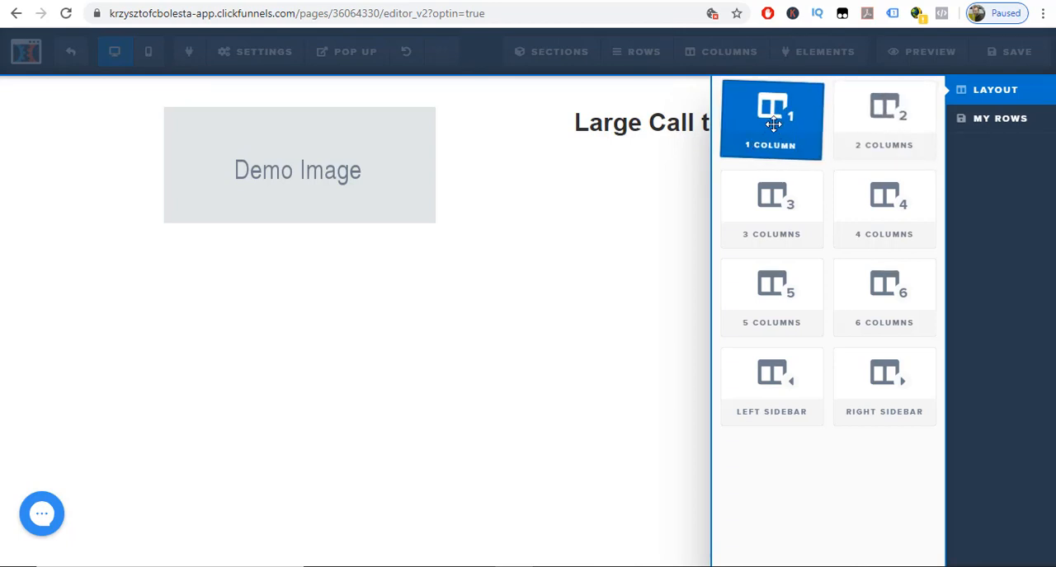
left_click_drag(767, 120, 524, 87)
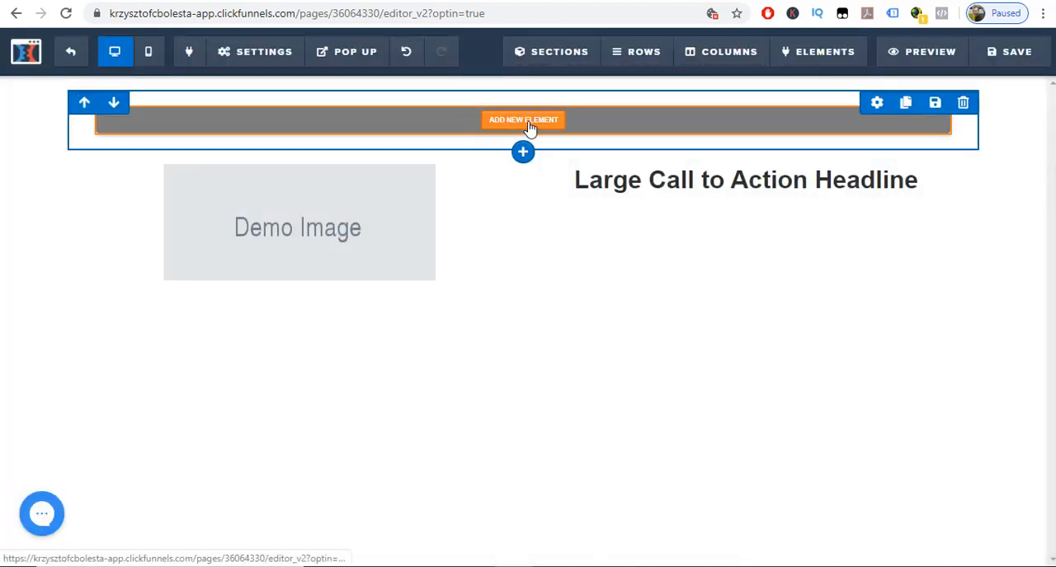
left_click(526, 122)
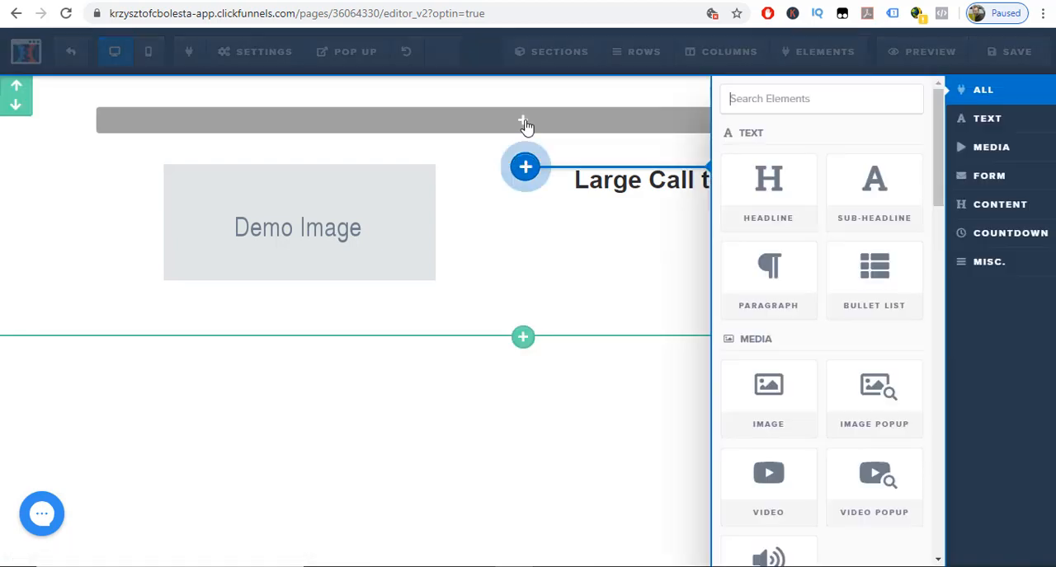
left_click(774, 185)
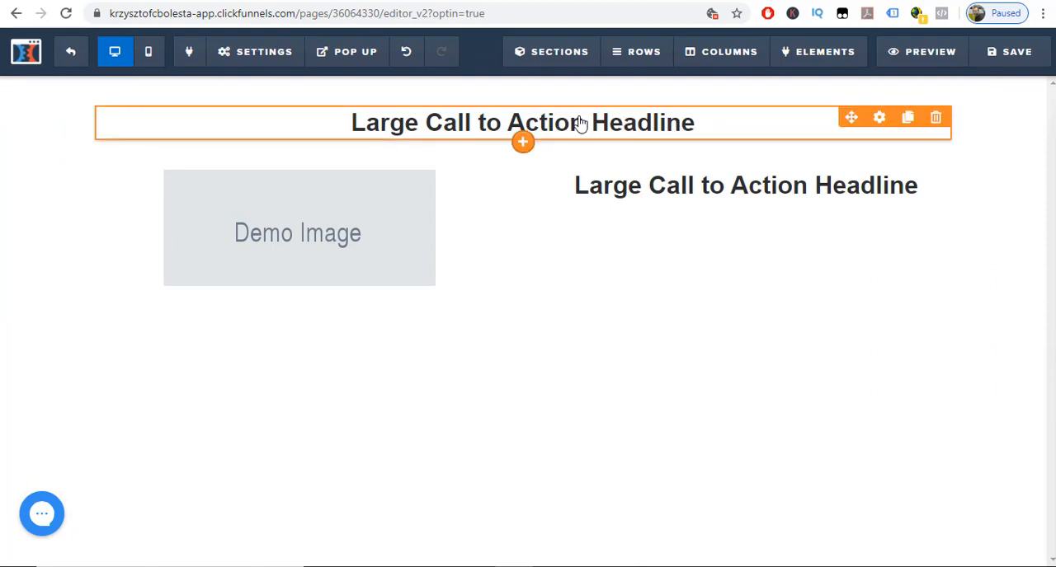
left_click(525, 145)
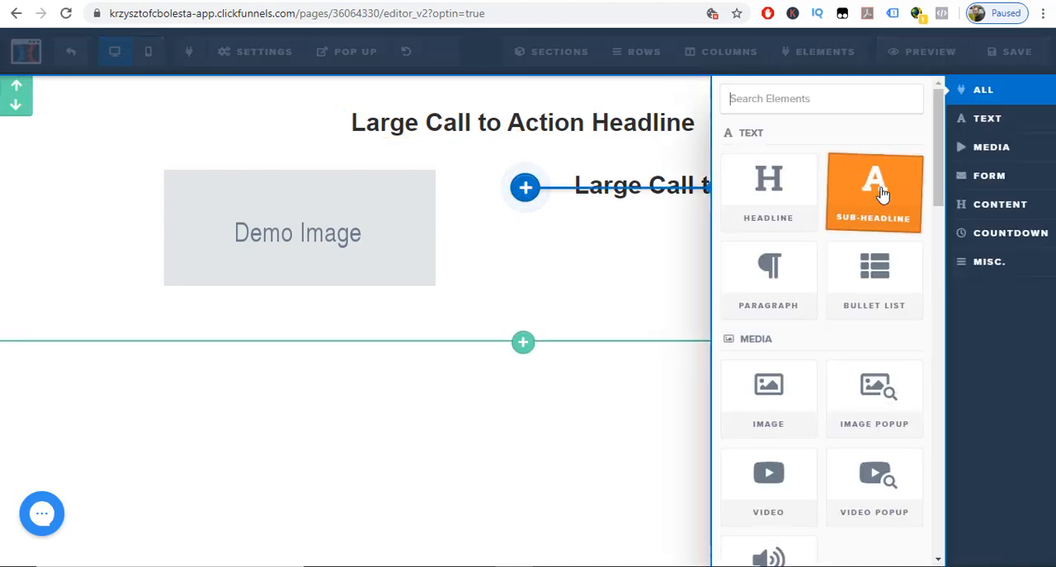
left_click(882, 193)
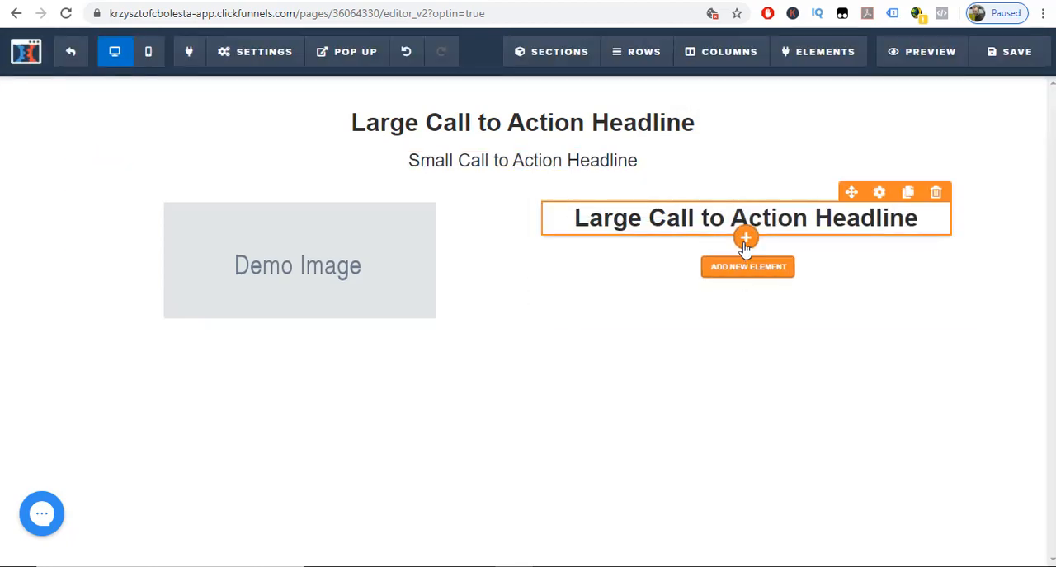
Add a sub-headline and a bullet list below the headline in the second column.
left_click(746, 241)
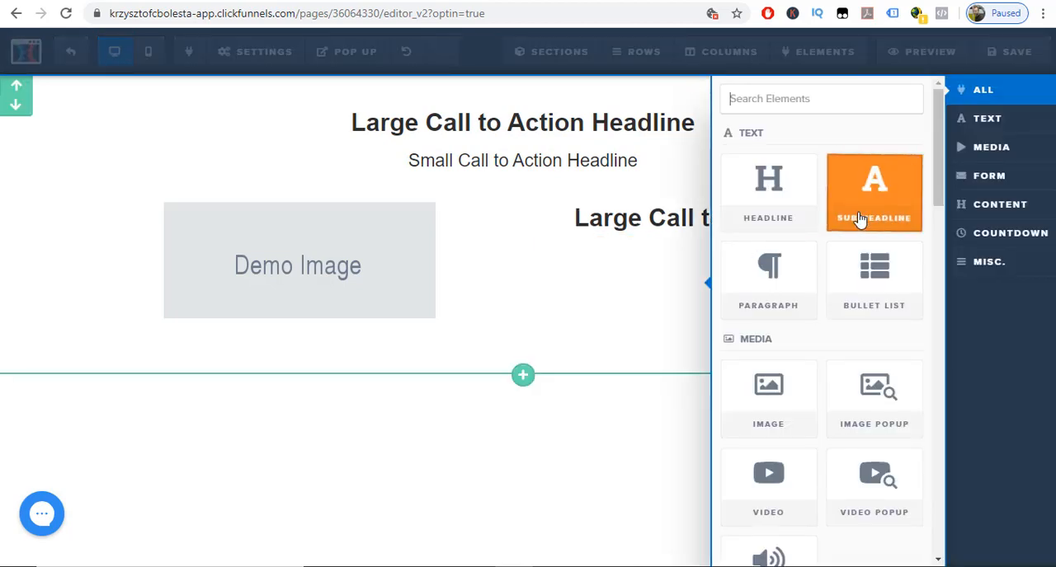
left_click(872, 212)
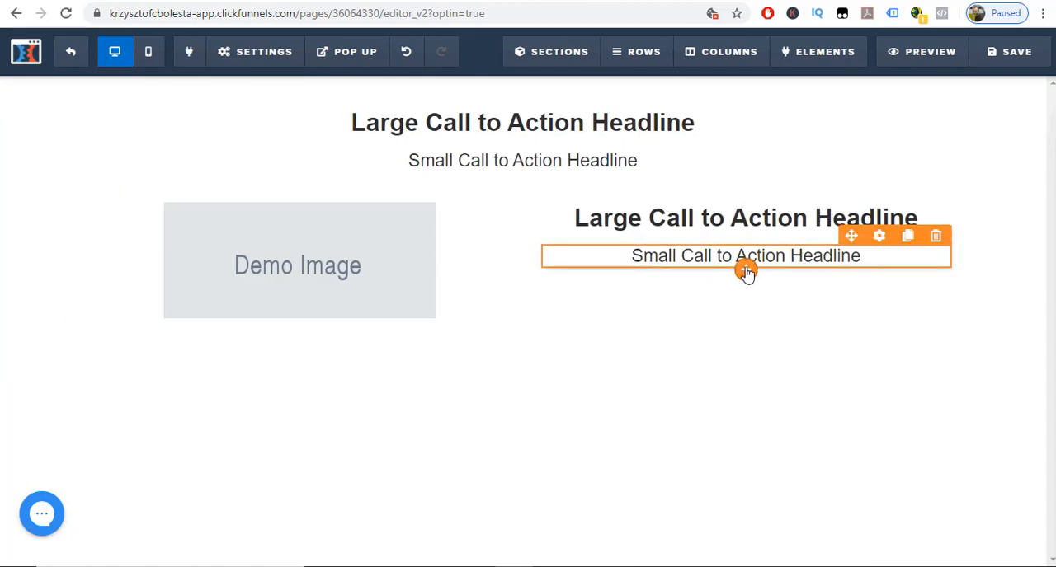
left_click(744, 275)
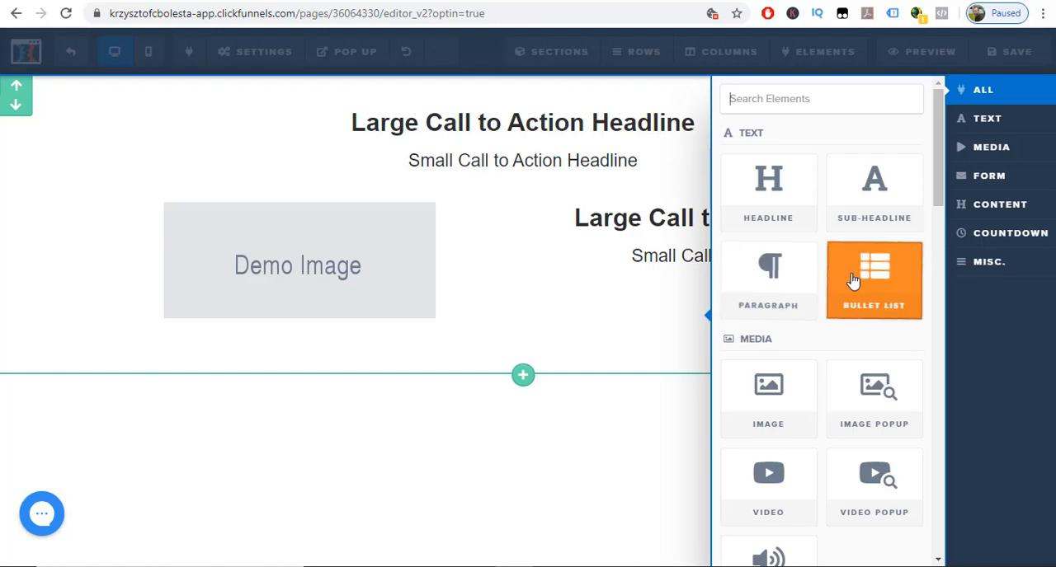
left_click(857, 280)
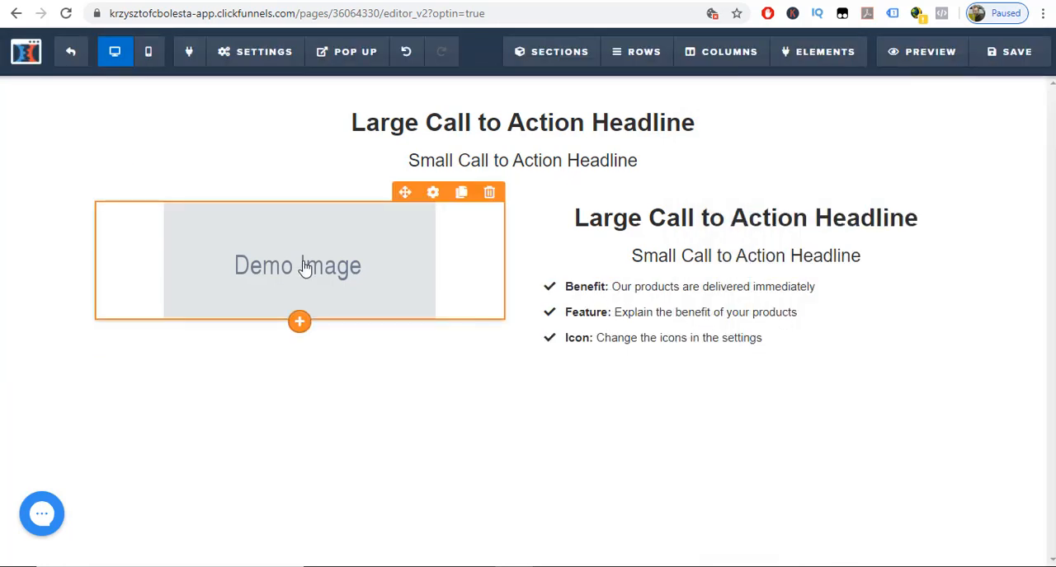
Replace the demo image with the "affiliate marketing from scratch" picture, uploaded from the Saved Pictures folder.
left_click(304, 266)
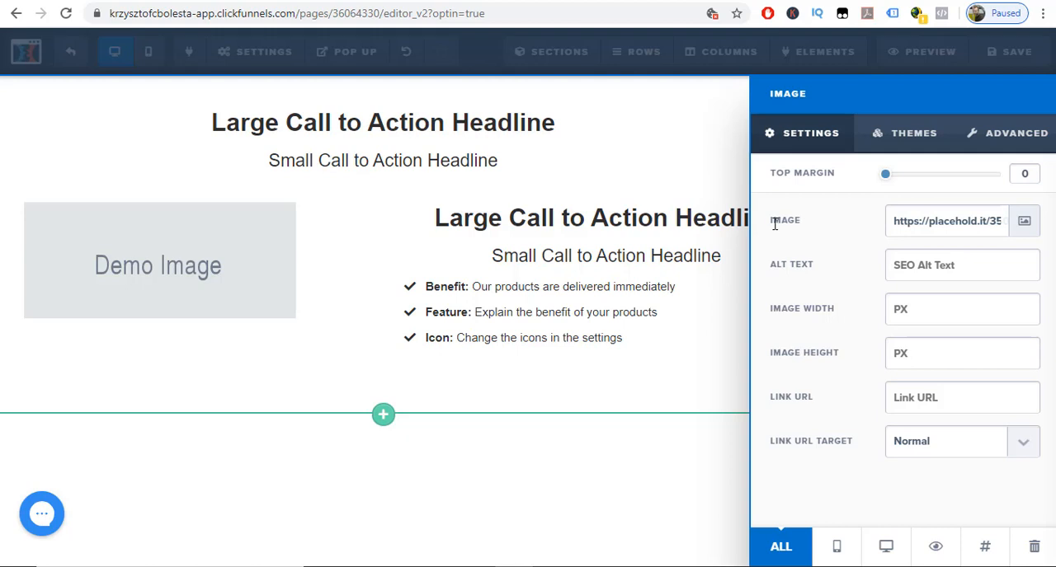
left_click(1024, 223)
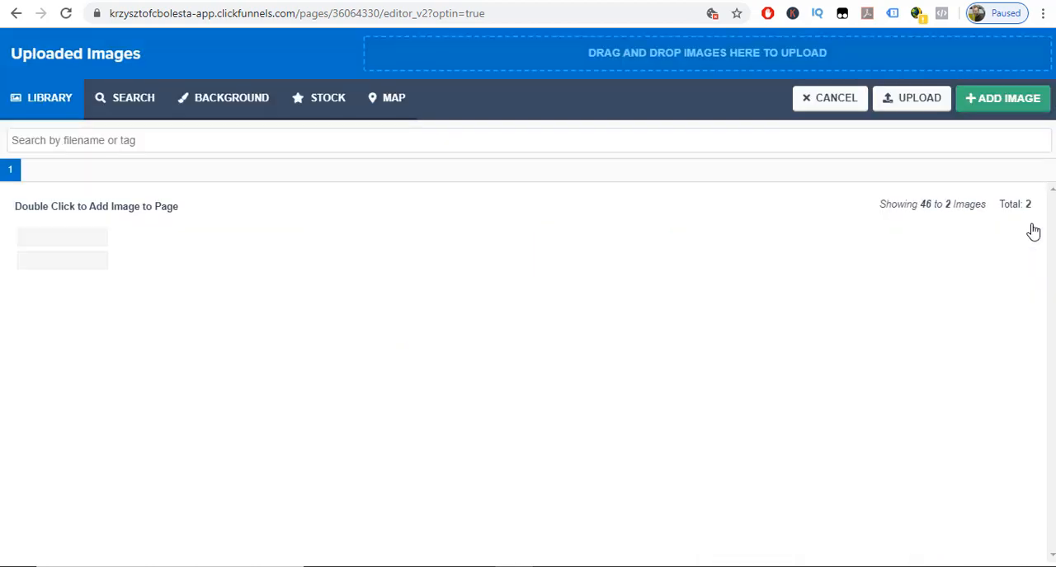
left_click(903, 113)
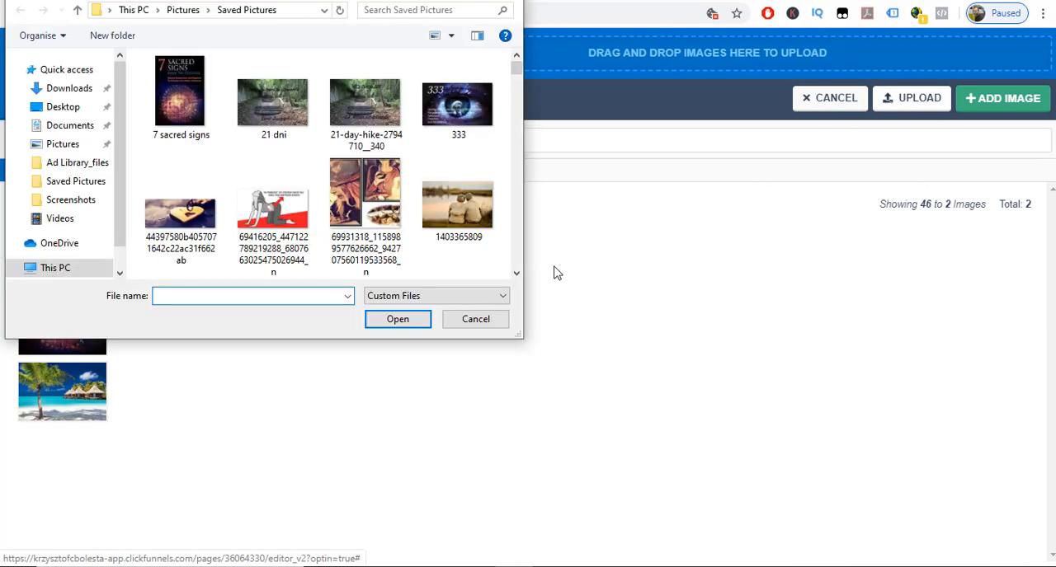
left_click(516, 274)
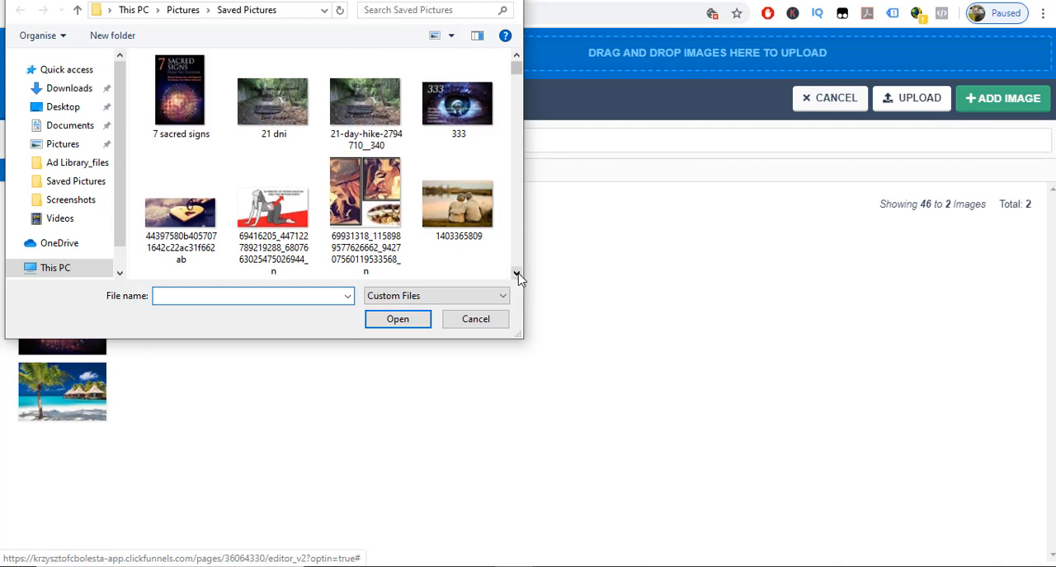
left_click(516, 274)
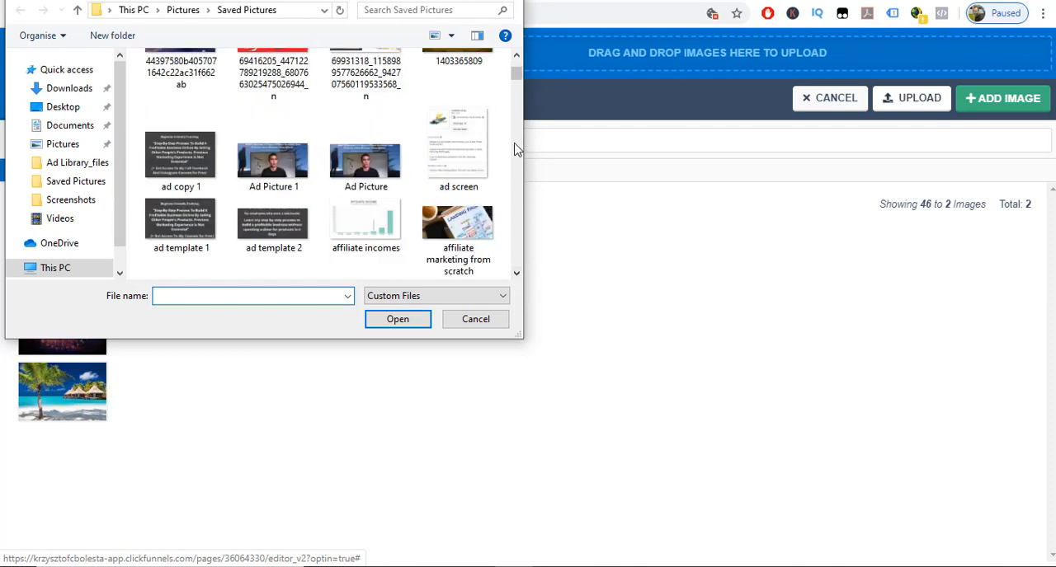
double_click(463, 231)
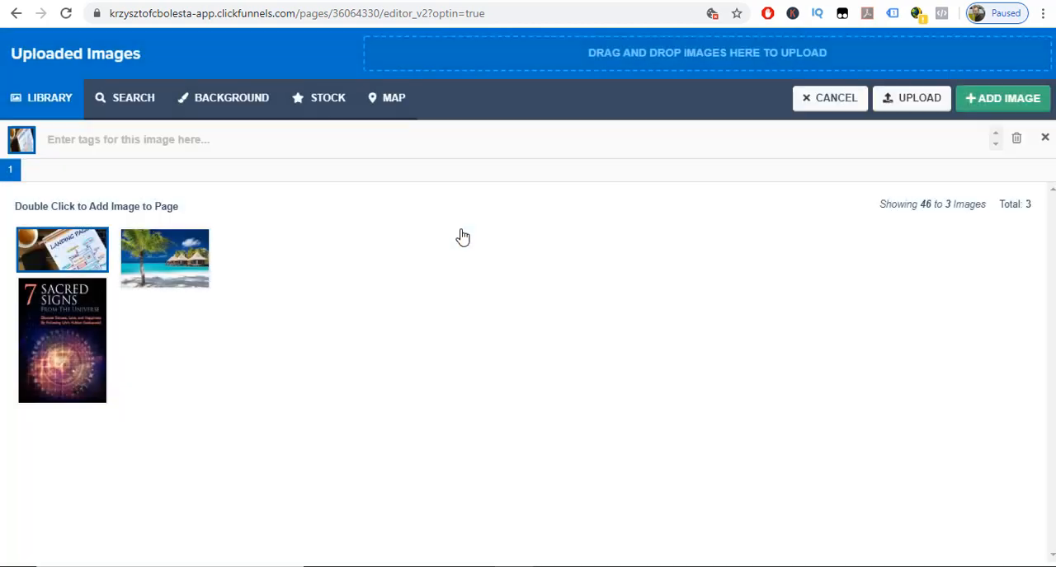
double_click(69, 256)
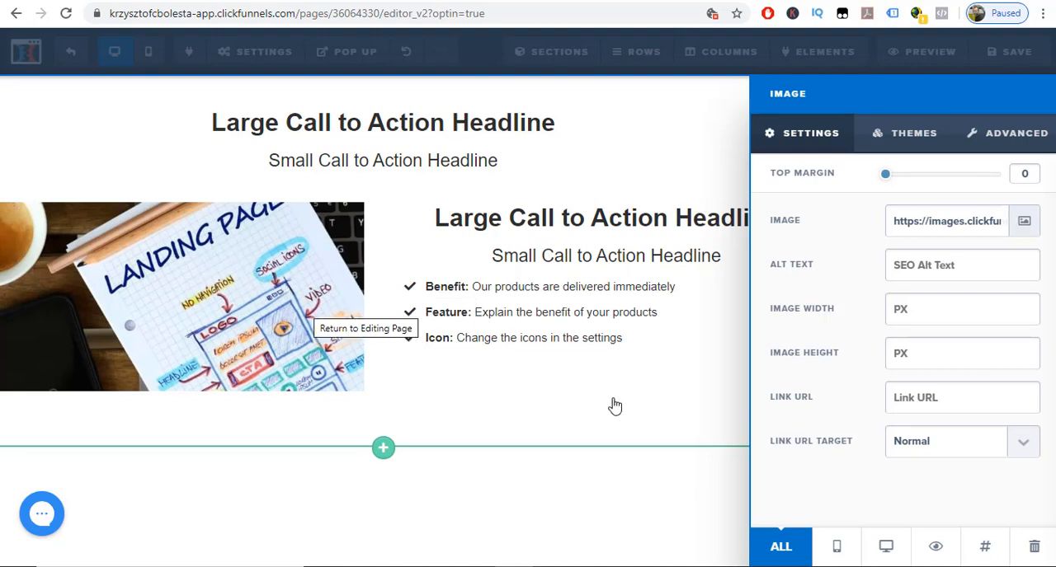
Try image widths of 10, 100, 250, 500 and 300 px, and clear the width value.
left_click(913, 313)
type("10")
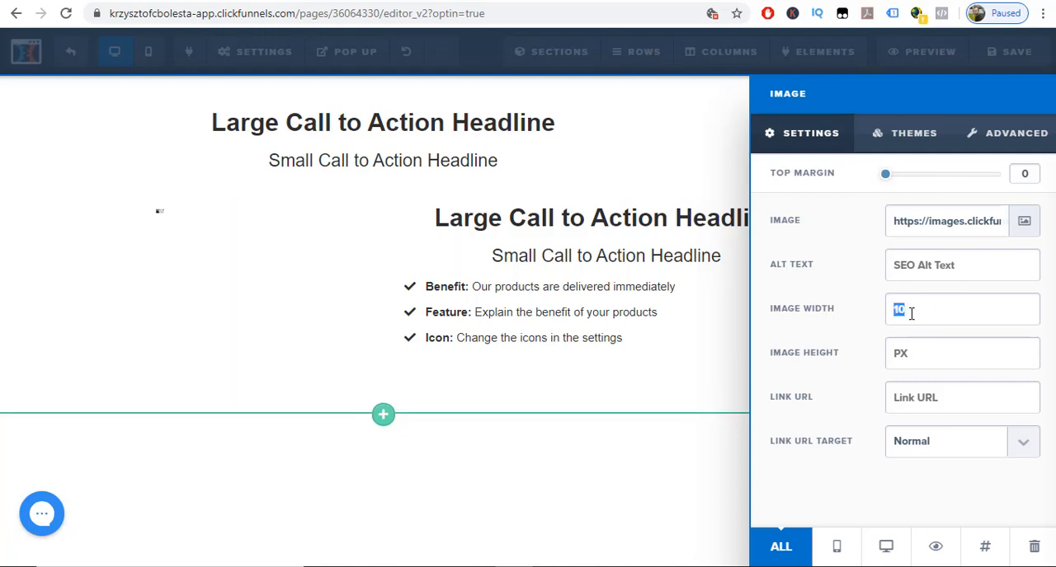
type("100")
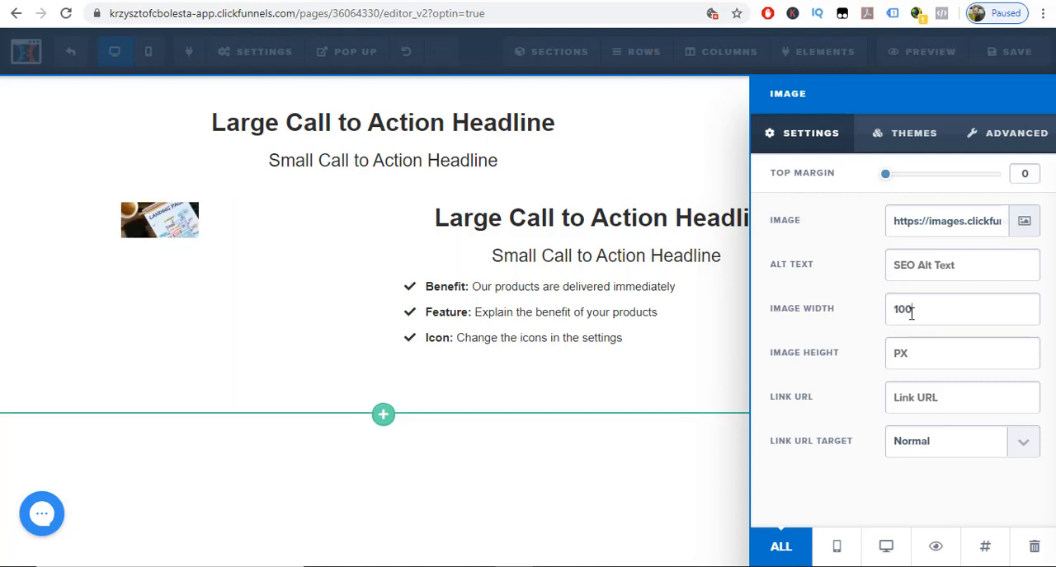
key("BackSpace")
key("BackSpace")
key("BackSpace")
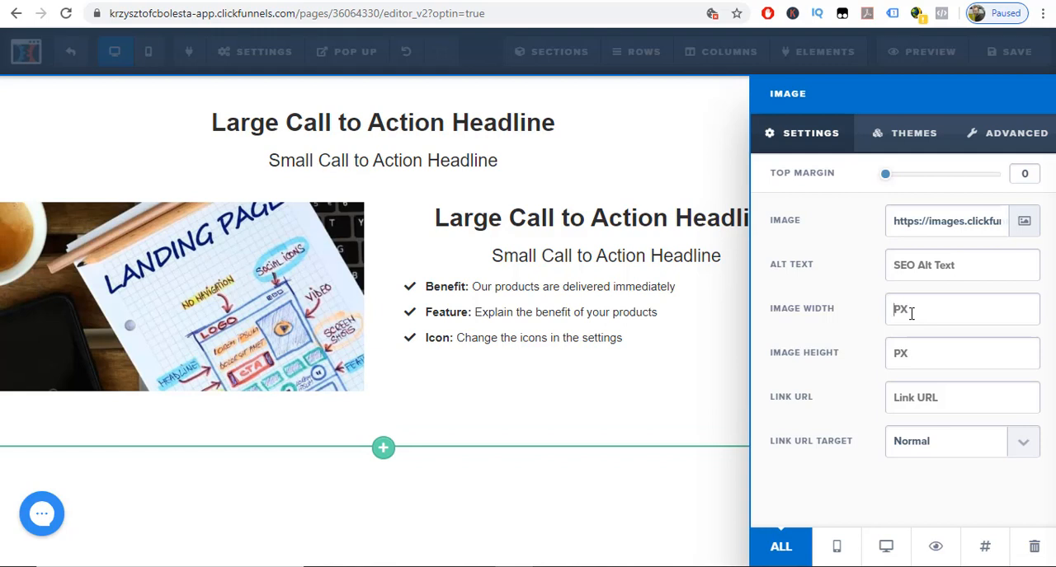
type("0")
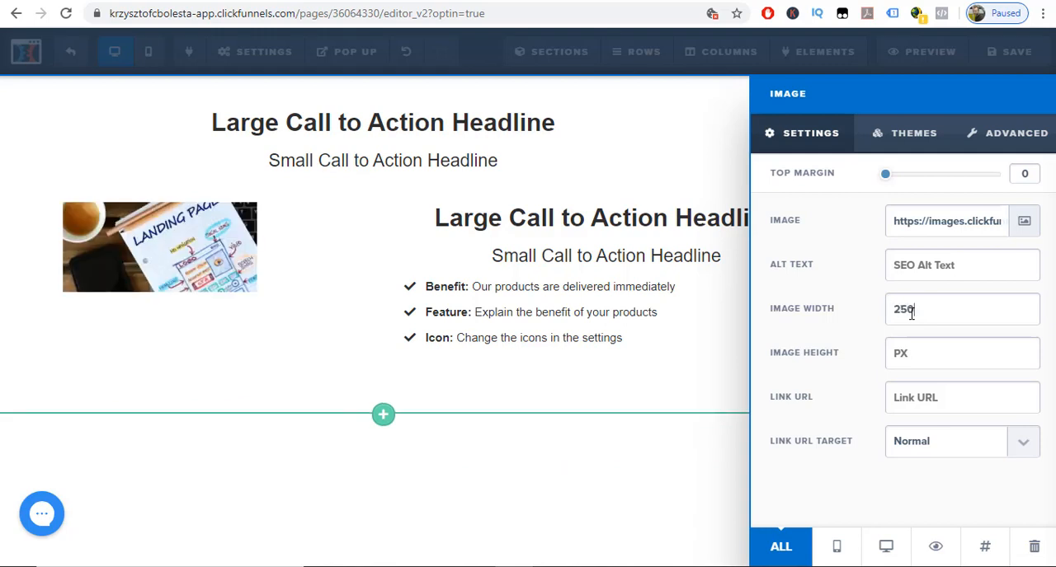
key("BackSpace")
key("BackSpace")
key("BackSpace")
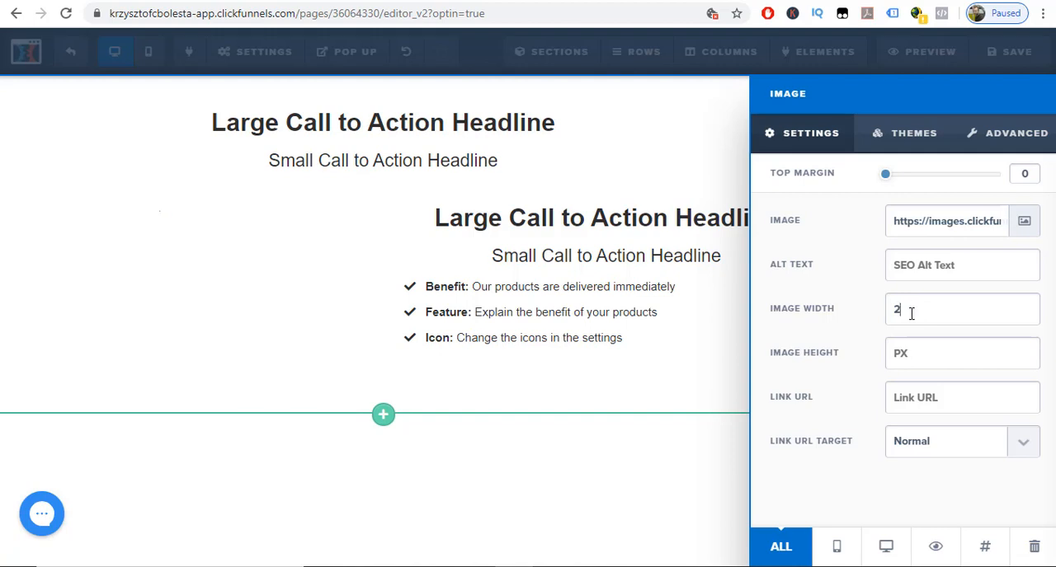
type("500")
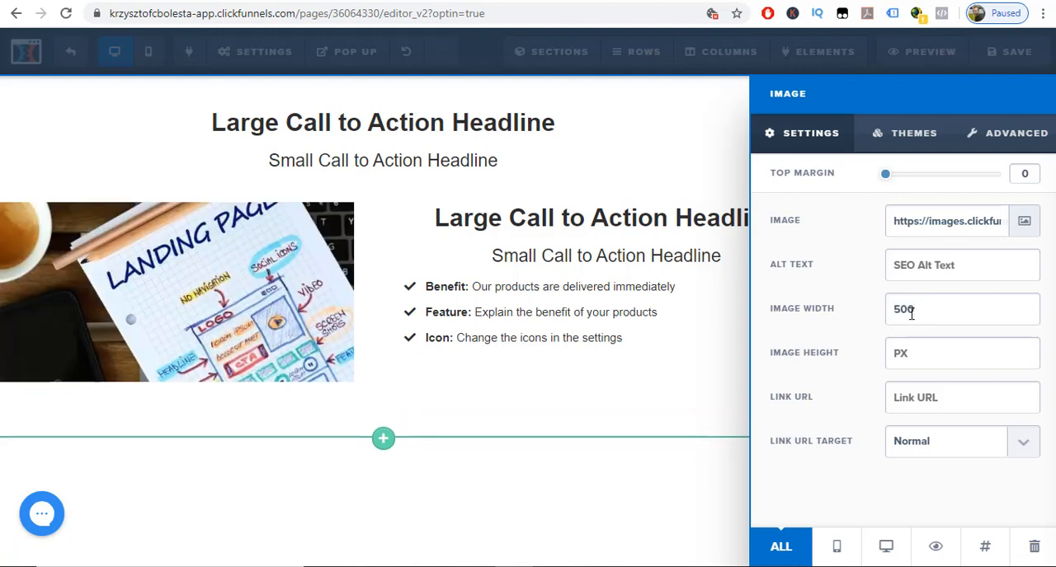
key("BackSpace")
key("BackSpace")
key("BackSpace")
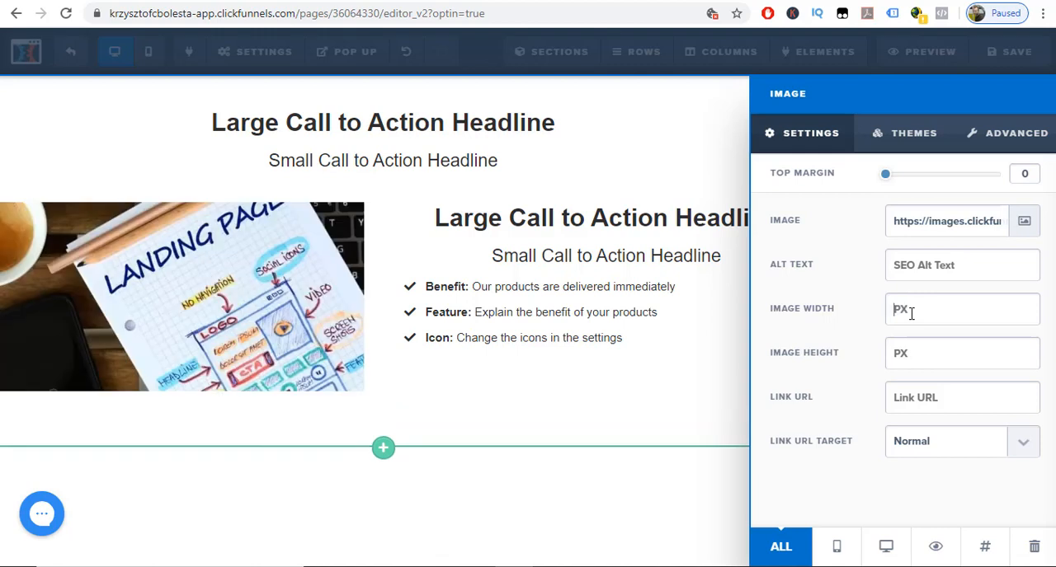
type("300")
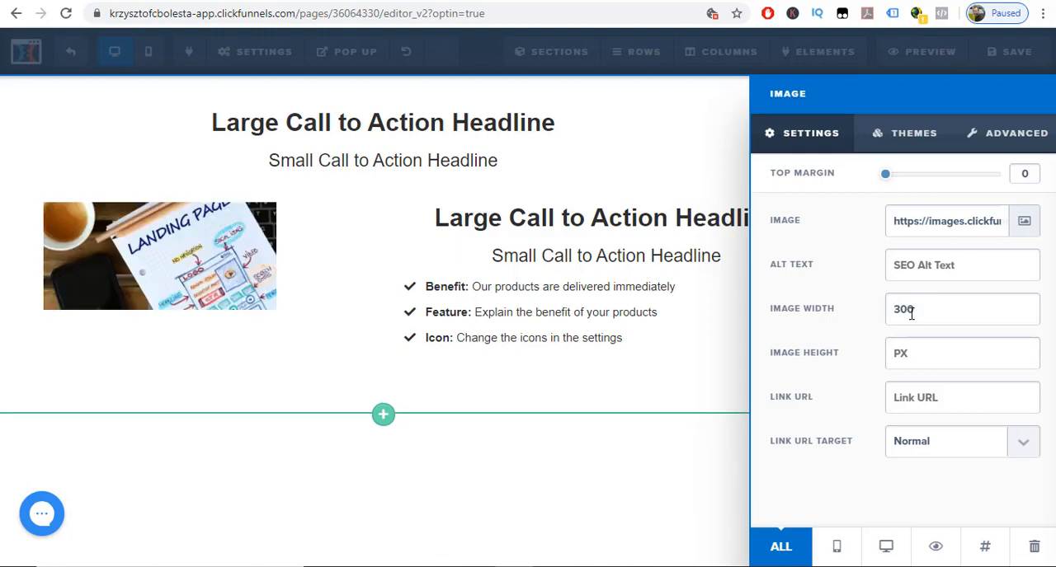
key("BackSpace")
key("BackSpace")
key("BackSpace")
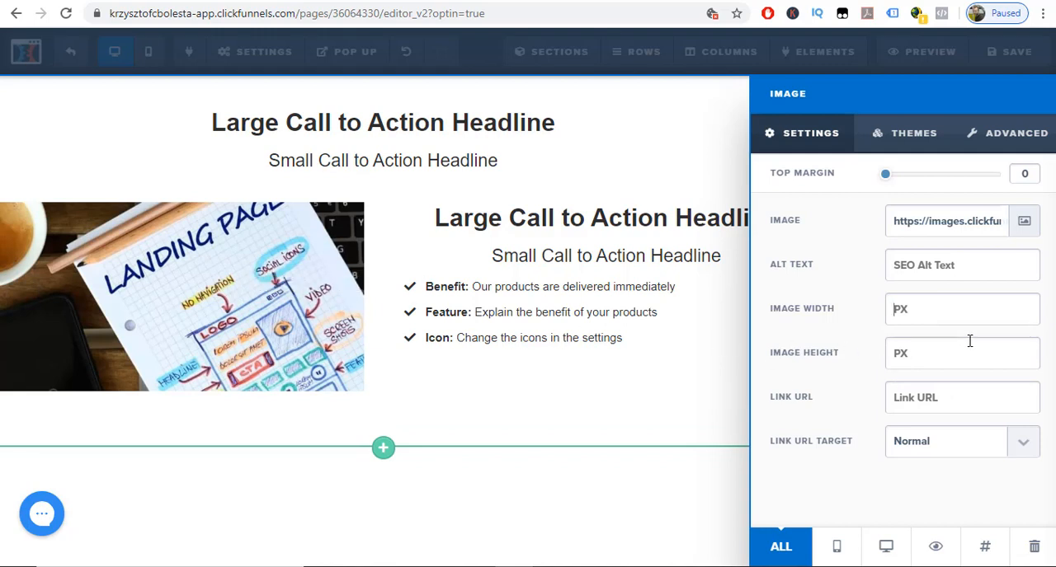
Try the pill-shaped theme with fully rounded ends and a grey border on the image.
left_click(899, 134)
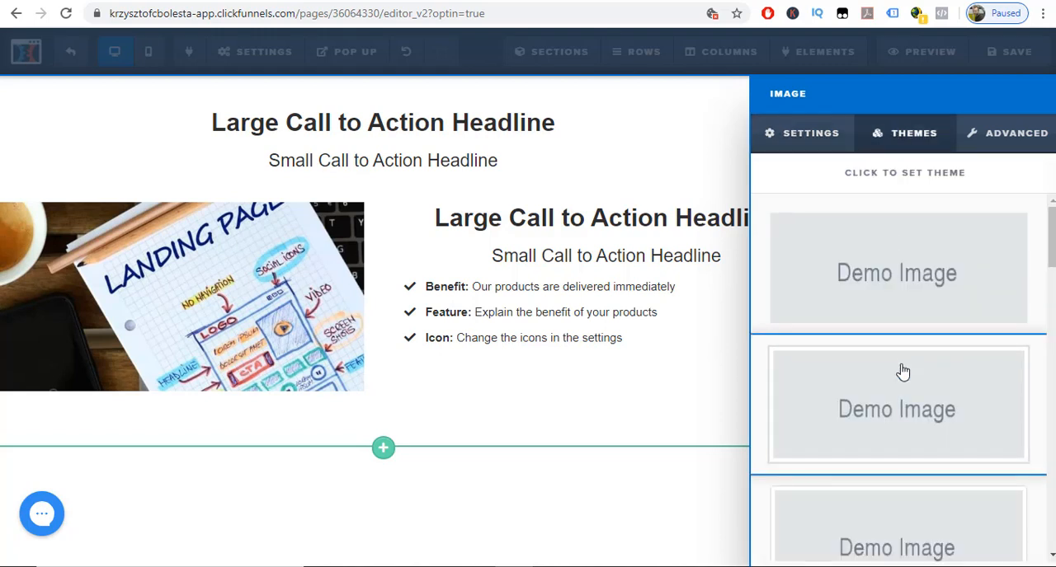
scroll(899, 402, "down", 5)
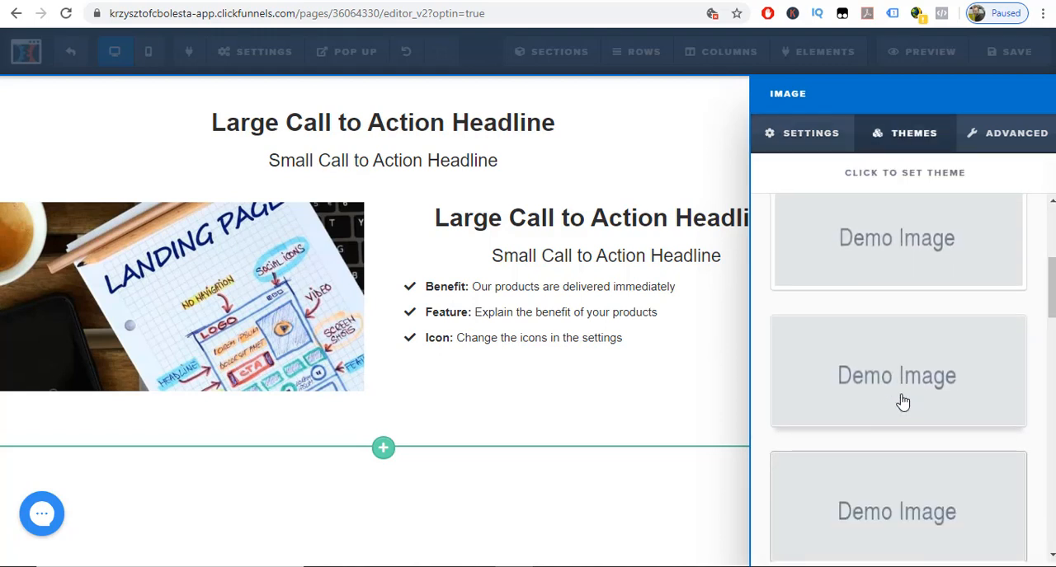
scroll(902, 402, "down", 4)
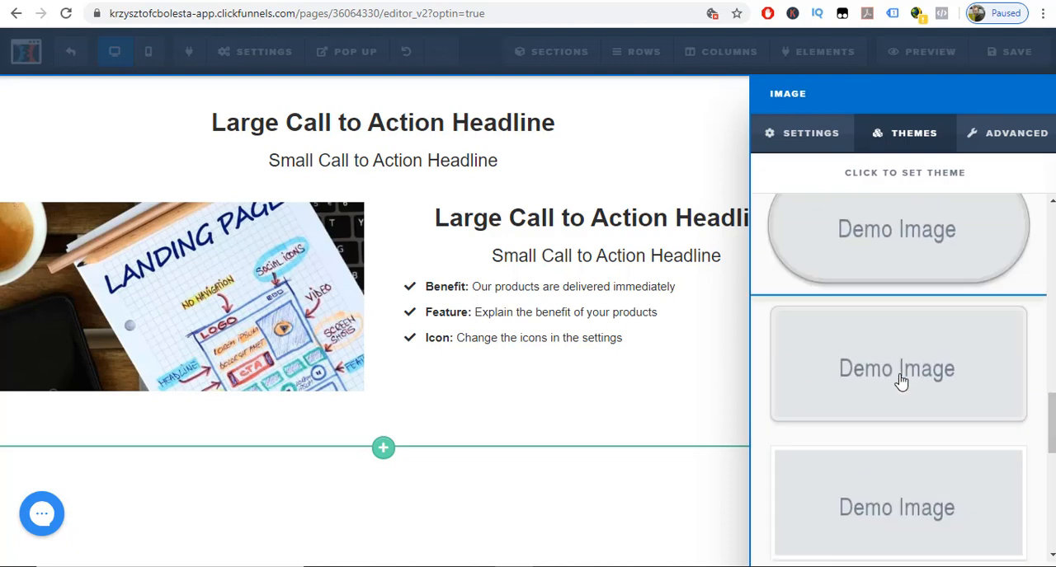
scroll(900, 372, "up", 2)
left_click(896, 300)
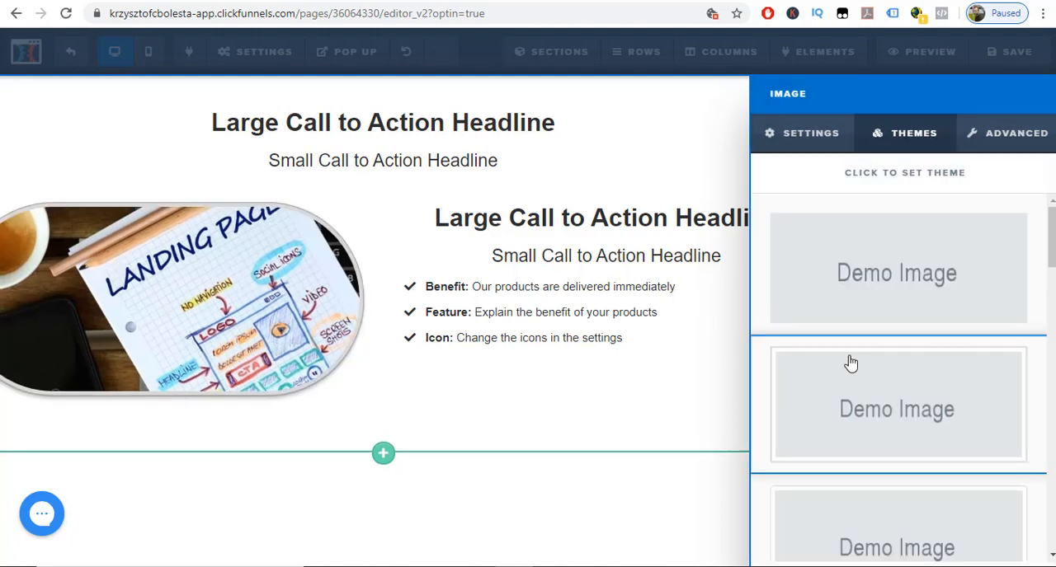
Try the faded greyscale theme near the end of the theme list on the image.
scroll(854, 363, "down", 1)
scroll(888, 401, "down", 5)
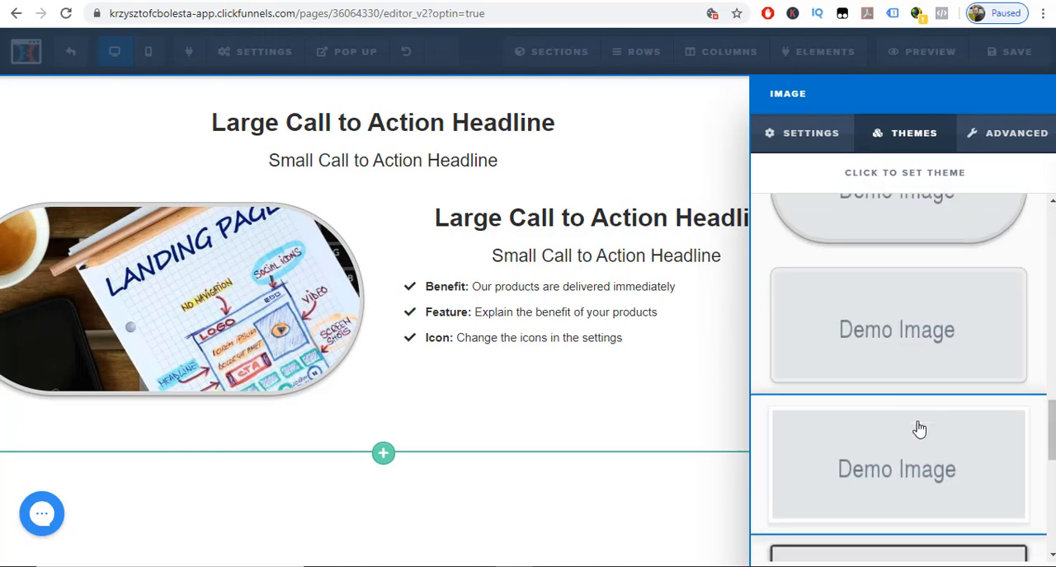
scroll(914, 338, "down", 3)
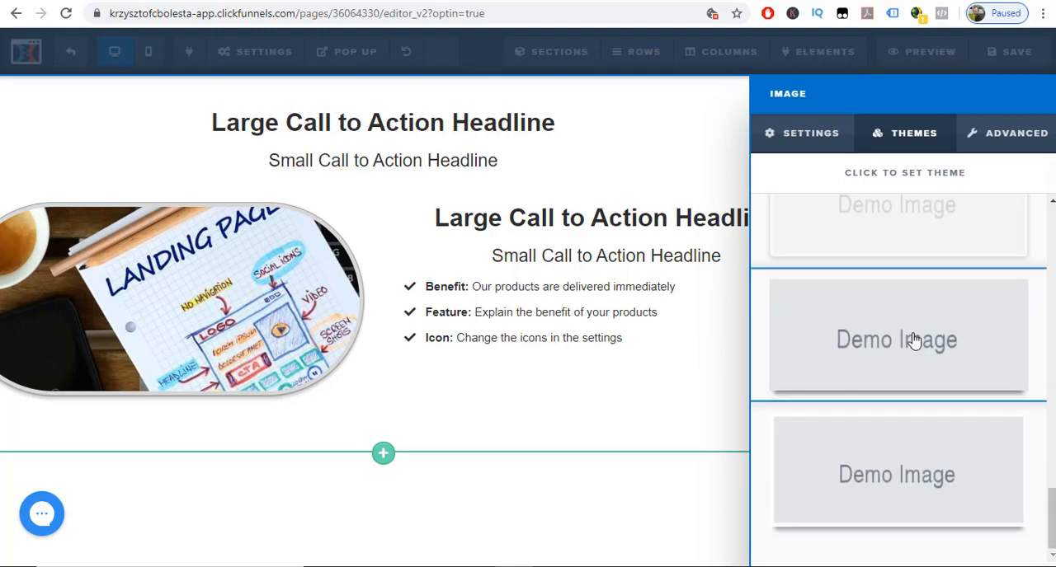
left_click(874, 241)
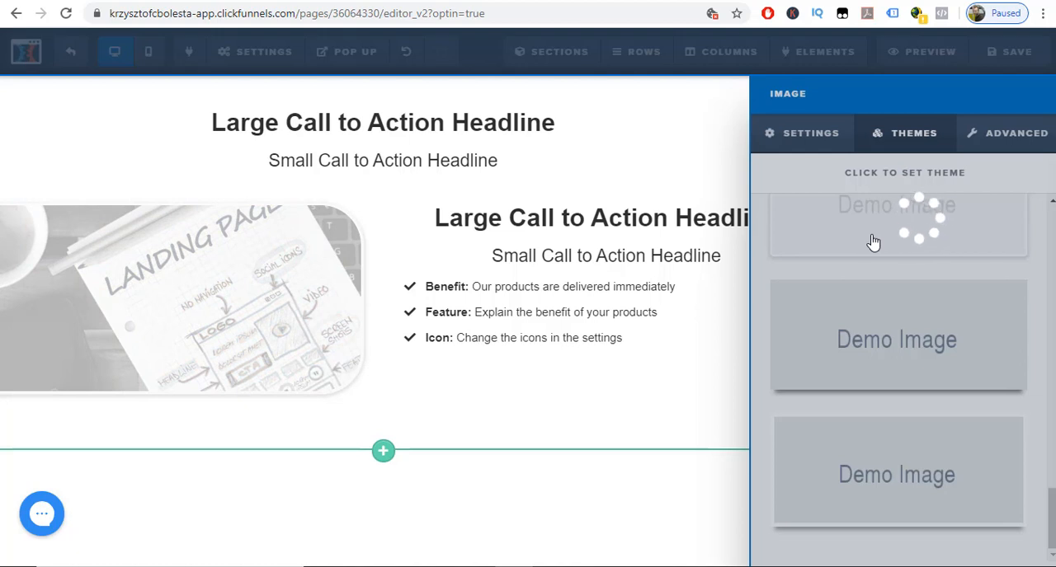
Try the last theme with the bottom shadow, and settle on the square white frame theme with a thin grey outline for the image.
scroll(903, 301, "down", 6)
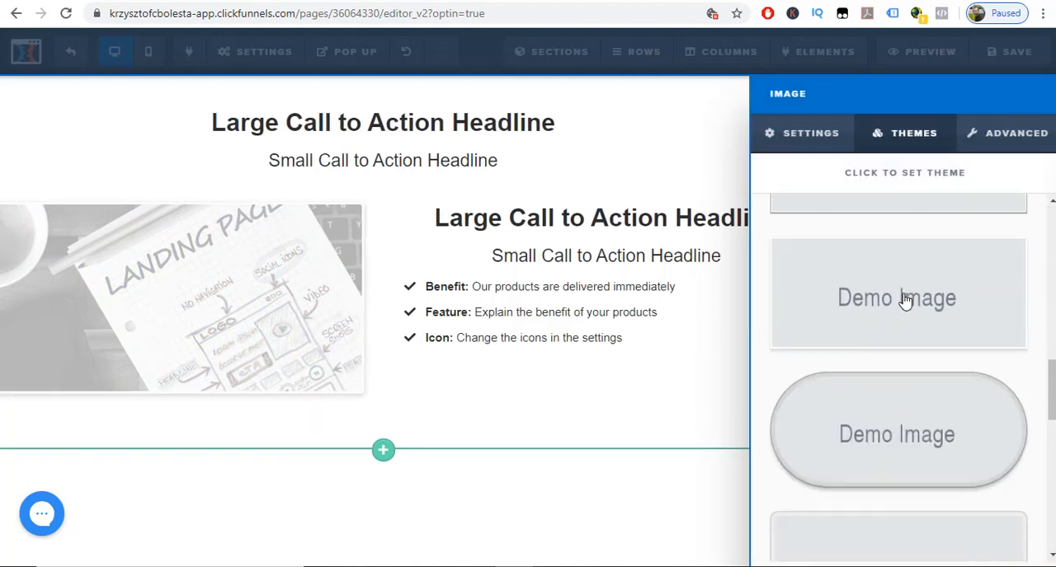
scroll(903, 300, "down", 3)
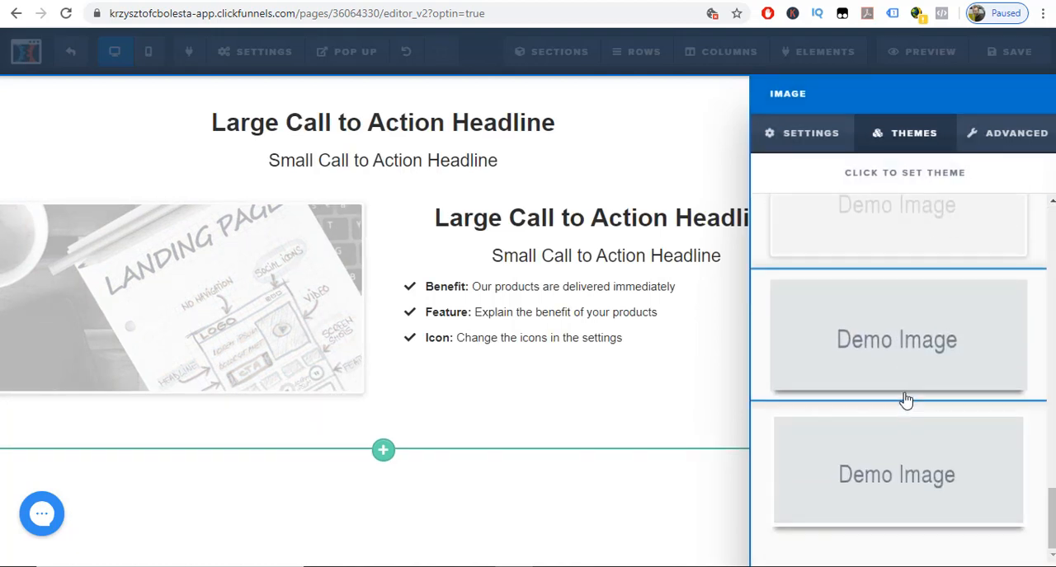
left_click(907, 473)
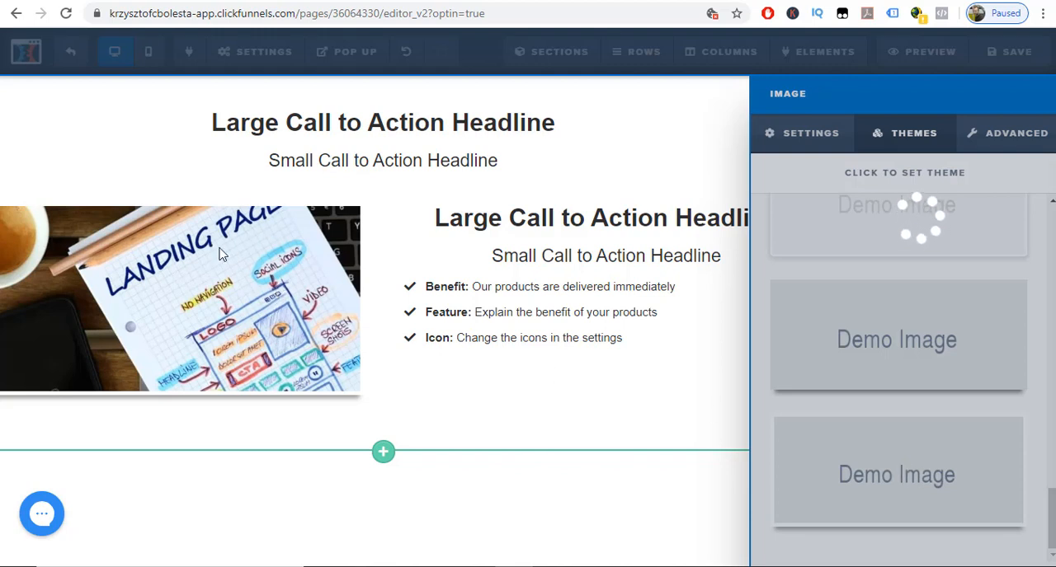
left_click(877, 363)
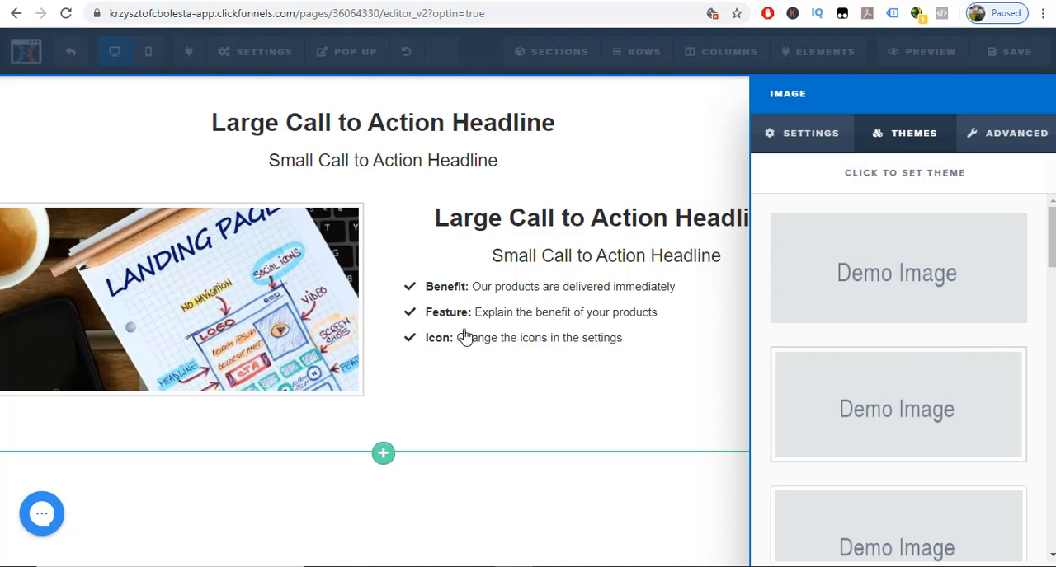
Try right and center alignment on the image, settle on Left, and set its border to Dark Thumbnail Border.
left_click(992, 142)
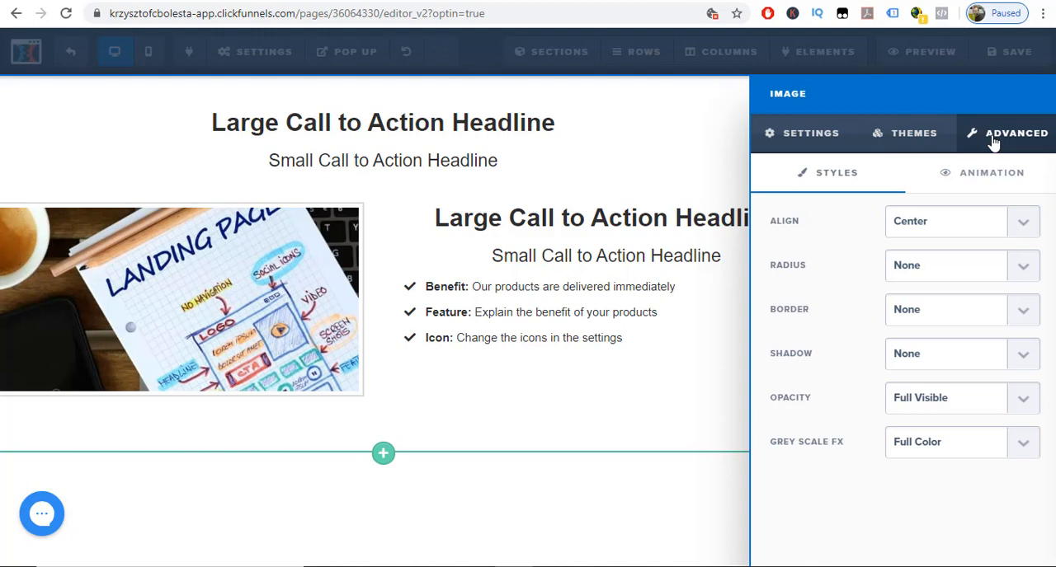
left_click(1022, 231)
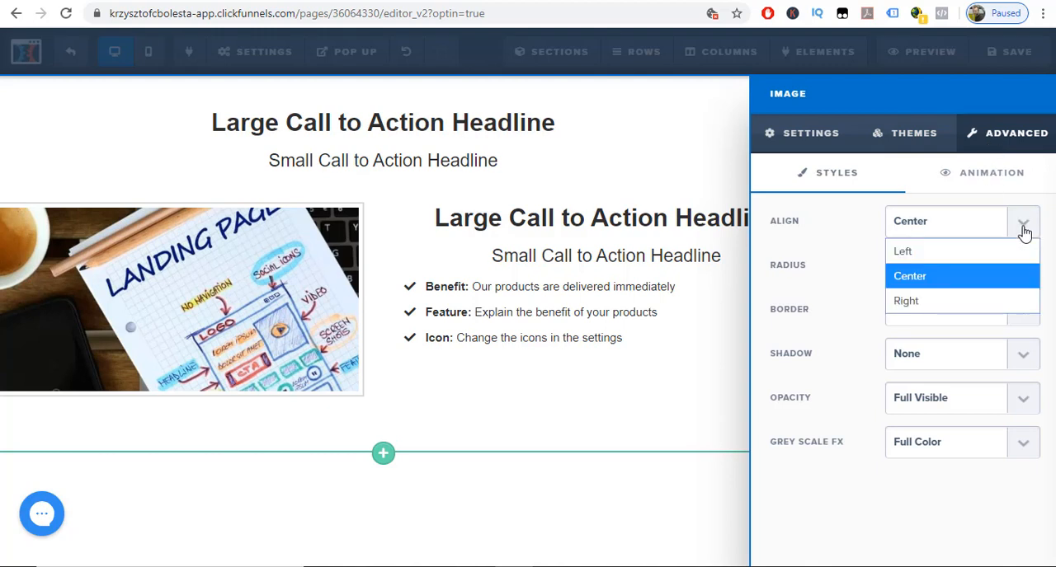
left_click(919, 301)
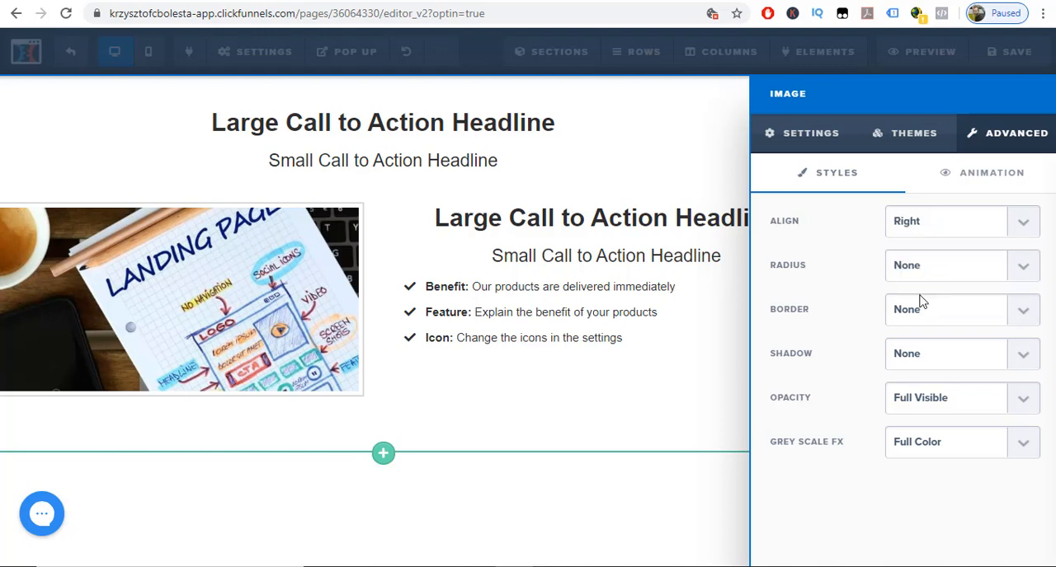
left_click(947, 235)
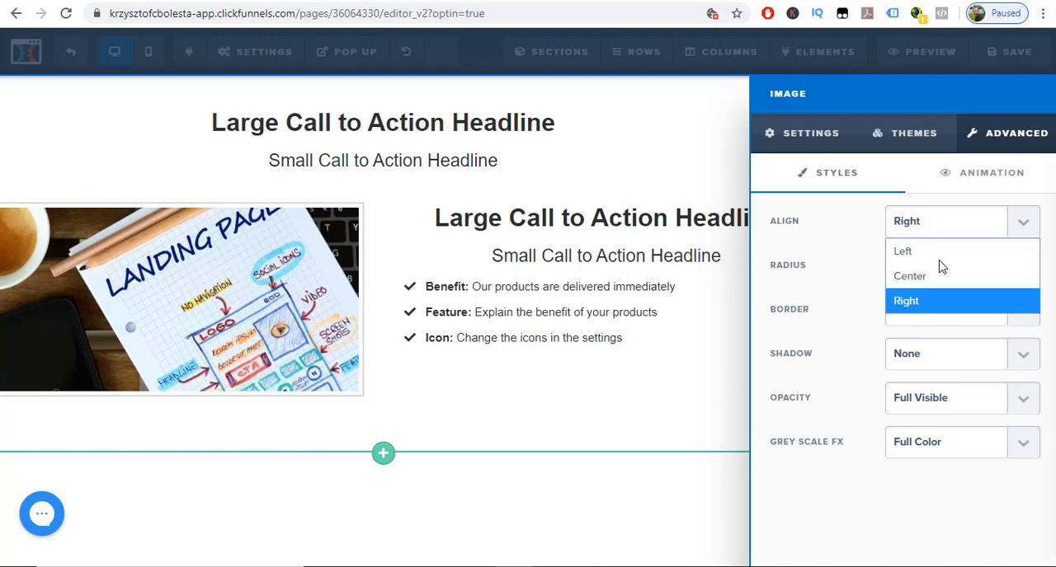
left_click(940, 277)
left_click(936, 230)
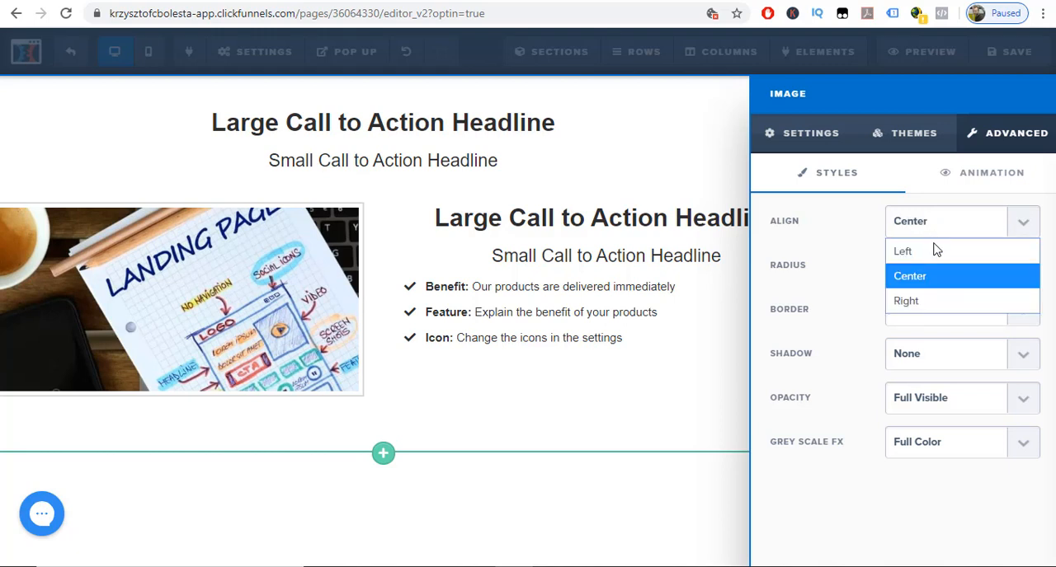
left_click(935, 249)
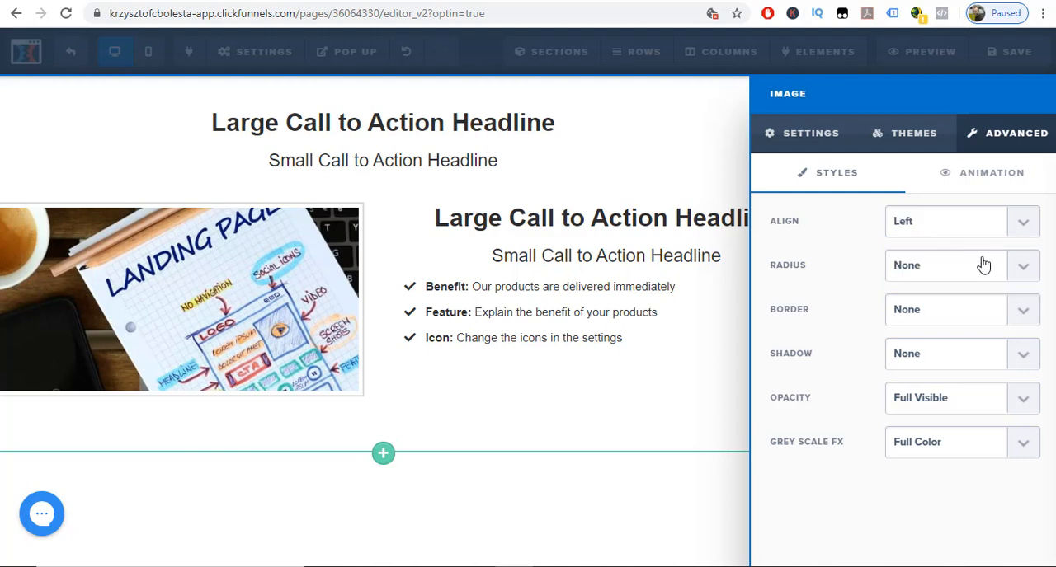
left_click(1025, 316)
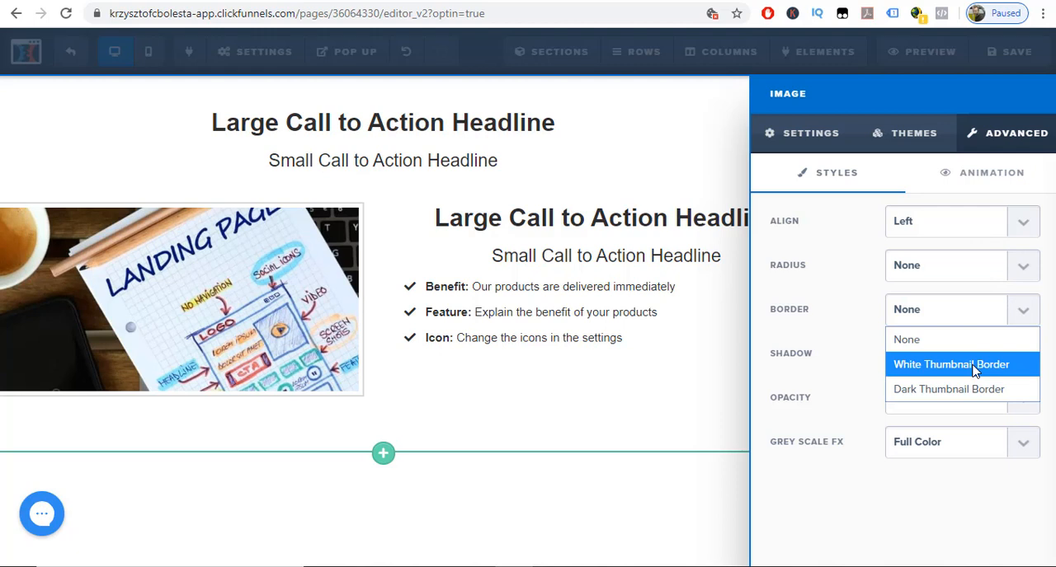
left_click(973, 390)
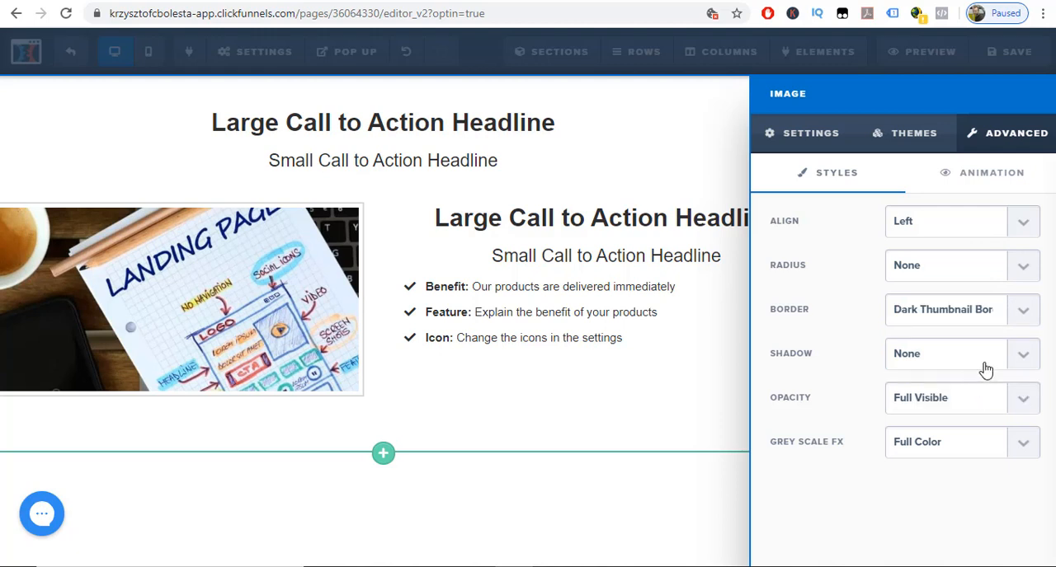
Set the image's shadow to Full Shadow, and try the Black & White grey scale effect before returning to Full Color.
left_click(1029, 356)
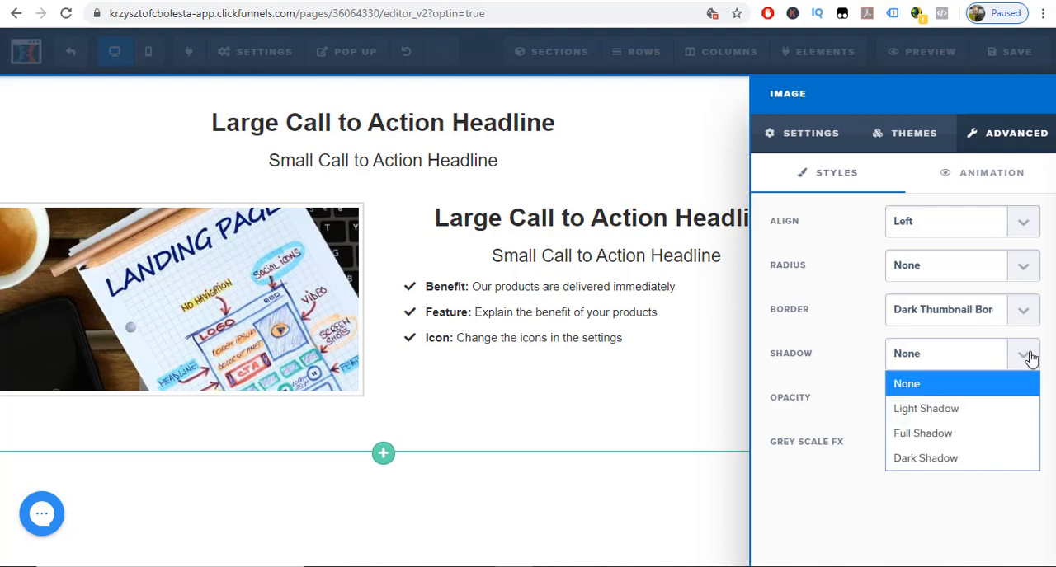
left_click(959, 441)
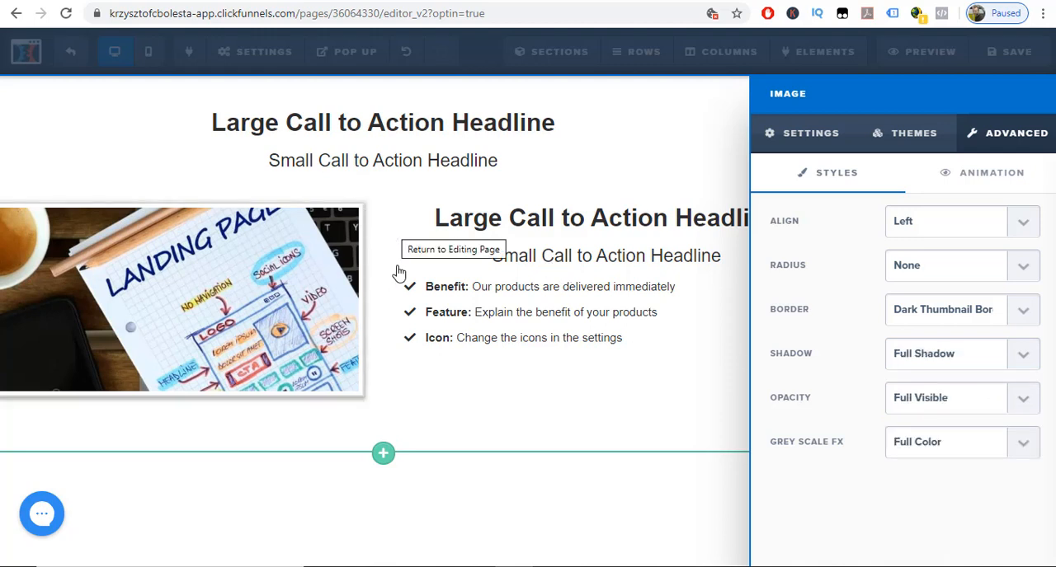
left_click(1030, 446)
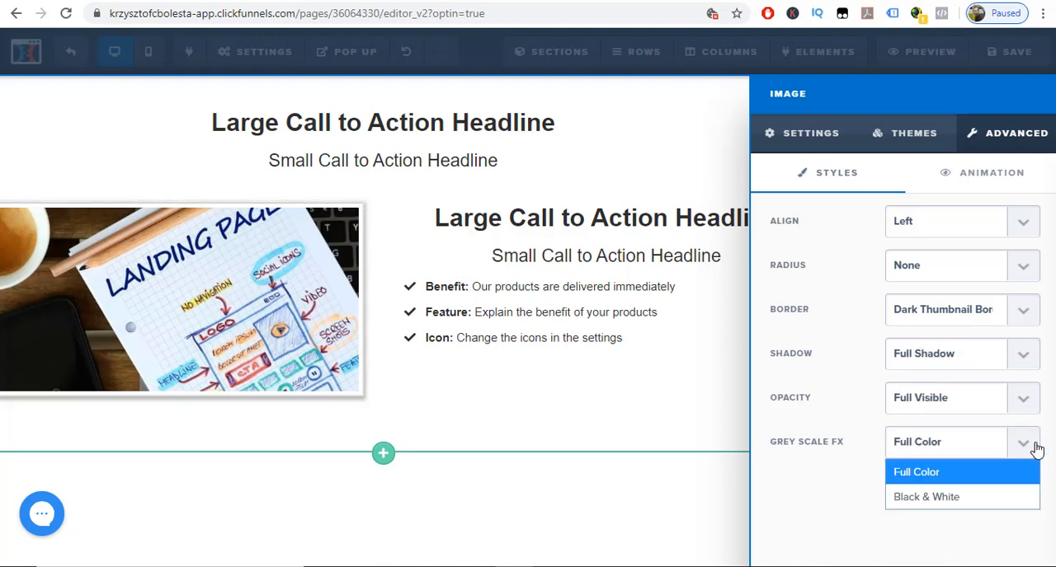
left_click(996, 498)
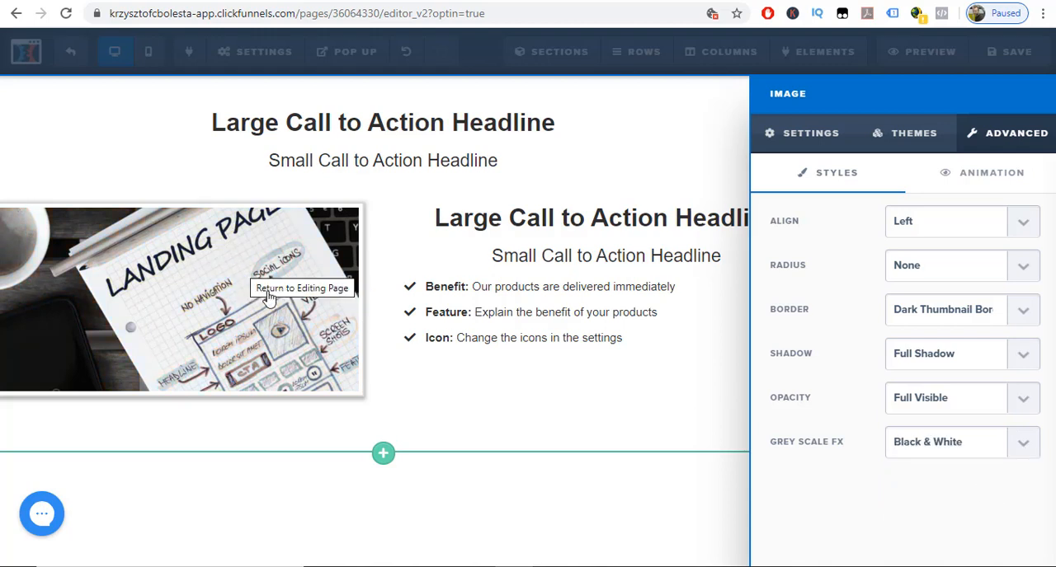
left_click(1016, 450)
left_click(1000, 478)
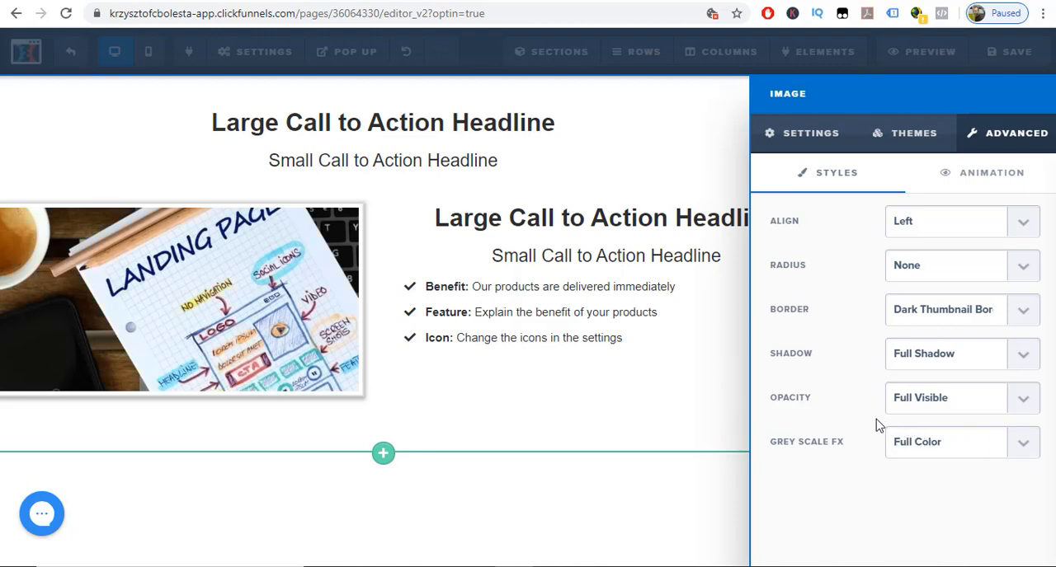
Try the Stronger Fade, Strong Fade and Light Fade opacities on the image, return to Full Visible, and close the image settings.
left_click(1023, 404)
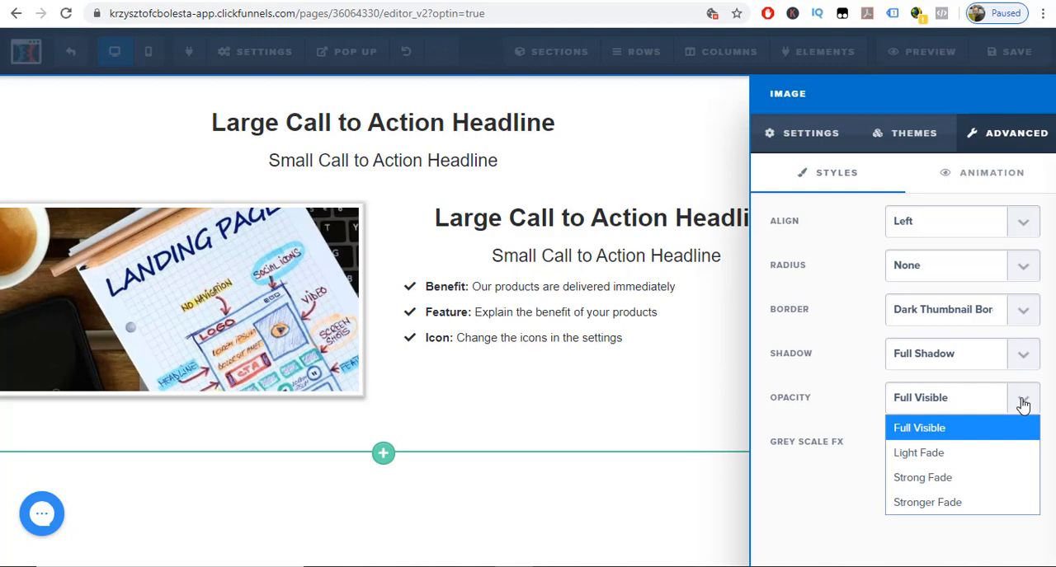
left_click(937, 504)
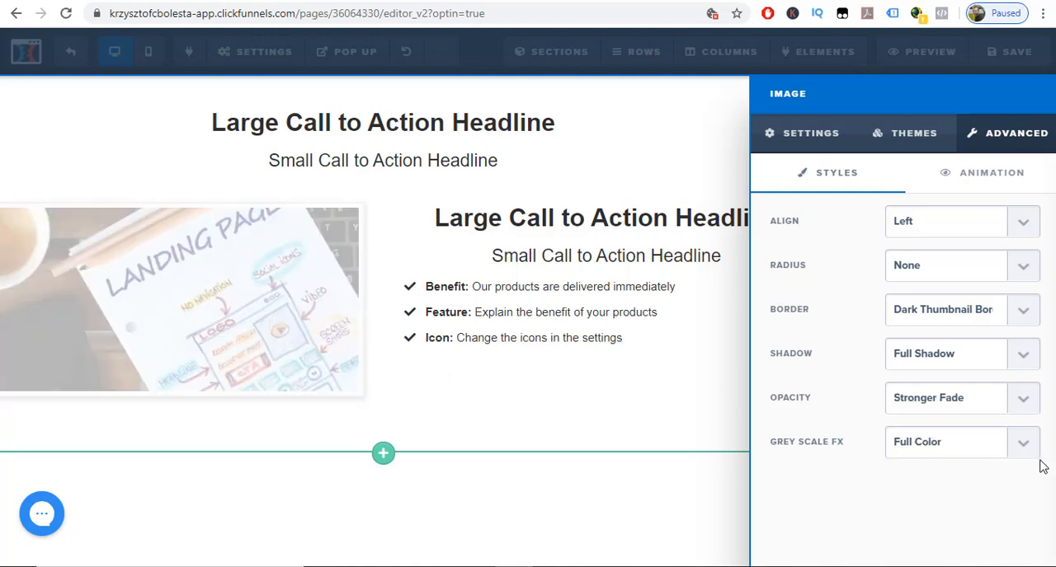
left_click(1022, 400)
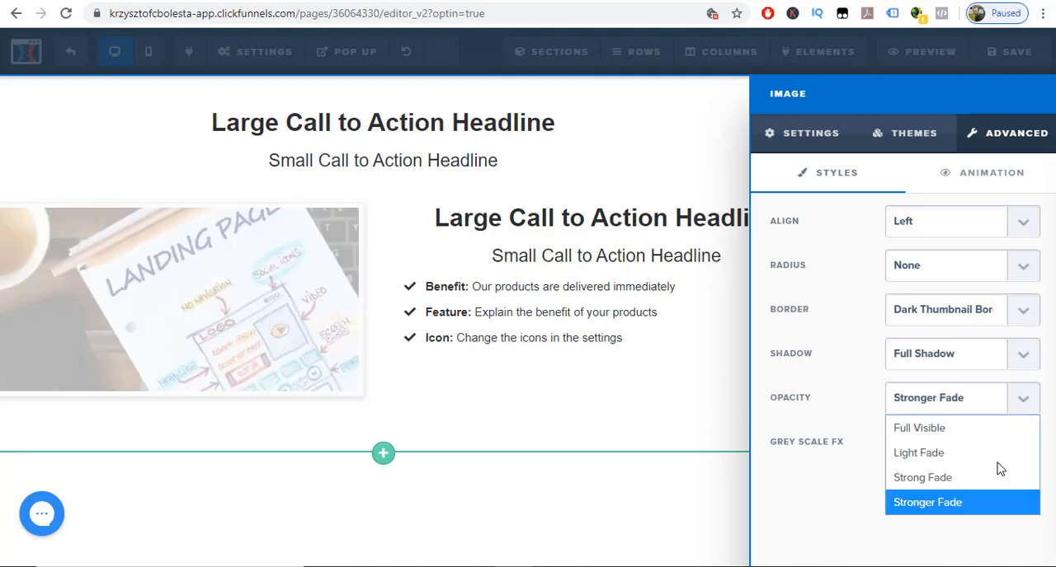
left_click(977, 500)
left_click(1031, 406)
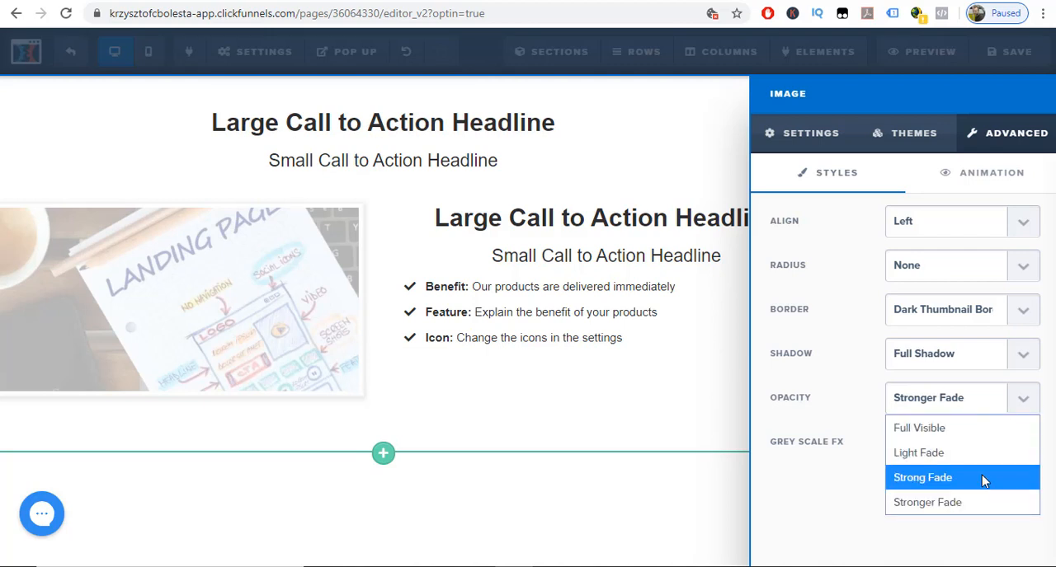
left_click(983, 478)
left_click(1020, 404)
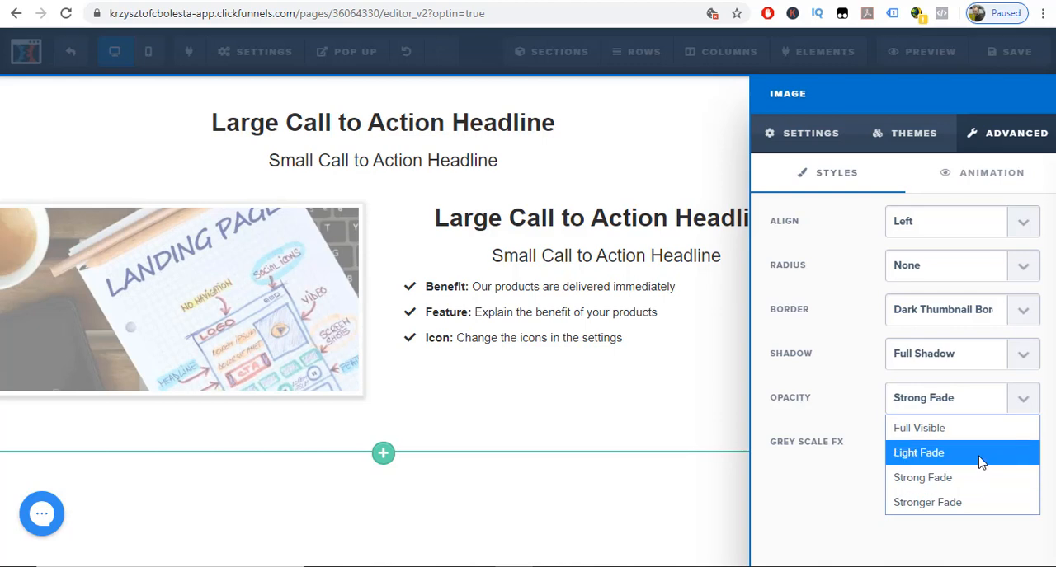
left_click(981, 455)
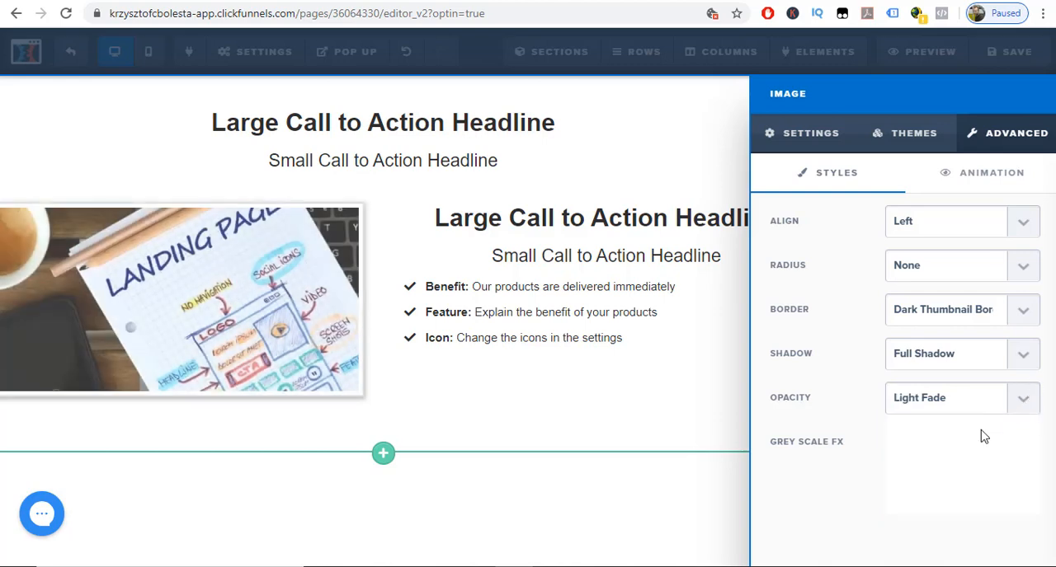
left_click(981, 401)
left_click(907, 429)
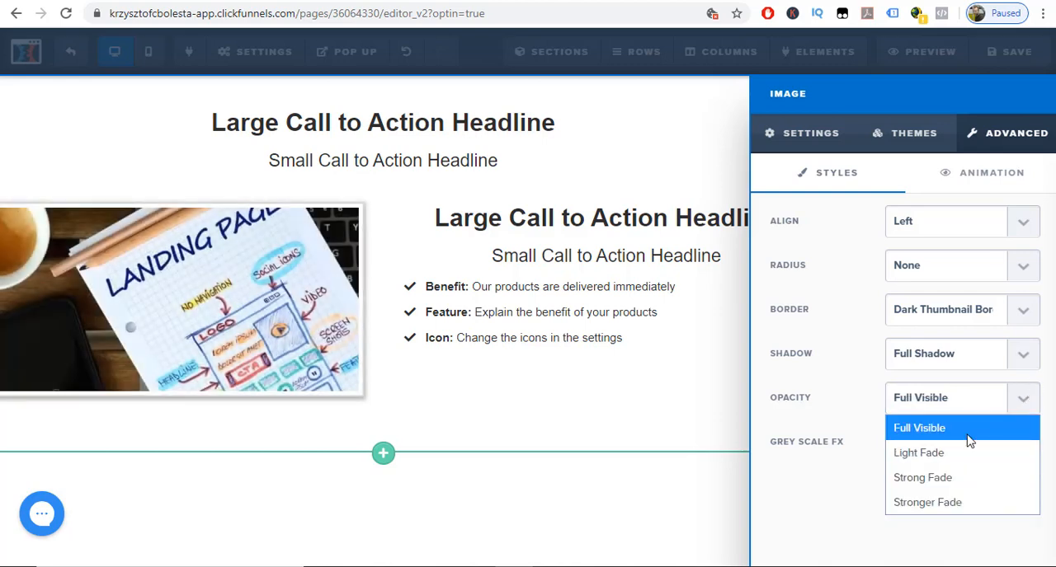
left_click(616, 484)
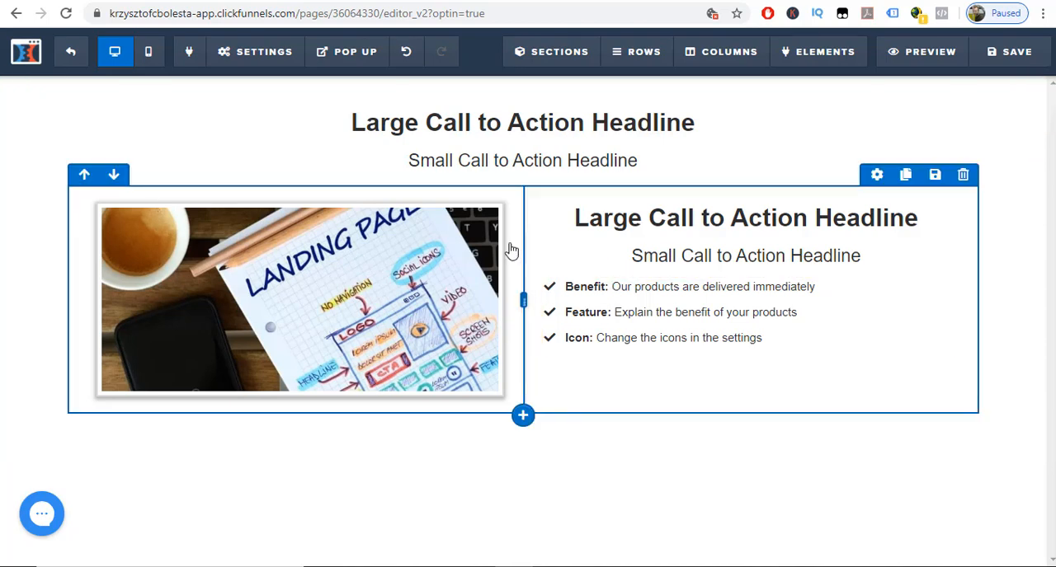
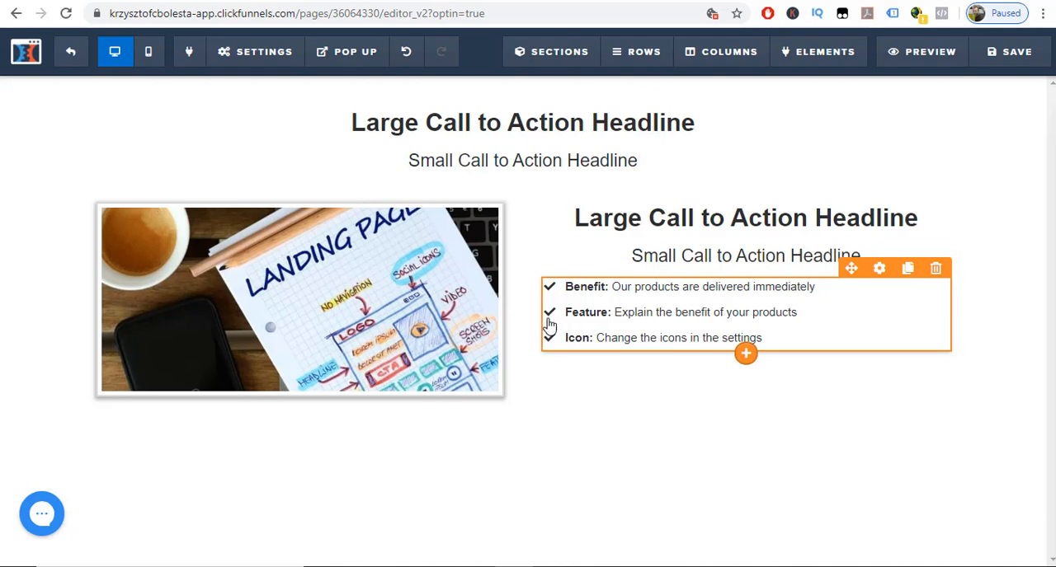
Try the Ordered List type on the bullet list and switch it back to Icon List.
left_click(880, 269)
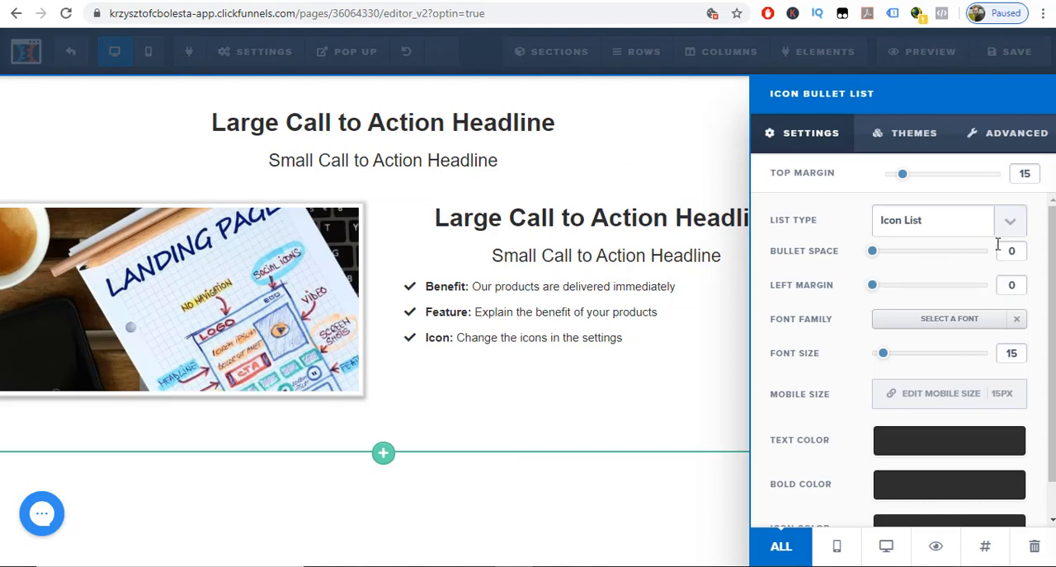
left_click(1012, 225)
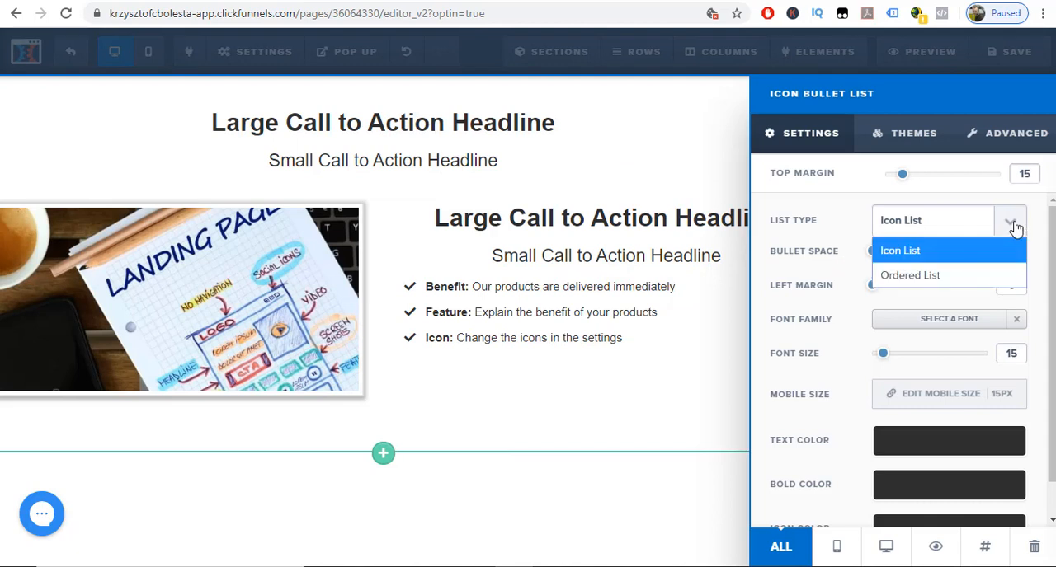
left_click(956, 277)
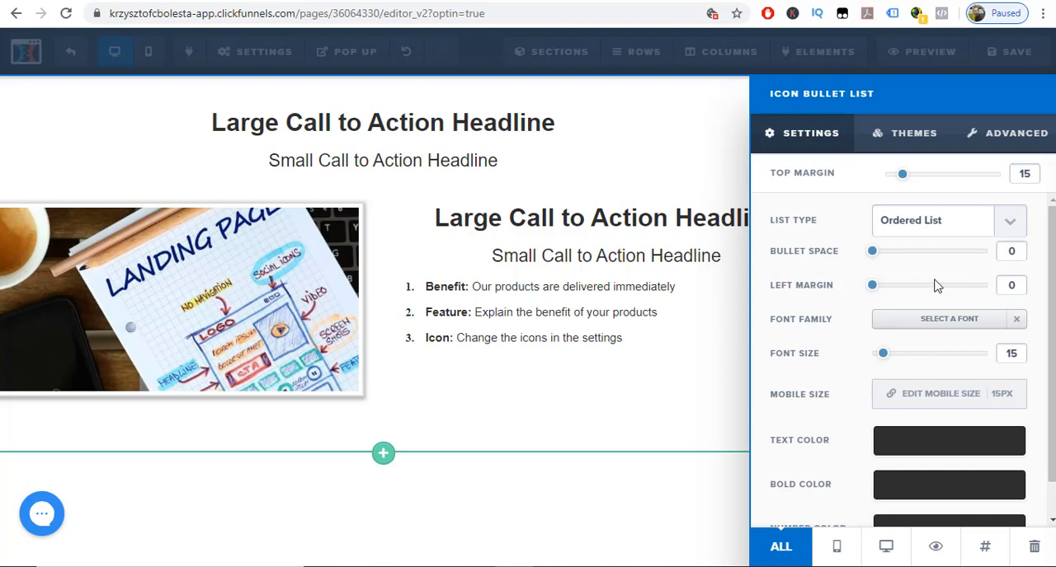
left_click(1008, 224)
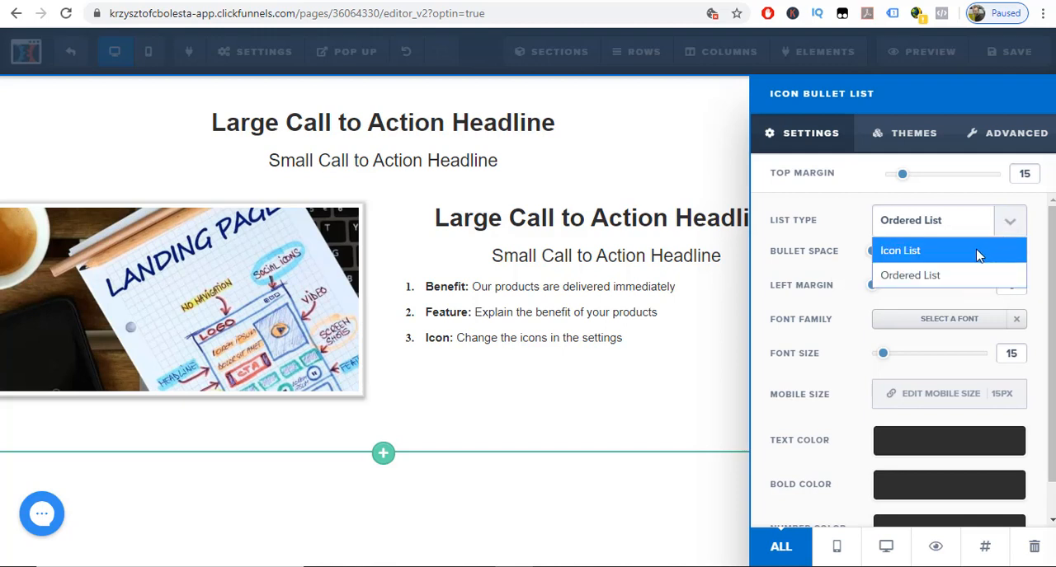
left_click(978, 252)
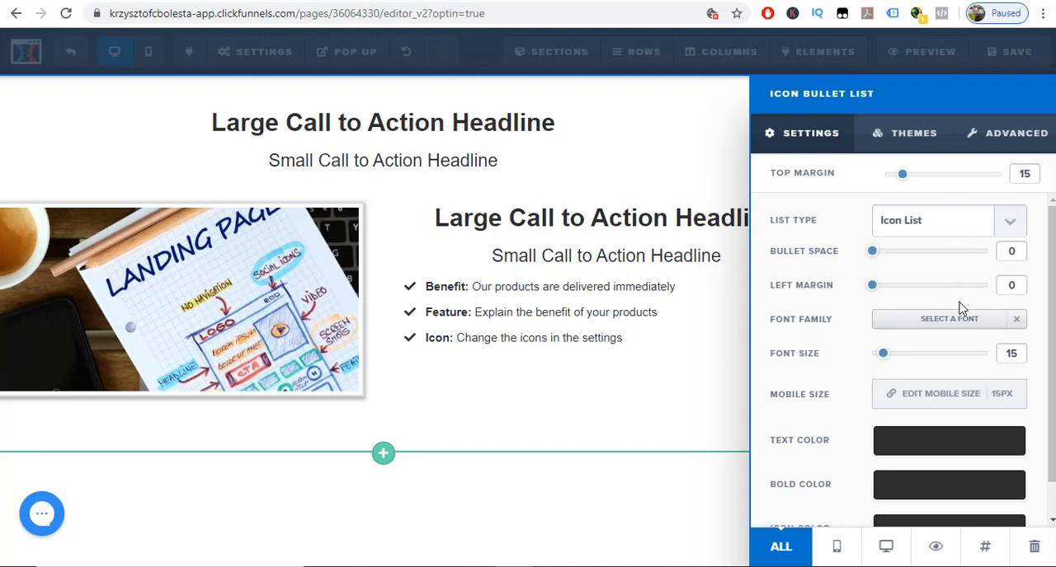
Set the bullet list's text color to red #e43b2c and its icon color to blue #0000ee.
scroll(956, 379, "down", 1)
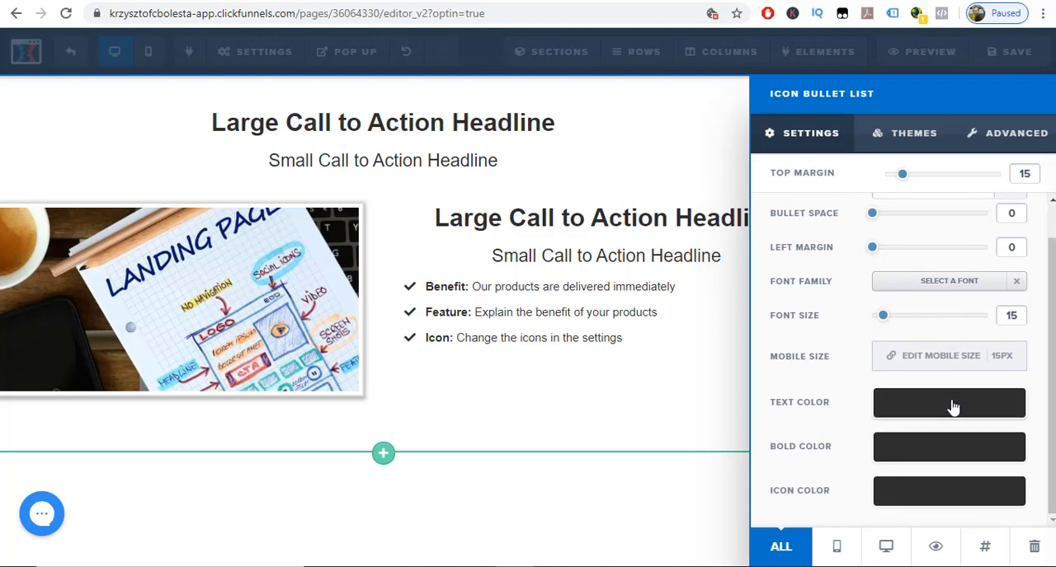
left_click(953, 406)
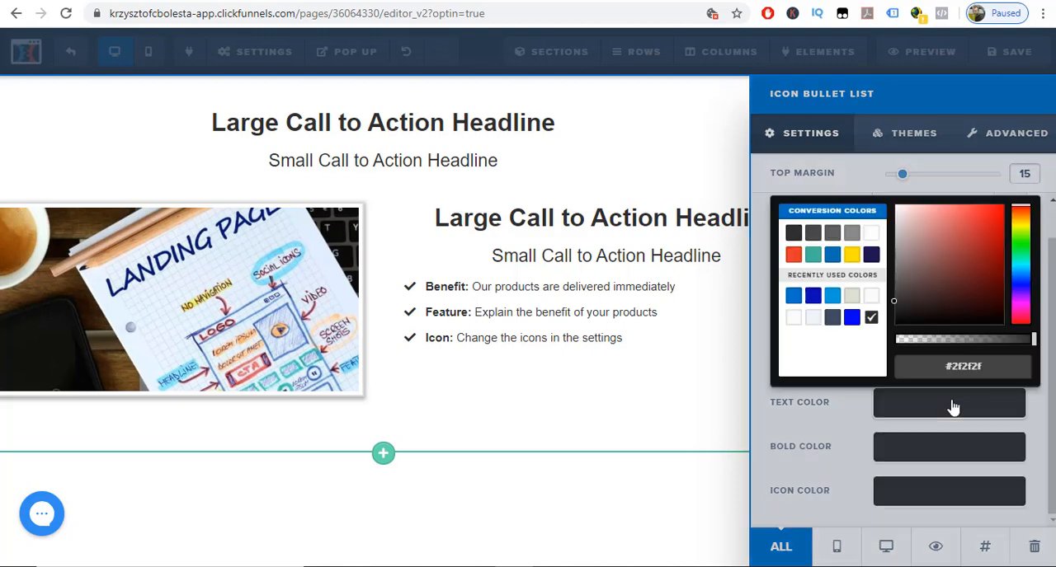
left_click(793, 255)
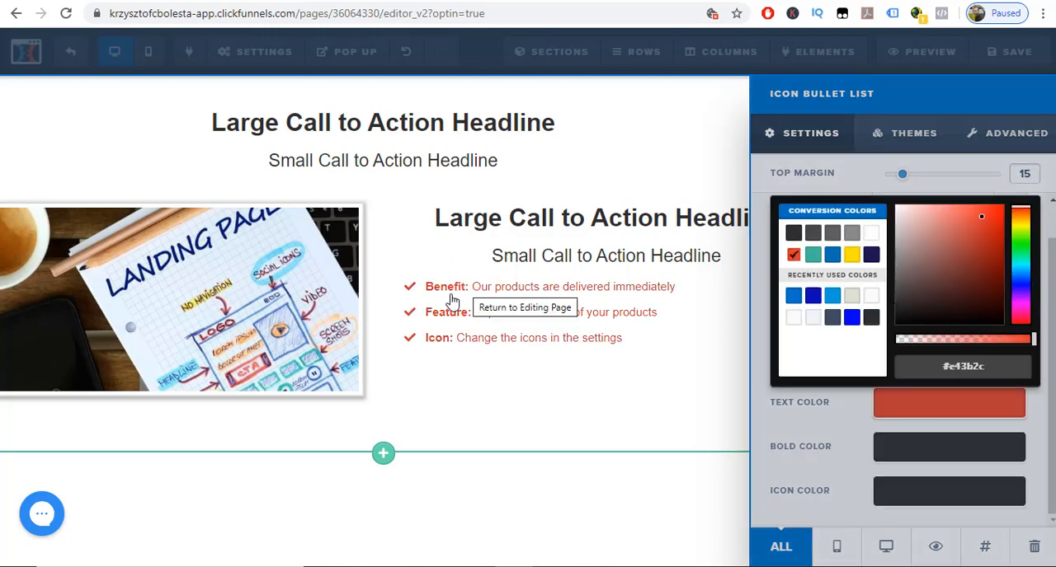
left_click(845, 431)
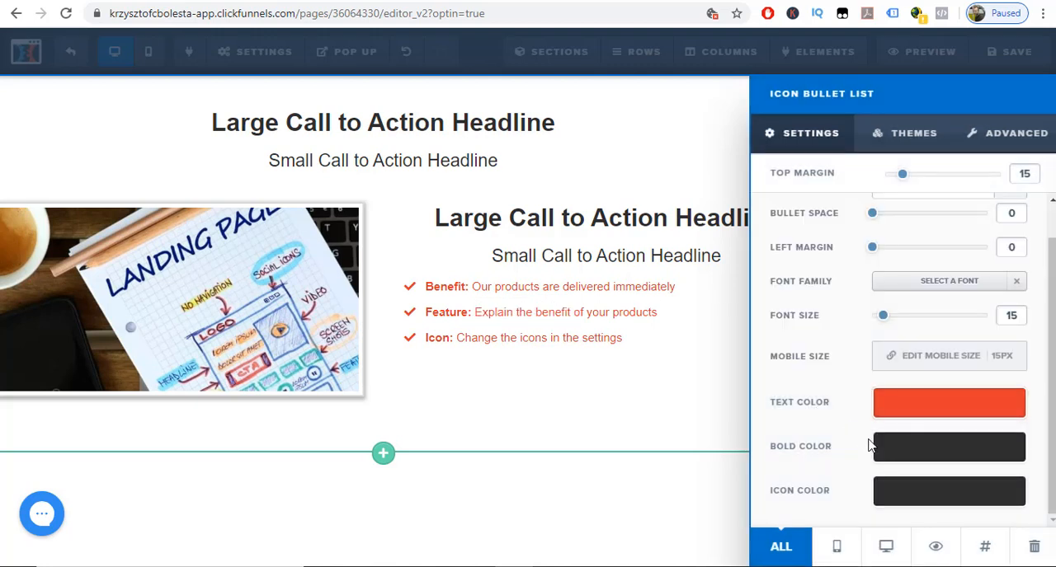
left_click(899, 495)
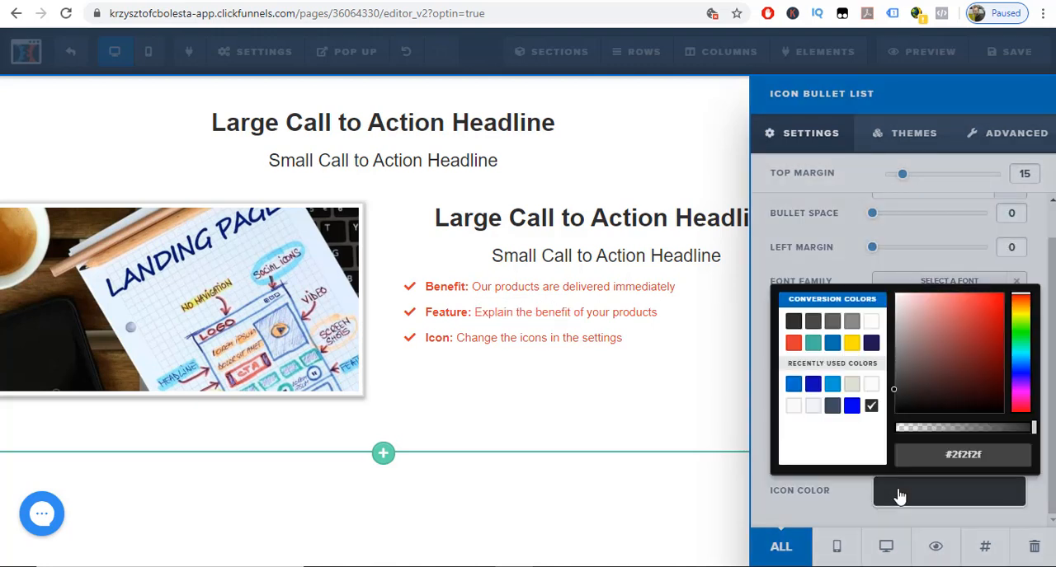
left_click(852, 406)
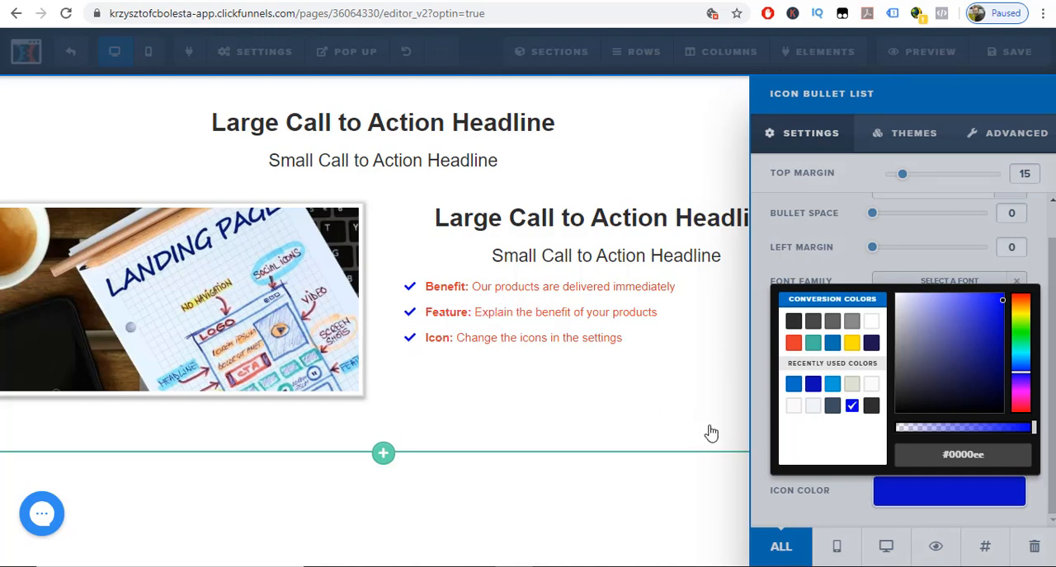
left_click(753, 425)
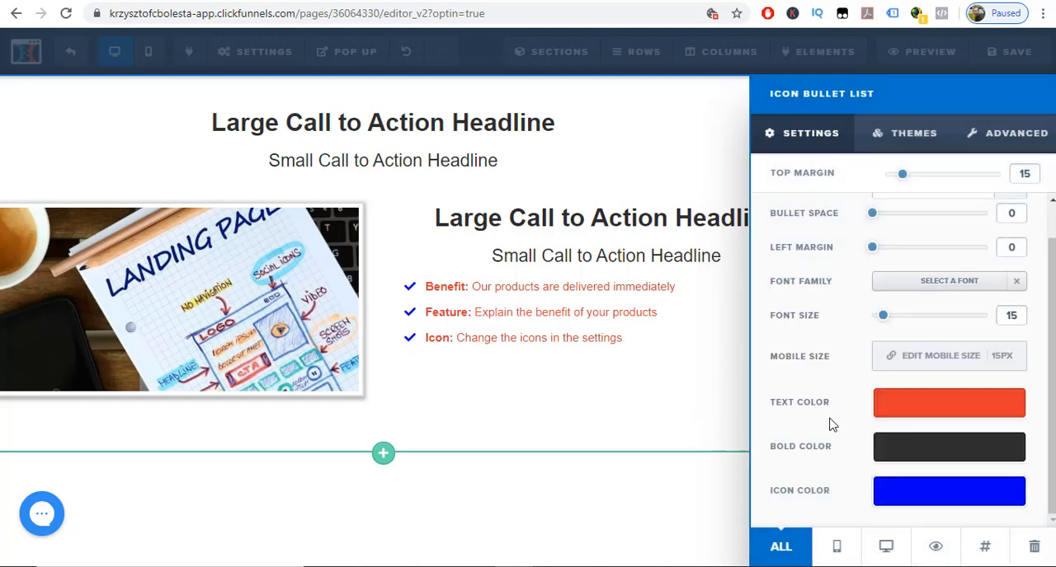
Set the bullet list's bold color to dark blue #0a0bb2.
left_click(896, 451)
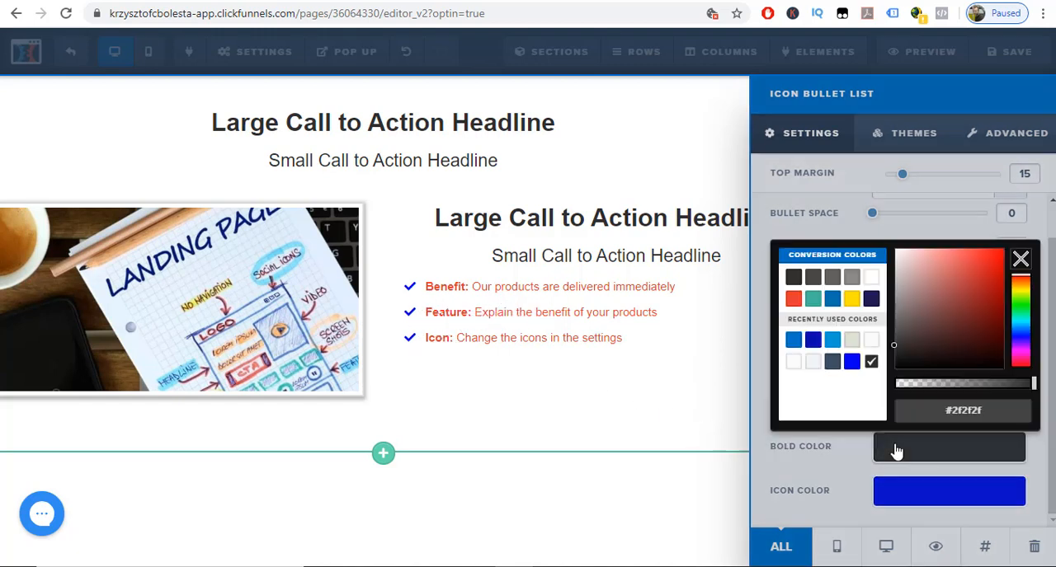
left_click(813, 346)
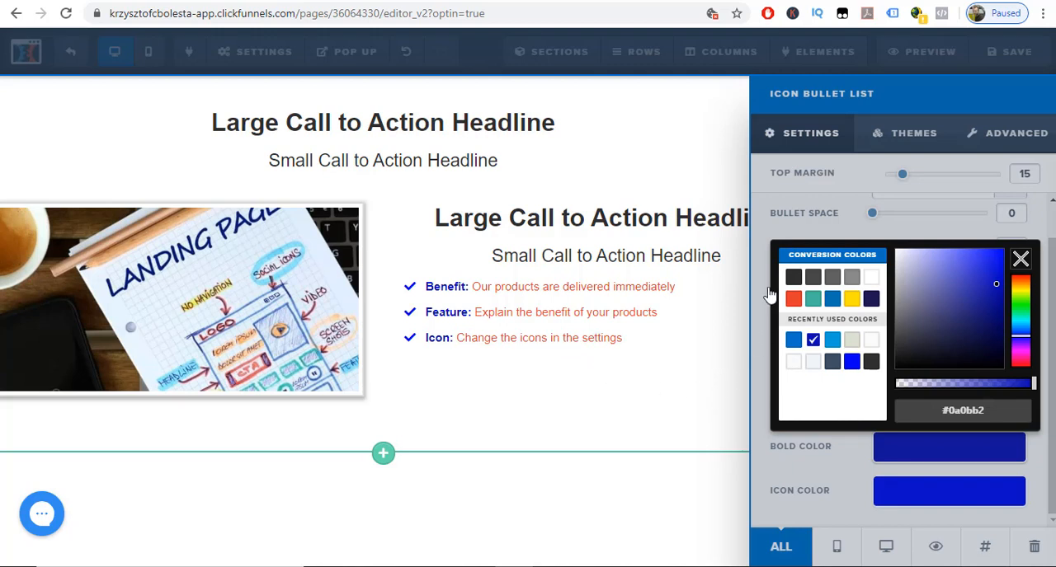
left_click(765, 182)
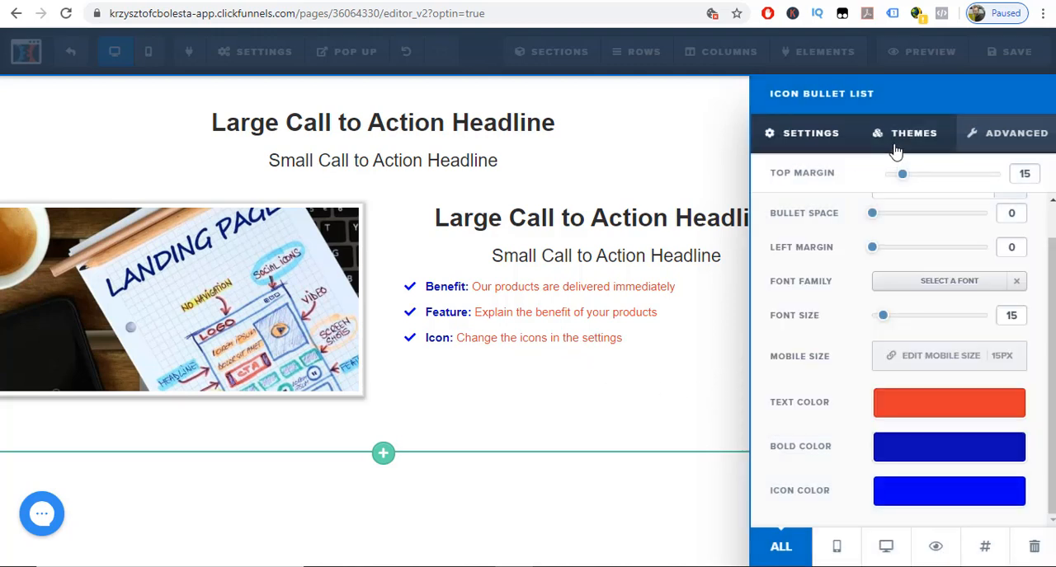
Try the green boxed, green square icon and round white icon themes on the bullet list, and settle on the light square icon theme.
left_click(904, 136)
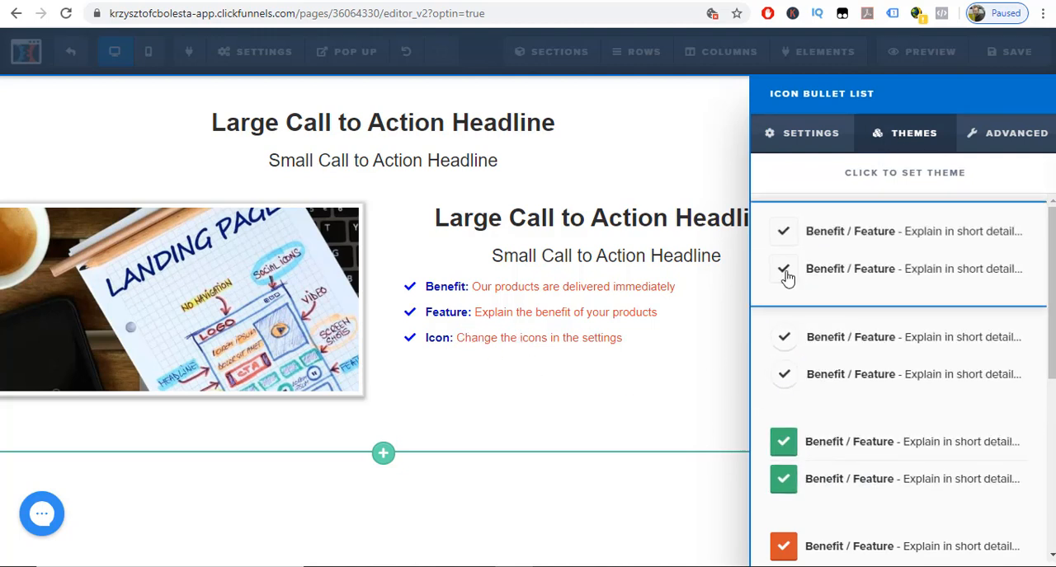
scroll(783, 272, "down", 1)
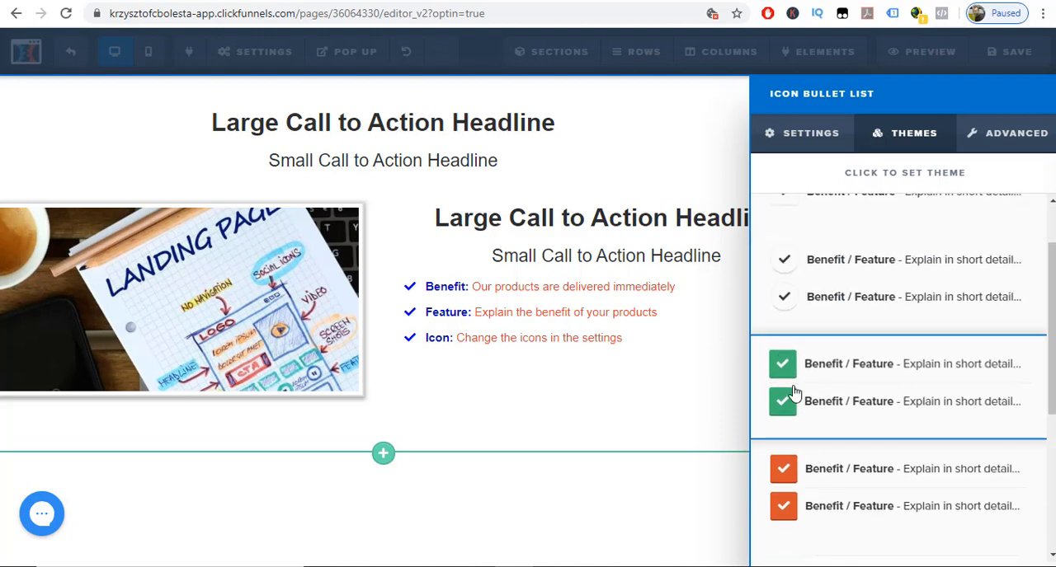
scroll(813, 413, "down", 2)
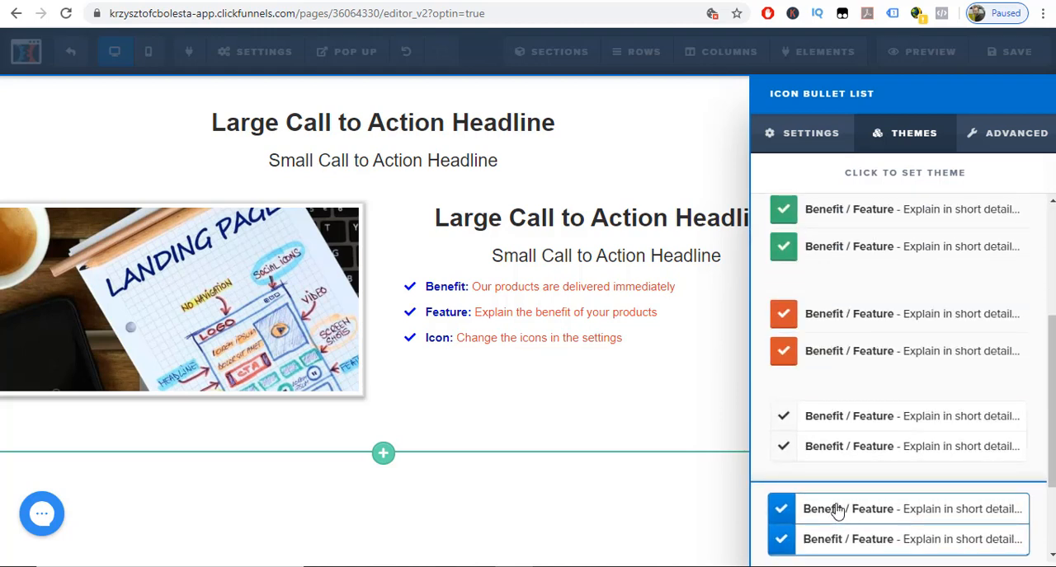
scroll(819, 299, "down", 2)
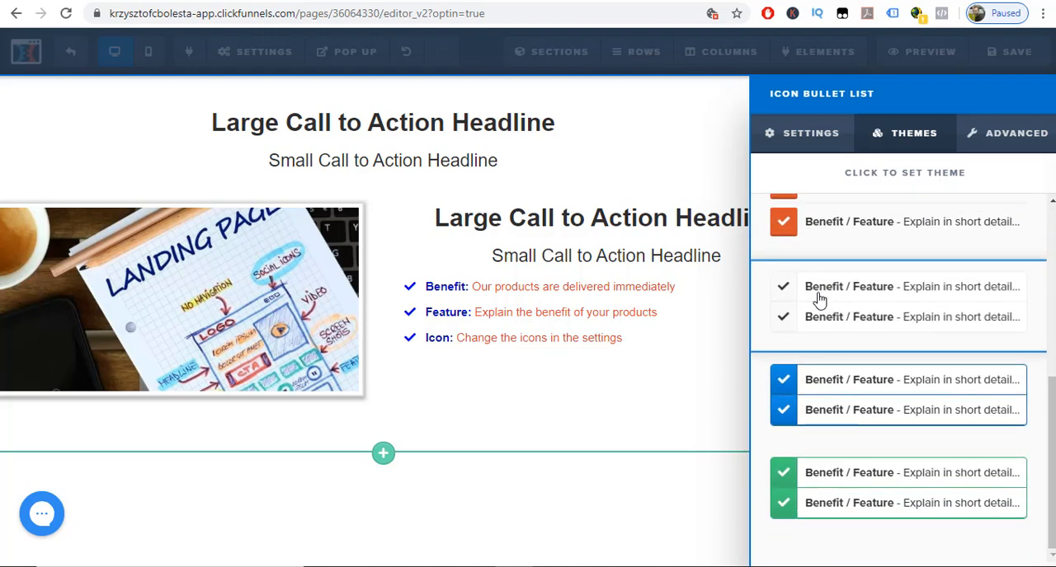
left_click(814, 490)
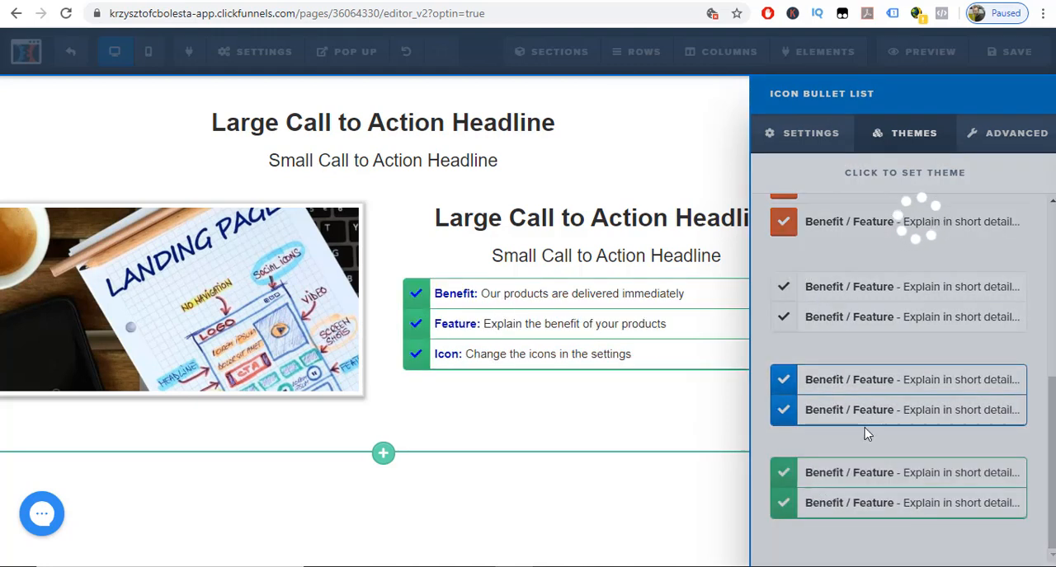
left_click(798, 478)
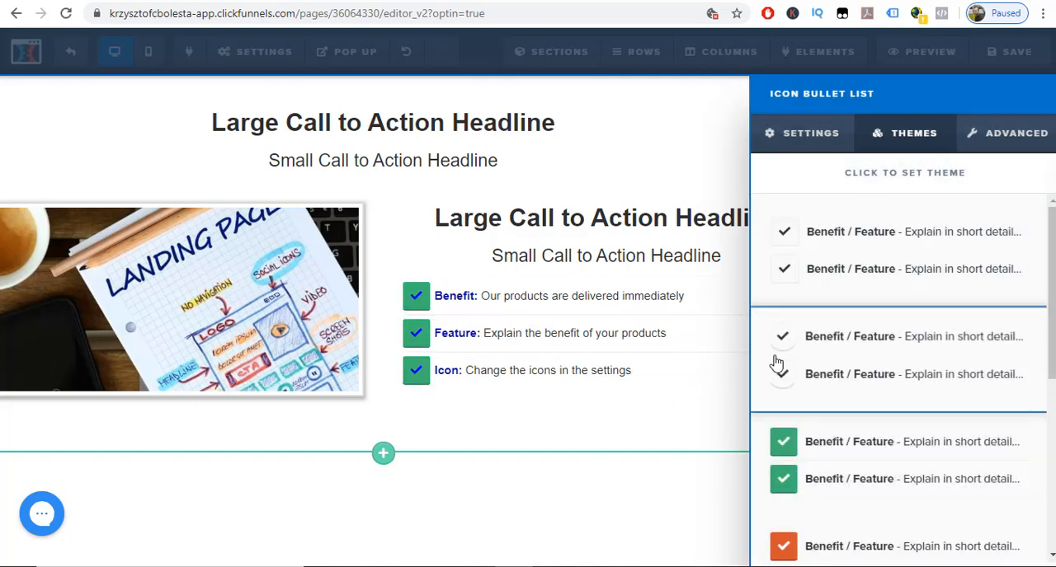
left_click(790, 363)
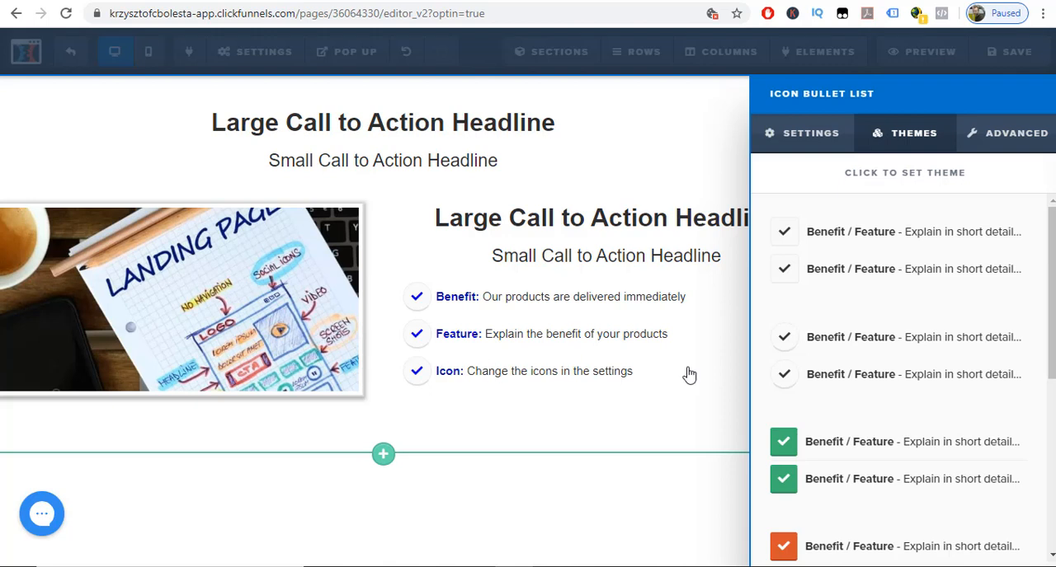
left_click(822, 269)
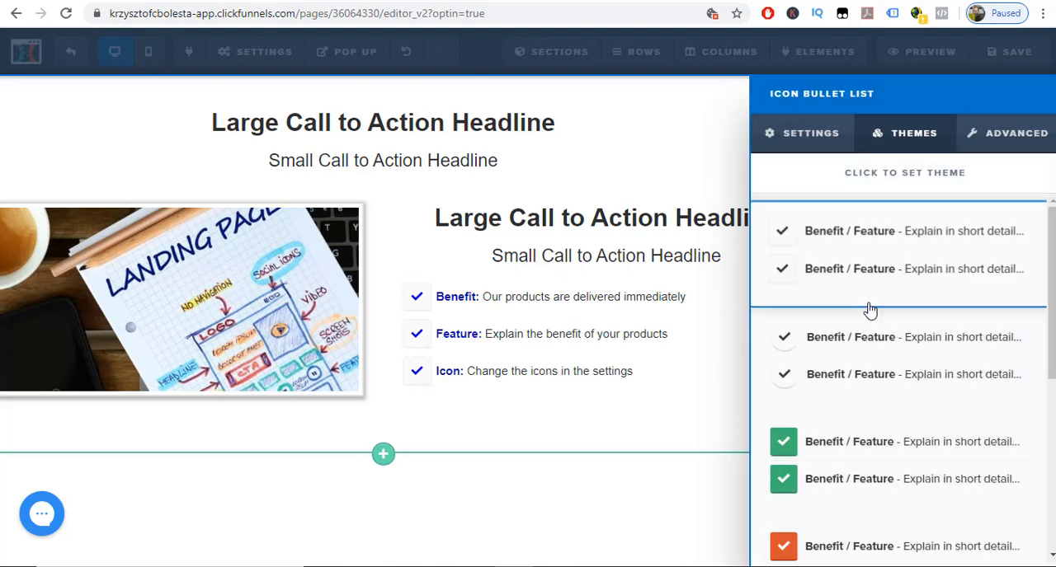
scroll(945, 306, "down", 4)
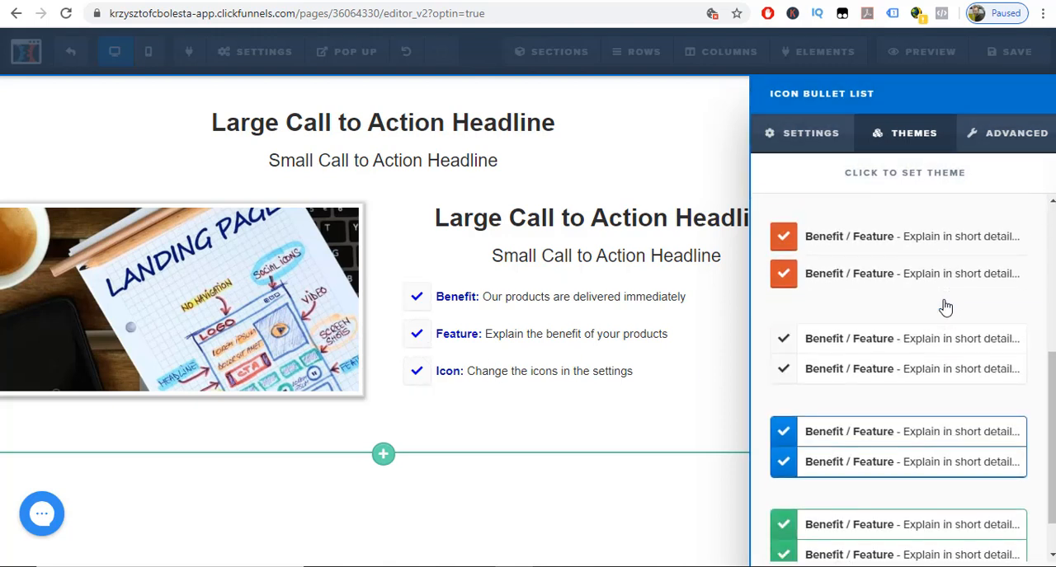
scroll(941, 322, "up", 2)
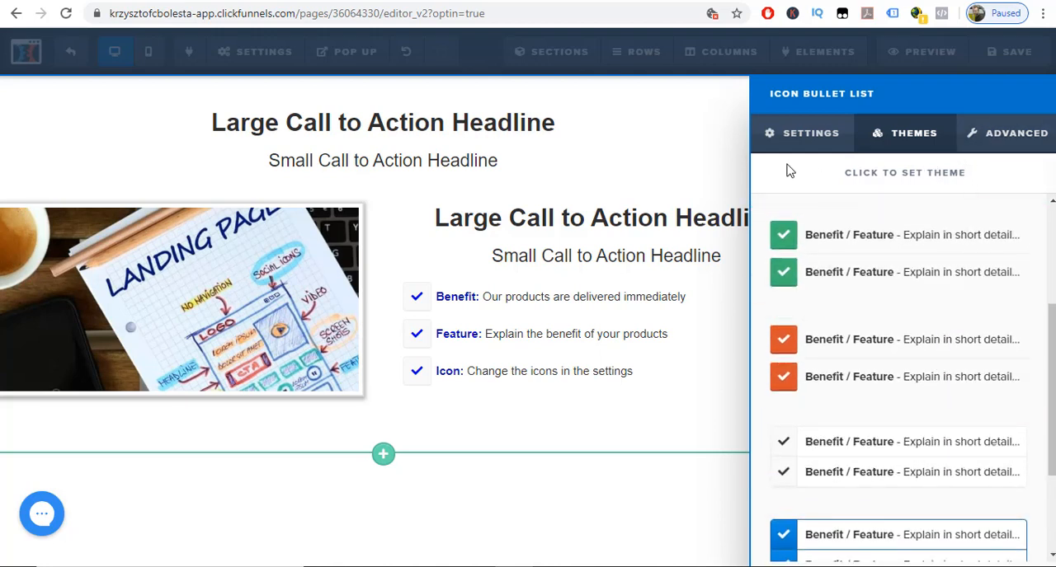
Try the far fa-angry icon for the first bullet, Benefit.
left_click(1008, 137)
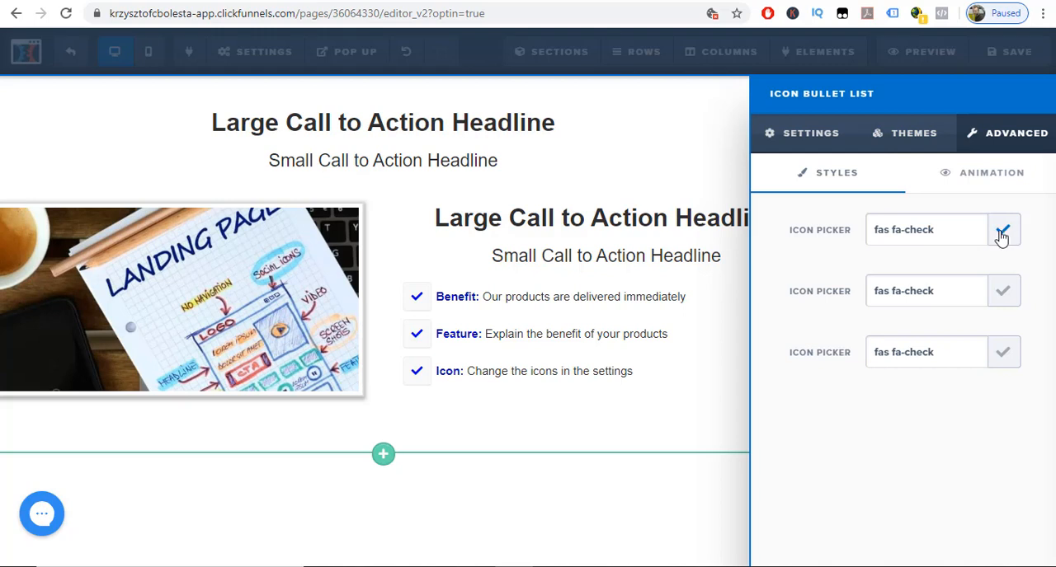
left_click(956, 238)
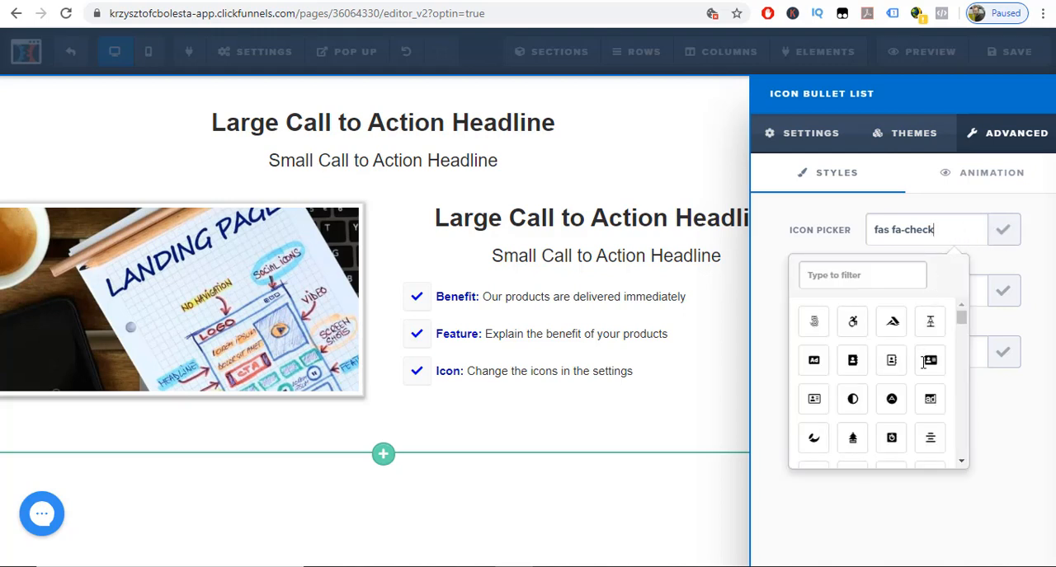
left_click(961, 464)
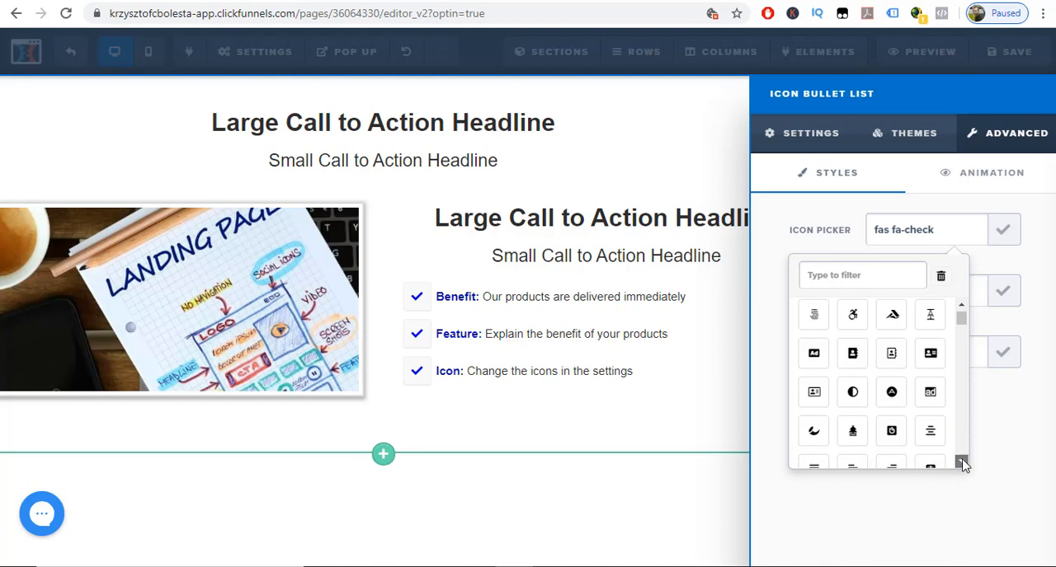
left_click(961, 464)
left_click(961, 463)
left_click(961, 464)
left_click(961, 463)
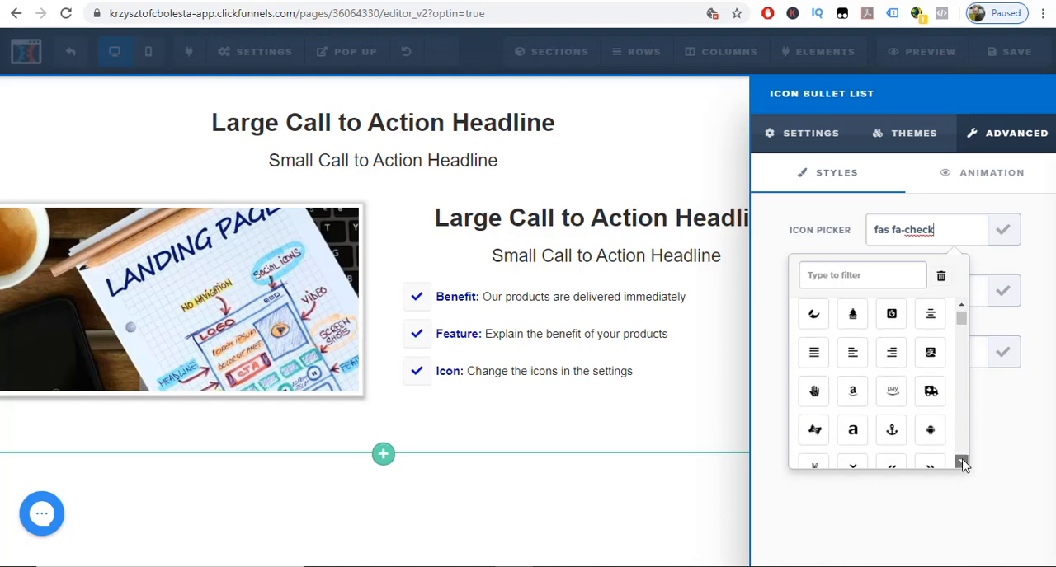
left_click(962, 463)
left_click(961, 463)
left_click(961, 464)
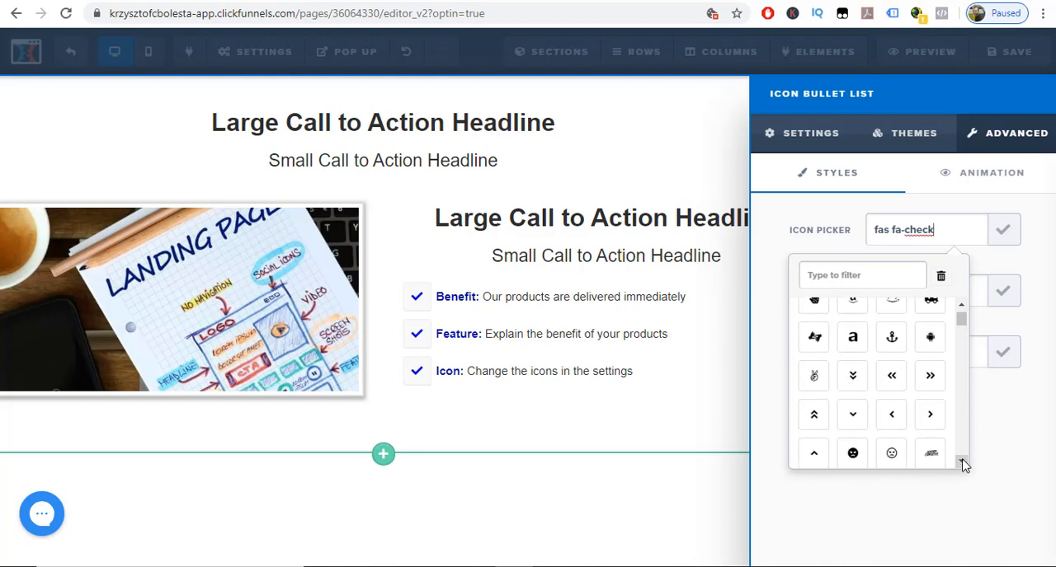
left_click(889, 458)
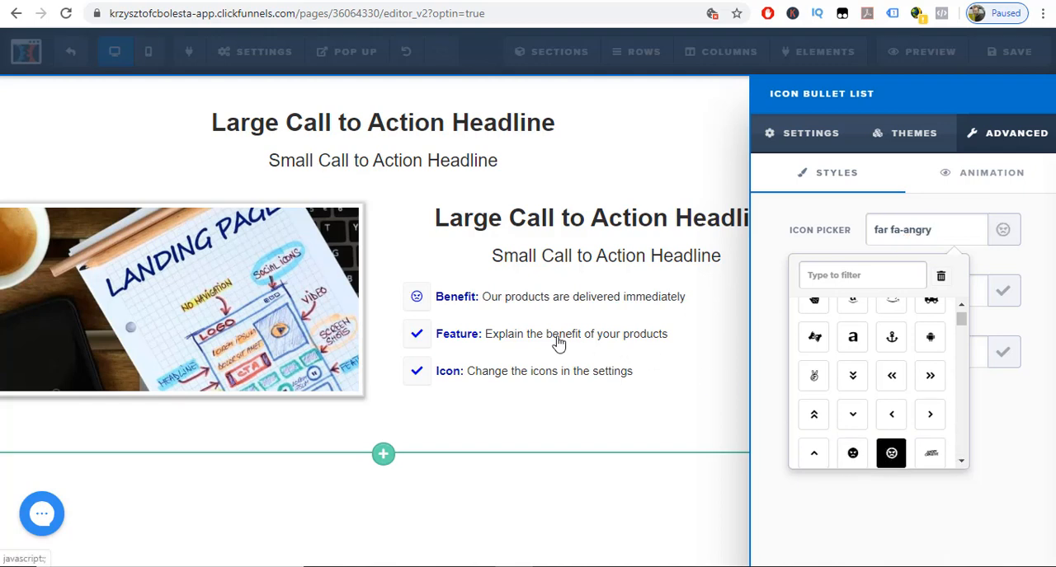
Try the fab fa-apple icon for the first bullet, and replace it with the double-up-arrow icon fas fa-angle-double-up.
left_click(961, 465)
left_click(962, 464)
left_click(962, 464)
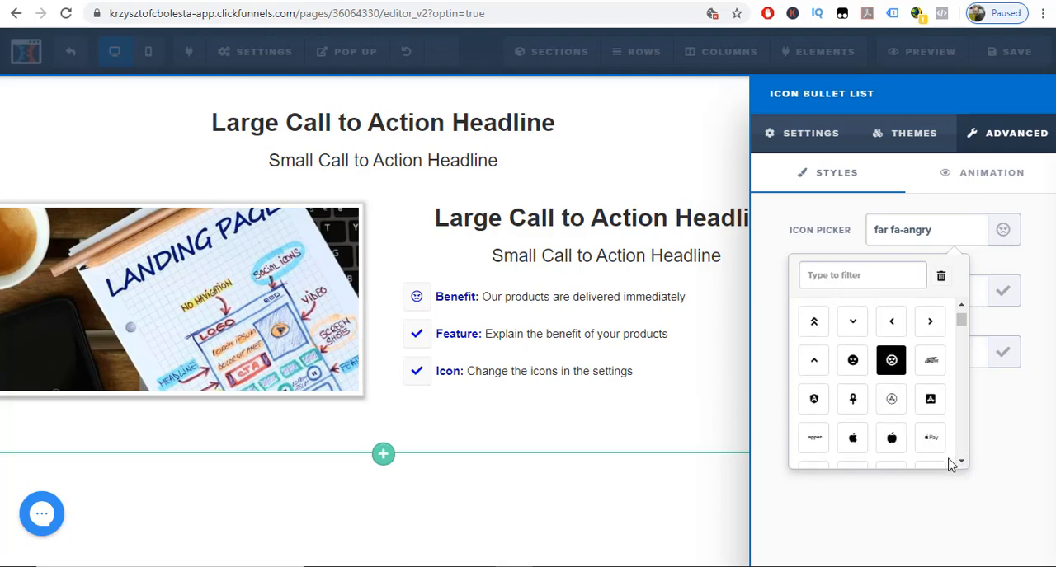
left_click(852, 437)
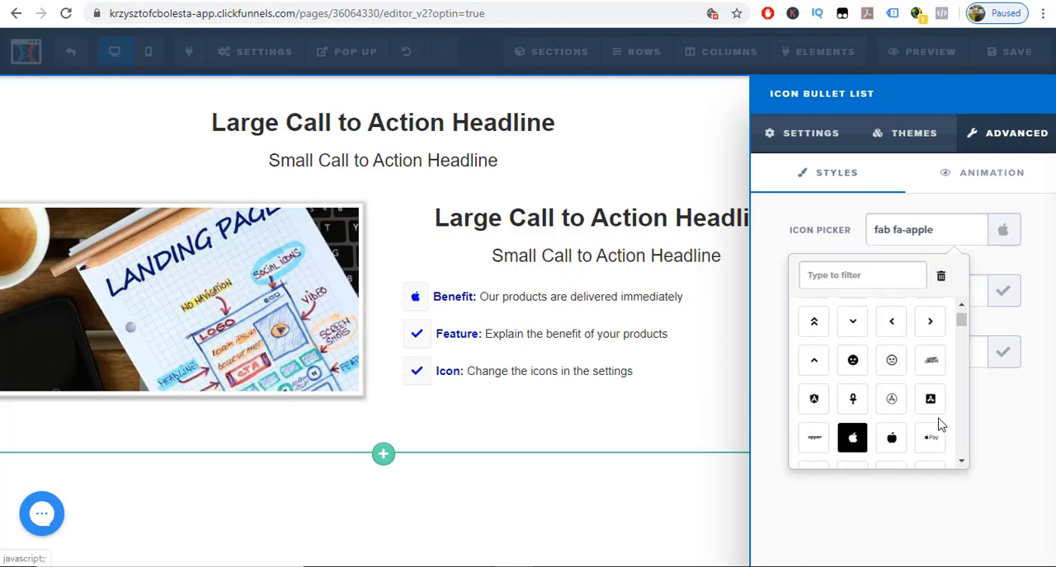
left_click(825, 330)
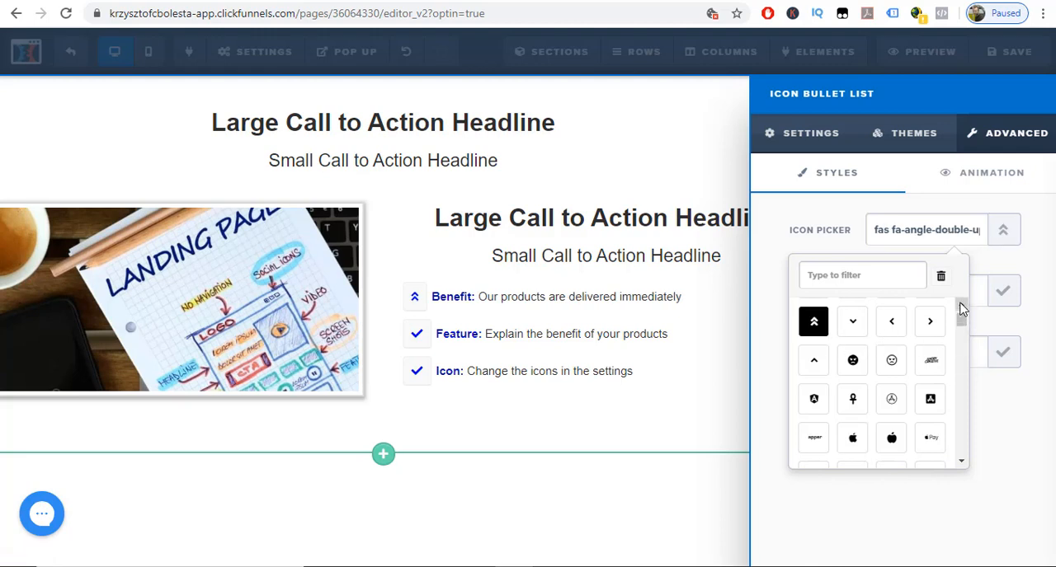
left_click_drag(961, 321, 961, 307)
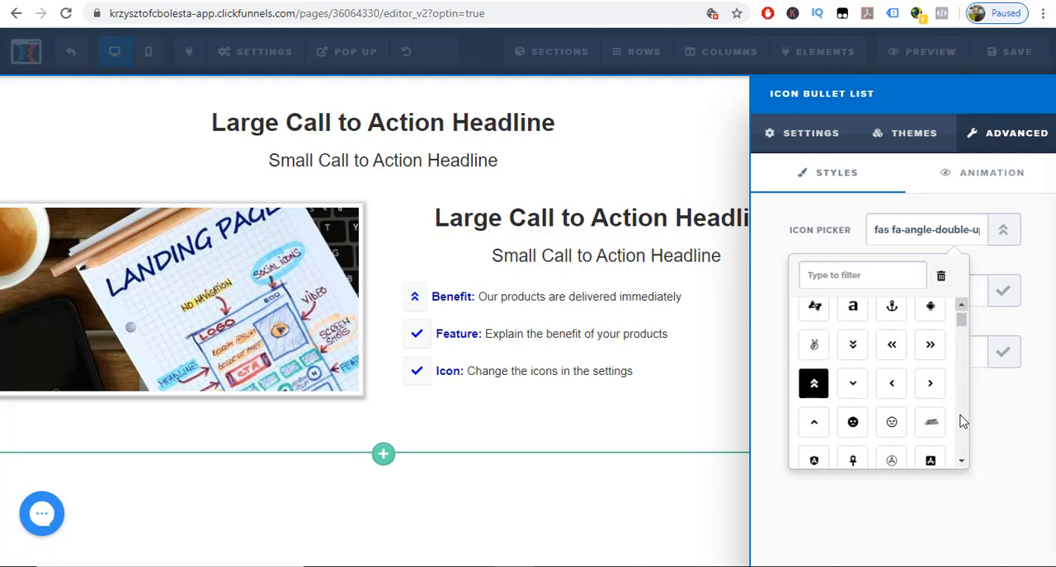
Set the first bullet's icon to the down arrow fas fa-arrow-down.
left_click(963, 465)
left_click_drag(963, 466, 962, 466)
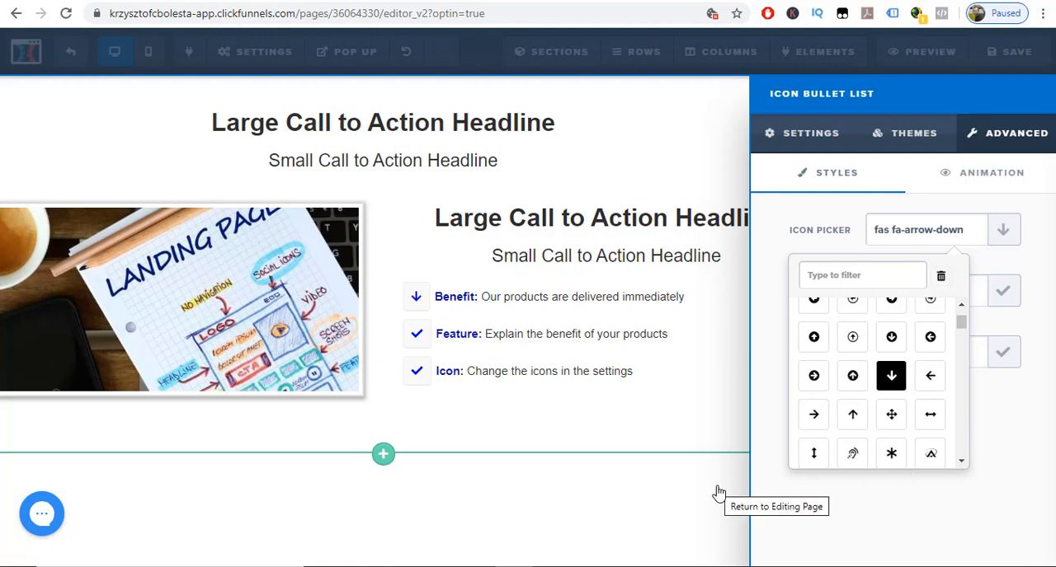
Browse the further icons offered for the first bullet, and close the bullet list settings.
left_click(963, 463)
left_click(963, 463)
left_click(963, 463)
left_click(963, 463)
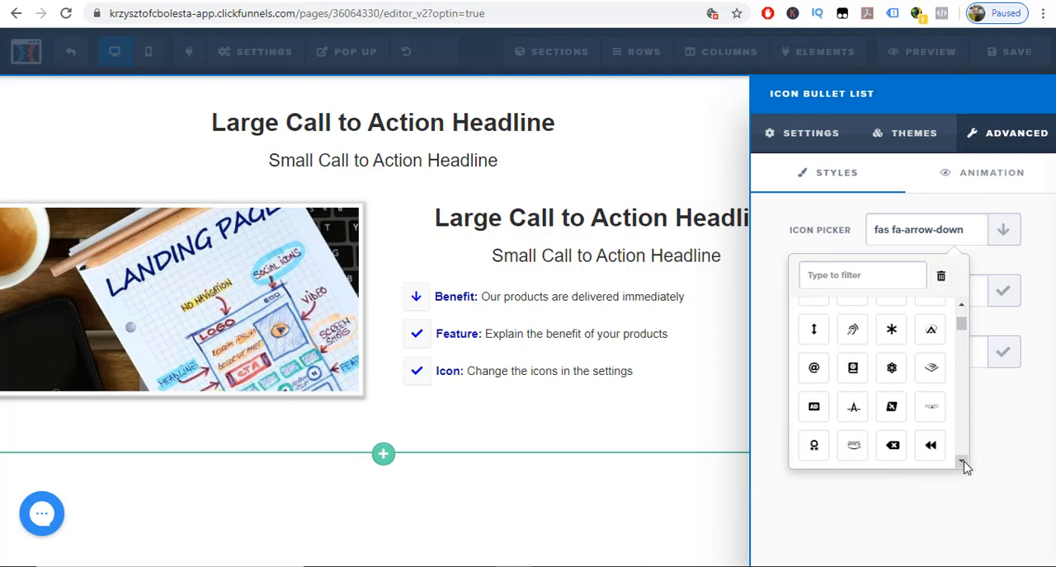
left_click(960, 463)
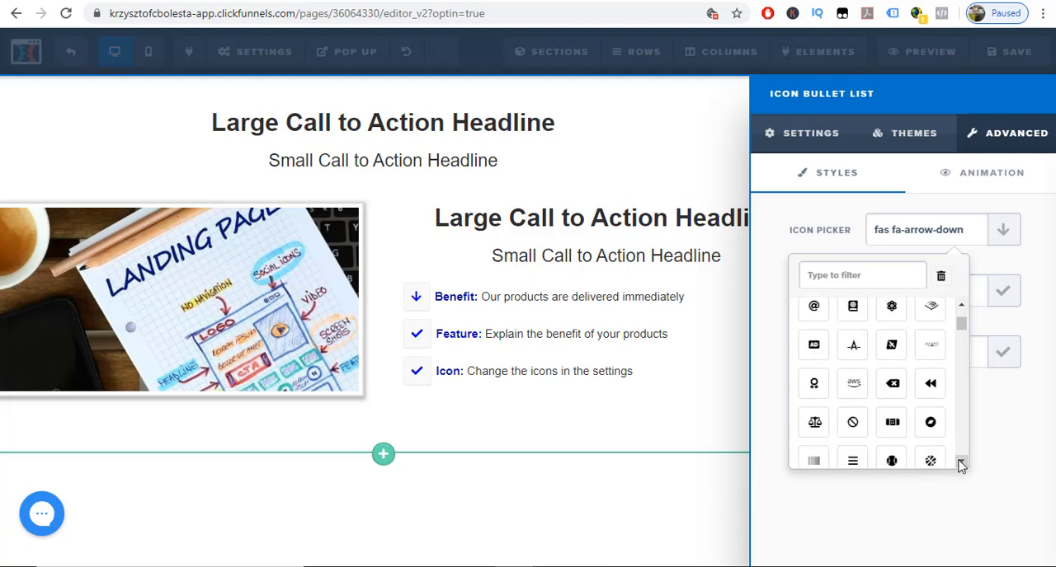
left_click(961, 463)
left_click(961, 463)
left_click(961, 463)
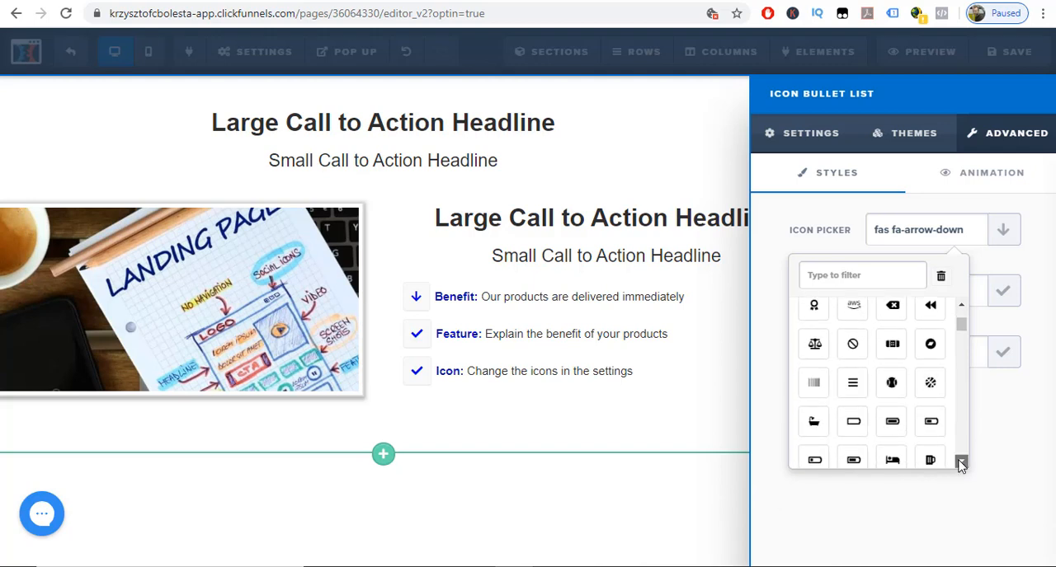
left_click(961, 463)
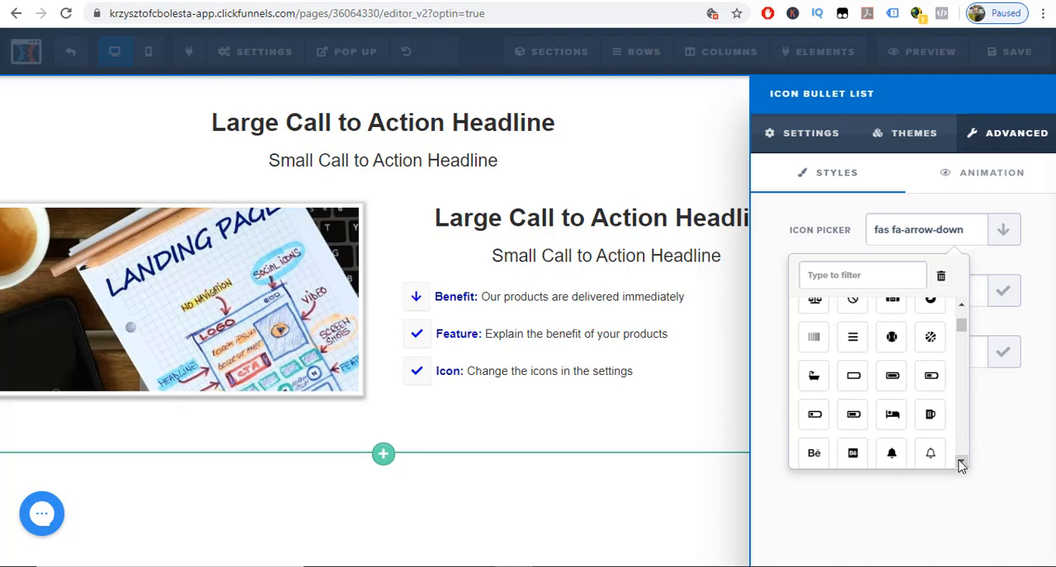
left_click(732, 493)
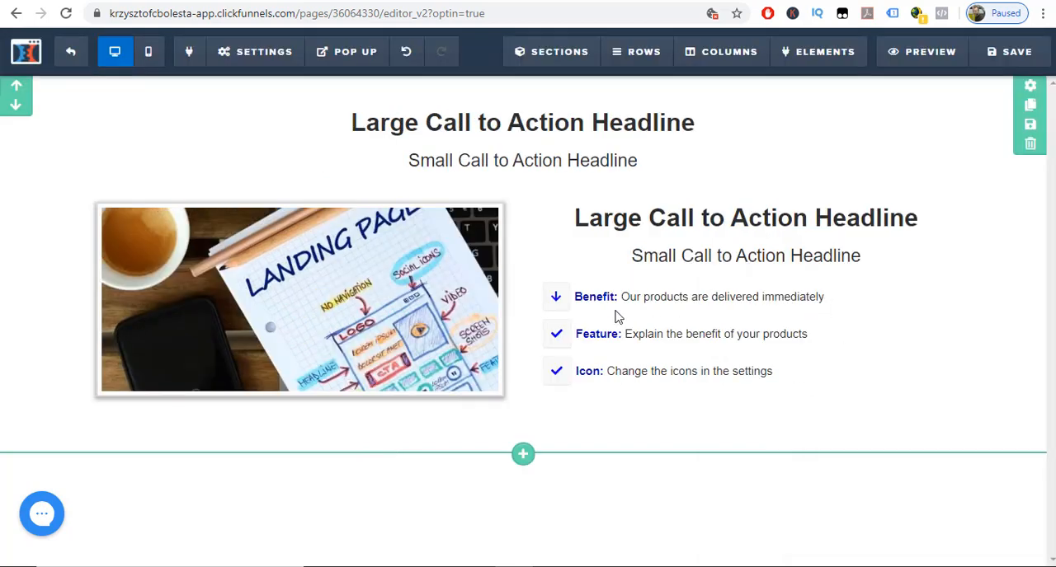
Preview the page, save it in the editor, and reload the preview to show the saved version.
left_click(912, 60)
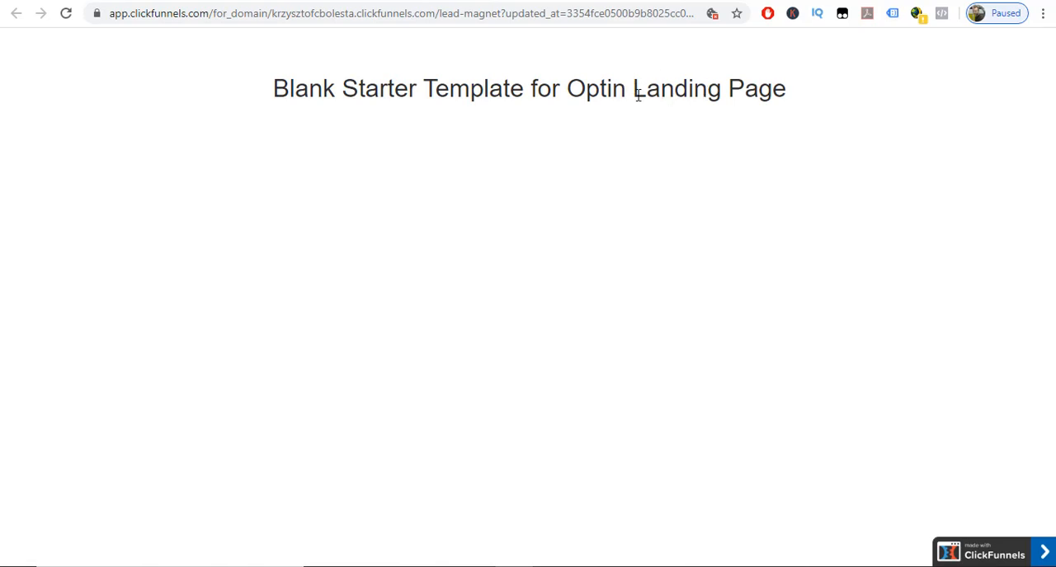
left_click(247, 1)
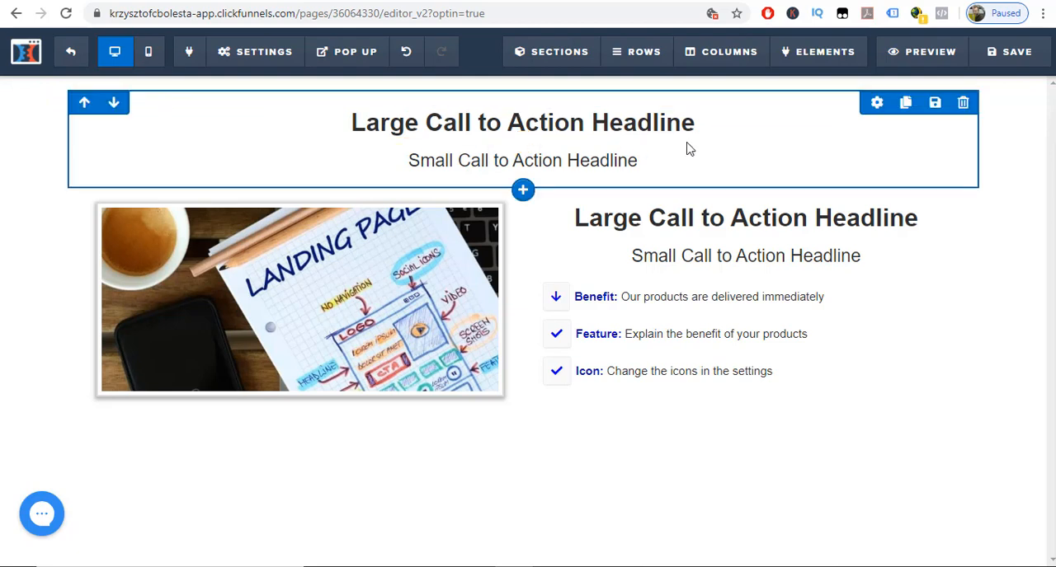
left_click(1003, 54)
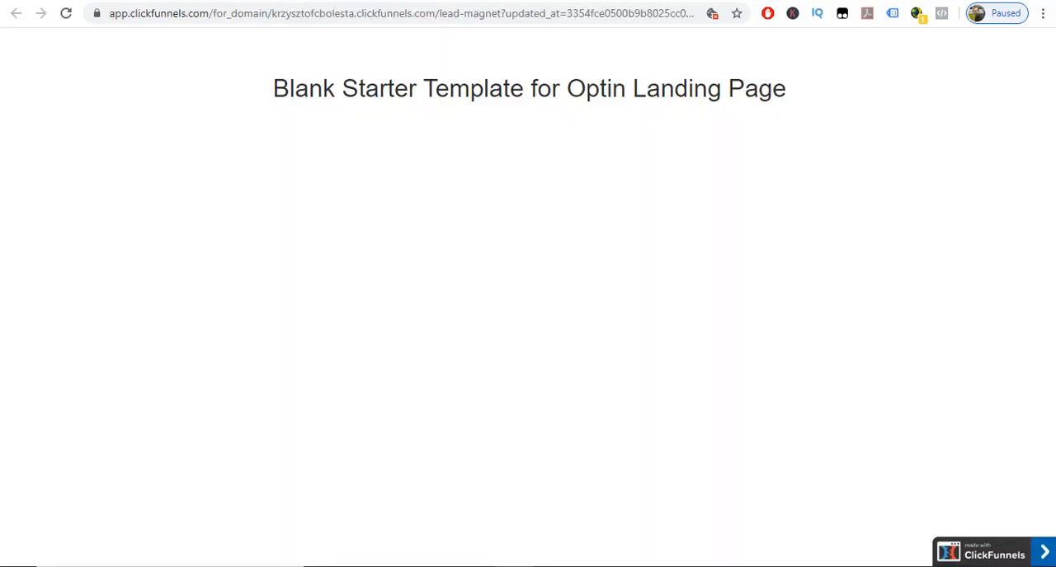
left_click(66, 13)
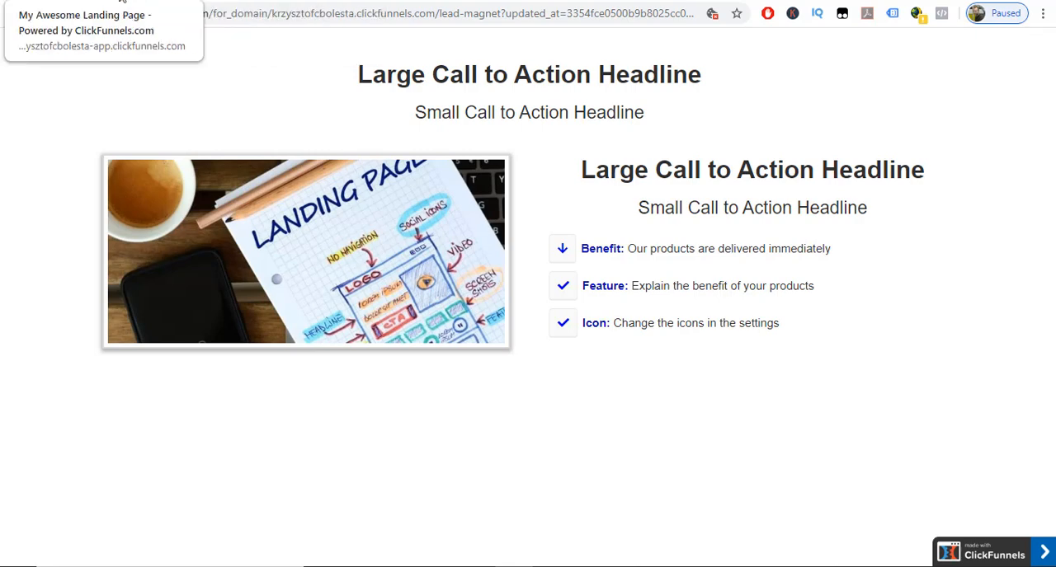
Return to the page editor and set the page's SEO title to "Make Money Online - Free ebook".
left_click(122, 3)
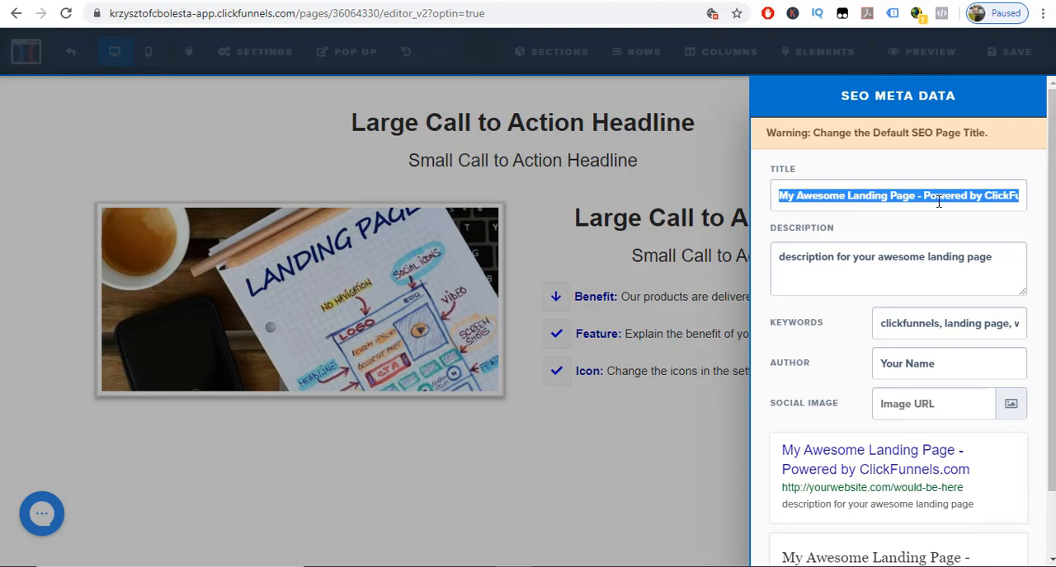
type("Mak")
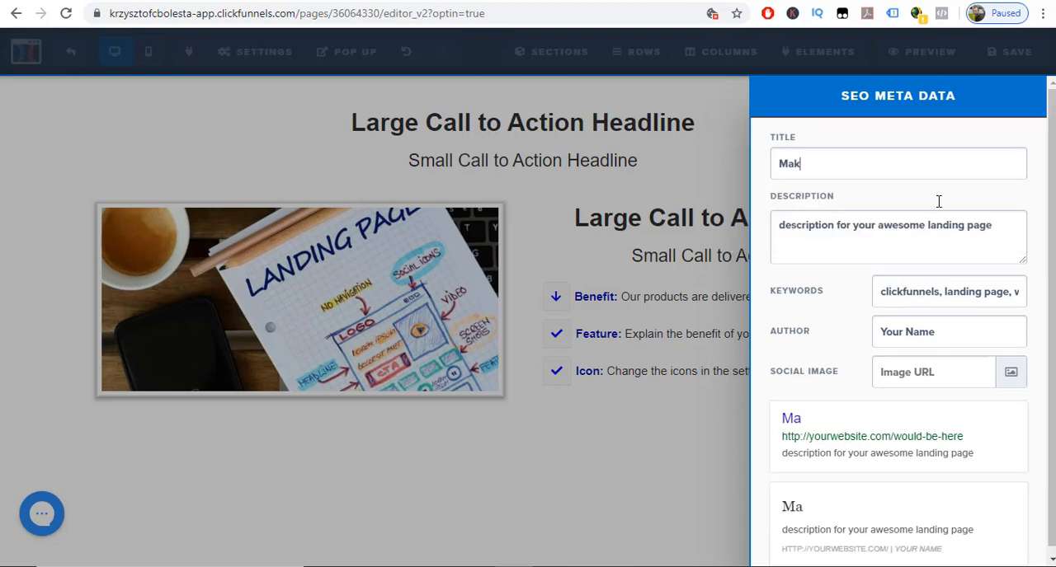
type("e Money O")
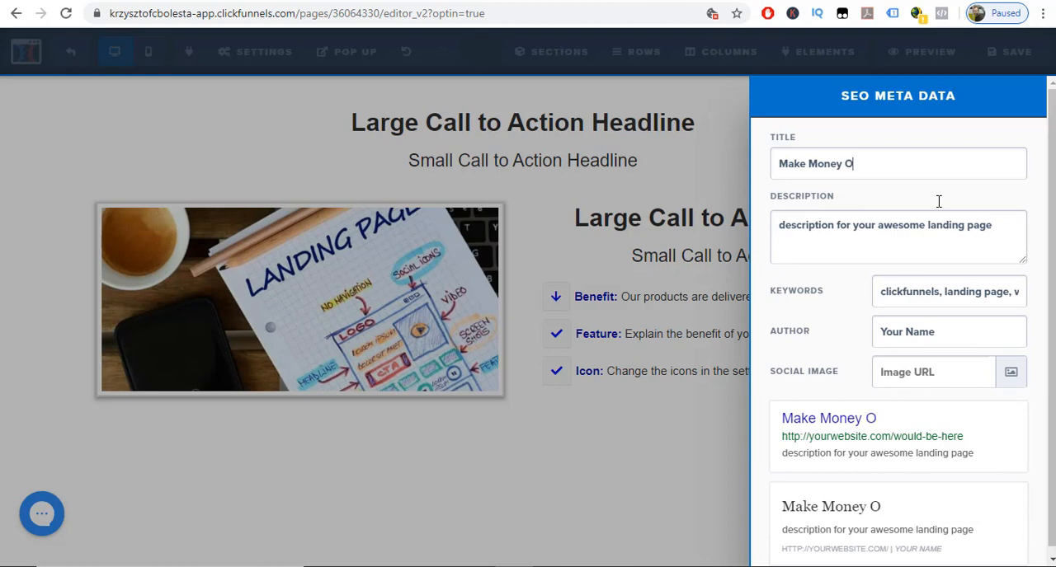
type("nline ")
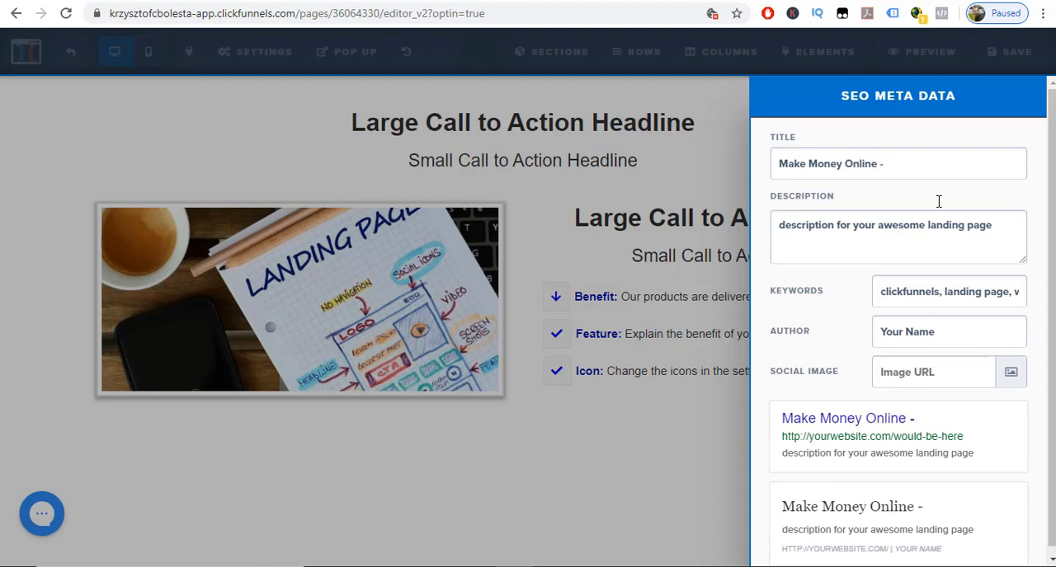
type("- Free")
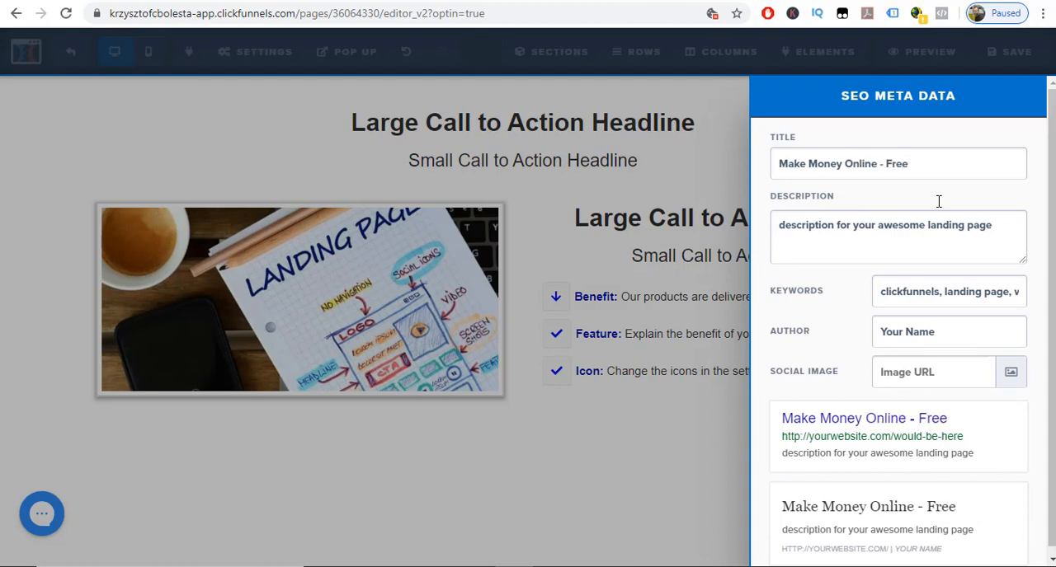
type(" ebook")
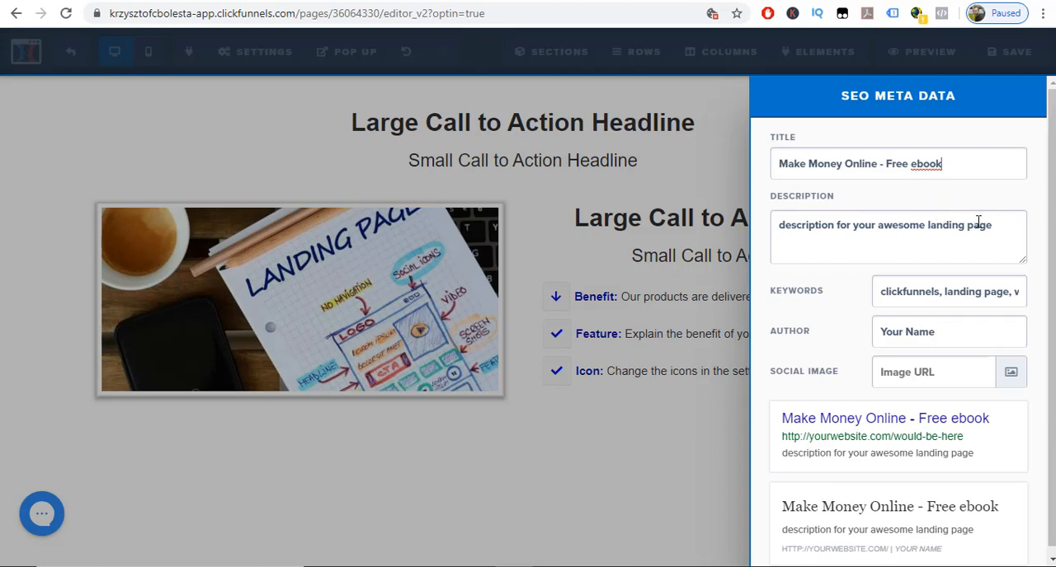
Replace the SEO description with "Please feel free to download my free ebook on how to make money online".
left_click_drag(994, 223, 775, 224)
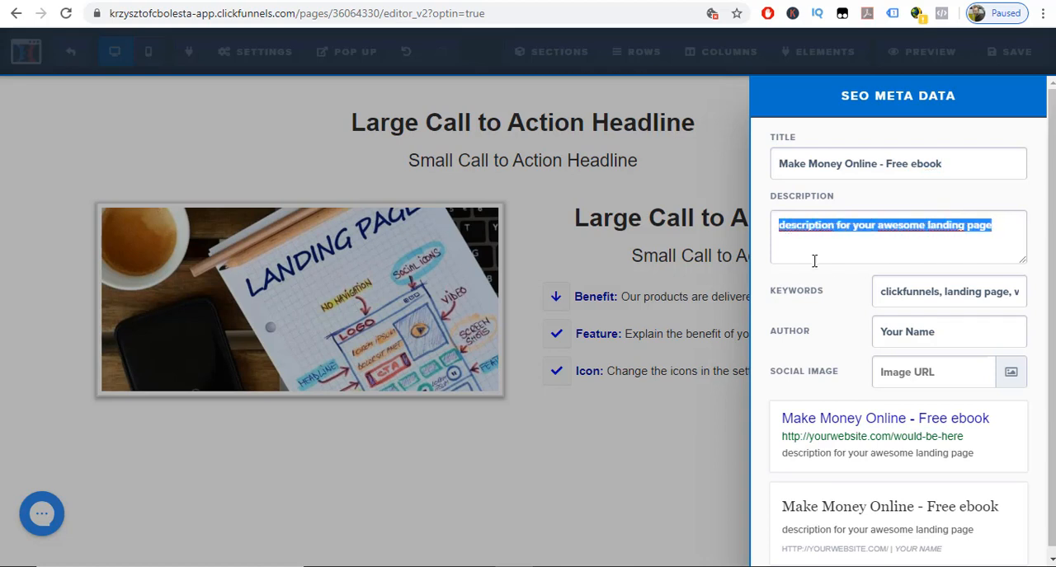
type("Pl")
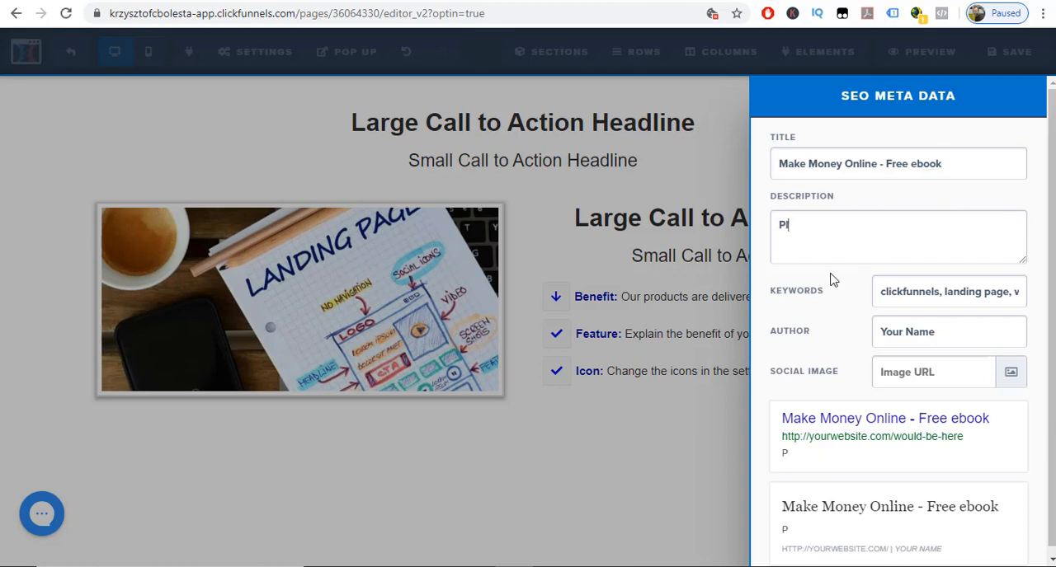
type("ease feel")
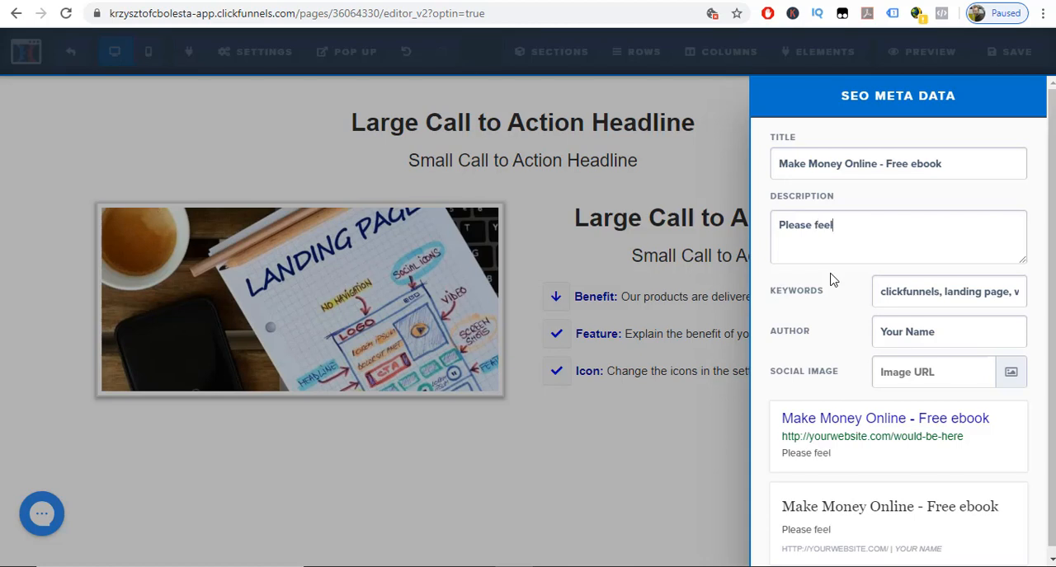
type(" free to download m")
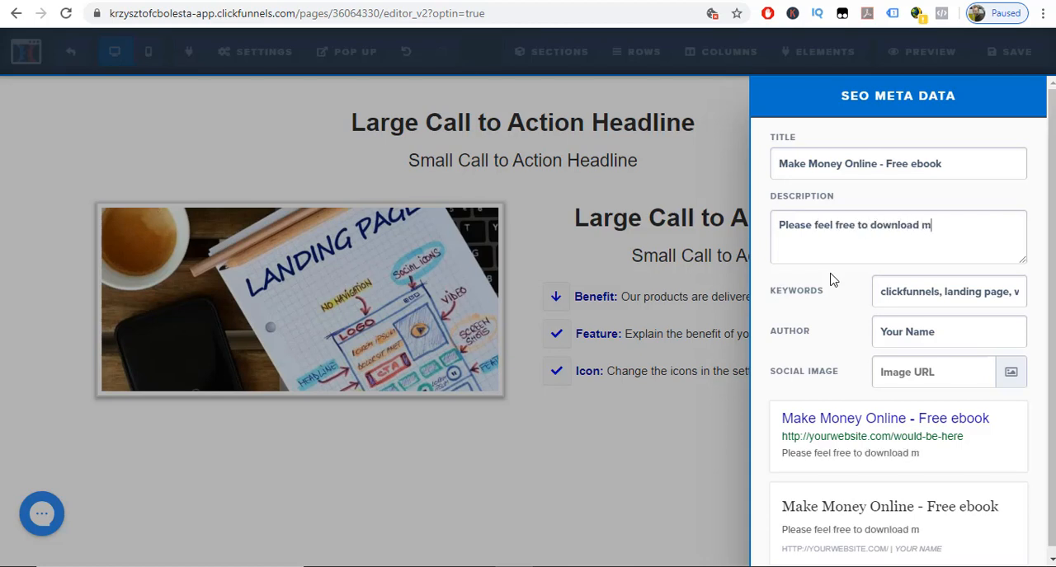
type("y free ebok")
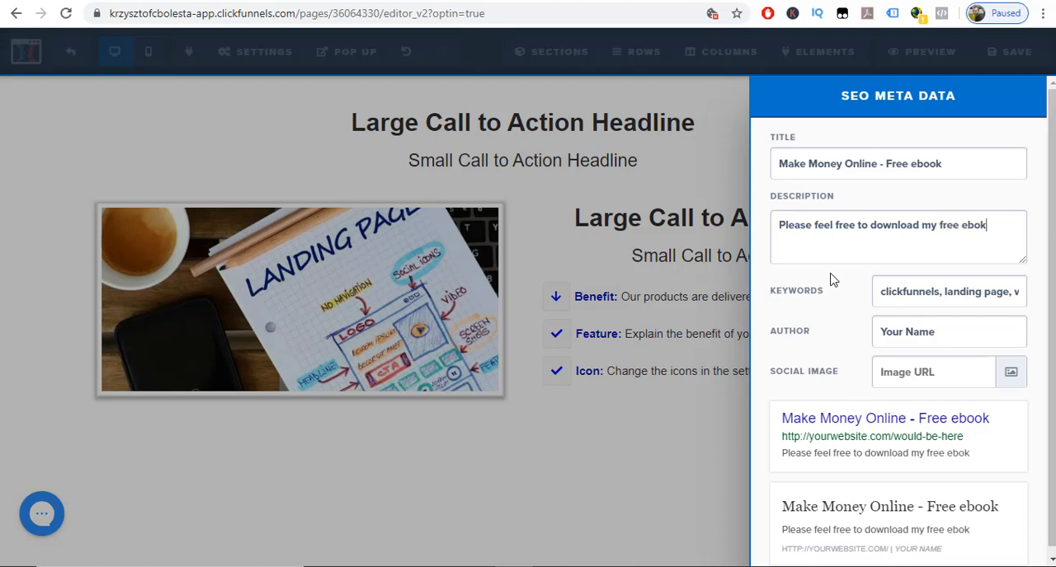
key("BackSpace")
type("ok on how ")
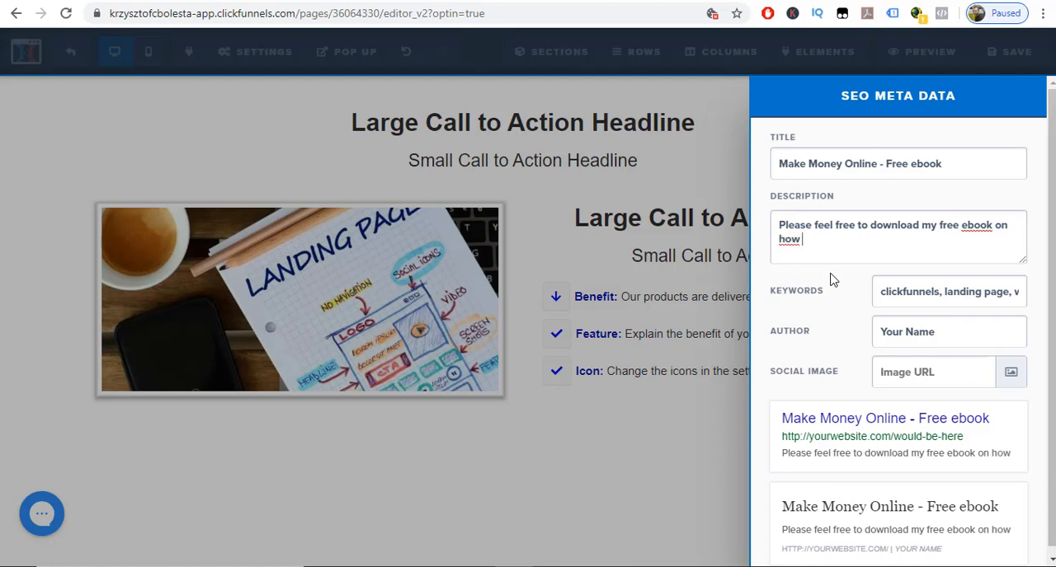
type("to make mo")
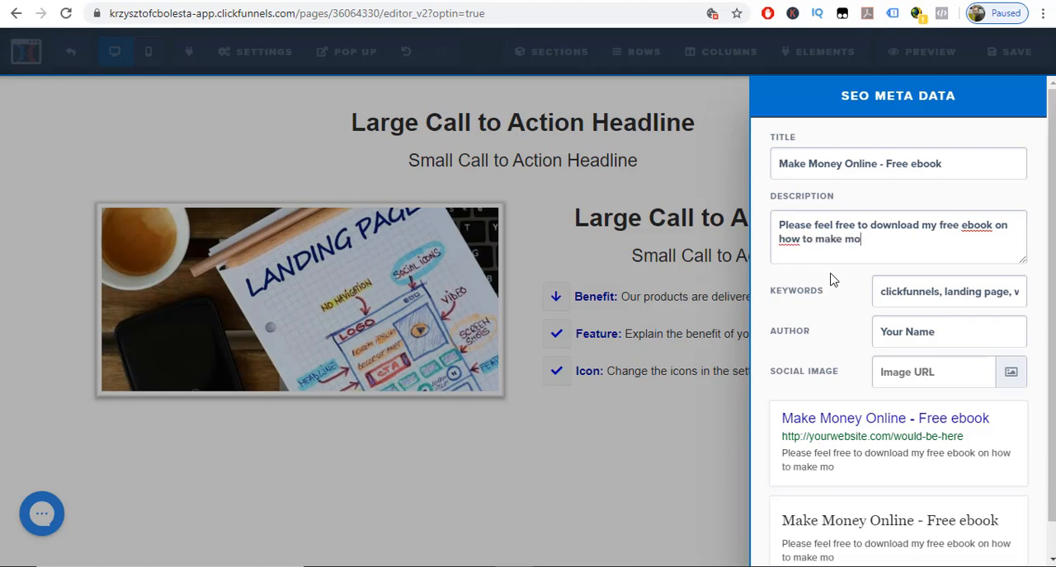
type("ney online")
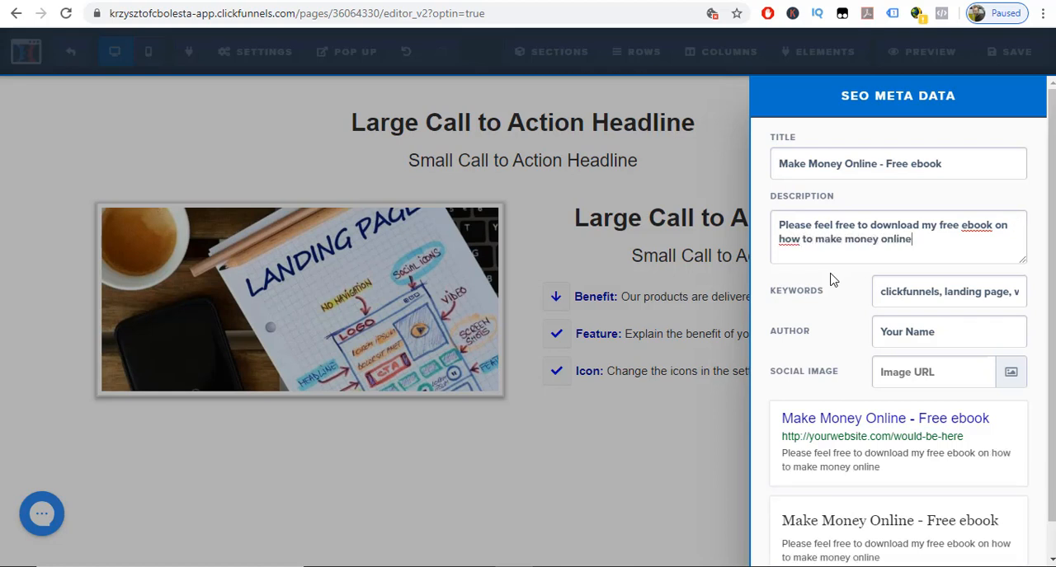
Replace the SEO keywords with "ebook, make money online, home based business".
triple_click(952, 291)
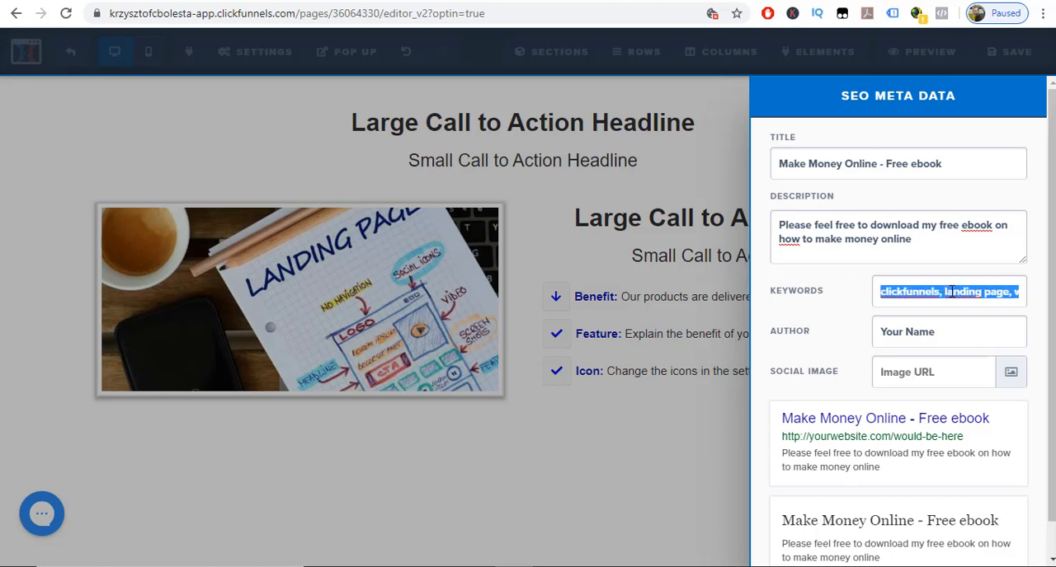
type("eb")
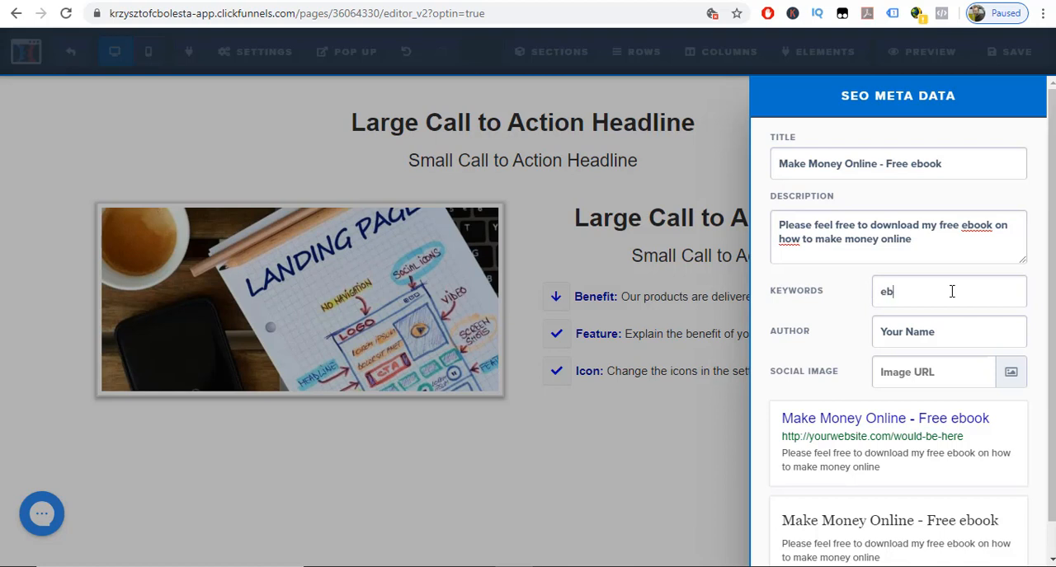
type("ook, make mo")
key("BackSpace")
type("money online")
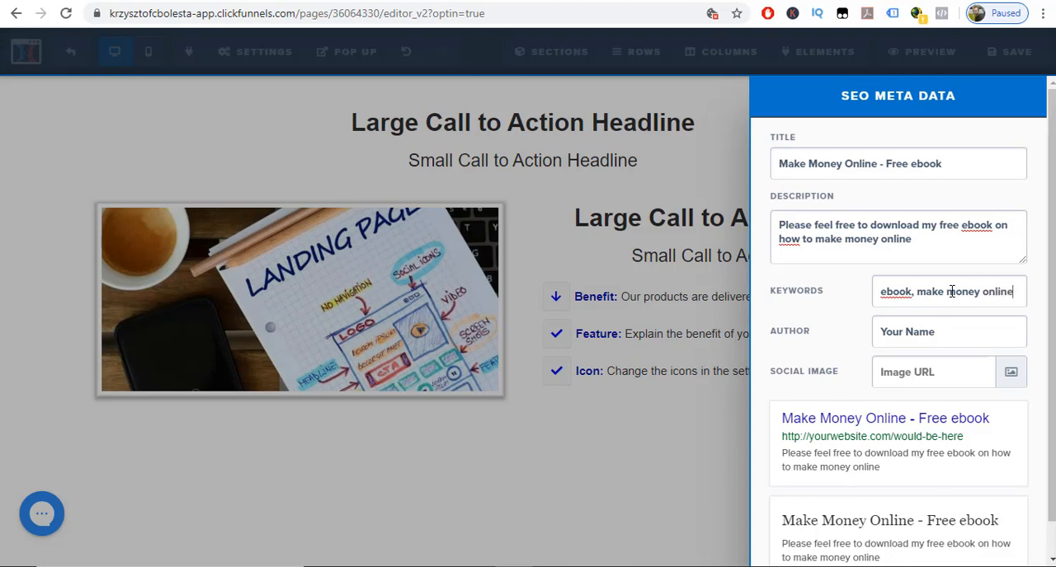
type(", home bas")
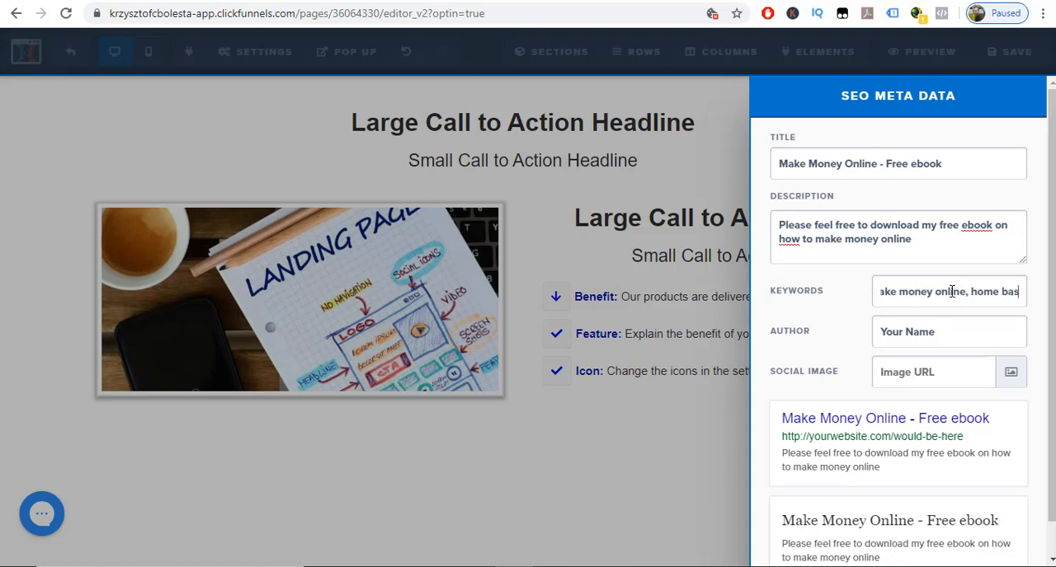
type("ed business")
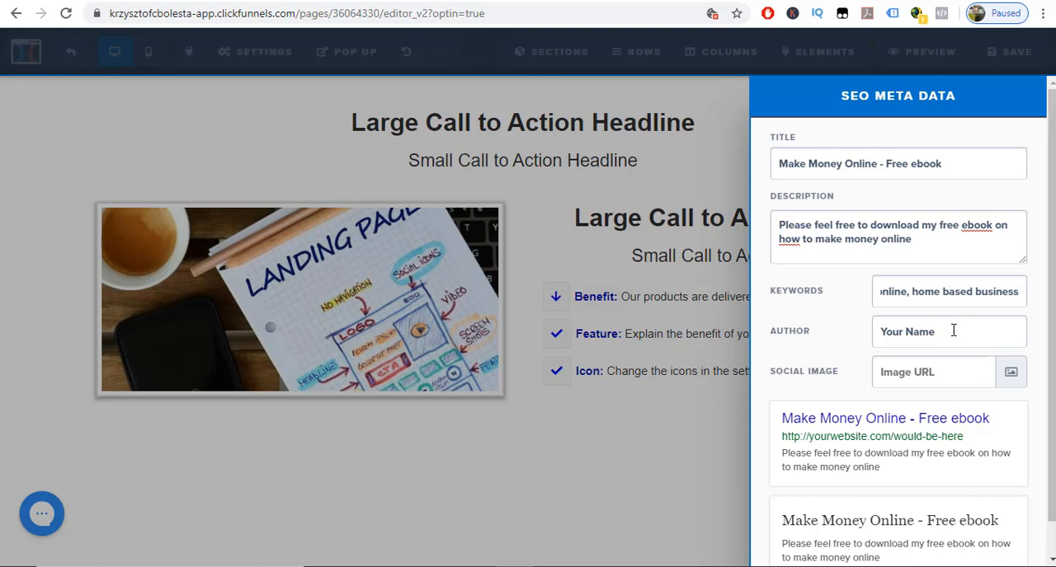
Replace the placeholder in the SEO author field with the author's full name.
triple_click(956, 330)
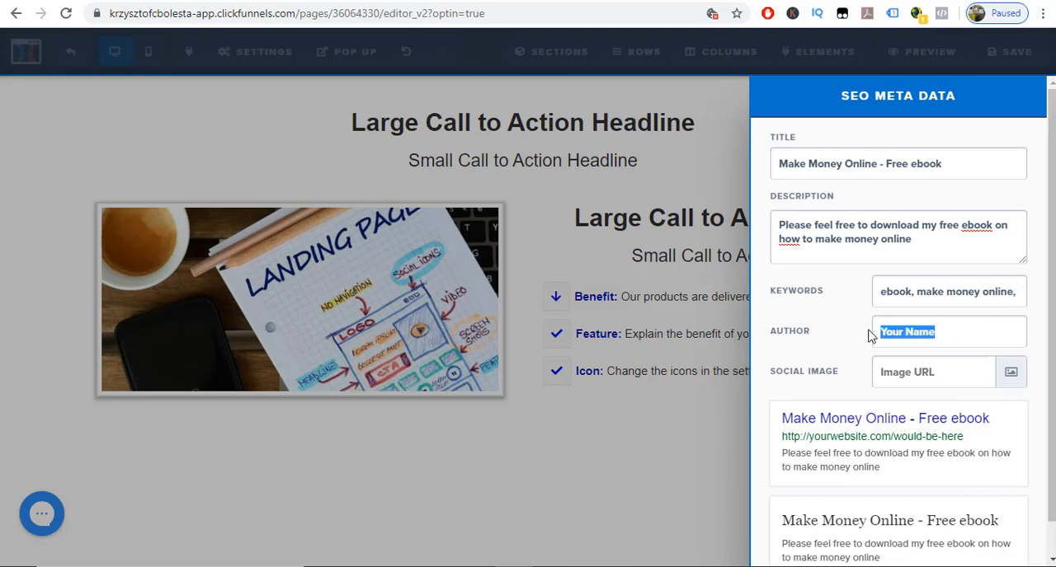
type("Krzyszt")
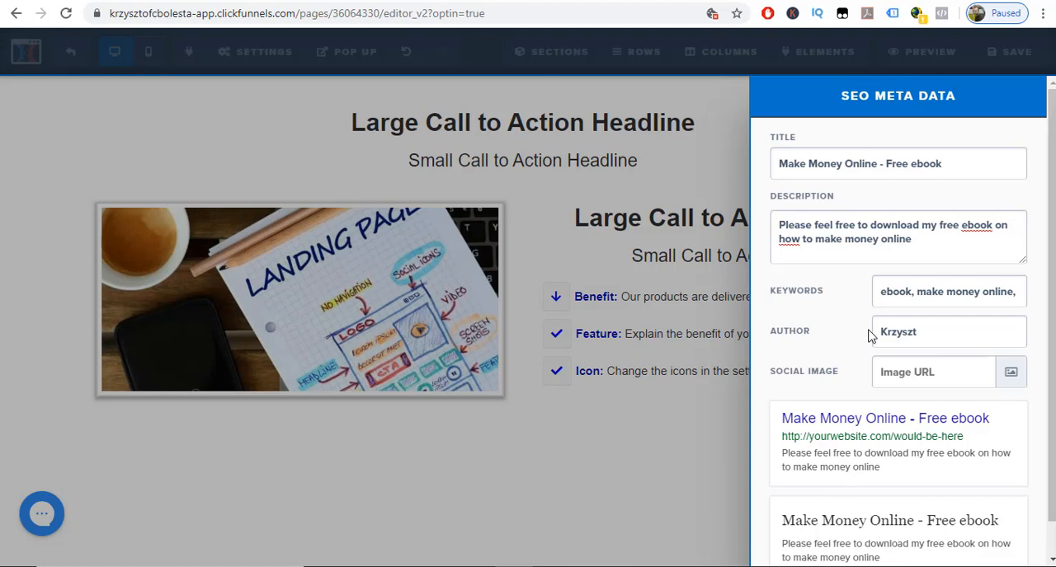
type("of Bolesta")
Set the social image to the landing page sketch photo from the image library, and check the social preview.
scroll(915, 454, "down", 1)
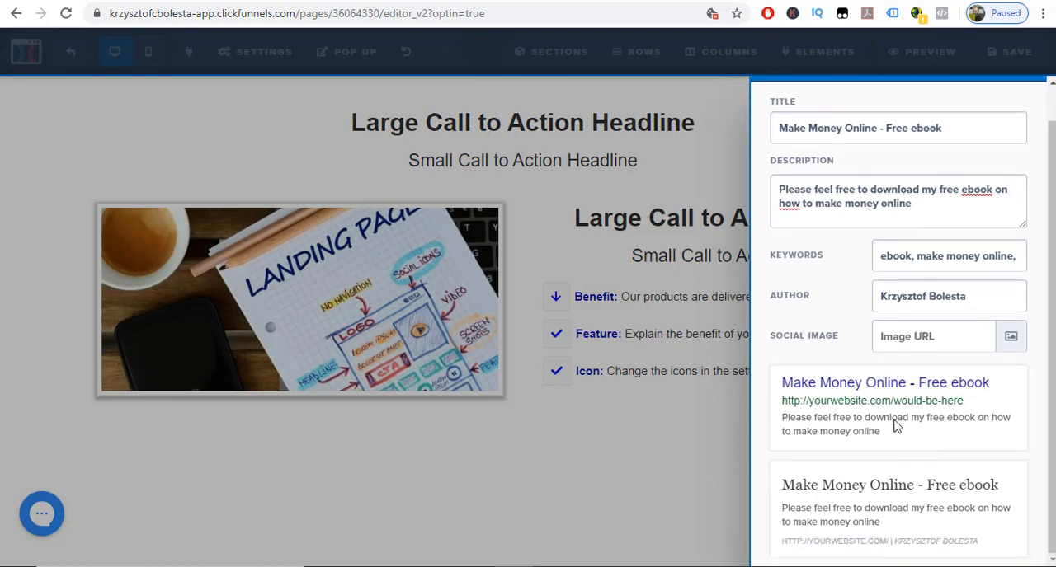
left_click(1008, 341)
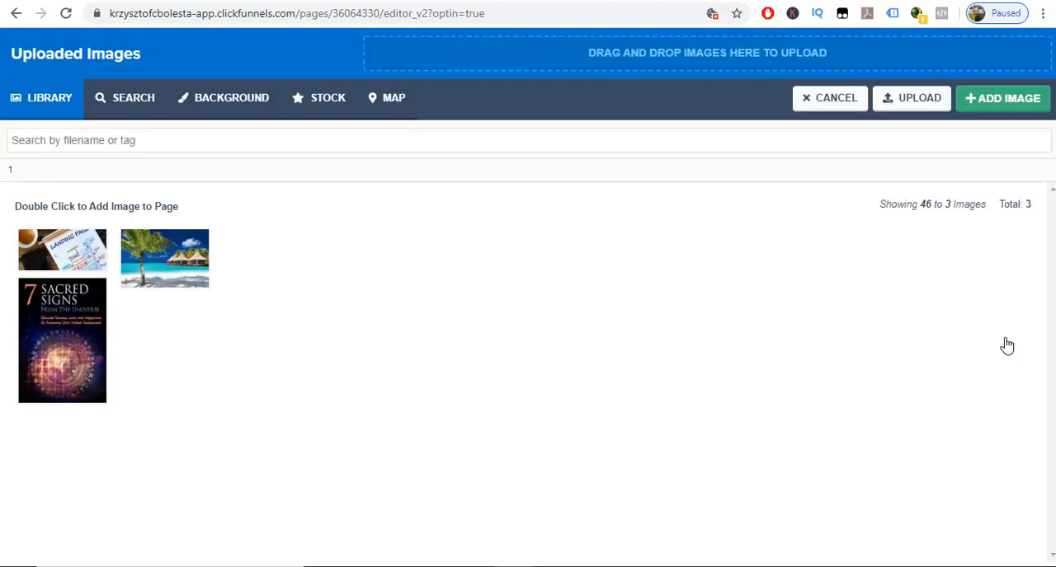
double_click(81, 247)
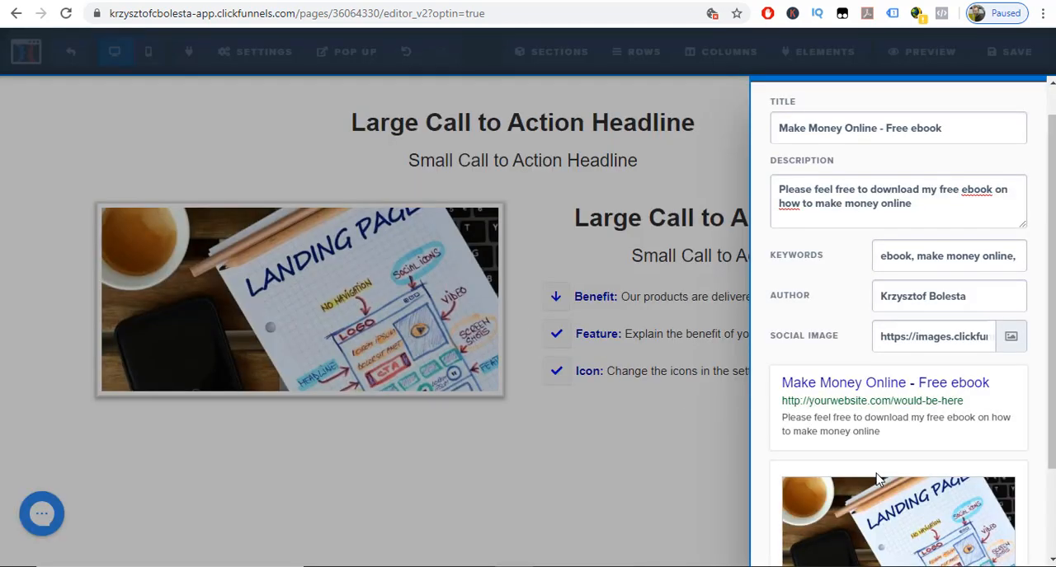
scroll(907, 483, "down", 2)
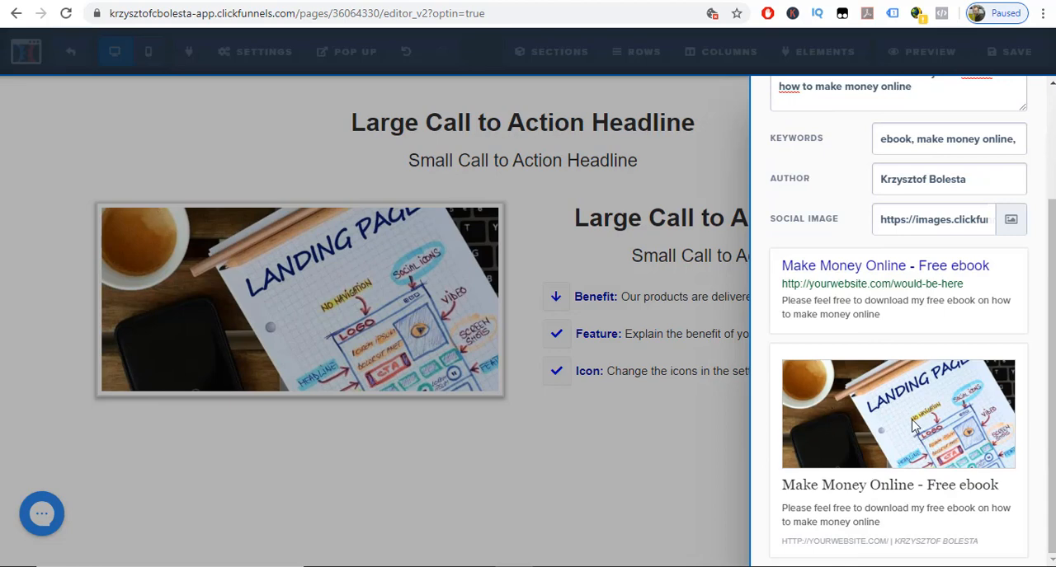
Close the SEO settings, reload the live landing page to check its browser title, and return to the editor.
scroll(913, 425, "up", 3)
left_click(683, 438)
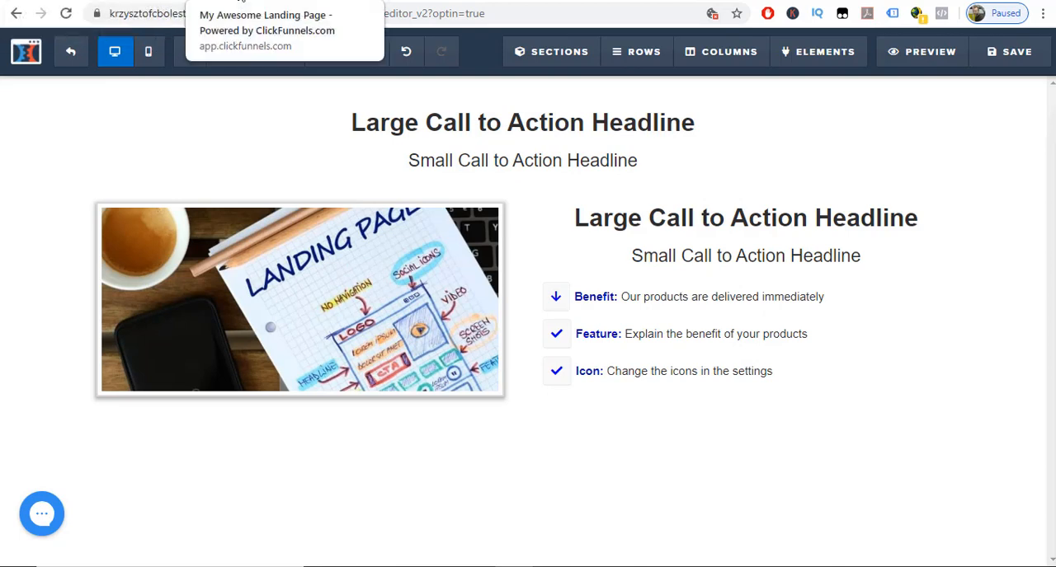
left_click(241, 2)
left_click(65, 13)
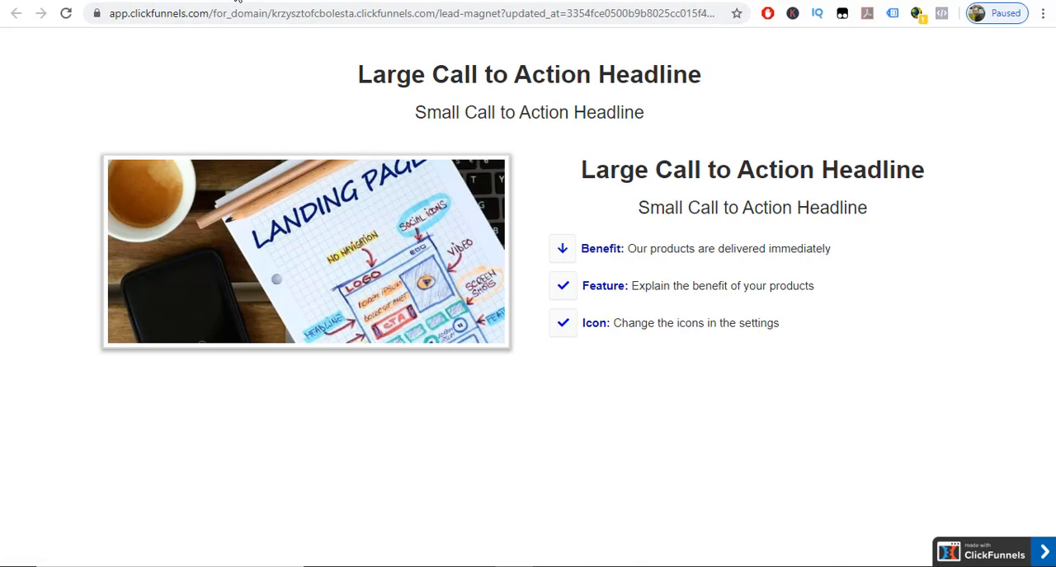
left_click(91, 1)
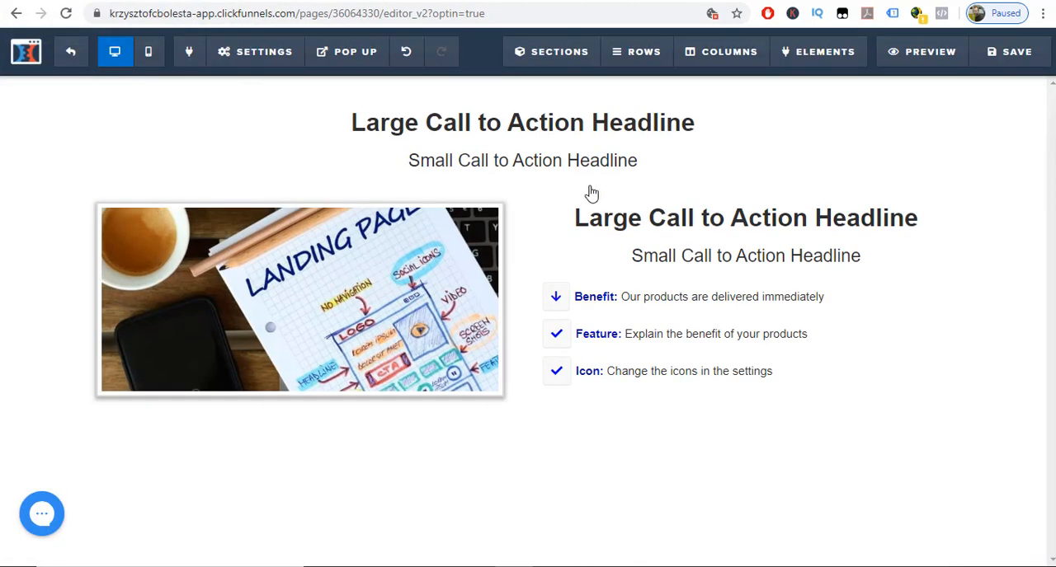
Save the landing page, then reload its live version to verify the new SEO title.
left_click(1009, 71)
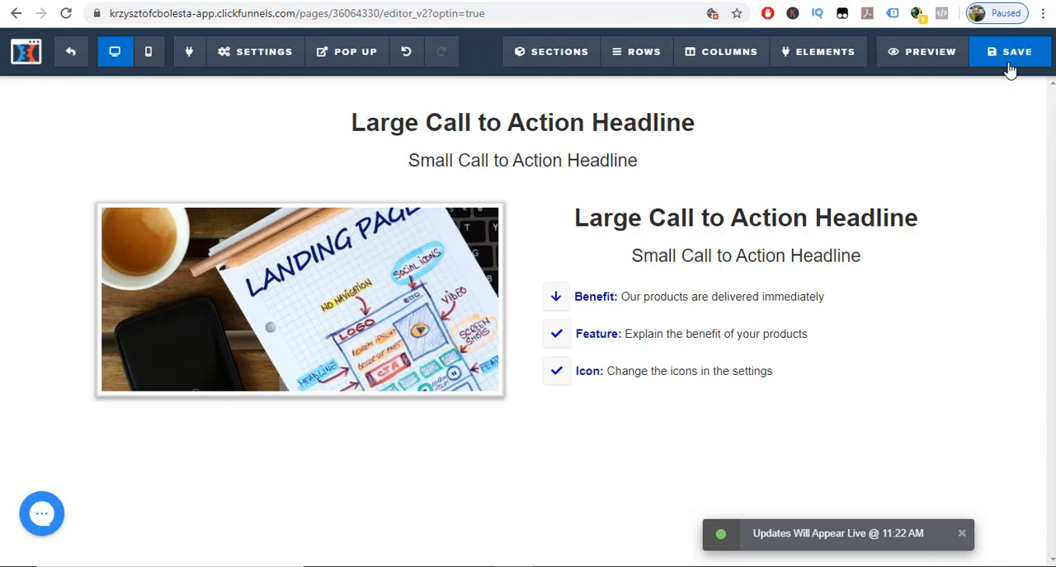
left_click(285, 2)
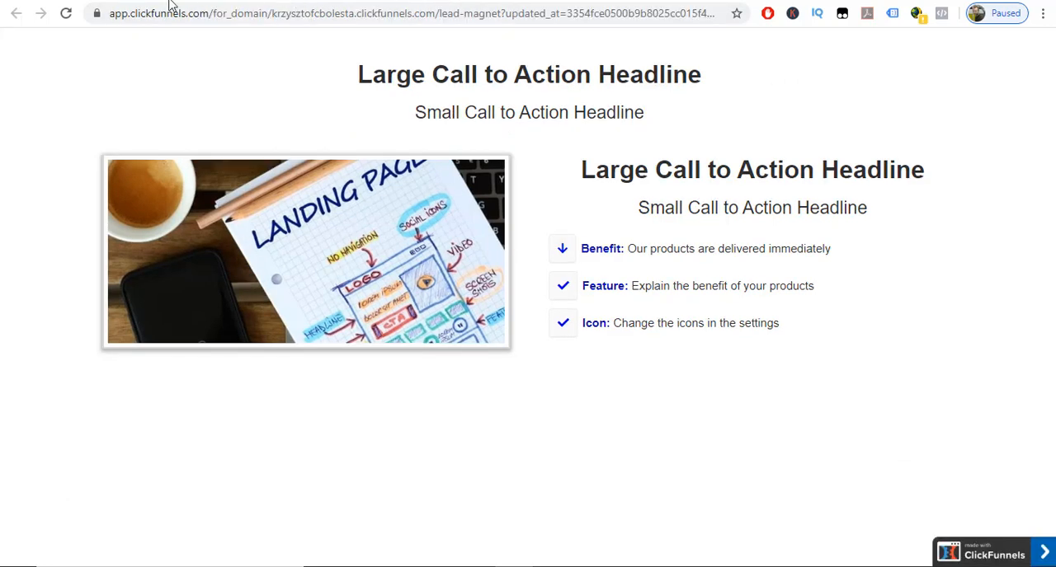
left_click(66, 14)
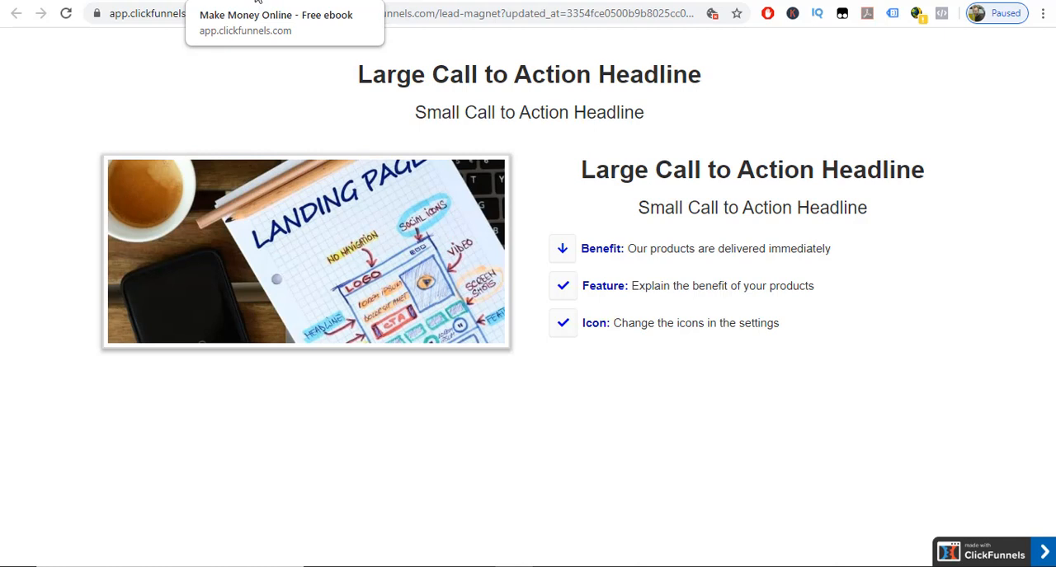
left_click(124, 1)
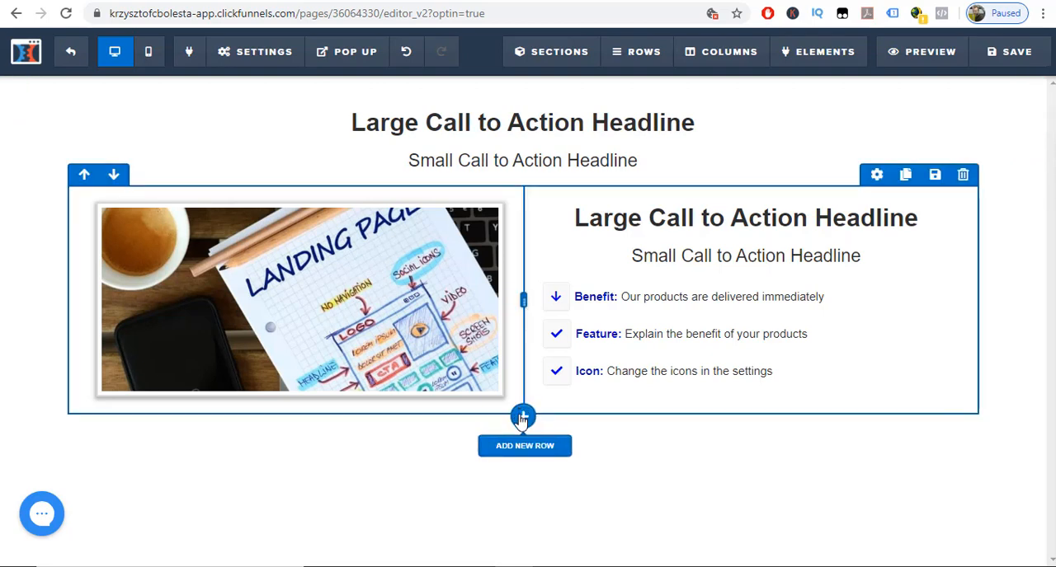
Add a one-column row below the image and benefits row and insert a form input field in it.
left_click_drag(523, 419, 522, 423)
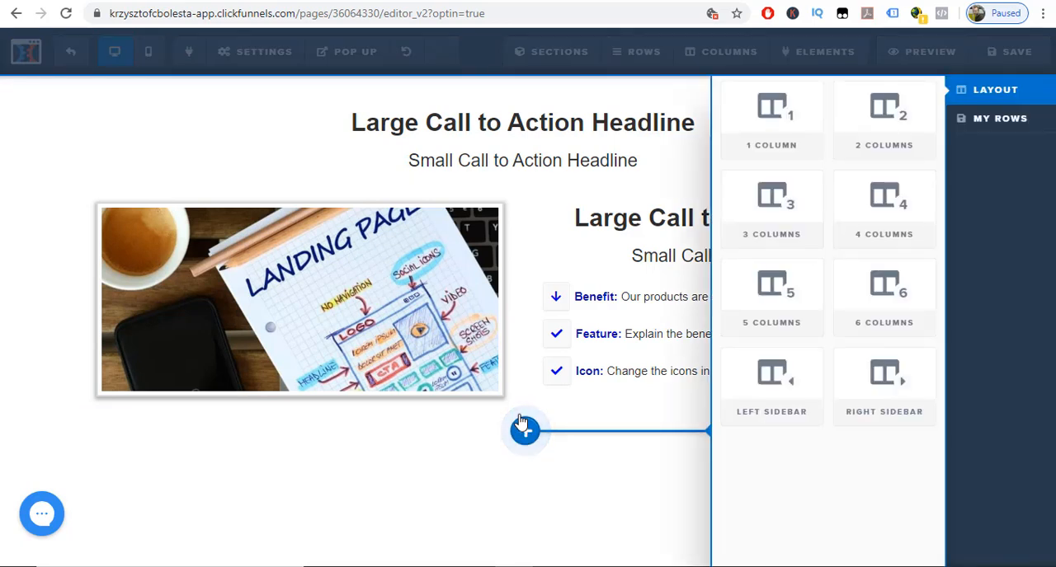
left_click(759, 137)
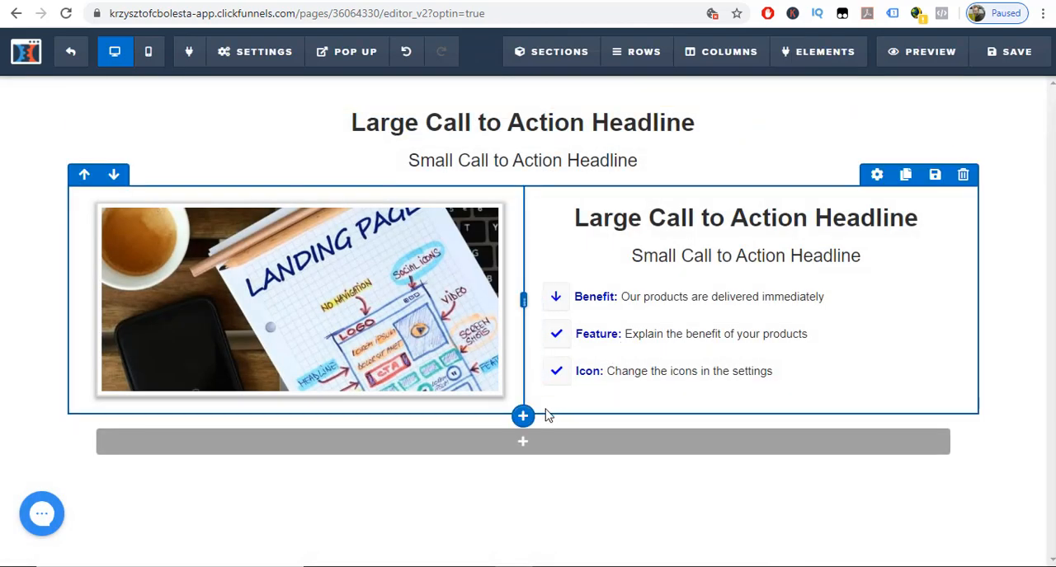
mouse_move(517, 448)
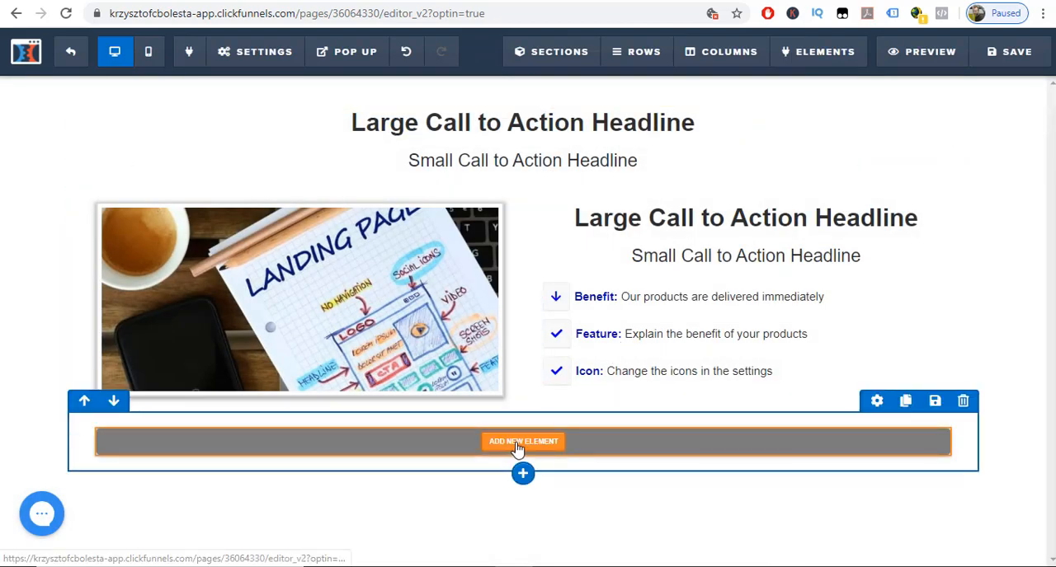
left_click(518, 445)
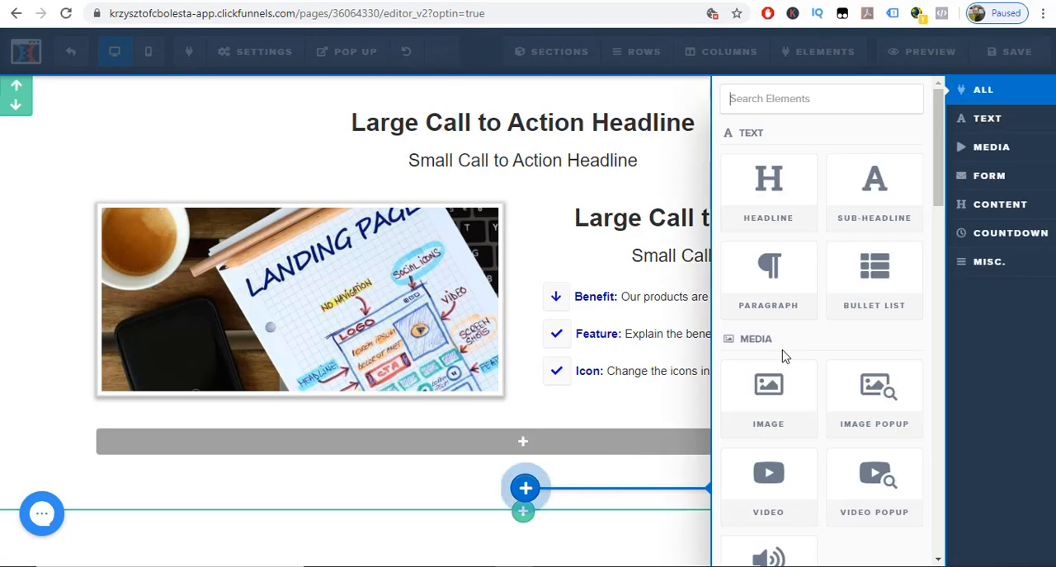
scroll(868, 338, "down", 1)
scroll(868, 338, "down", 4)
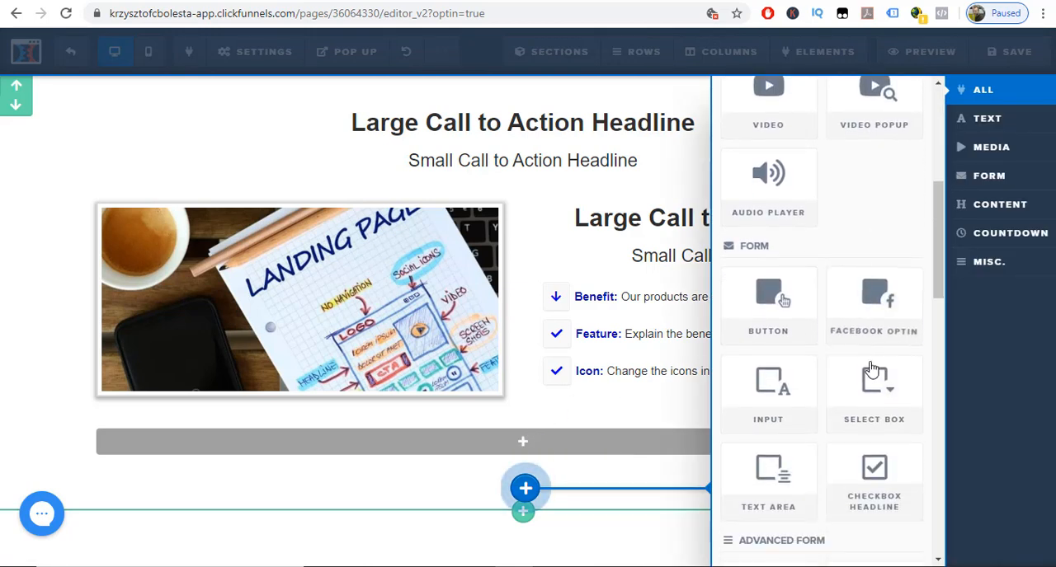
left_click(985, 262)
left_click(981, 183)
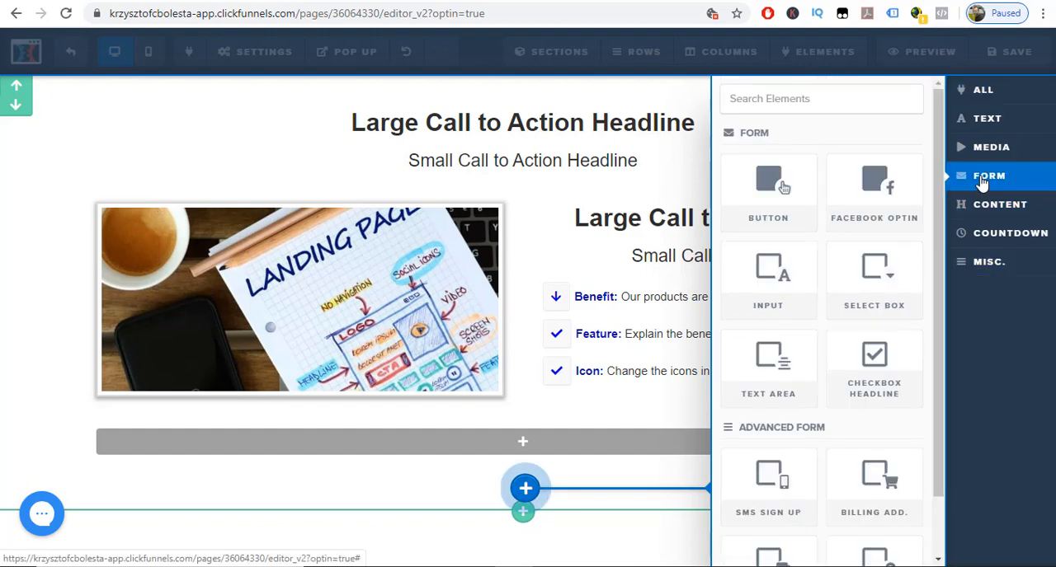
left_click(772, 282)
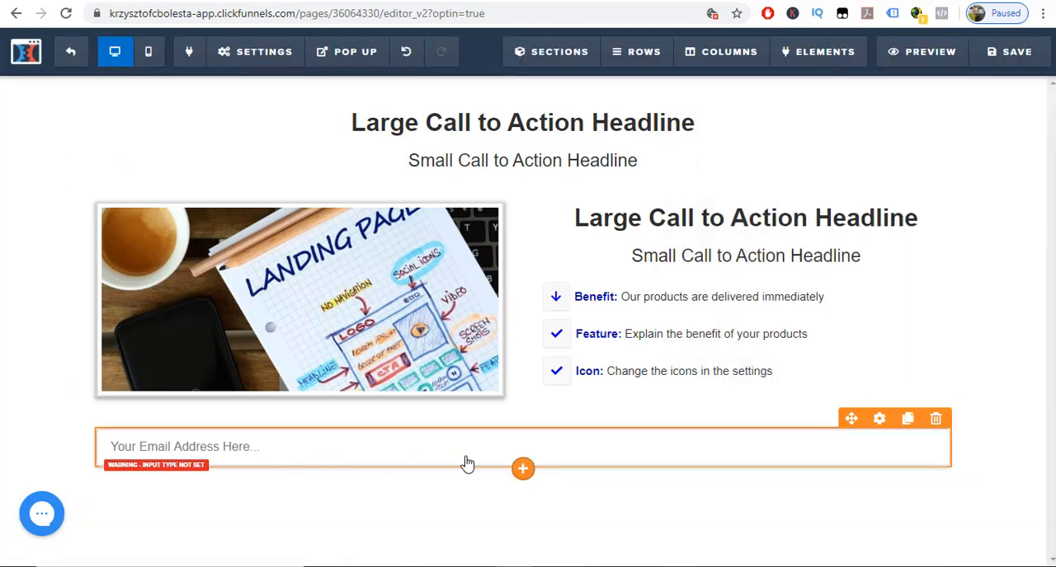
Add a second form input field below the first one in the new row.
left_click(522, 470)
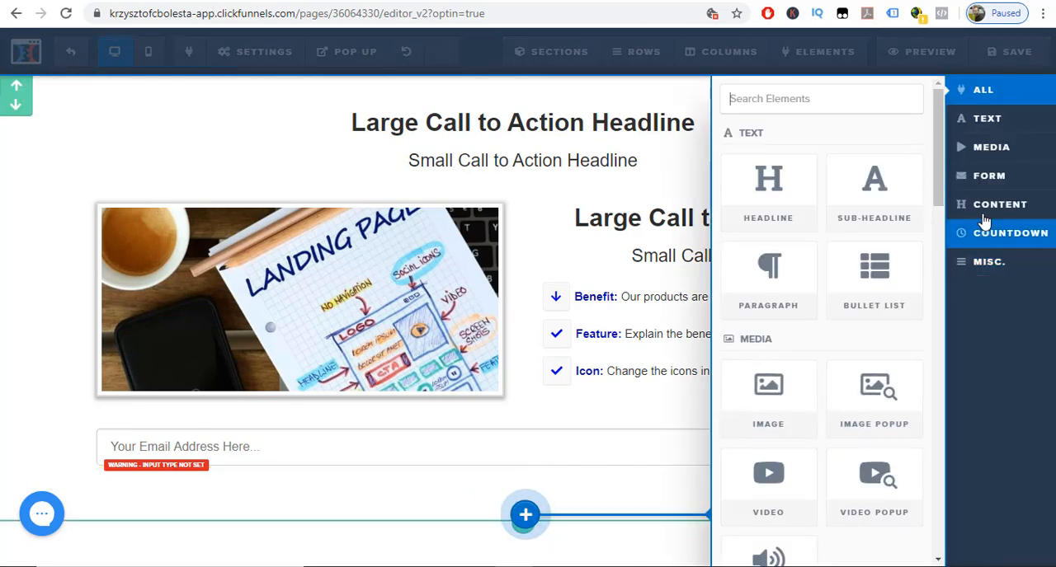
left_click(987, 183)
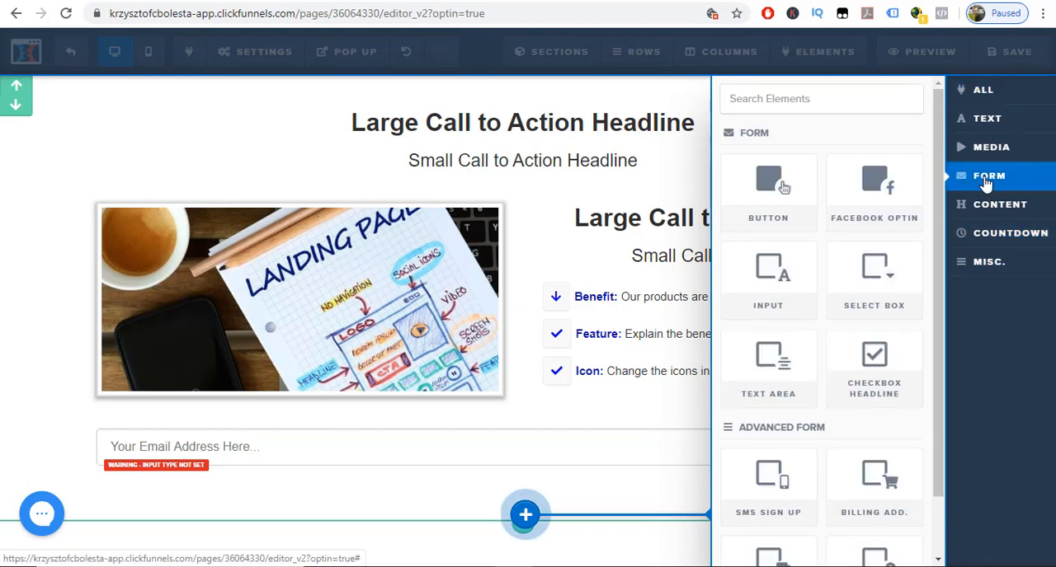
left_click(791, 280)
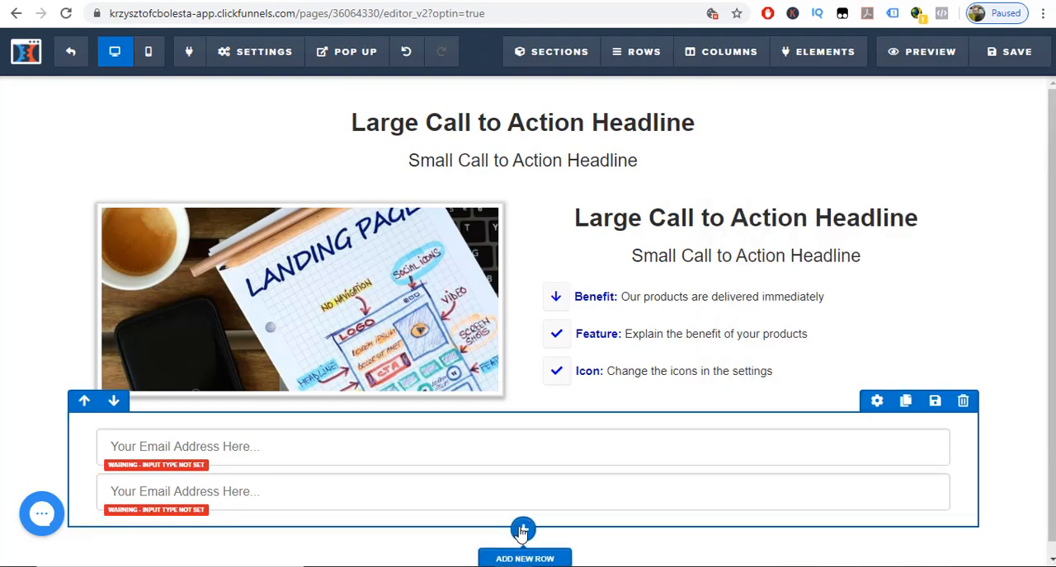
Add a form button below the two input fields in the same row.
left_click(522, 531)
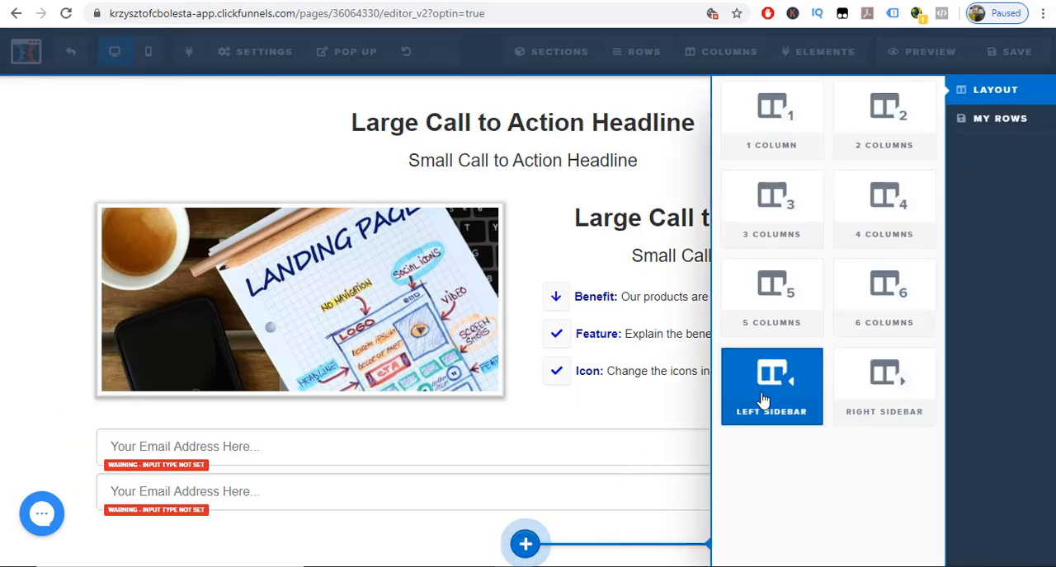
left_click(439, 537)
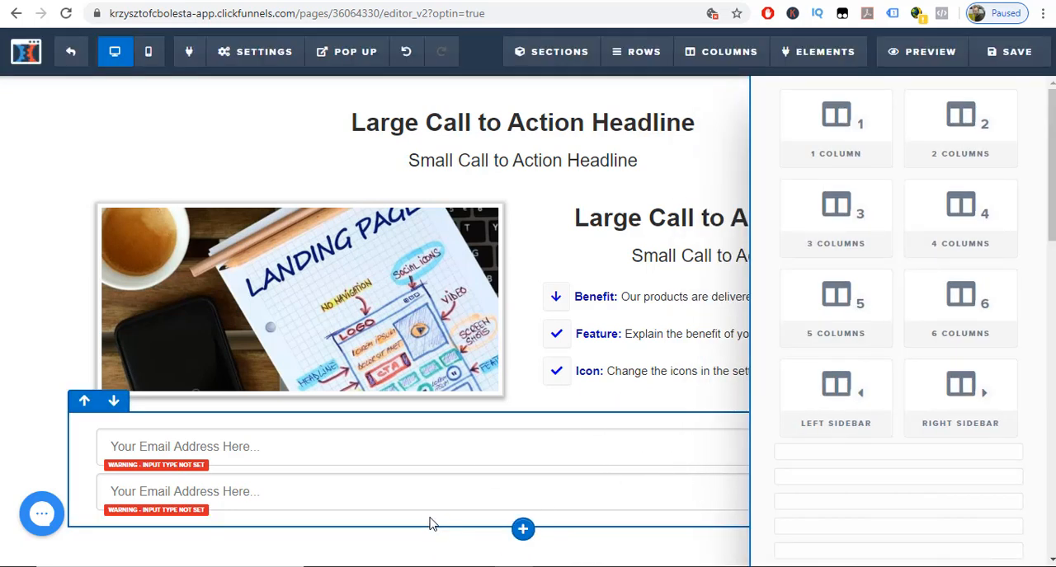
left_click(522, 515)
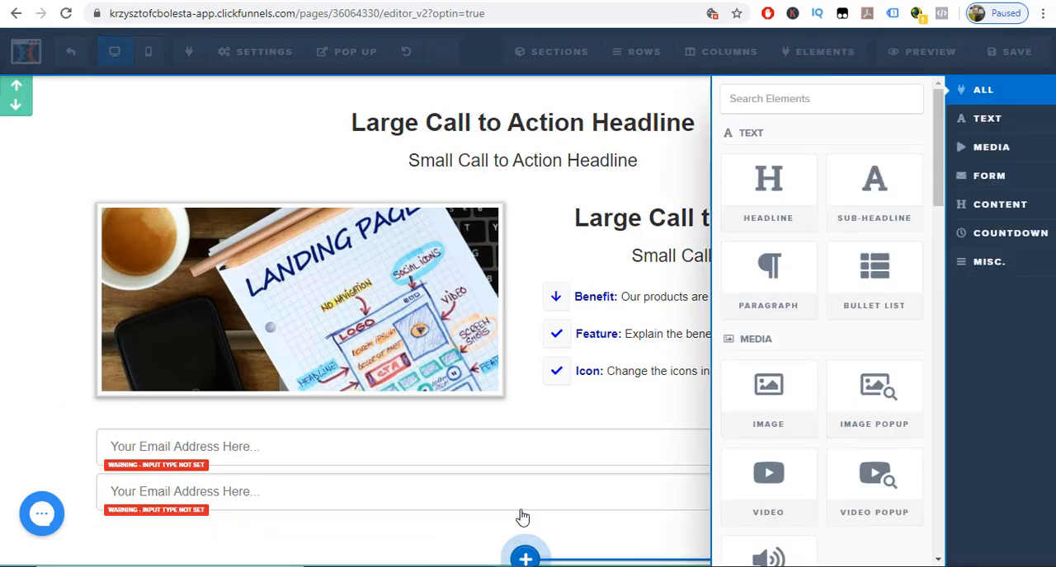
left_click(993, 183)
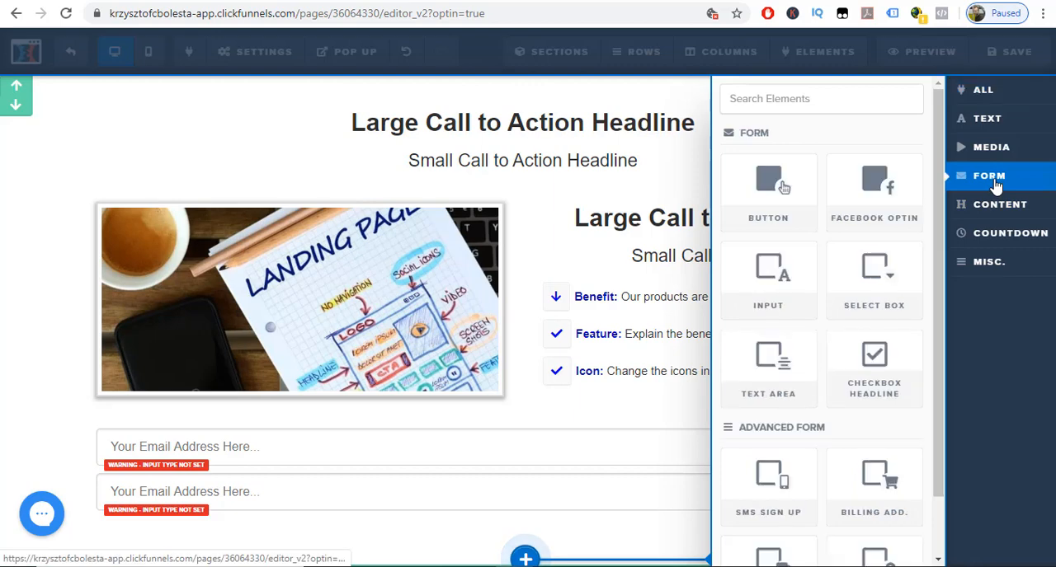
left_click(754, 203)
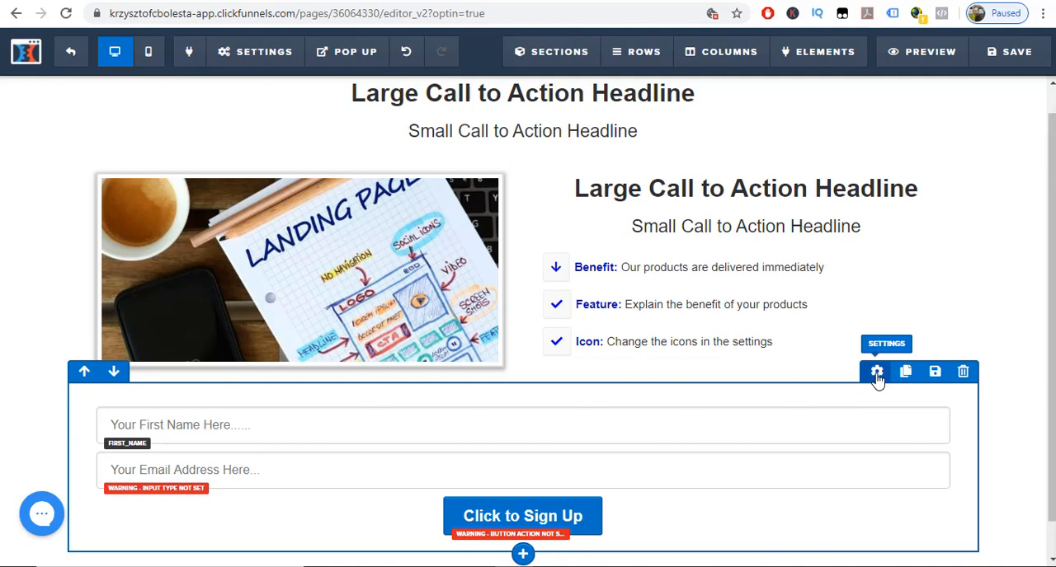
Set the form row's top margin to 50 and its width to 50%.
left_click(876, 372)
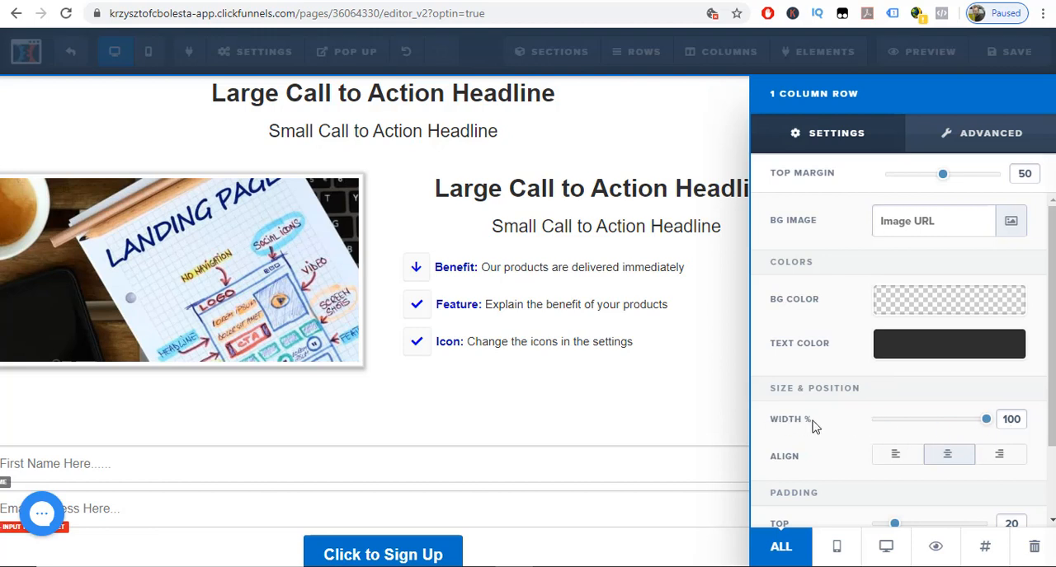
double_click(1019, 423)
left_click_drag(987, 424, 897, 425)
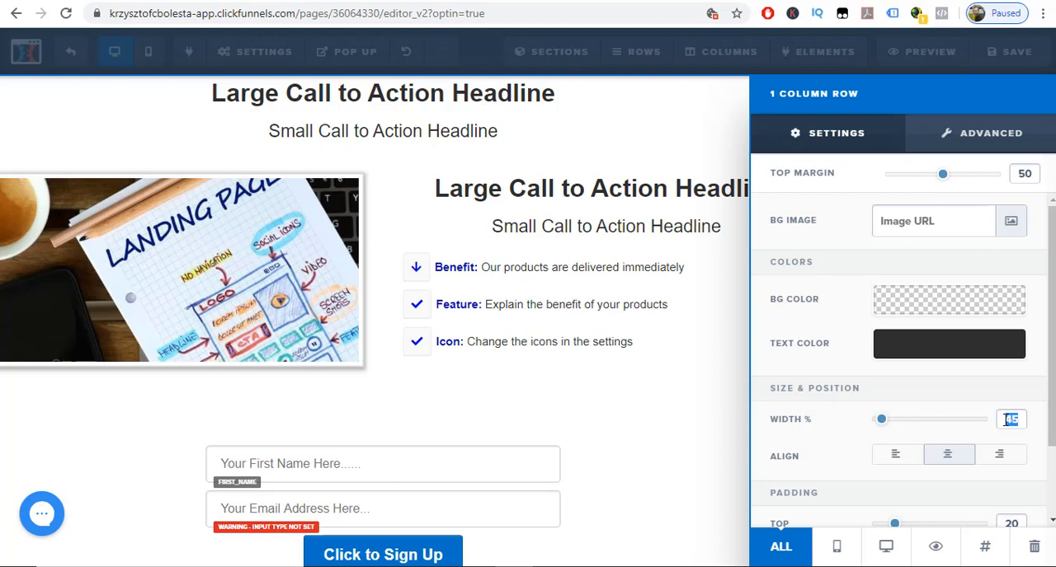
type("50")
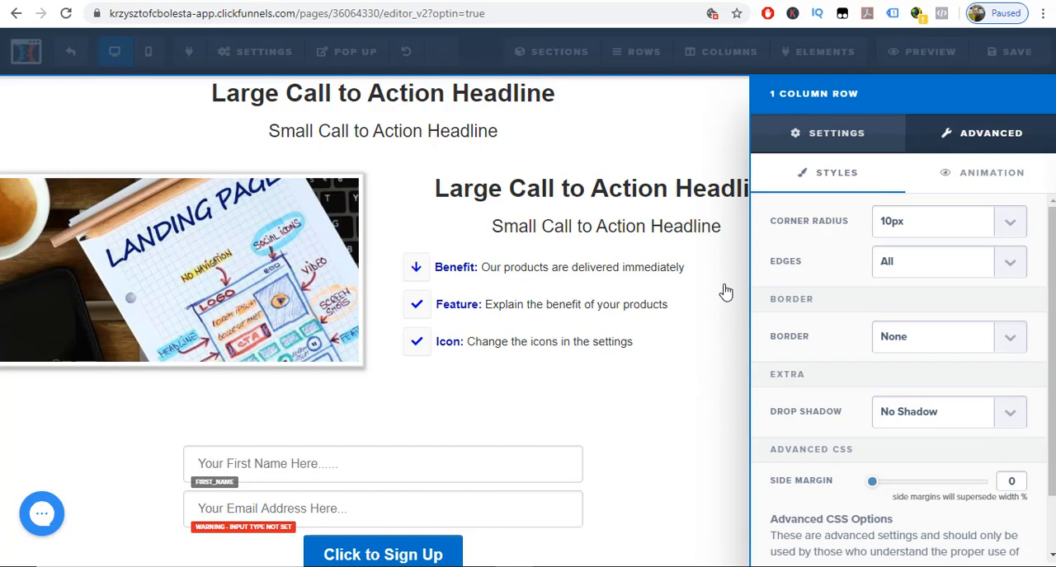
left_click(725, 292)
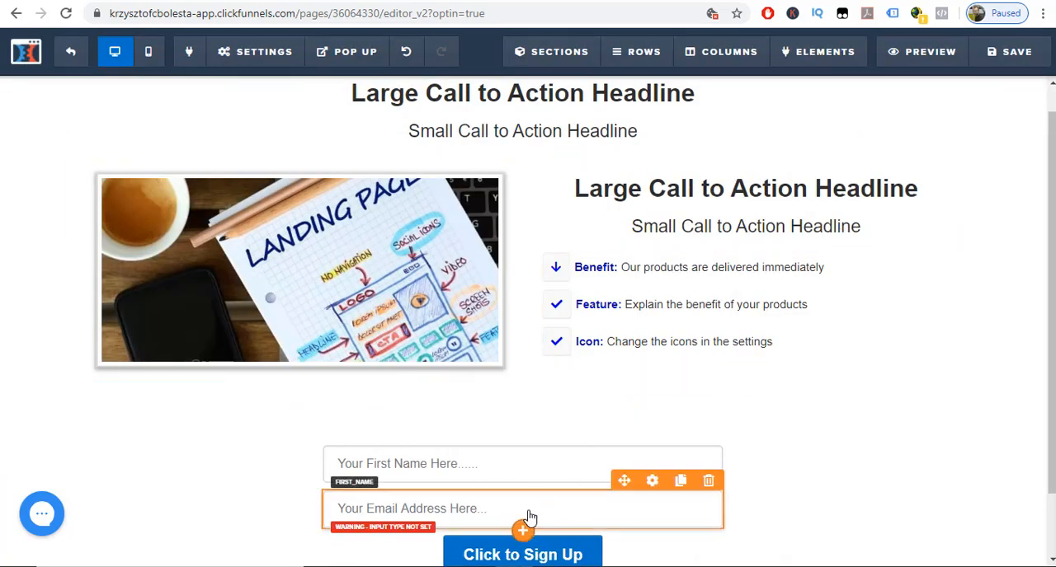
Set the input type of the second form field to Email Address.
left_click(653, 483)
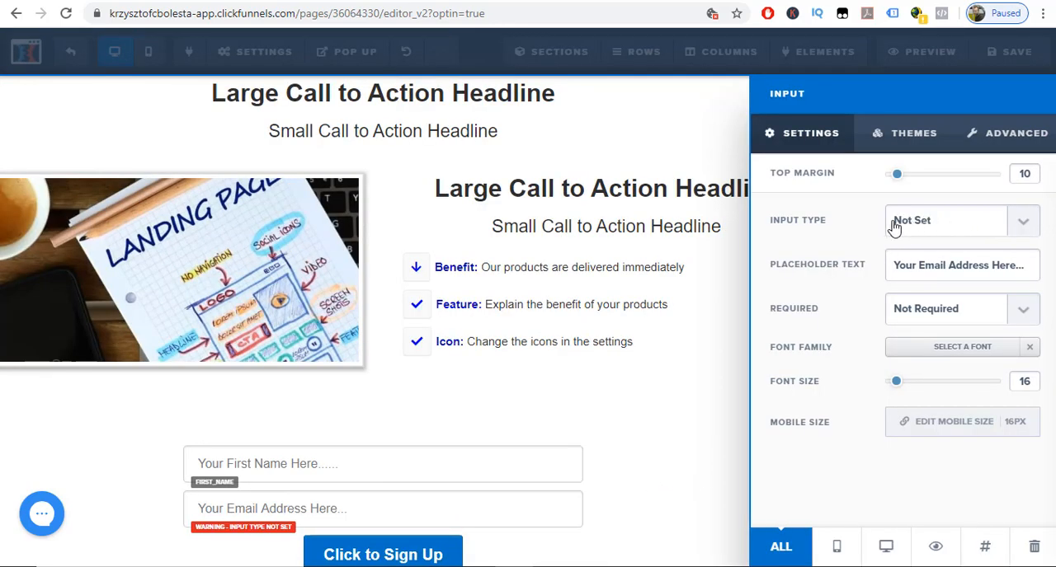
left_click(1016, 225)
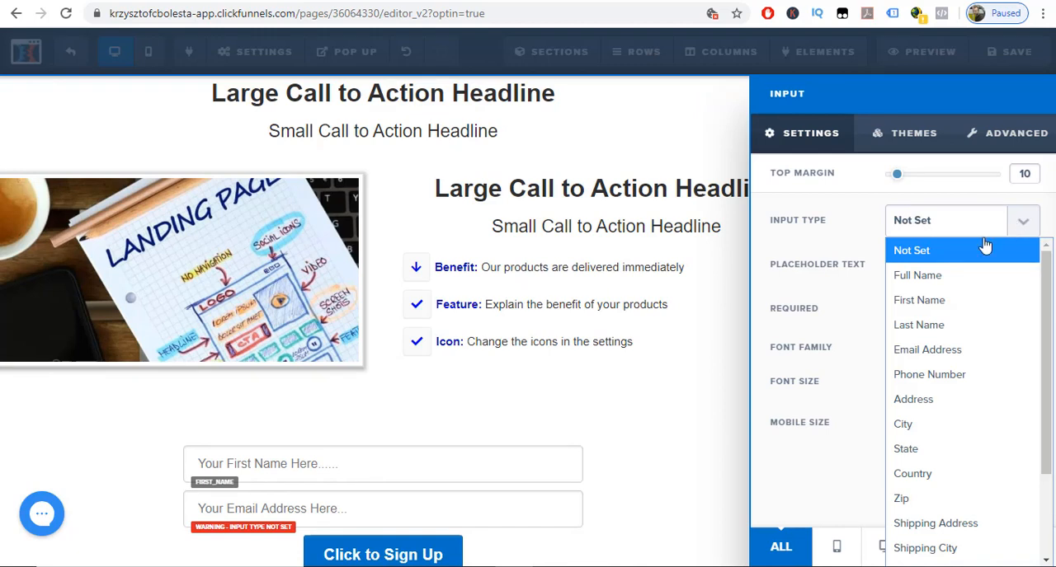
left_click(937, 350)
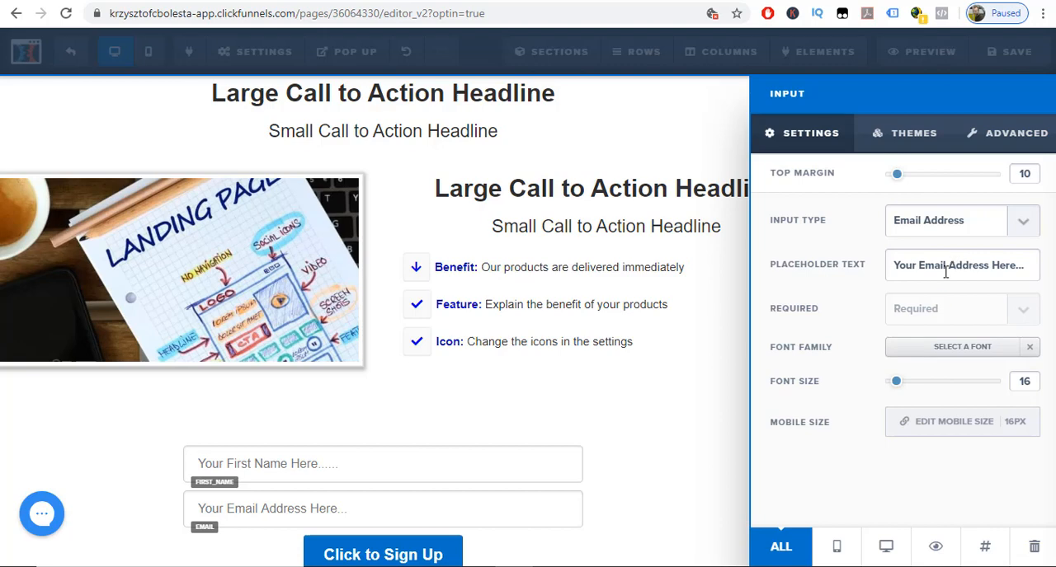
left_click(727, 281)
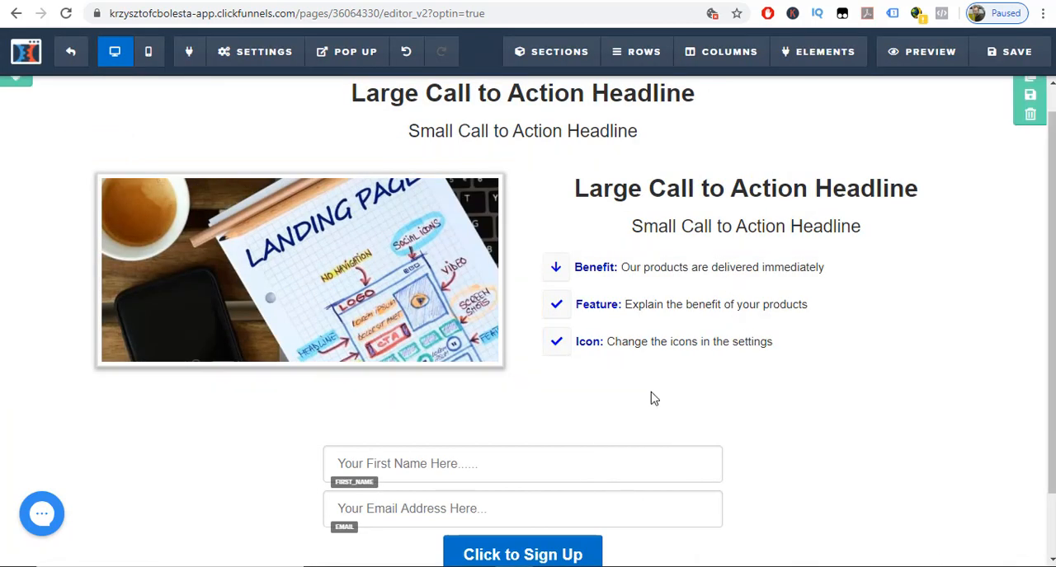
Set the font size of the "Click to Sign Up" button to 22.
scroll(652, 400, "down", 1)
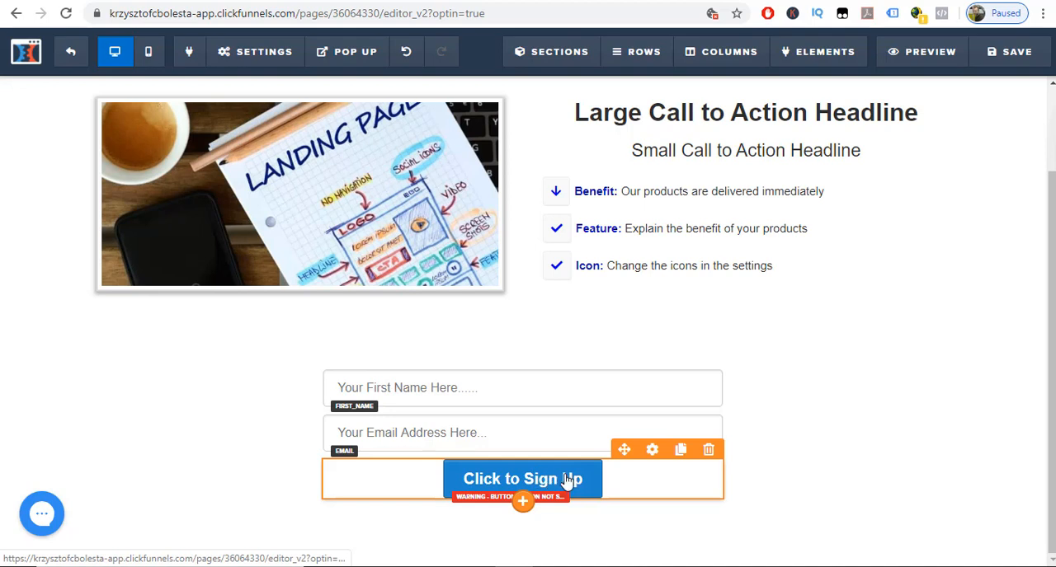
left_click(652, 450)
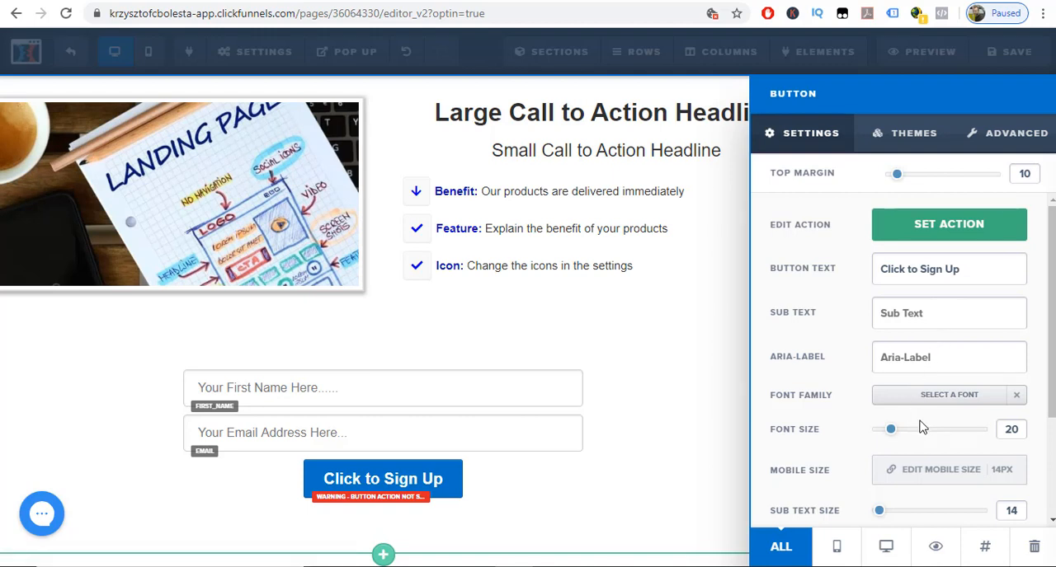
double_click(1014, 431)
type("26")
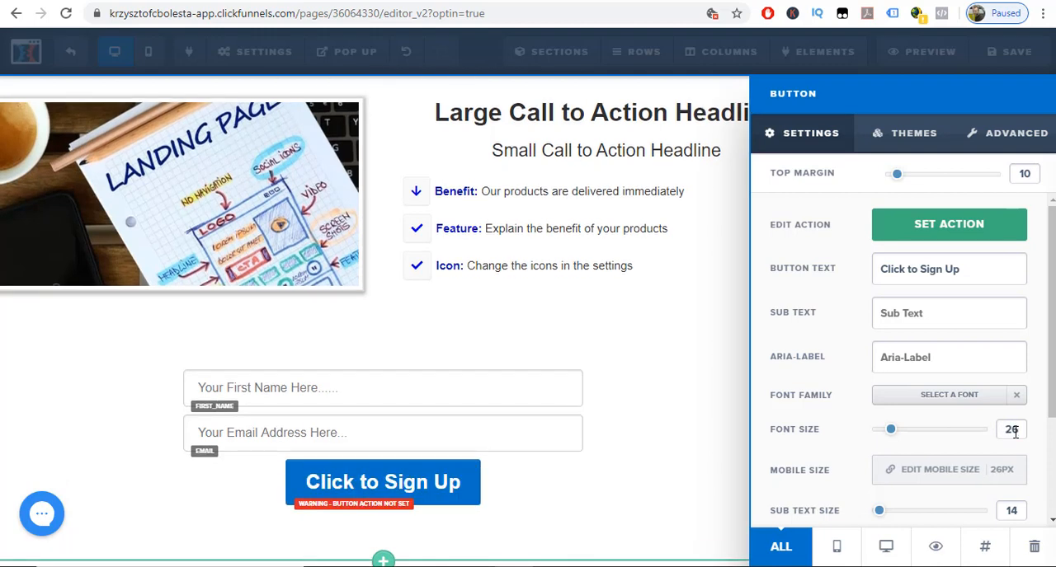
key("BackSpace")
key("BackSpace")
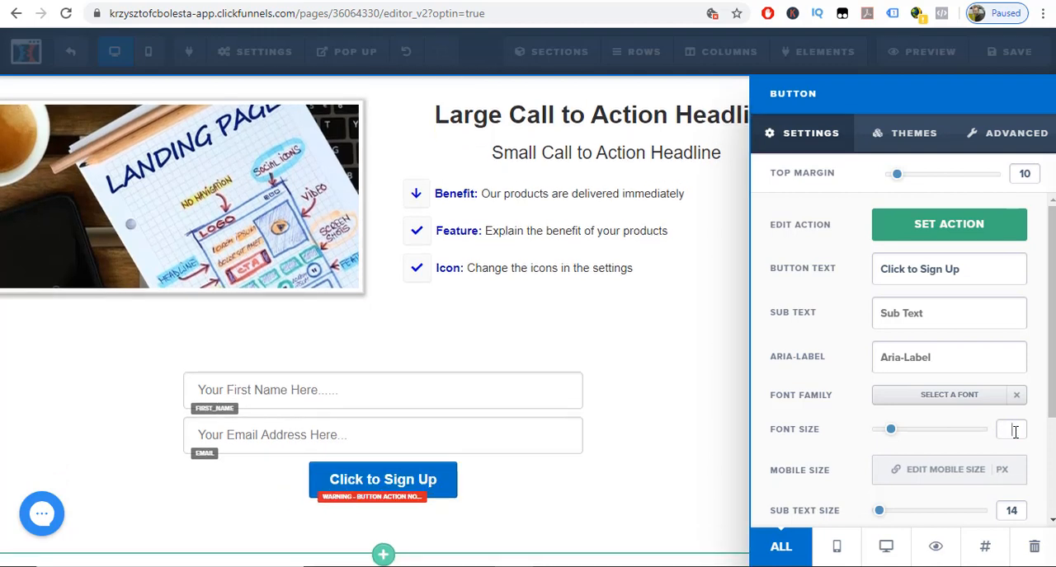
type("22")
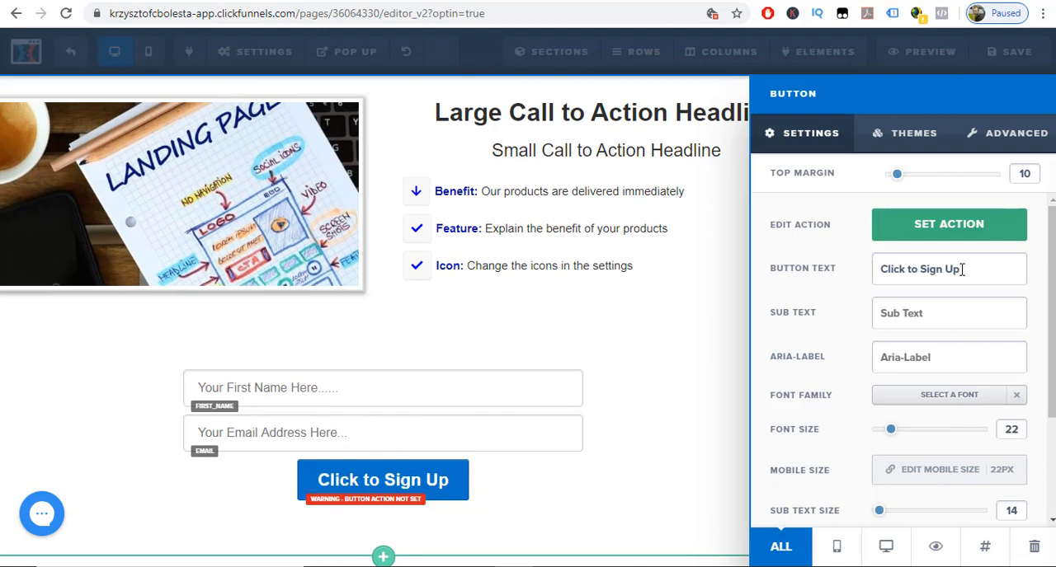
Replace the sign-up button's text with "Get Your Free ebook Now".
left_click_drag(971, 268, 883, 262)
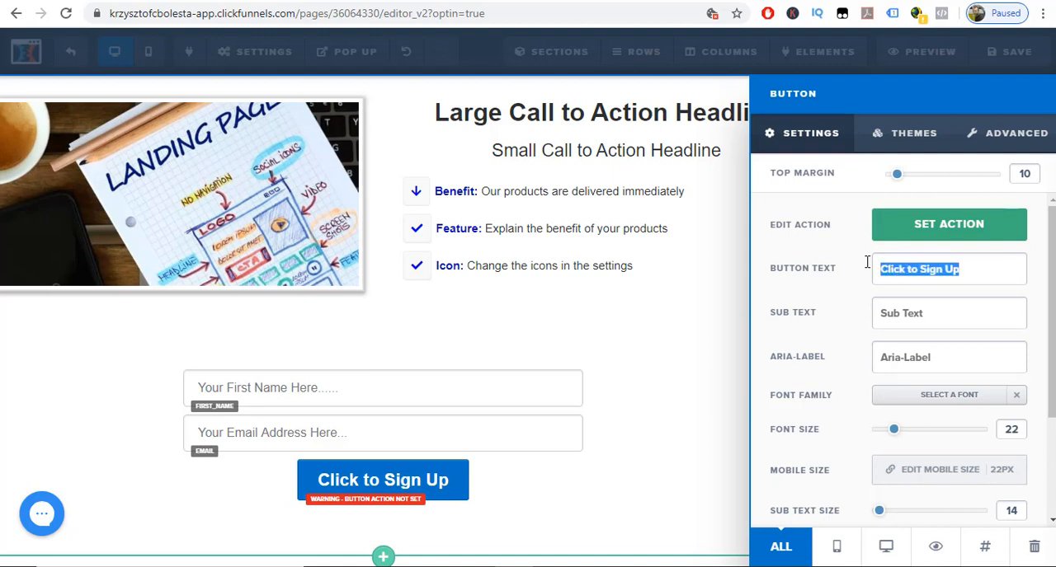
type("Download")
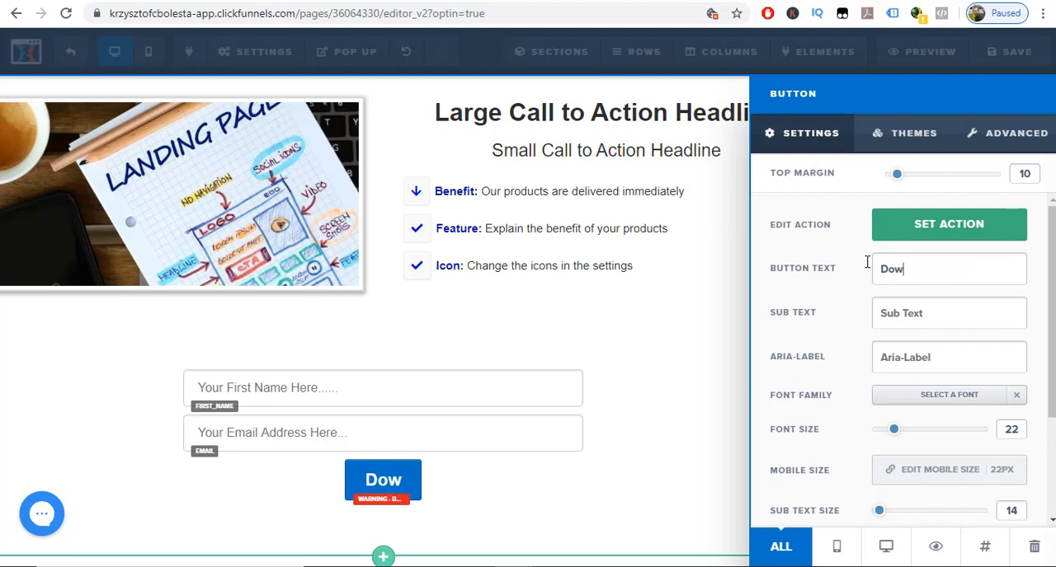
key("BackSpace")
key("BackSpace")
key("BackSpace")
key("BackSpace")
key("BackSpace")
key("BackSpace")
key("BackSpace")
key("BackSpace")
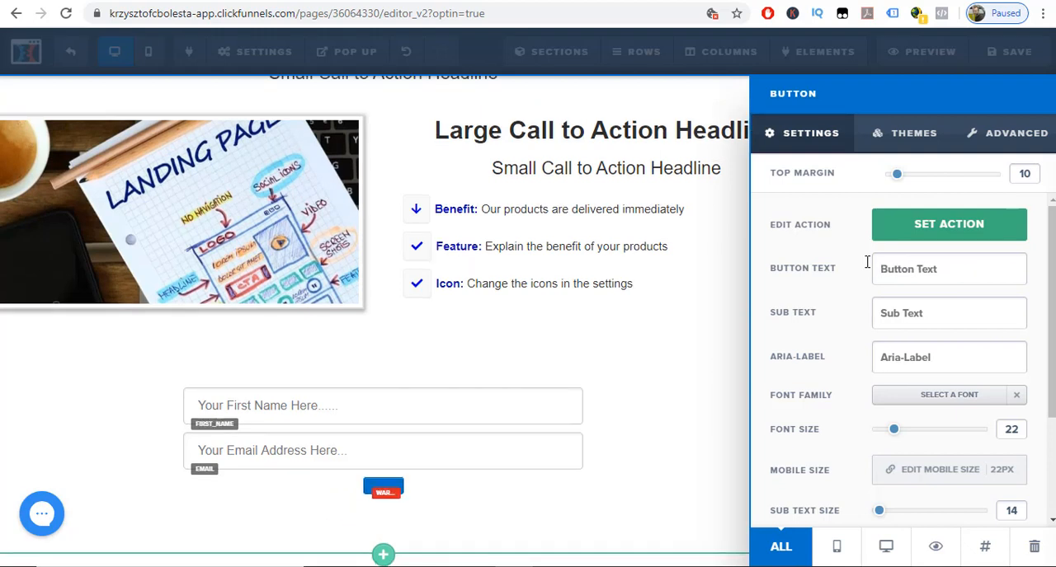
type("Get You")
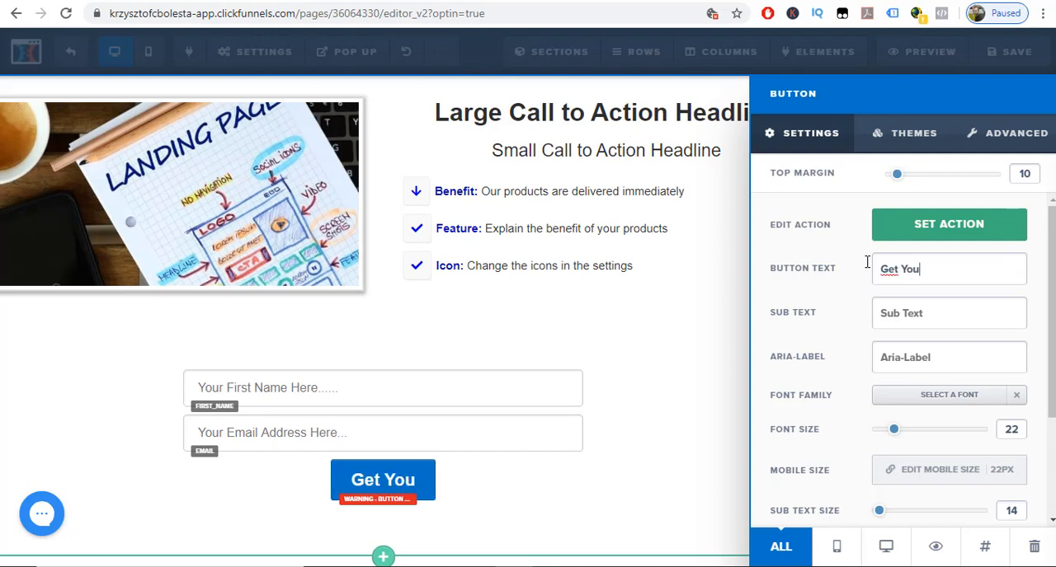
type("r Free")
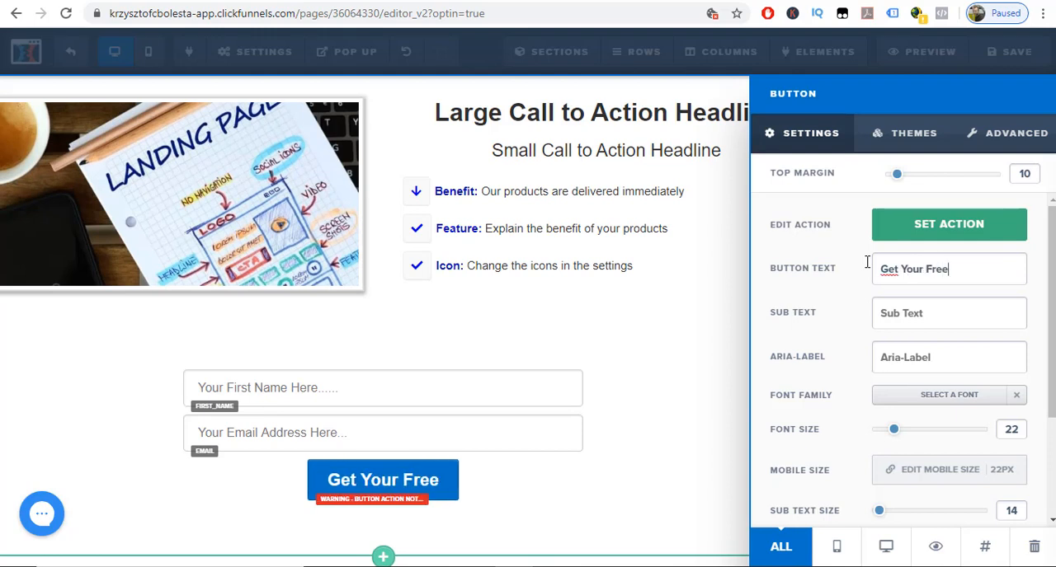
type(" ebook")
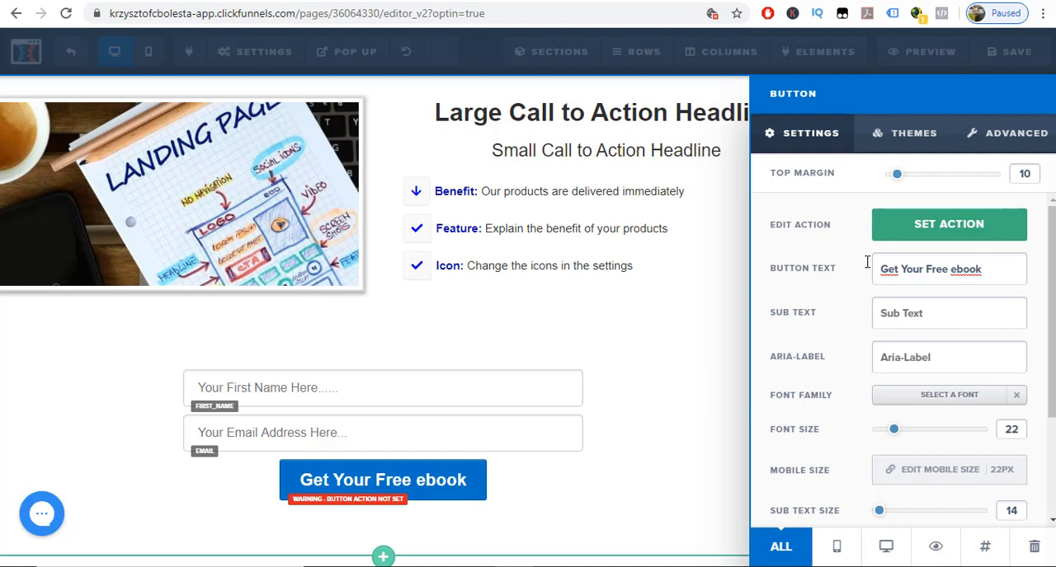
type(" Now")
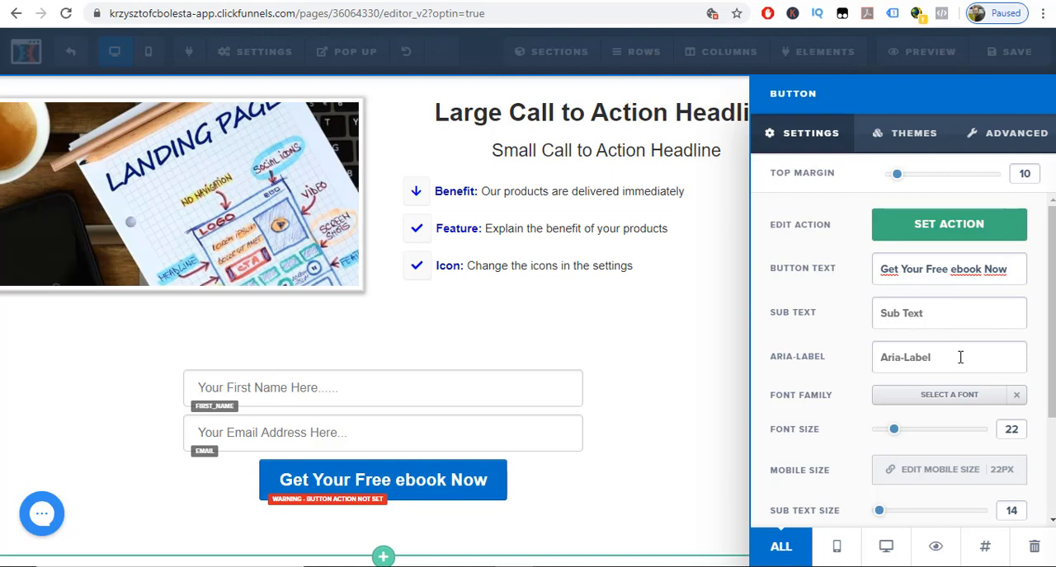
Set the sign-up button's background to the orange-red swatch from the conversion colors.
scroll(937, 400, "down", 3)
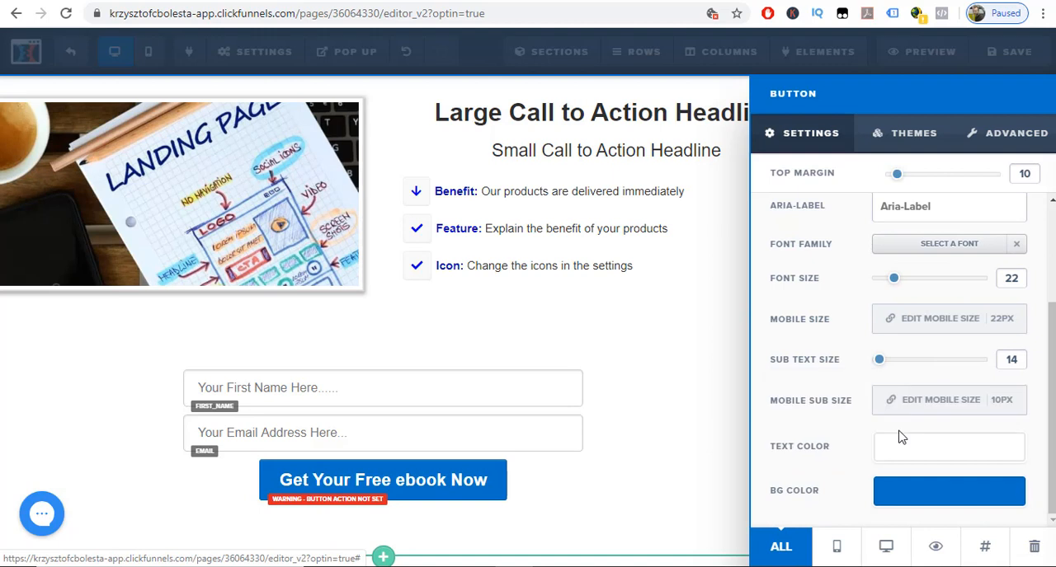
left_click(925, 495)
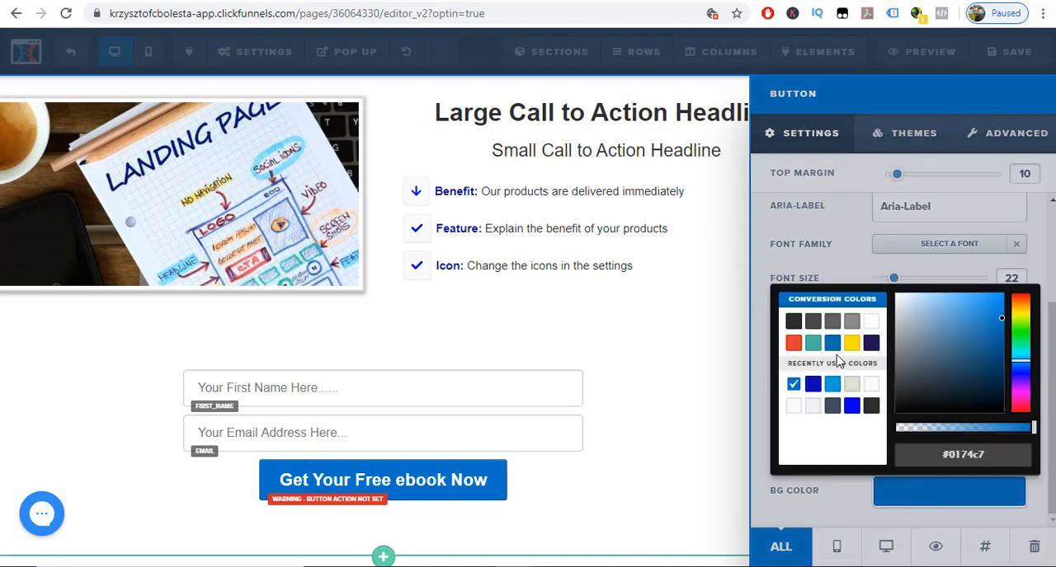
left_click(793, 345)
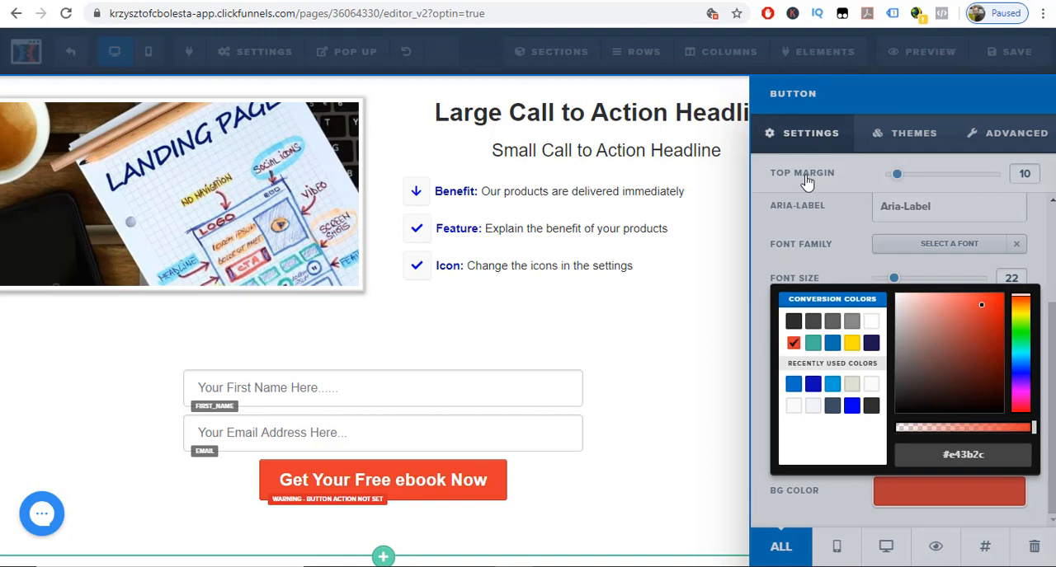
left_click(791, 139)
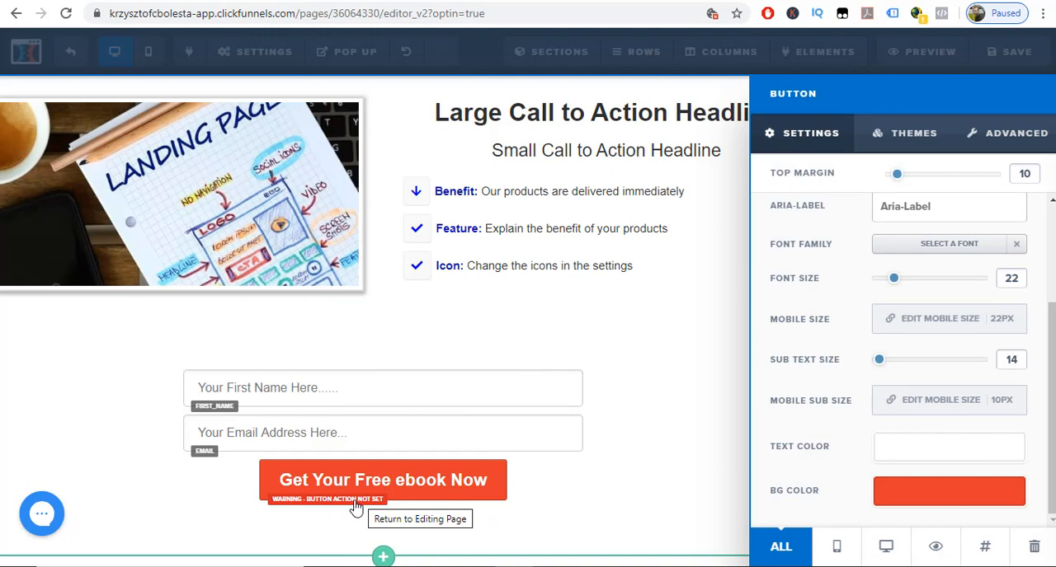
Look through the available actions for the sign-up button and close its settings.
scroll(817, 420, "up", 3)
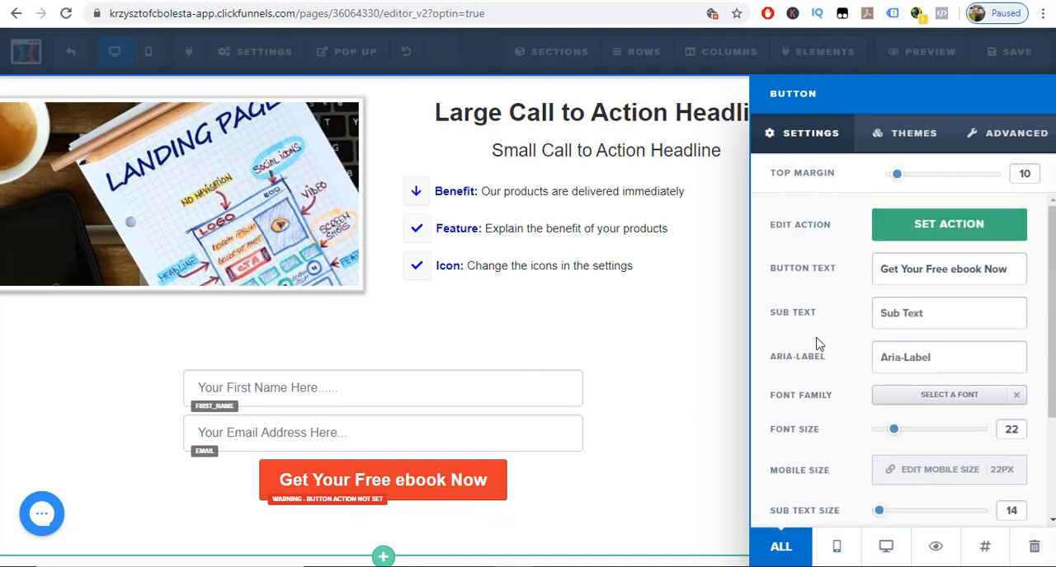
left_click(882, 224)
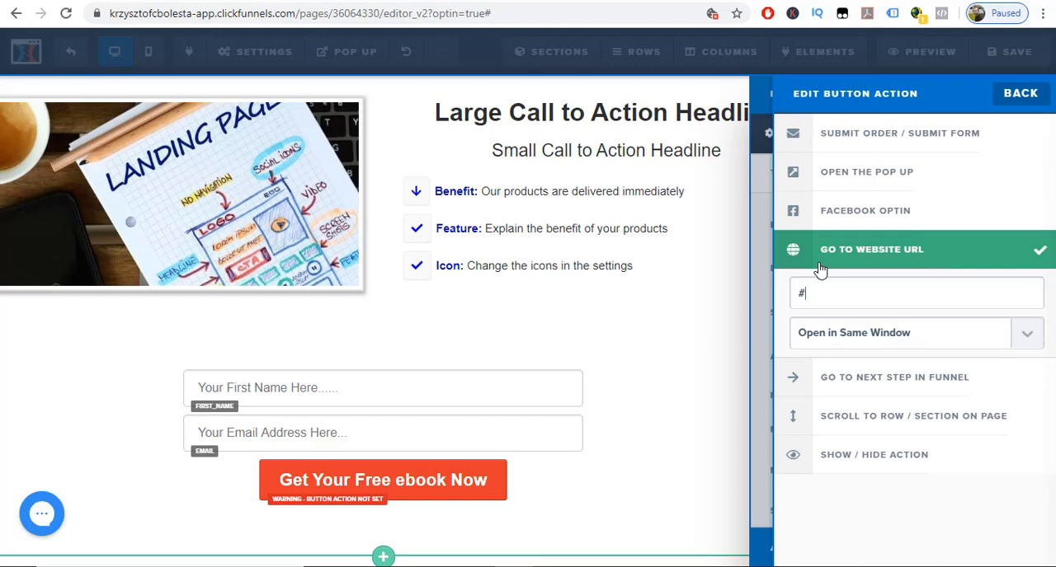
left_click(768, 265)
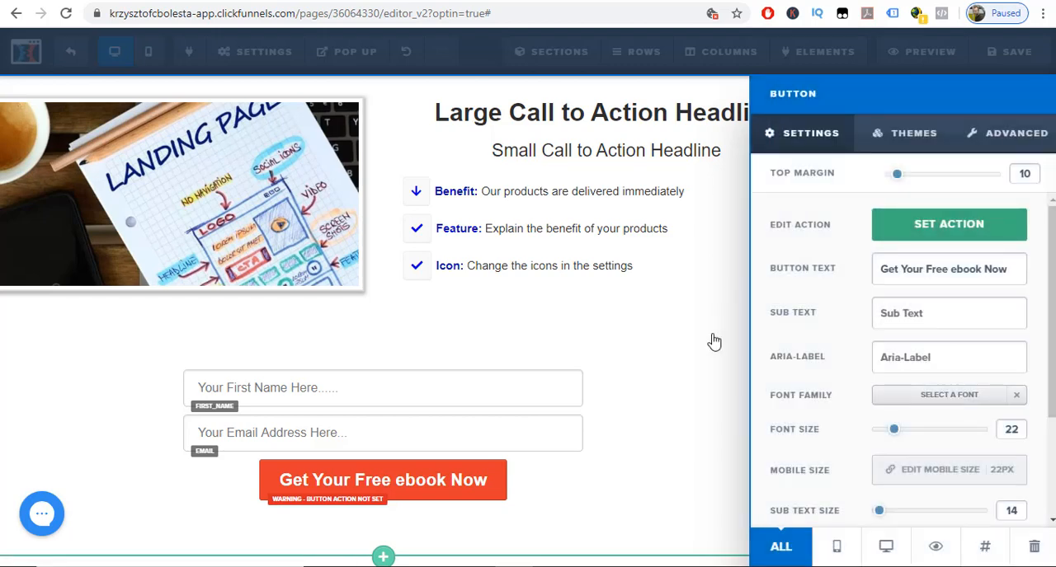
left_click(714, 341)
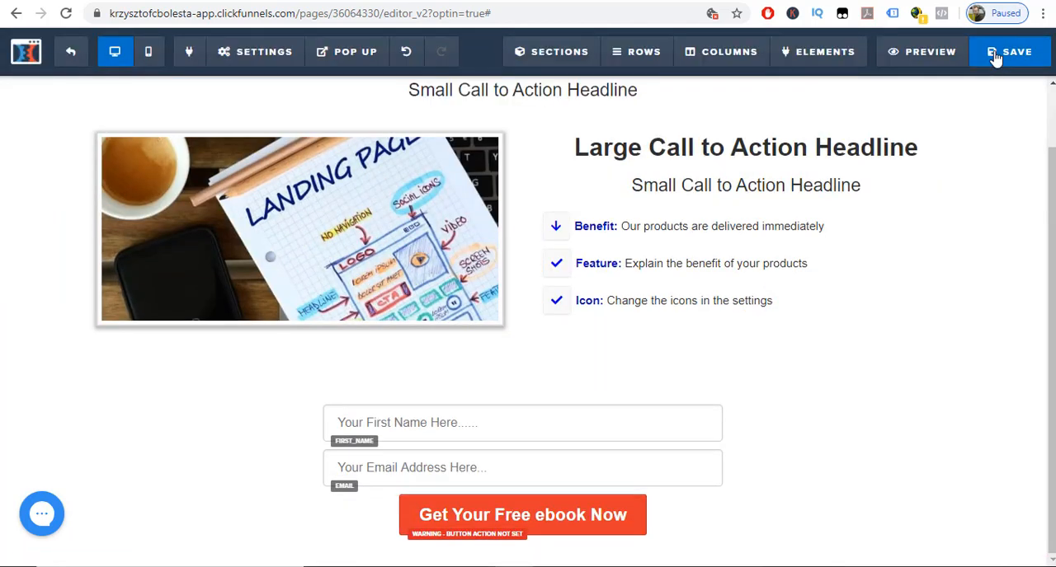
Save the opt-in page and check its name and email fields in the refreshed live preview.
left_click(995, 56)
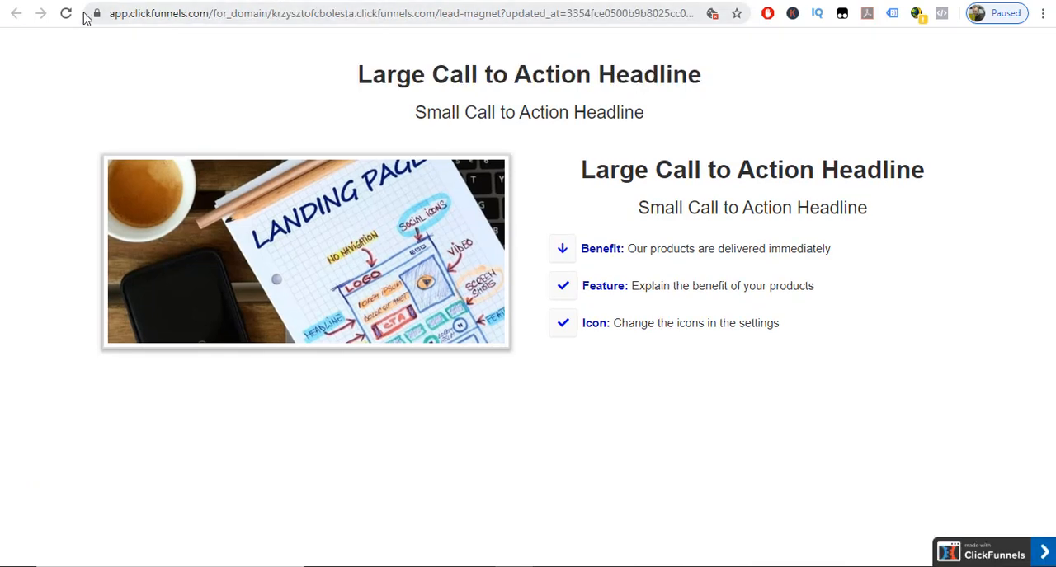
left_click(66, 13)
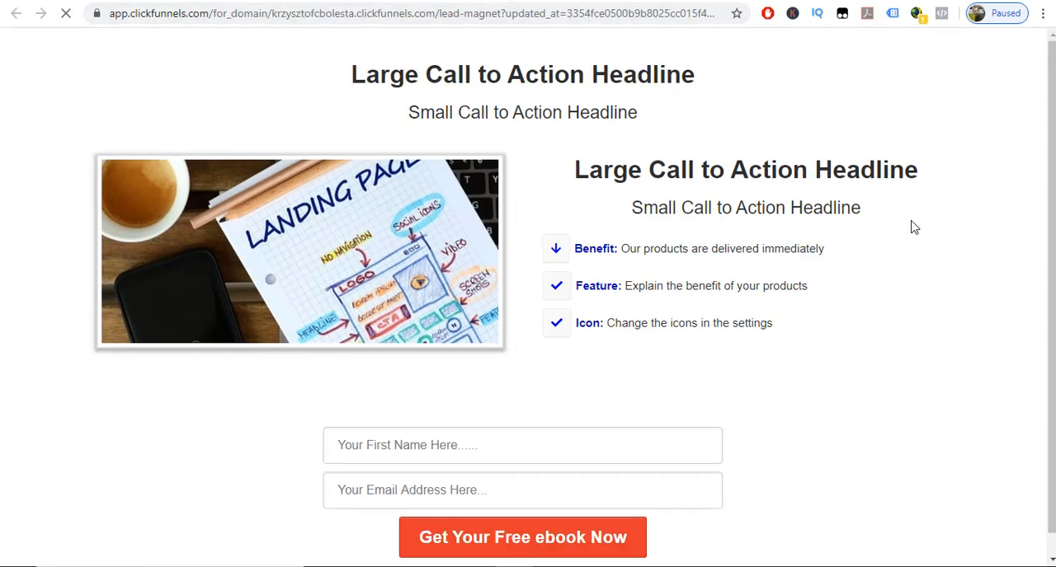
scroll(665, 364, "down", 1)
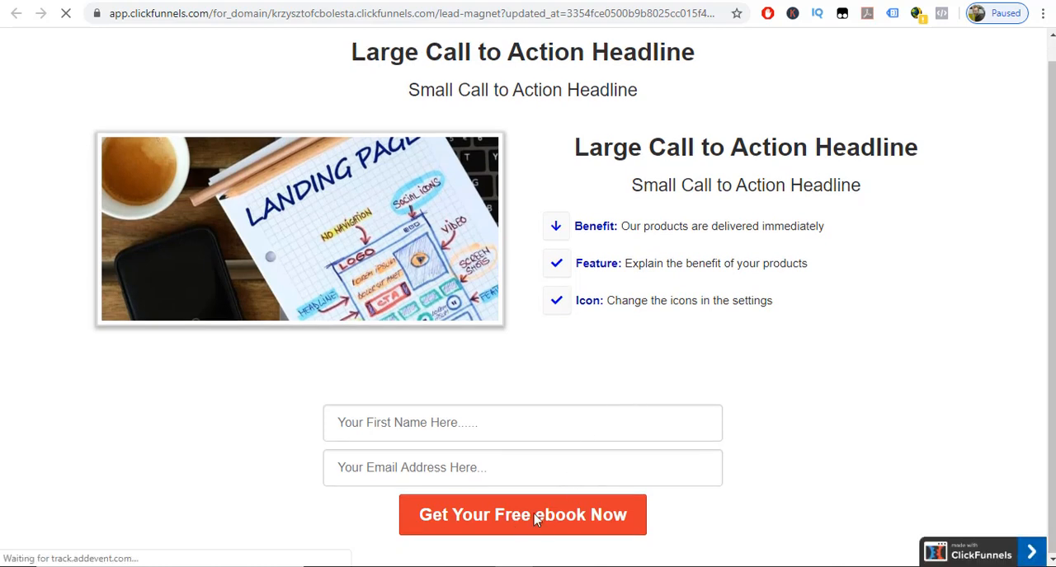
left_click(467, 428)
left_click(468, 468)
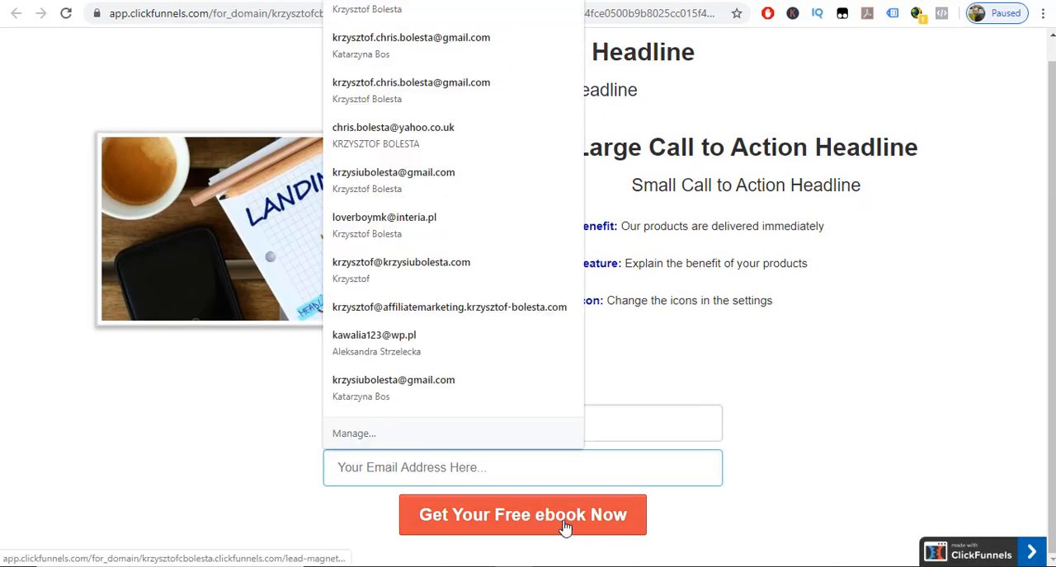
left_click(903, 393)
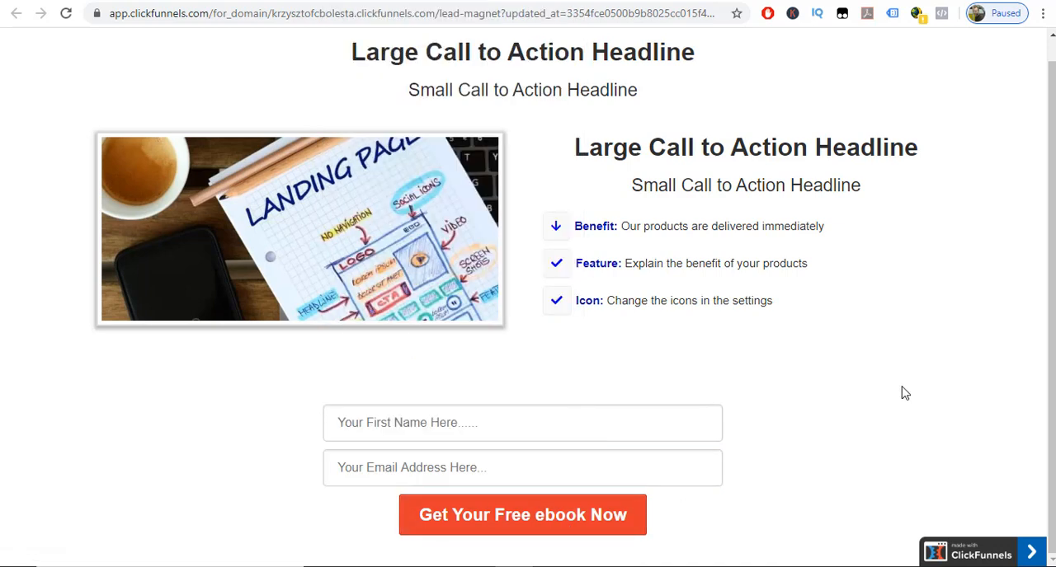
left_click(305, 1)
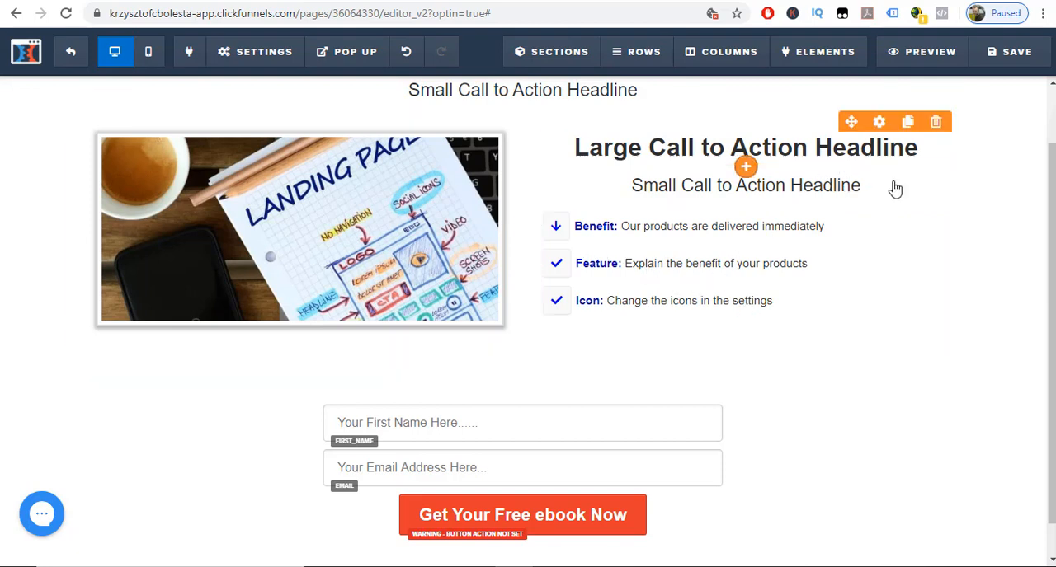
Review the page layout and check the digital asset options in the page's general settings.
scroll(676, 377, "down", 1)
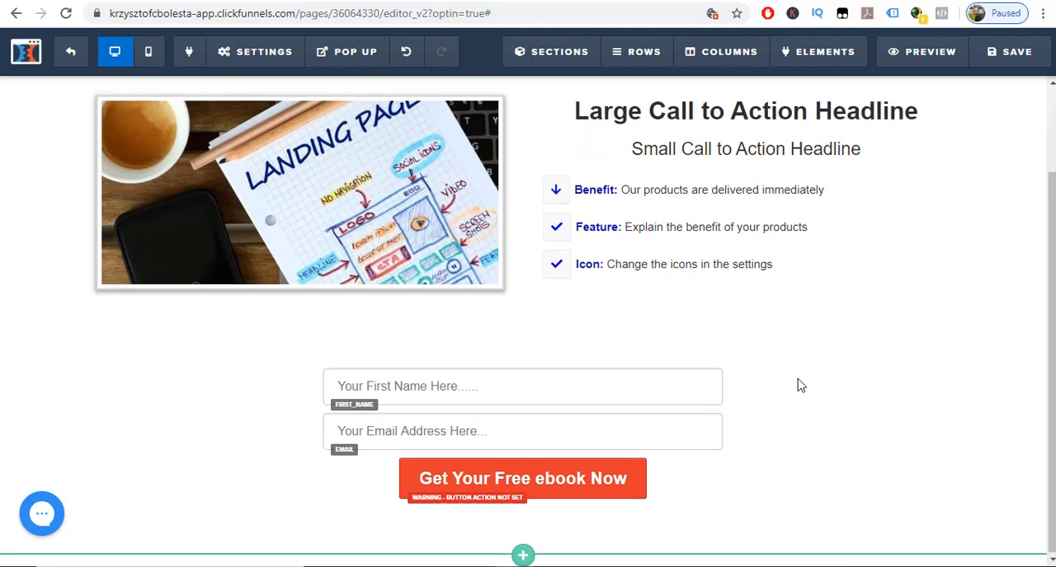
scroll(800, 385, "up", 1)
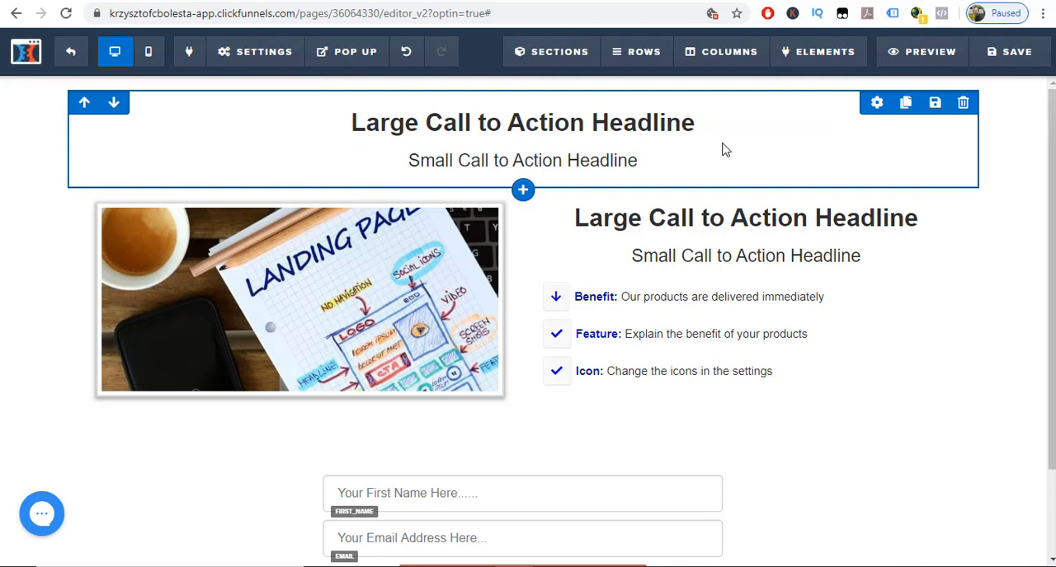
scroll(592, 403, "down", 2)
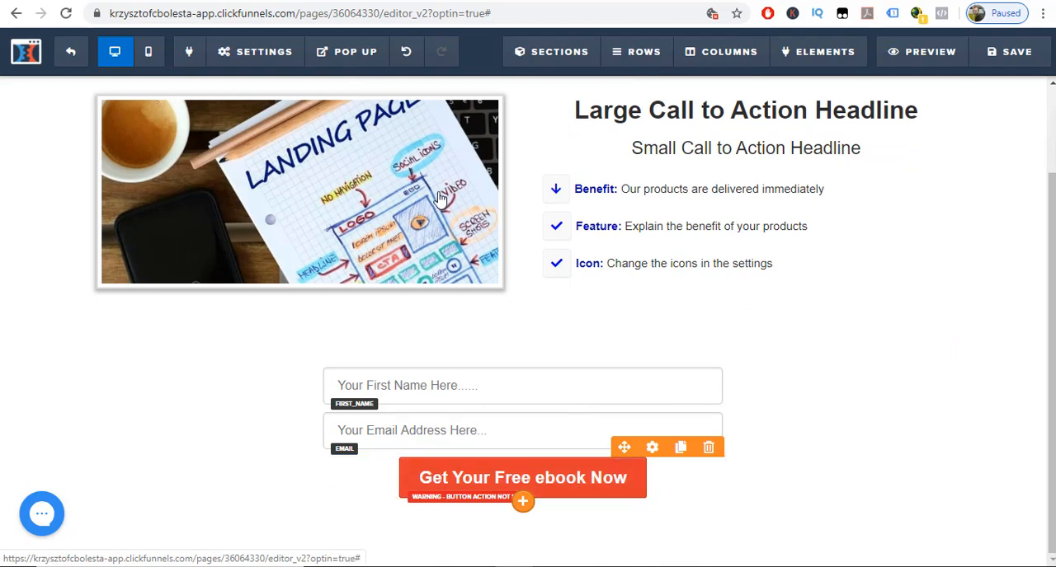
mouse_move(258, 54)
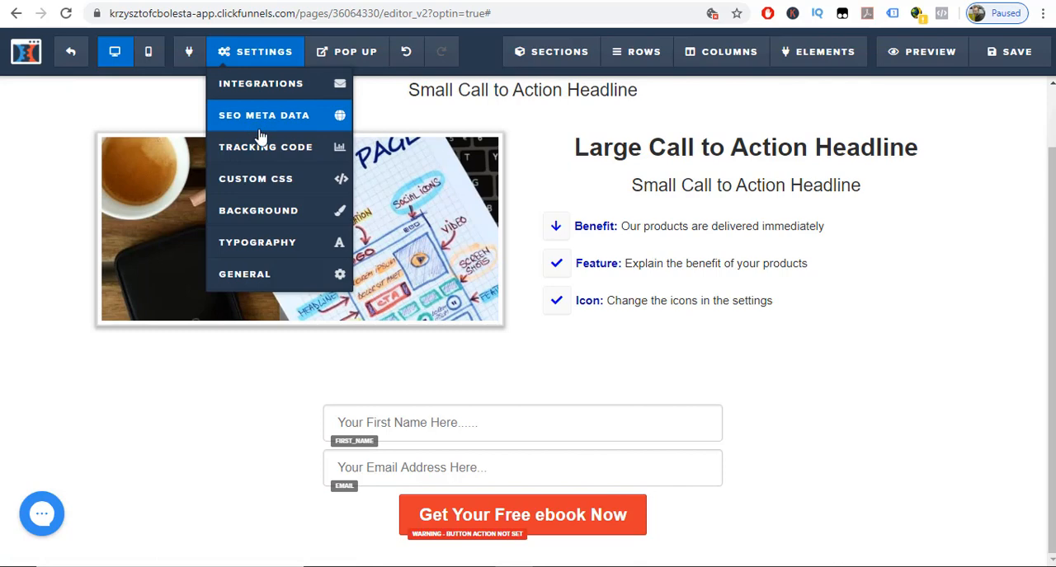
left_click(277, 276)
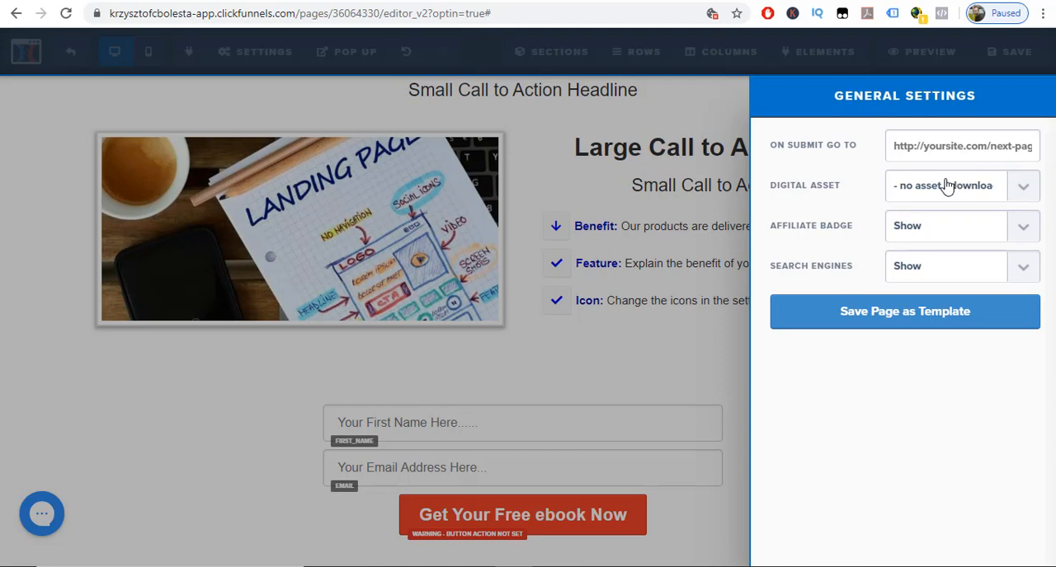
left_click(1023, 189)
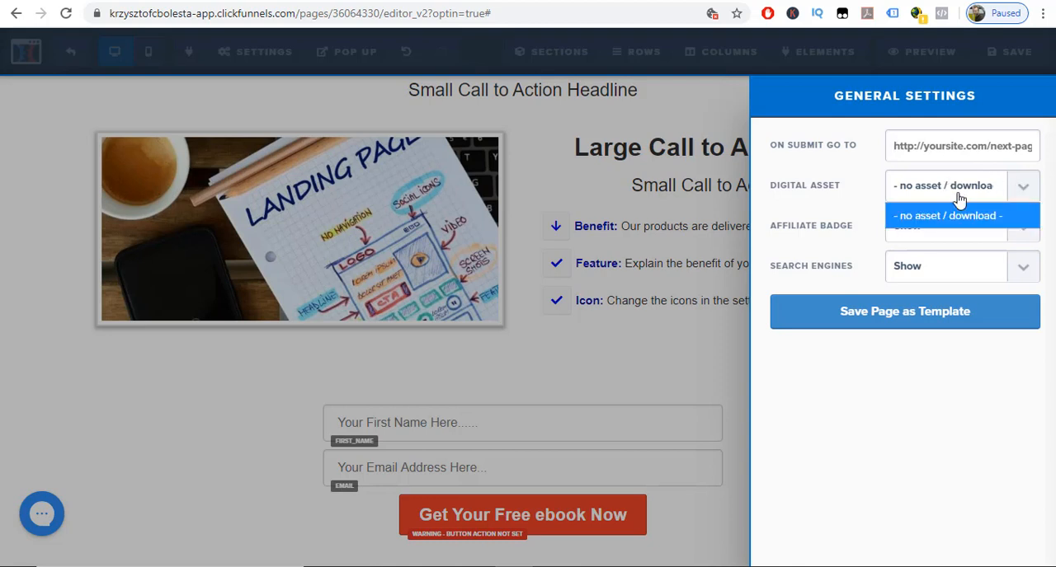
left_click(877, 185)
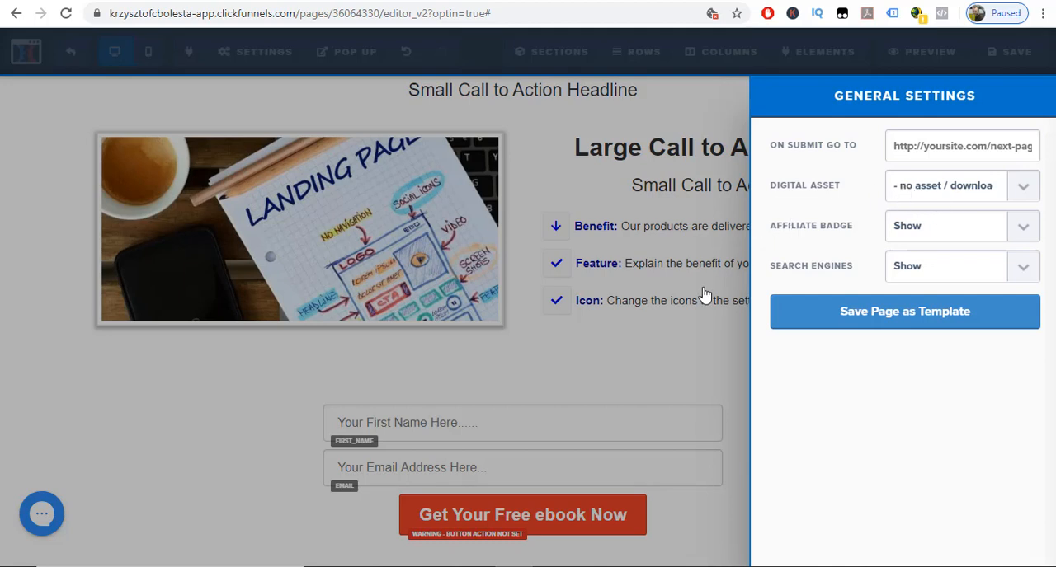
left_click(683, 355)
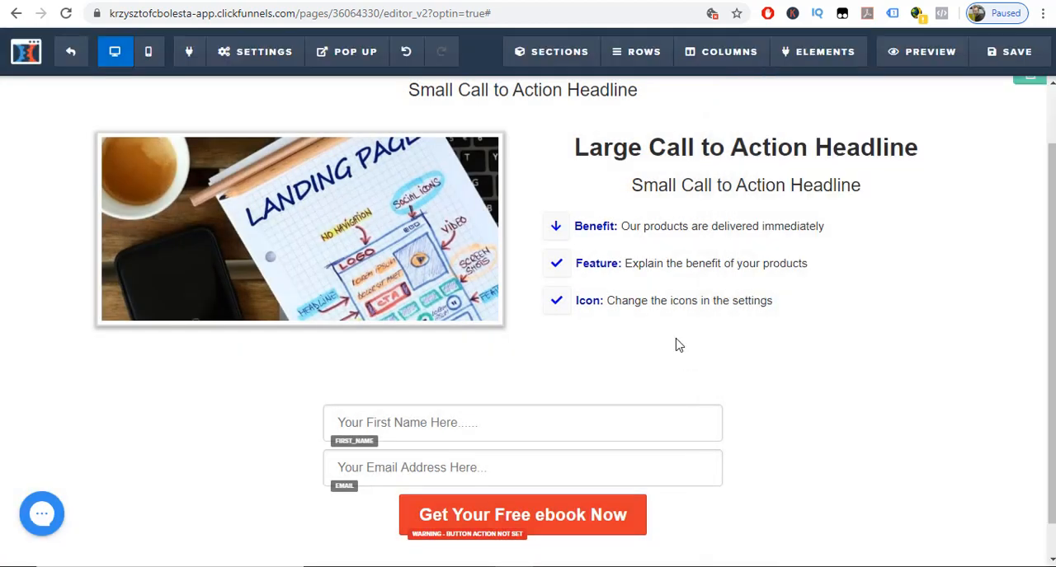
Create the funnel's Thank You Page from the blank thank you starter template and open it in the page editor.
left_click(75, 63)
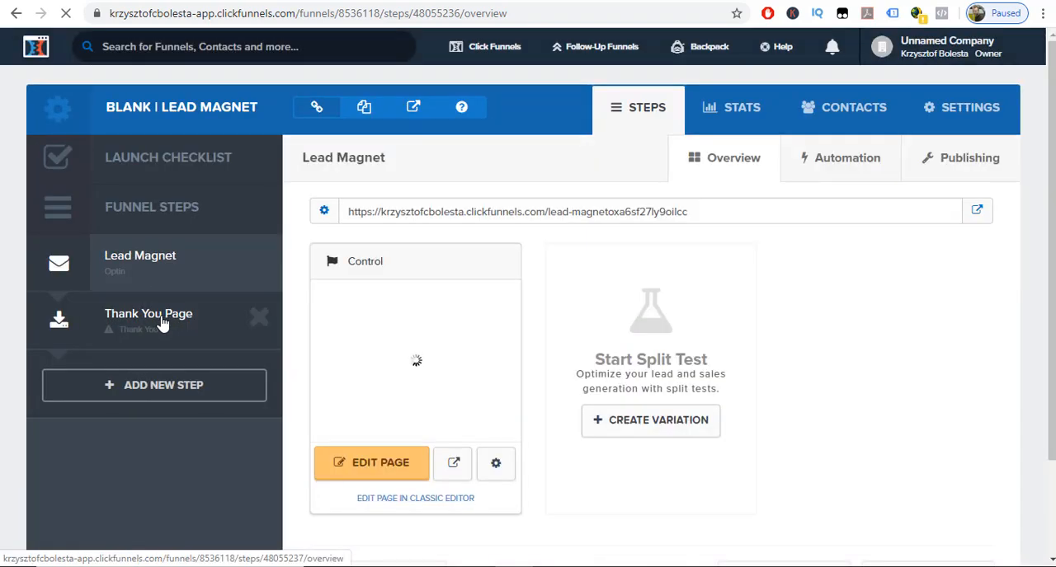
left_click(163, 324)
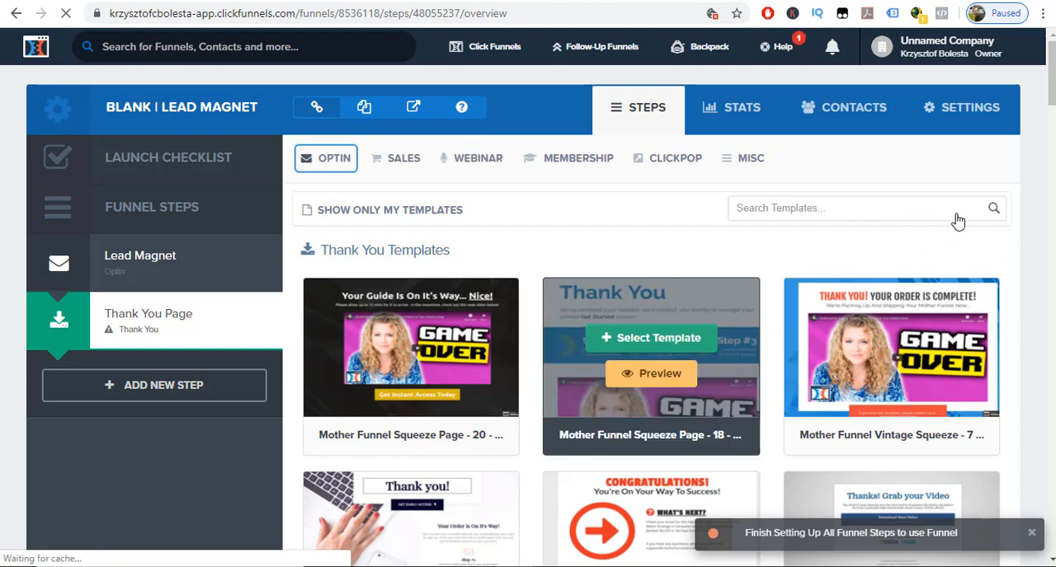
scroll(927, 216, "down", 3)
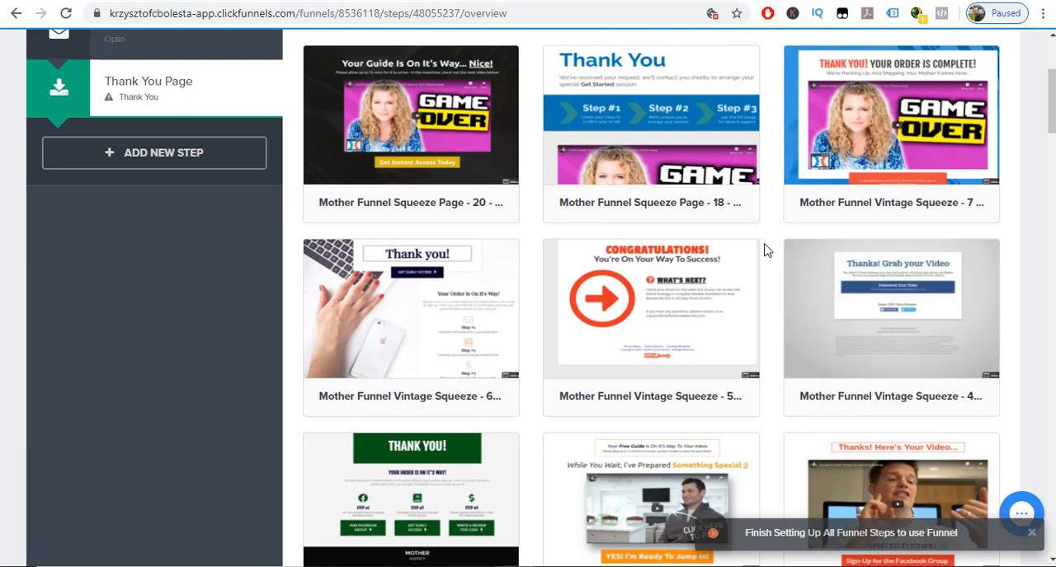
scroll(824, 296, "down", 10)
left_click(898, 345)
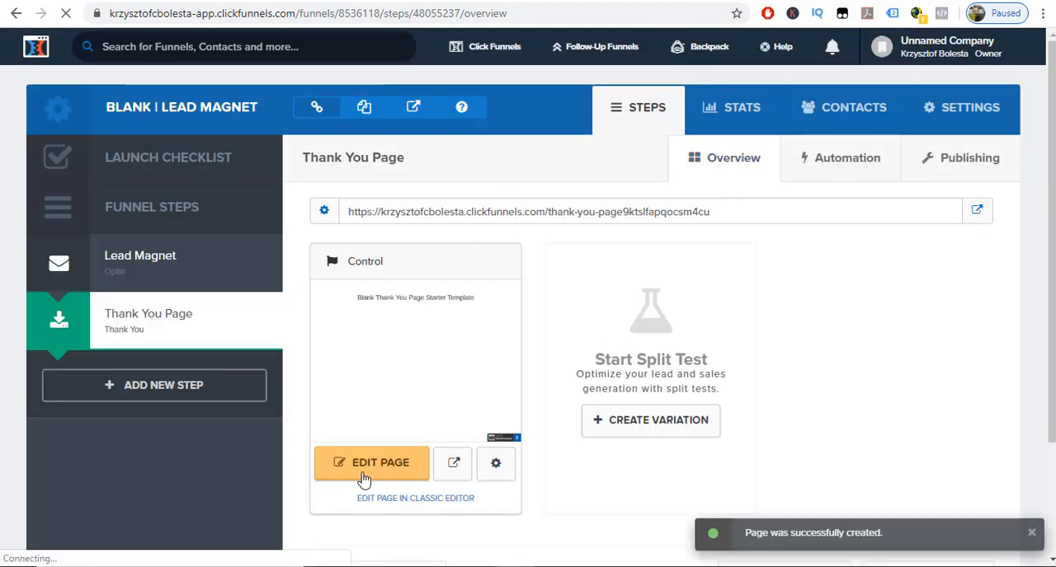
left_click(363, 479)
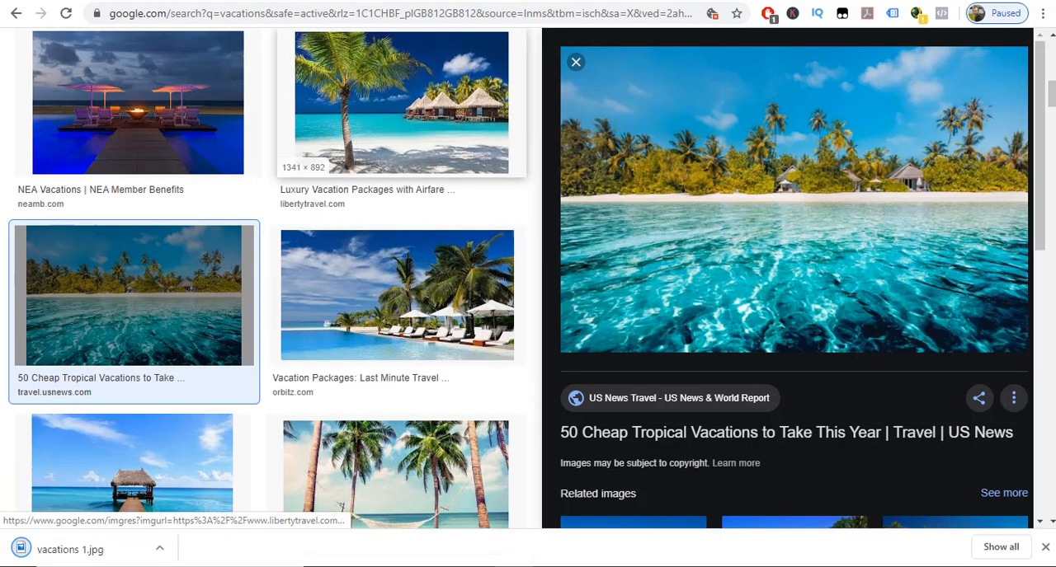
left_click(137, 1)
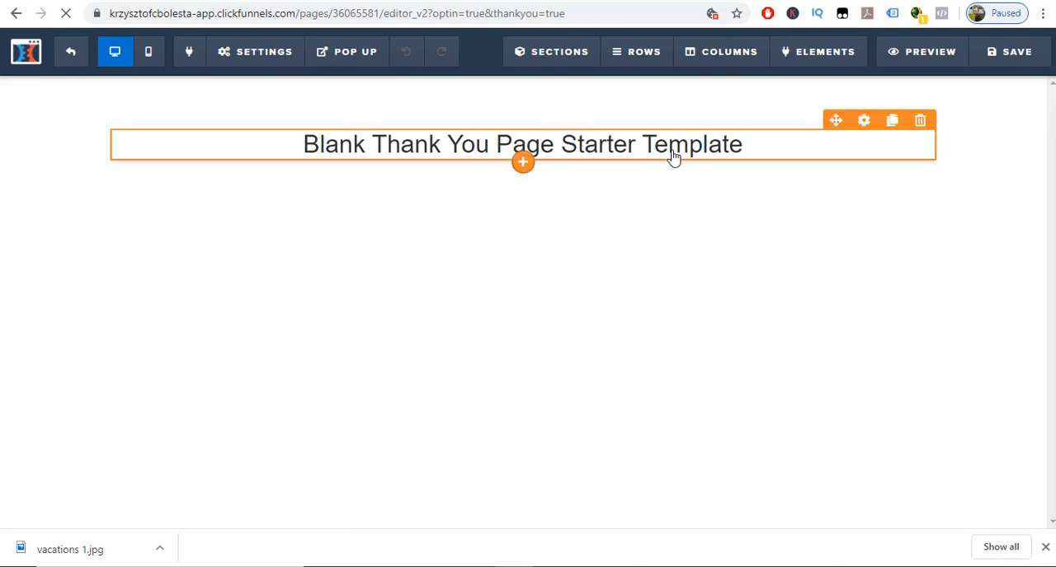
Delete the template headline and its row from the thank you page, keeping the empty section.
left_click(919, 122)
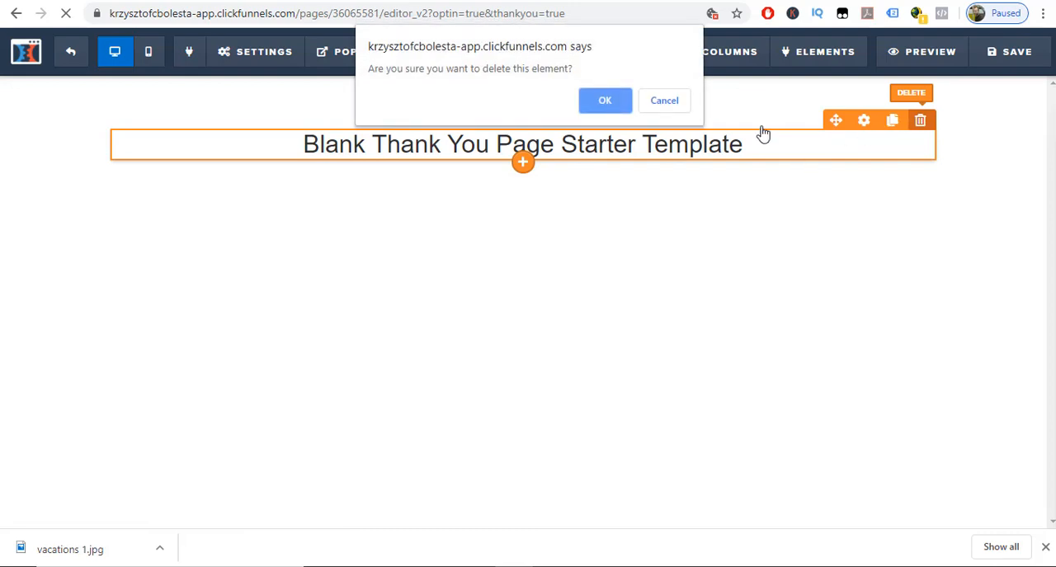
left_click(605, 101)
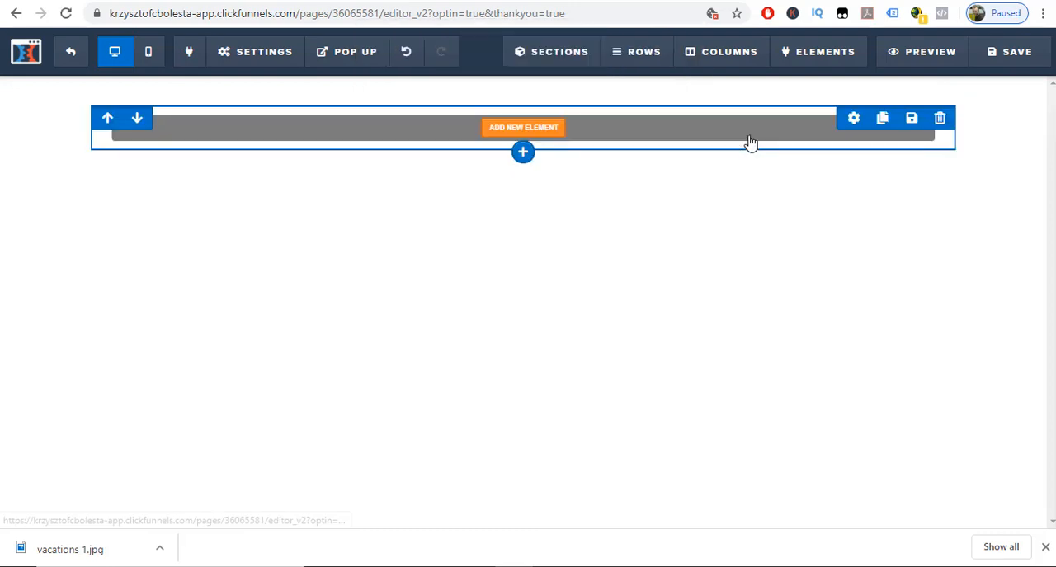
left_click(939, 120)
left_click(613, 111)
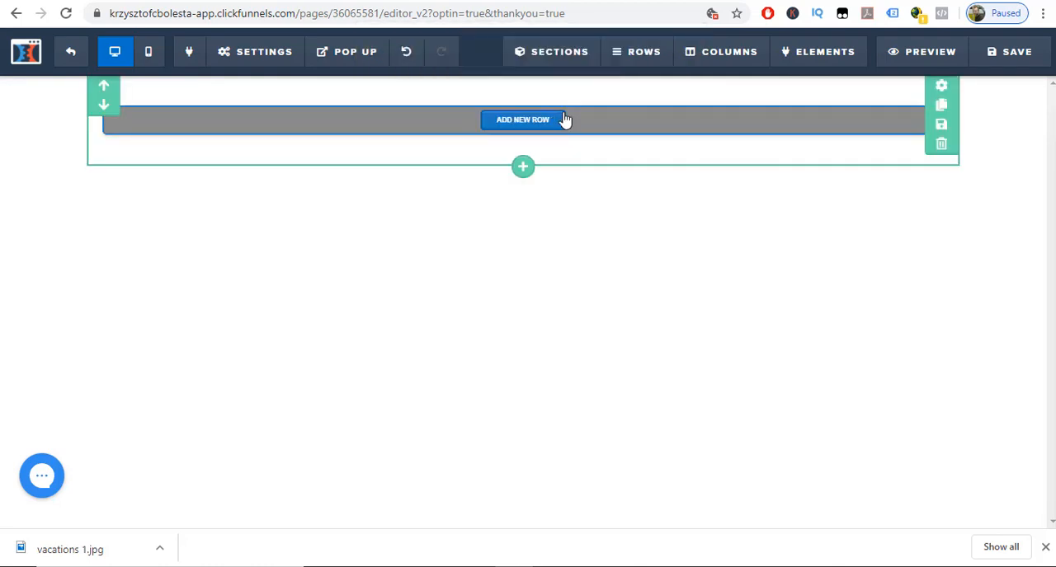
left_click(941, 146)
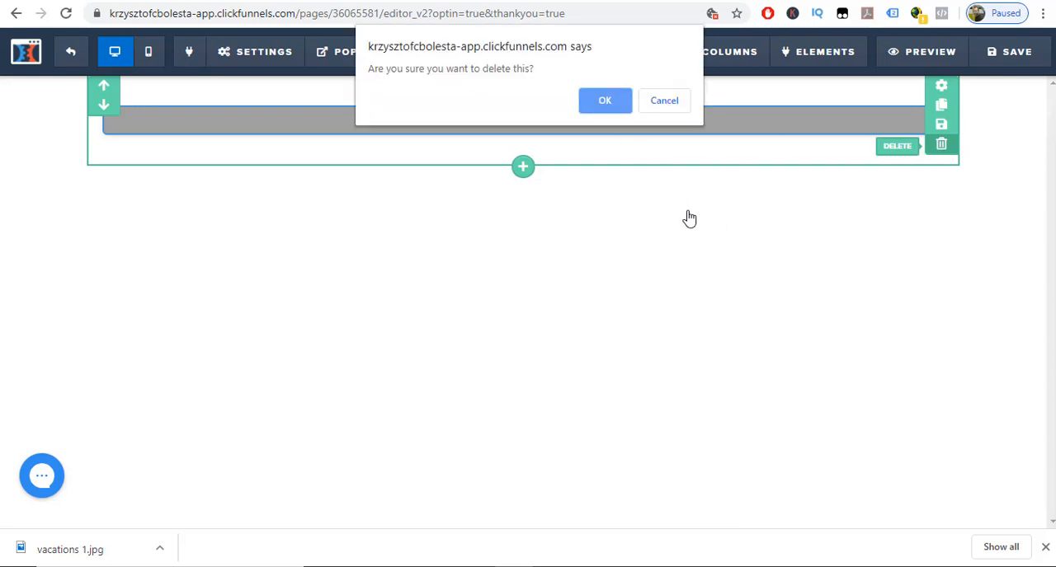
left_click(666, 102)
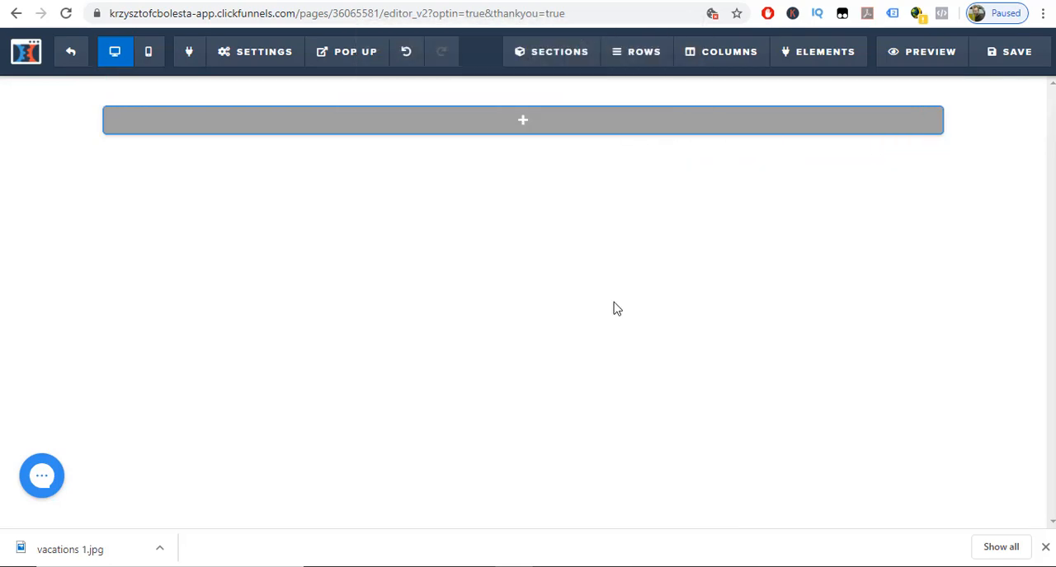
Upload the vacations 1 picture and set it as the thank you page's background image.
left_click(252, 51)
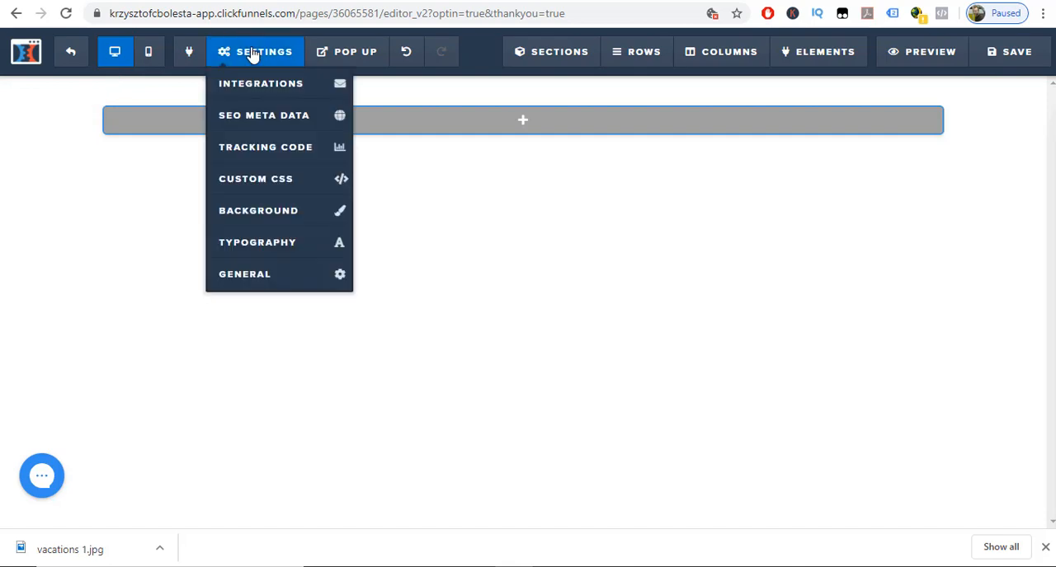
left_click(259, 212)
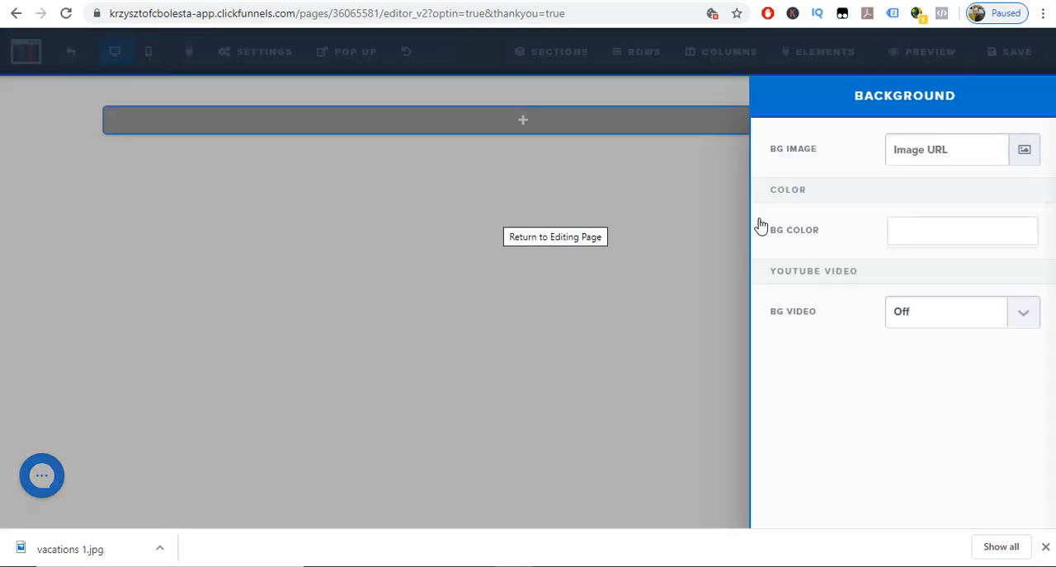
left_click(995, 160)
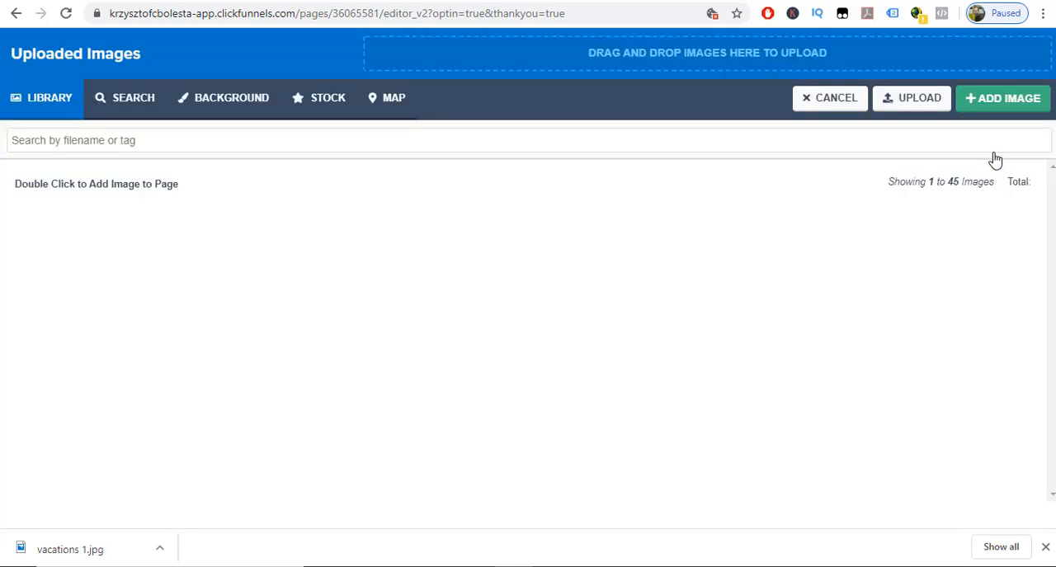
left_click(913, 105)
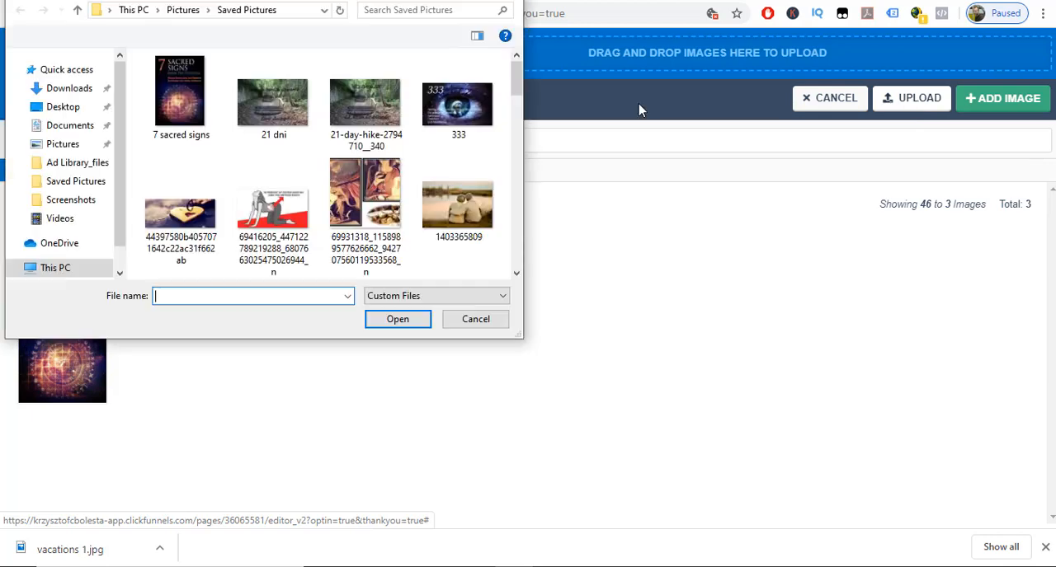
left_click_drag(520, 79, 521, 246)
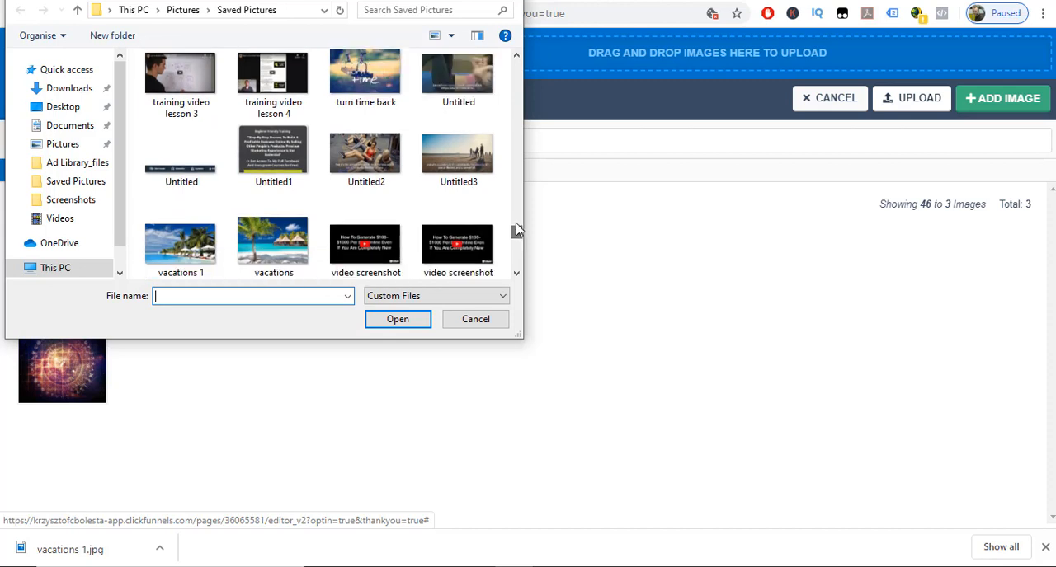
double_click(196, 249)
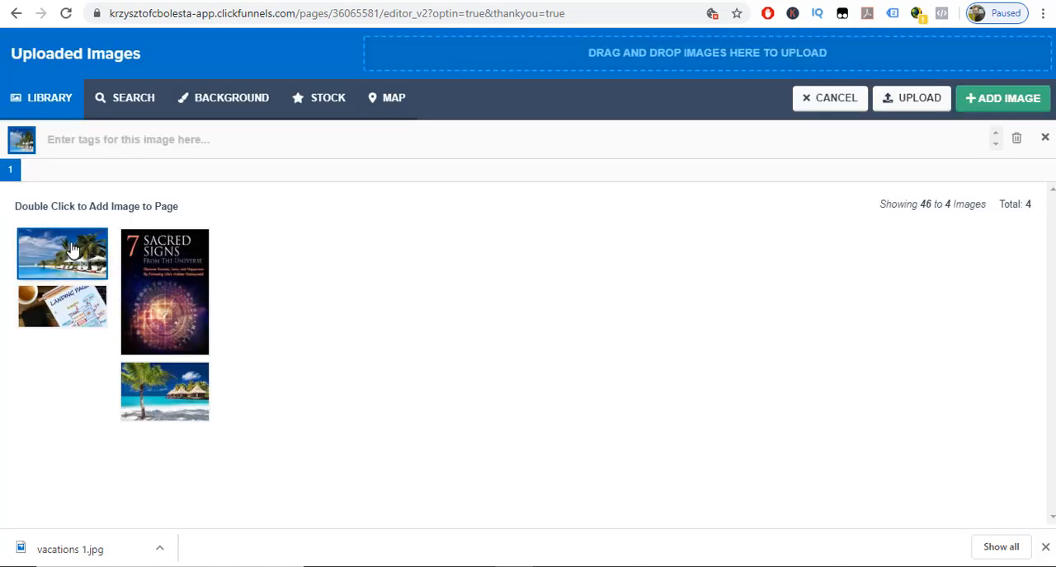
double_click(72, 251)
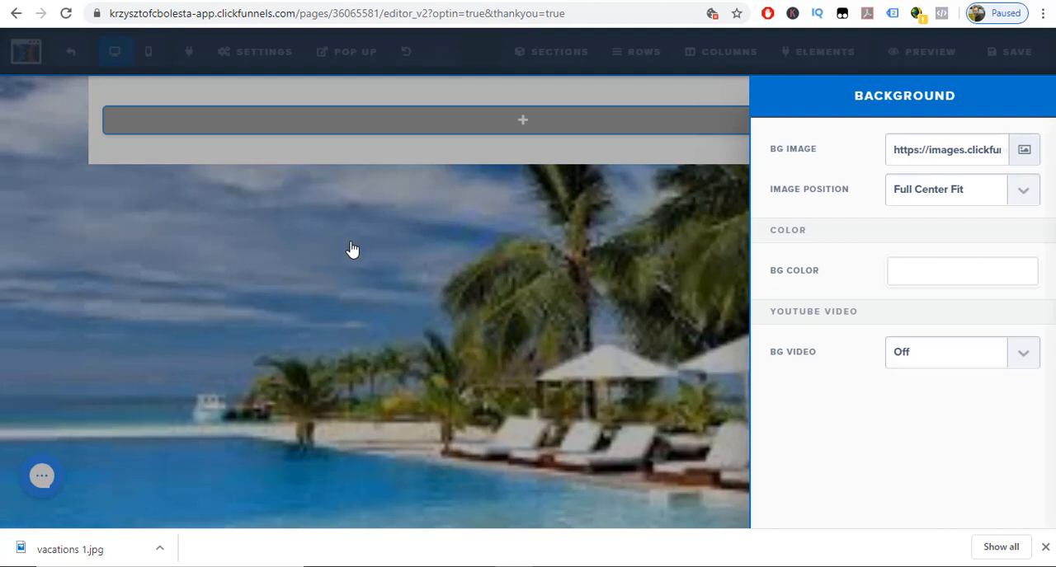
left_click(503, 259)
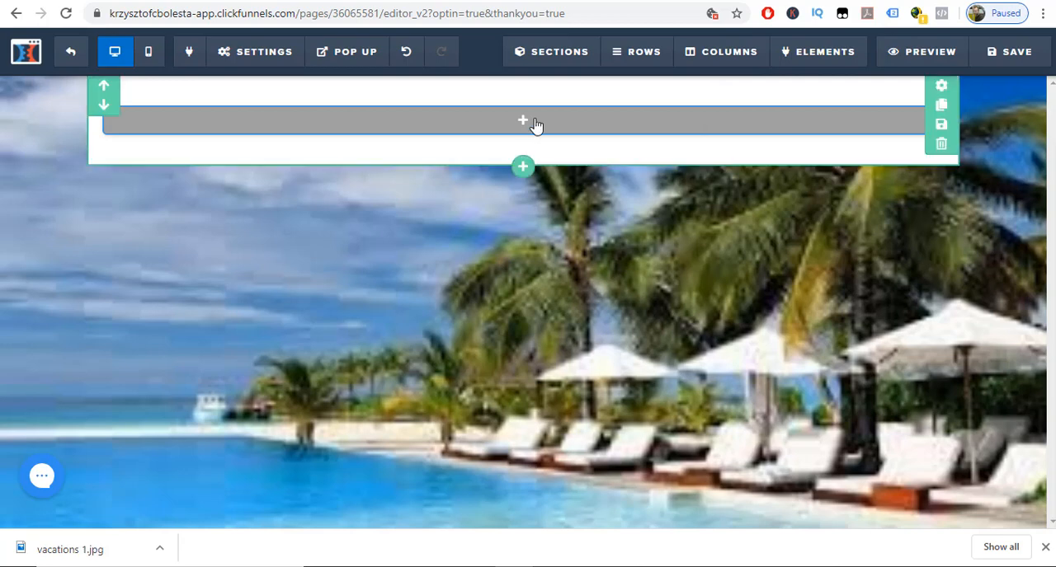
Switch to the Google Images results and search for "thank you" pictures.
mouse_move(528, 124)
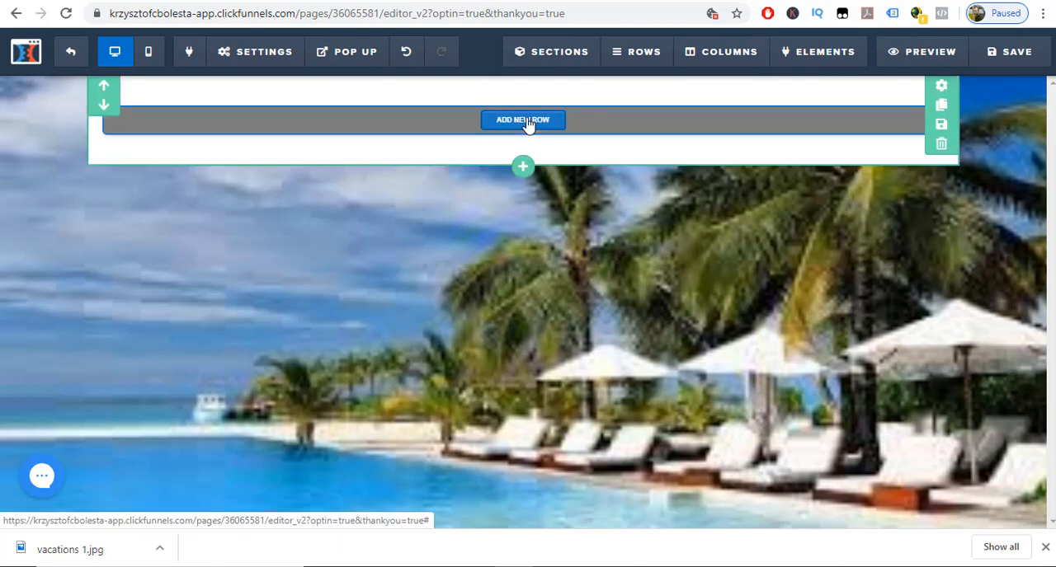
left_click(701, 1)
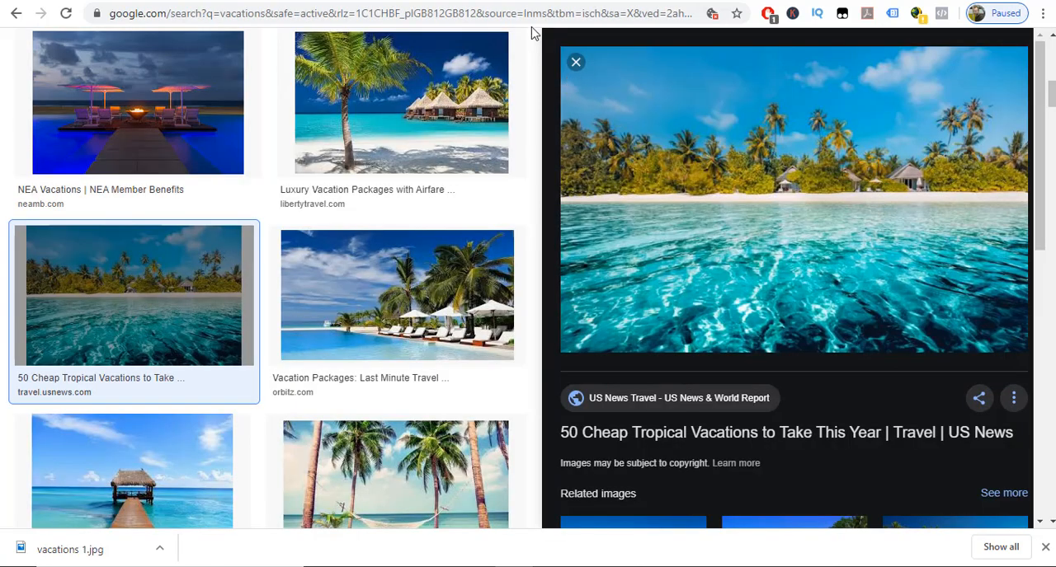
scroll(487, 189, "up", 10)
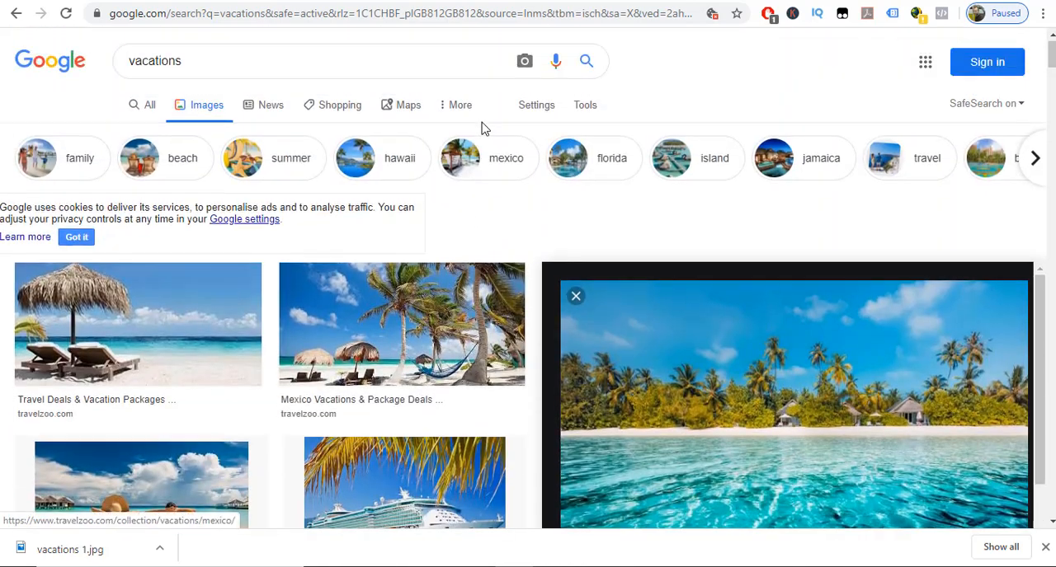
double_click(248, 54)
type("th")
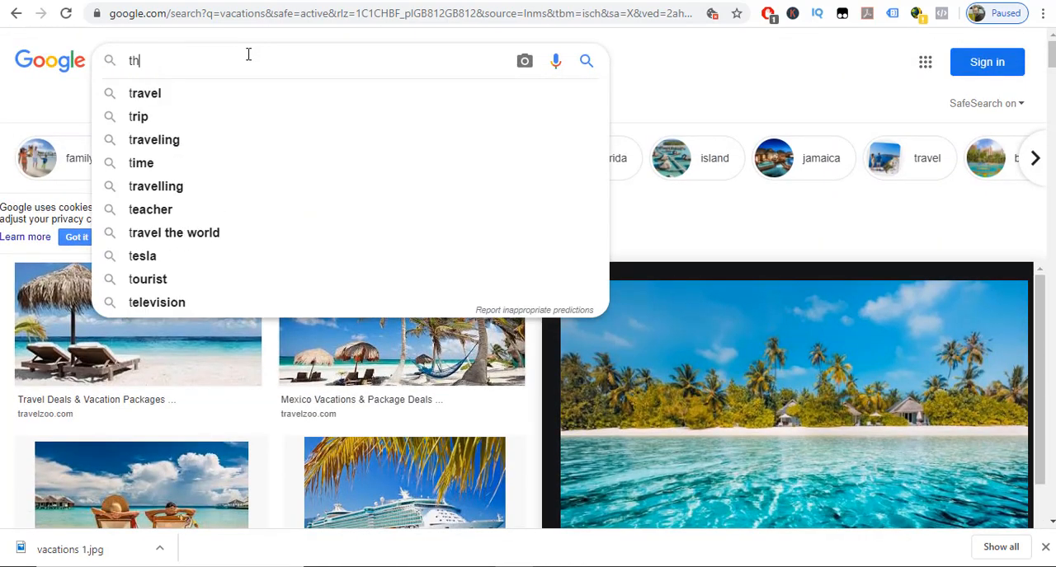
type("ank you")
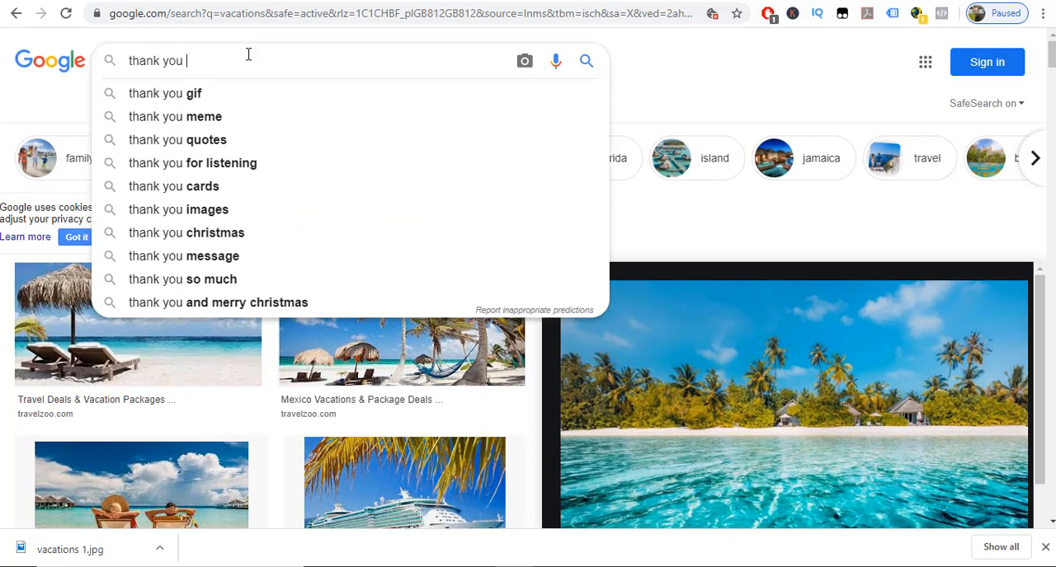
key("Return")
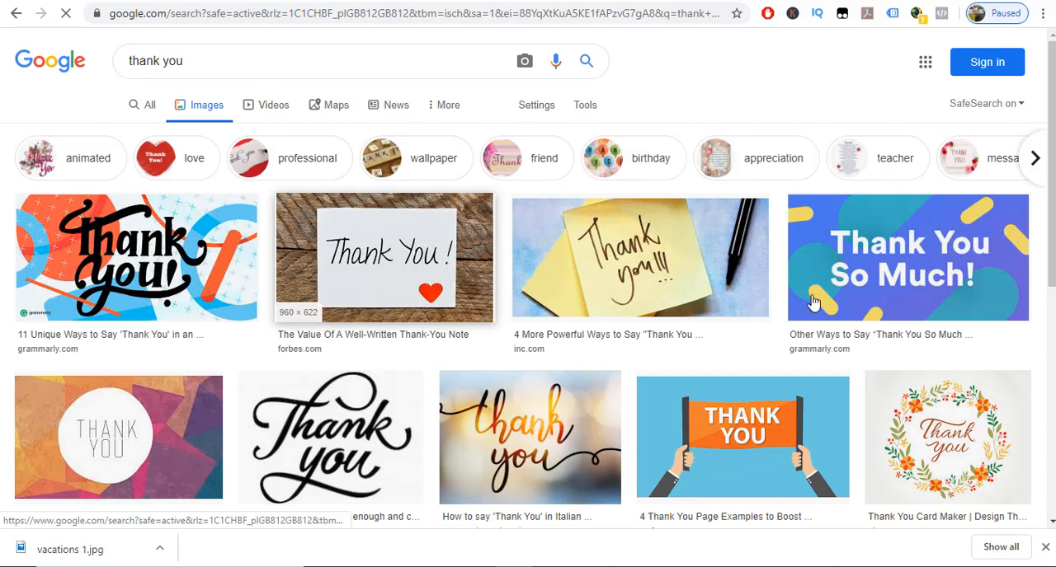
Save the black handwritten "Thank You" lettering image to Saved Pictures as a PNG named "thank you".
scroll(813, 303, "down", 5)
right_click(347, 307)
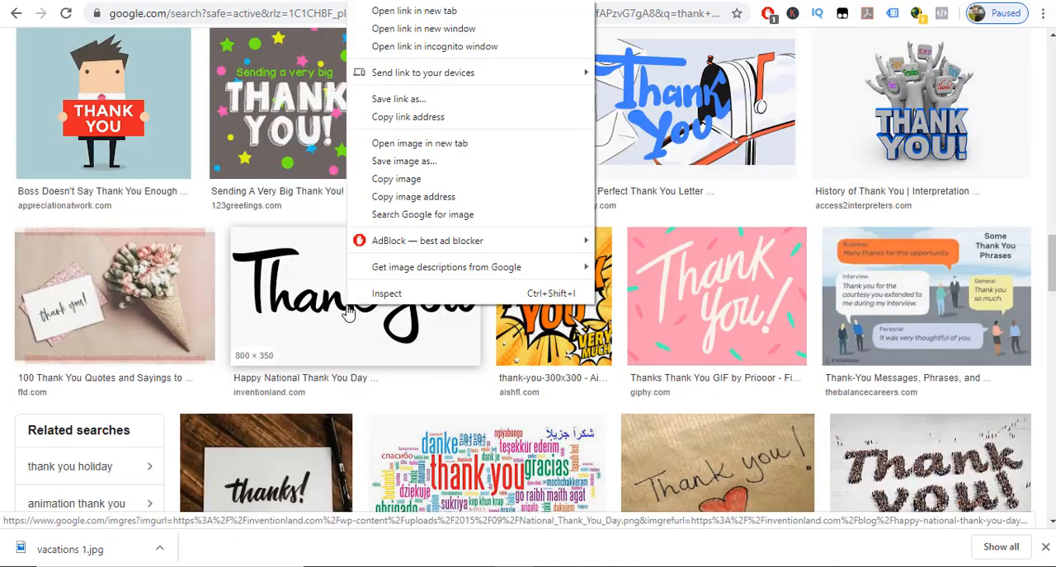
left_click(402, 164)
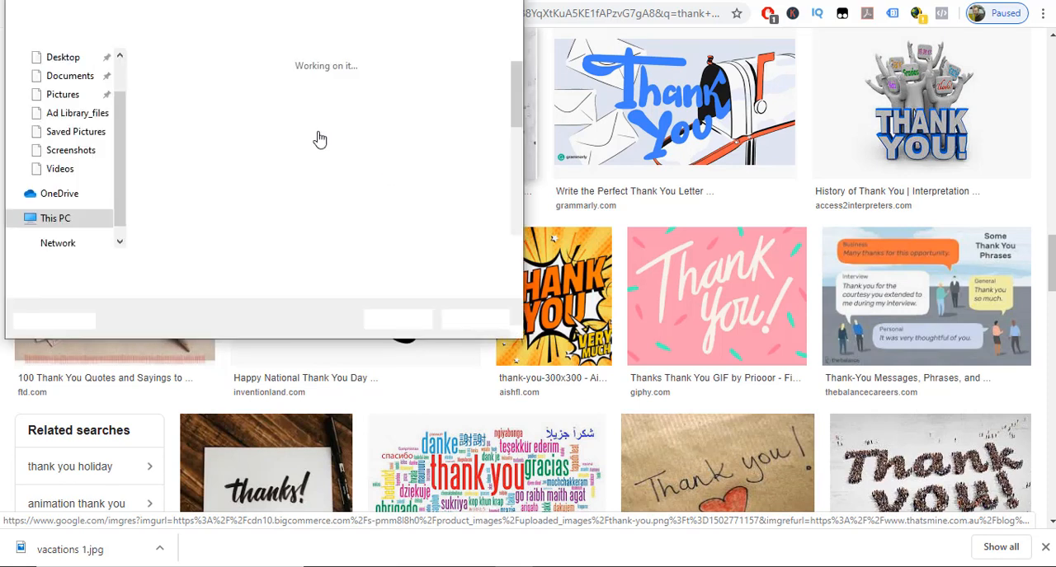
scroll(264, 237, "down", 1)
type("thank y")
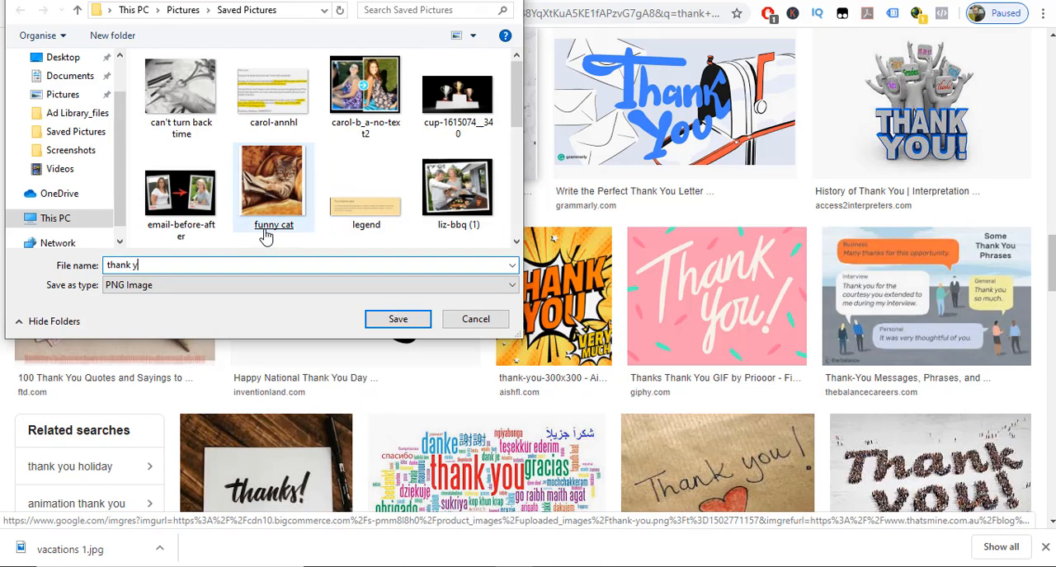
type("ou")
key("Return")
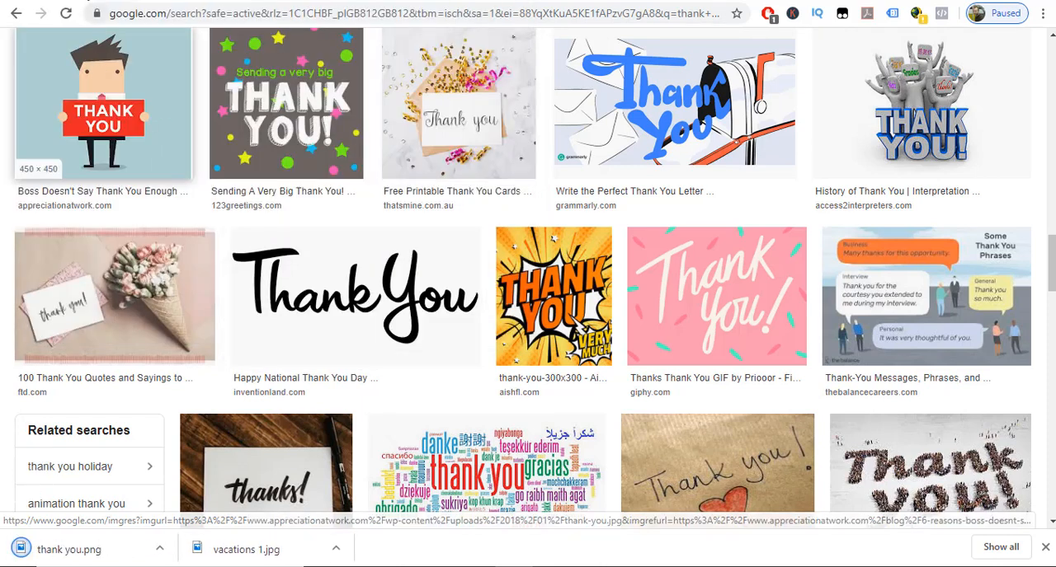
Return to the ClickFunnels editor and add a one-column row containing an image element to the empty section.
left_click(88, 1)
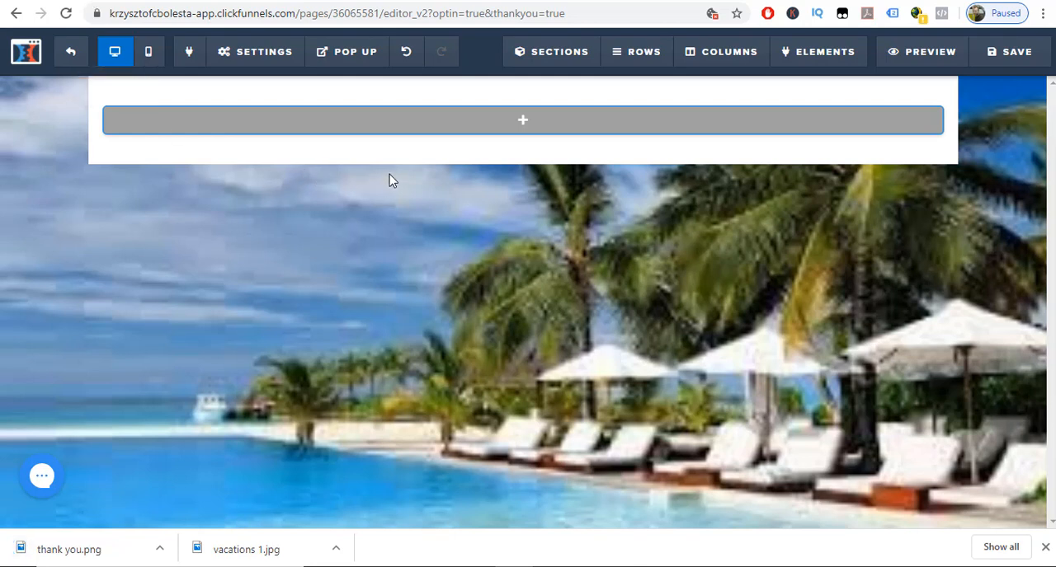
left_click(525, 121)
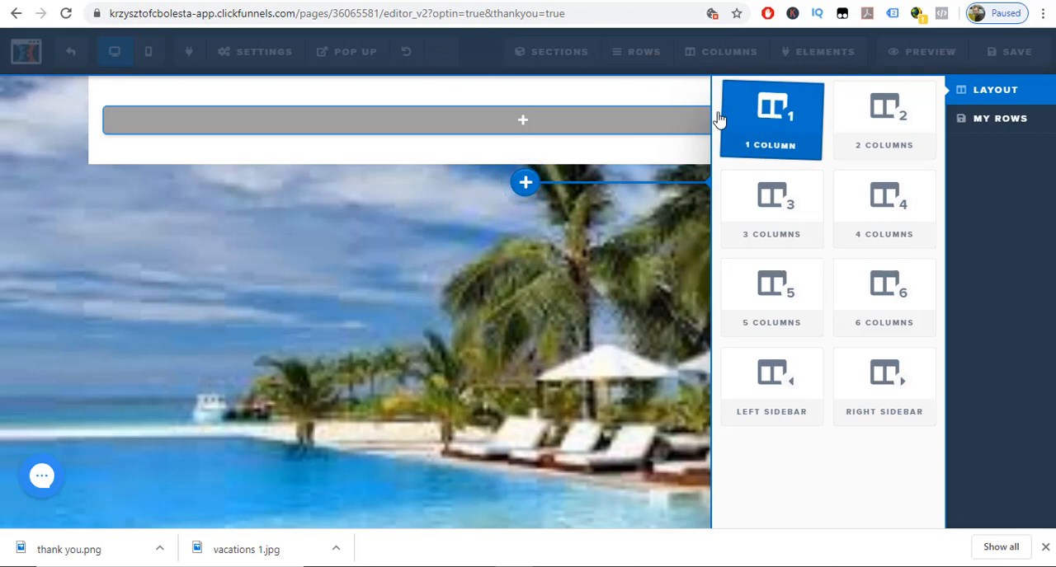
left_click(720, 119)
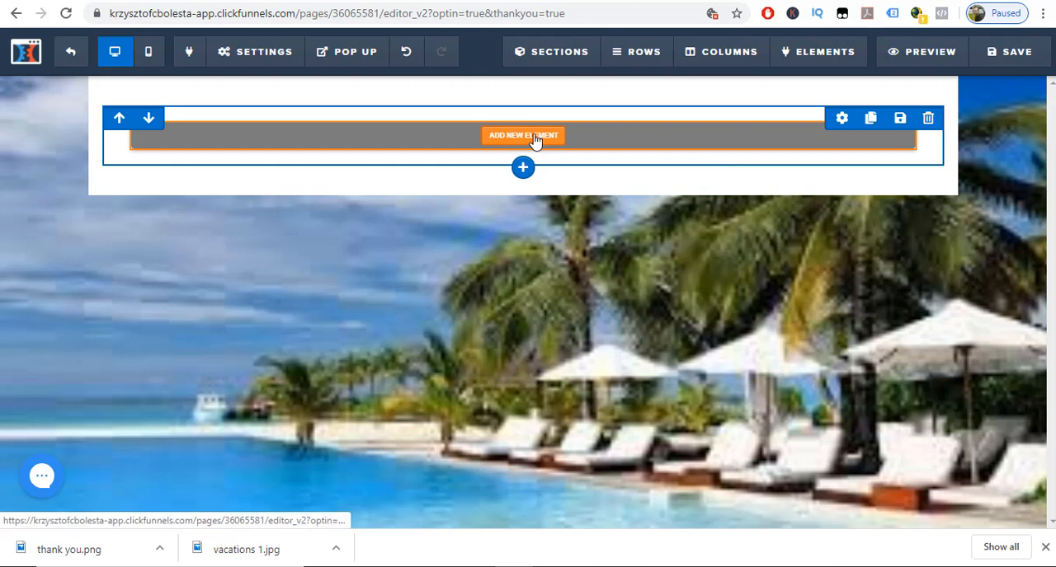
left_click(534, 137)
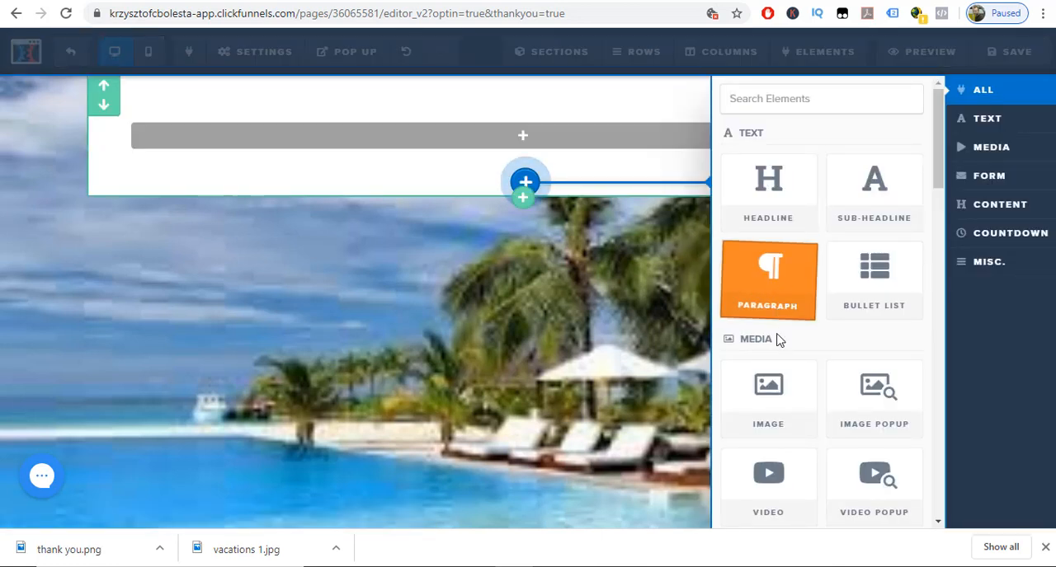
left_click(770, 397)
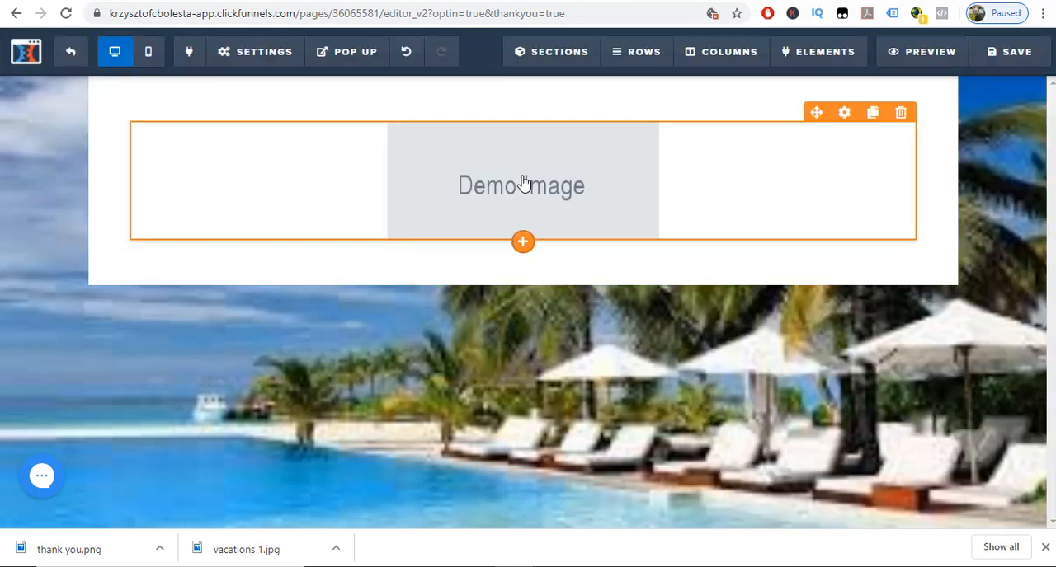
Upload the thank you picture and use it in place of the demo image.
left_click(523, 183)
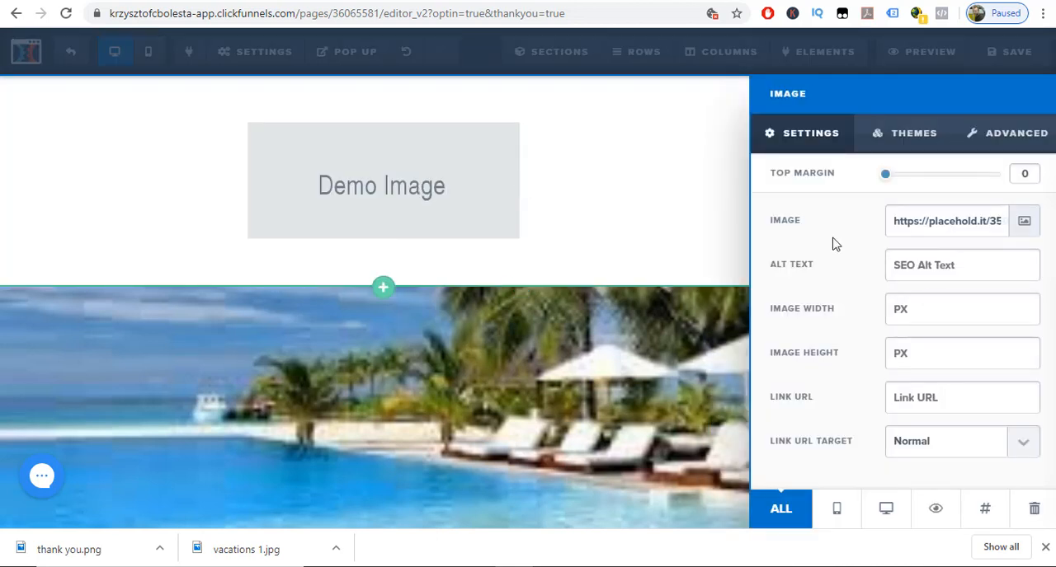
left_click(1020, 228)
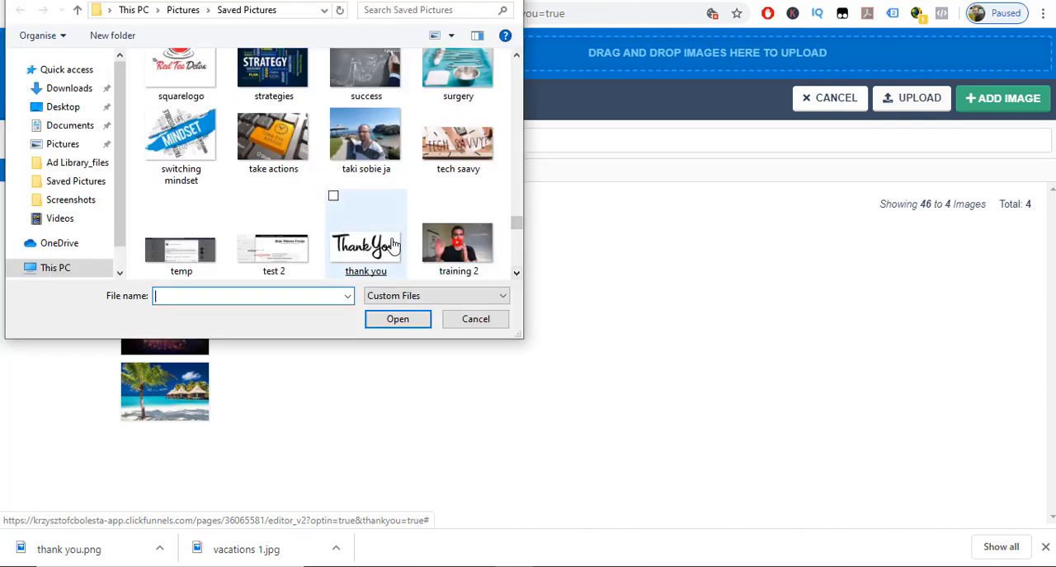
double_click(395, 246)
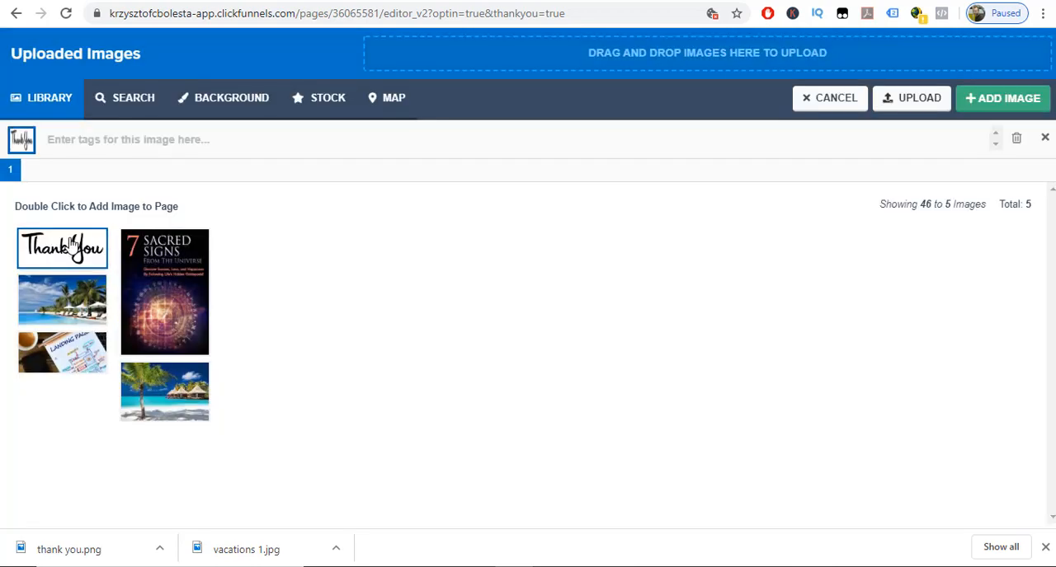
double_click(66, 245)
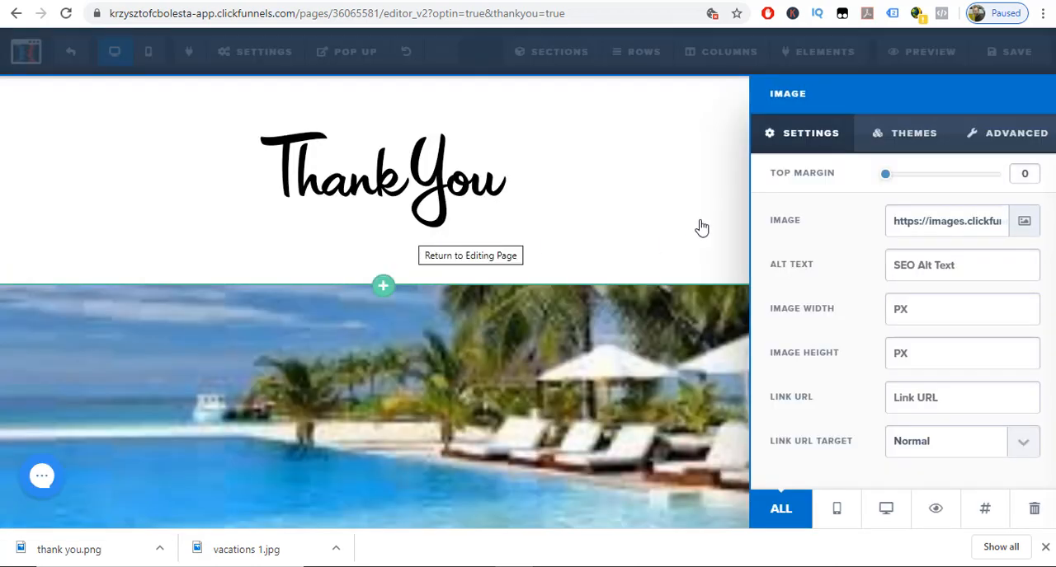
left_click(651, 351)
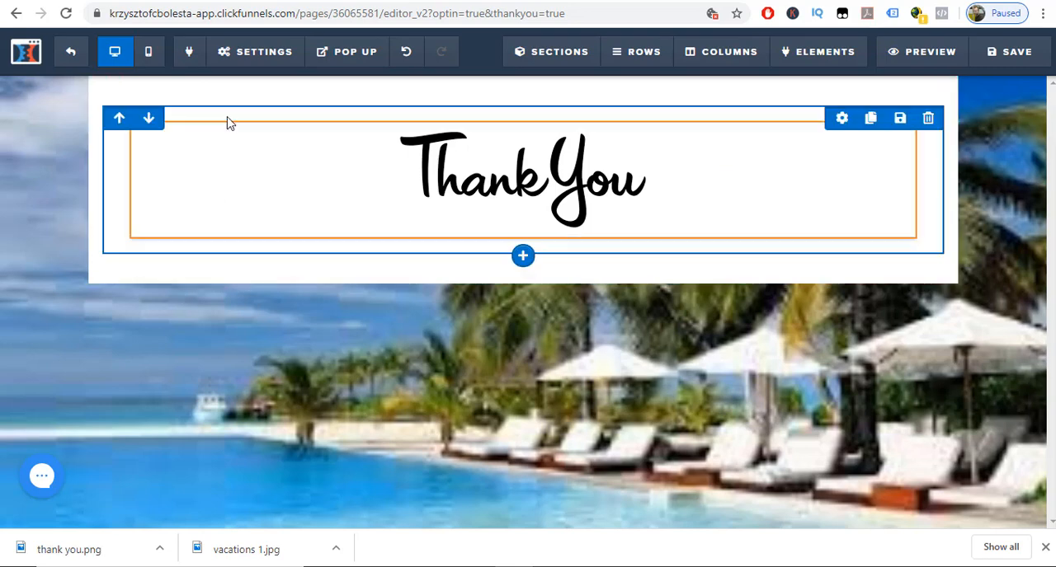
Remove the background image from the thank you page by clearing its image URL.
left_click(258, 57)
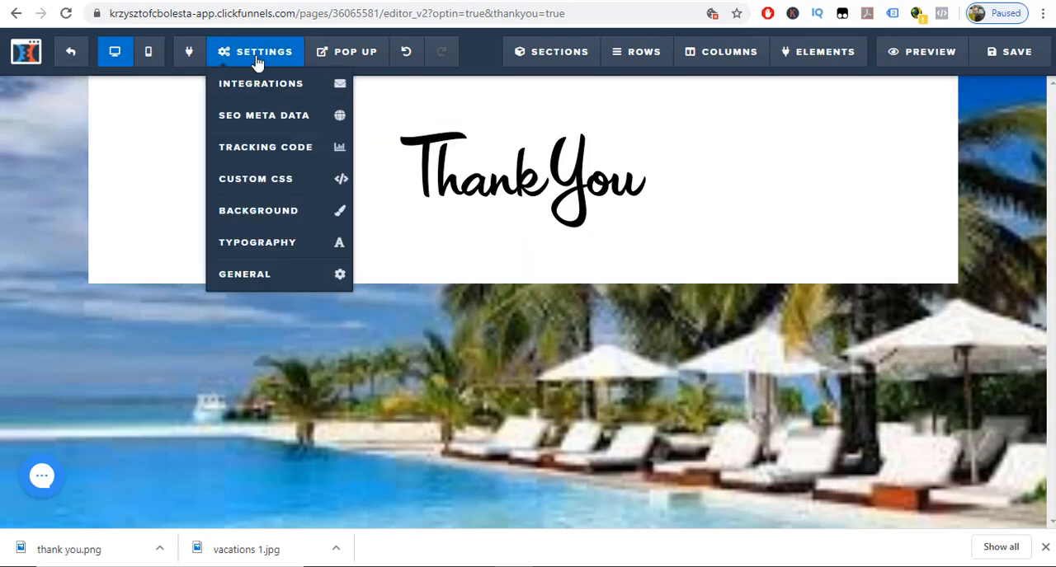
left_click(259, 211)
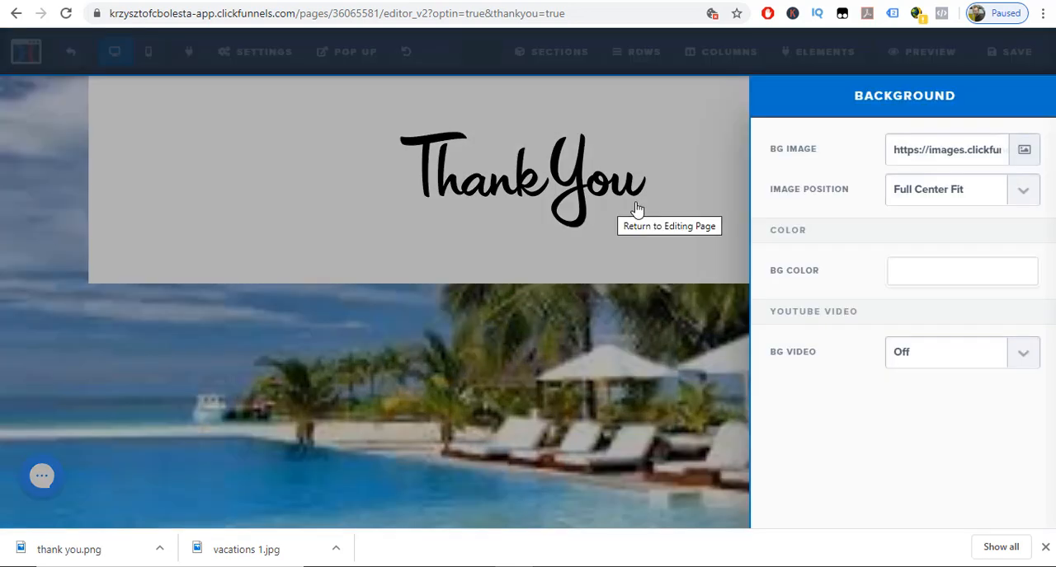
double_click(931, 154)
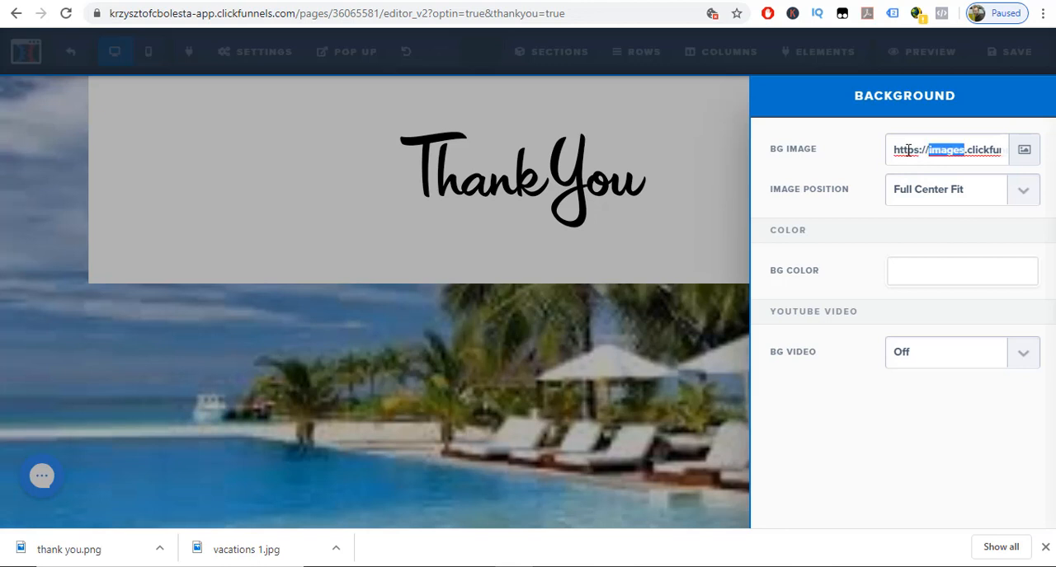
key("BackSpace")
key("ctrl+a")
key("BackSpace")
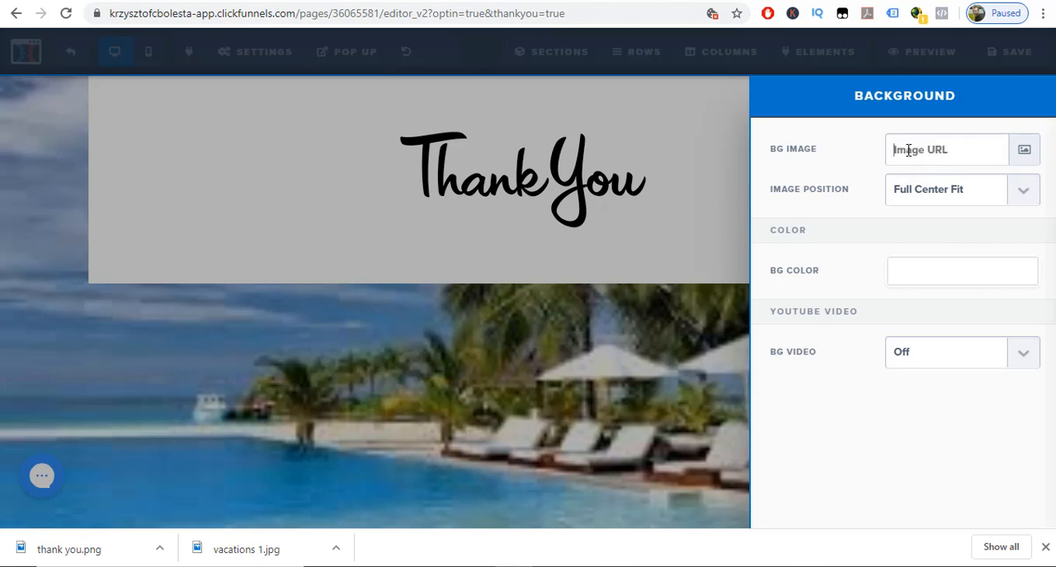
left_click(729, 309)
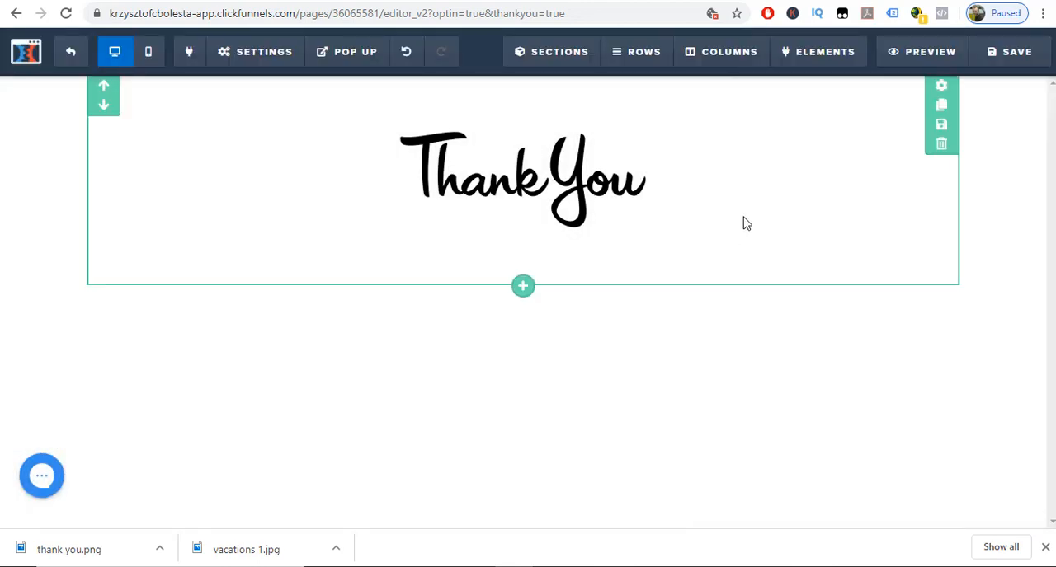
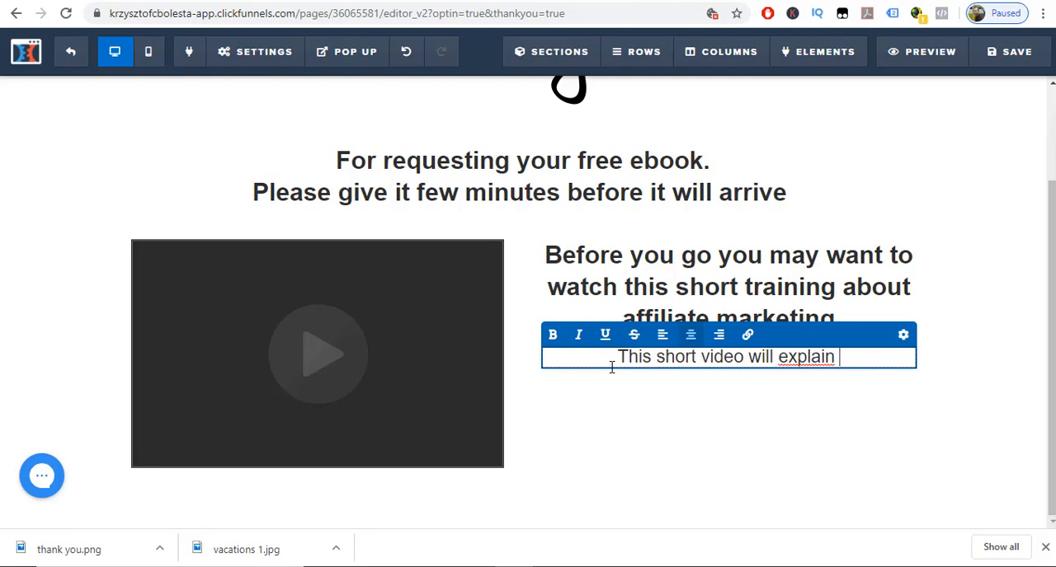
Complete the paragraph beside the video so it reads "This short video will explain the process of how affiliate marketing works".
type("the pro")
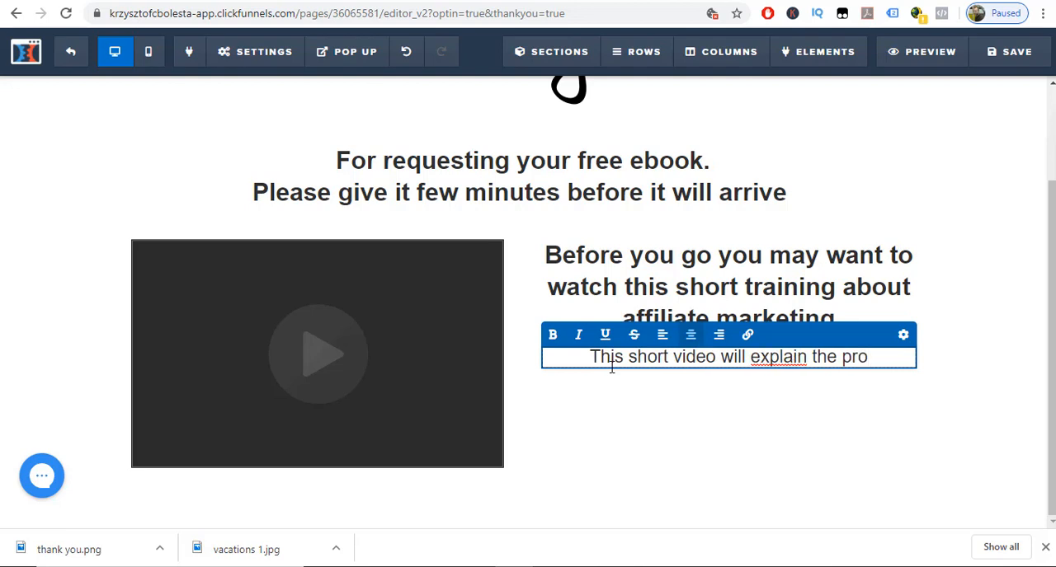
type("cess ")
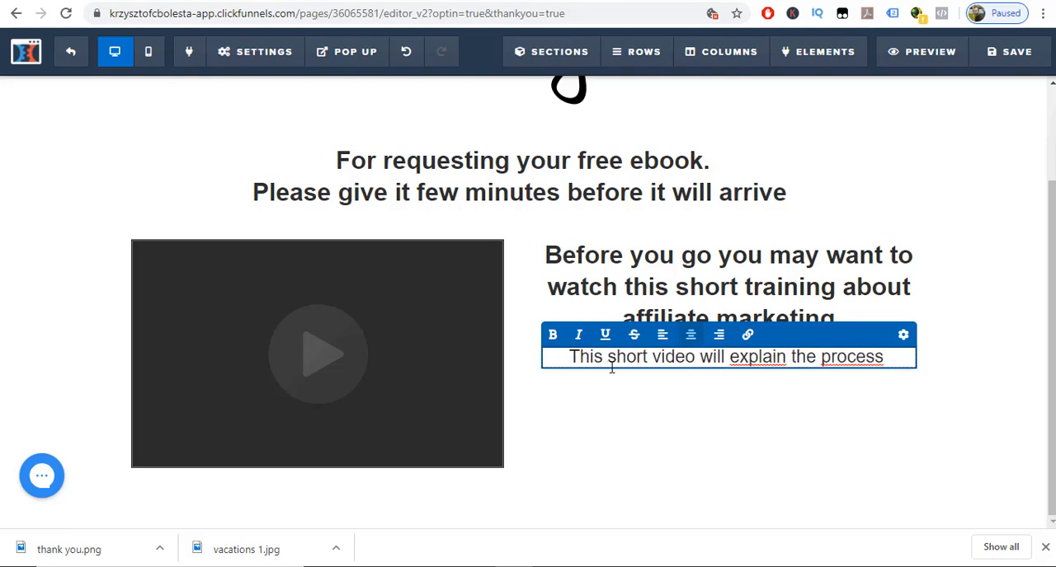
type("of how ")
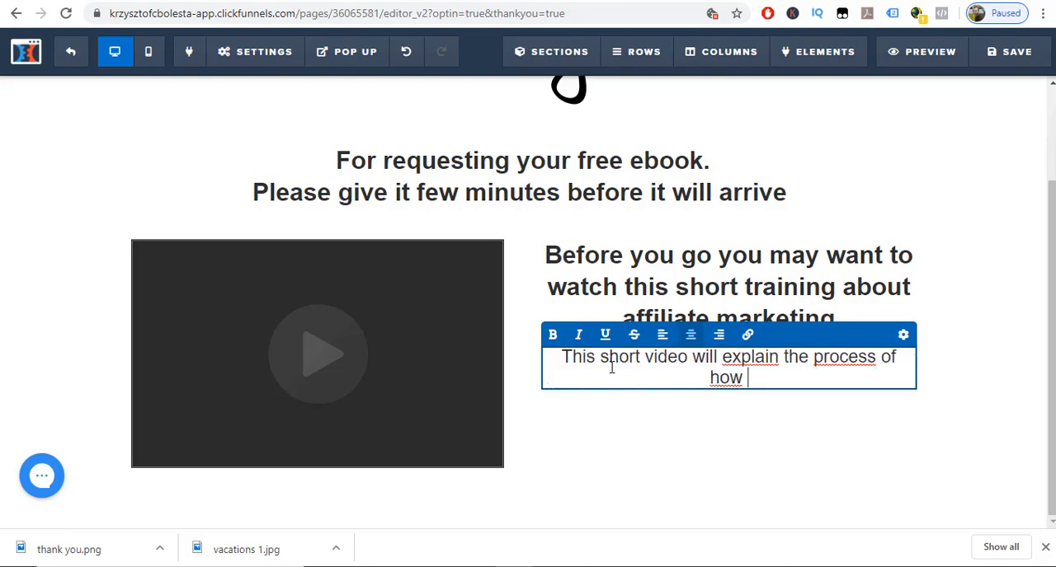
type("affiliate ma")
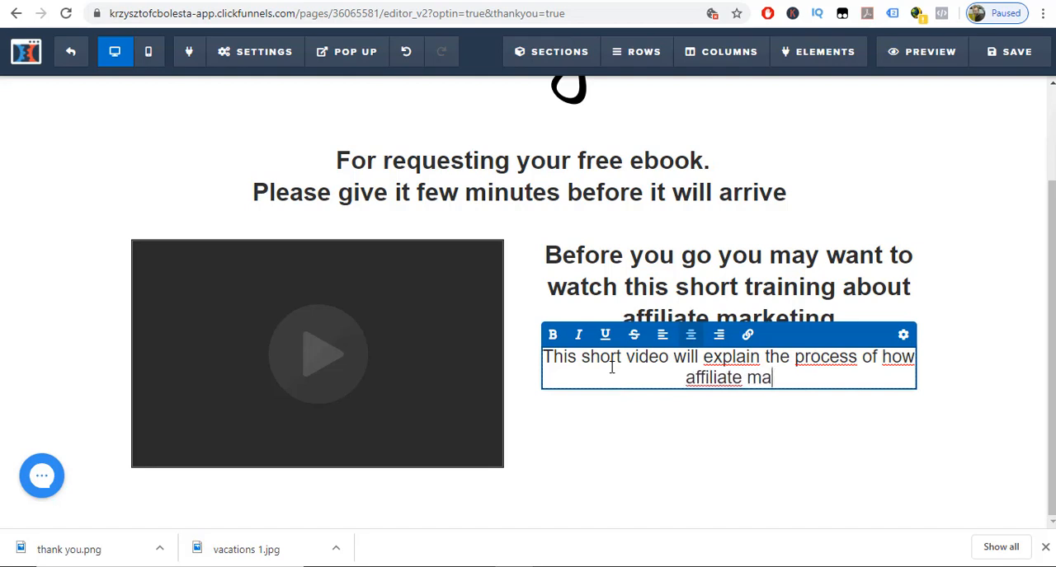
type("rketing ")
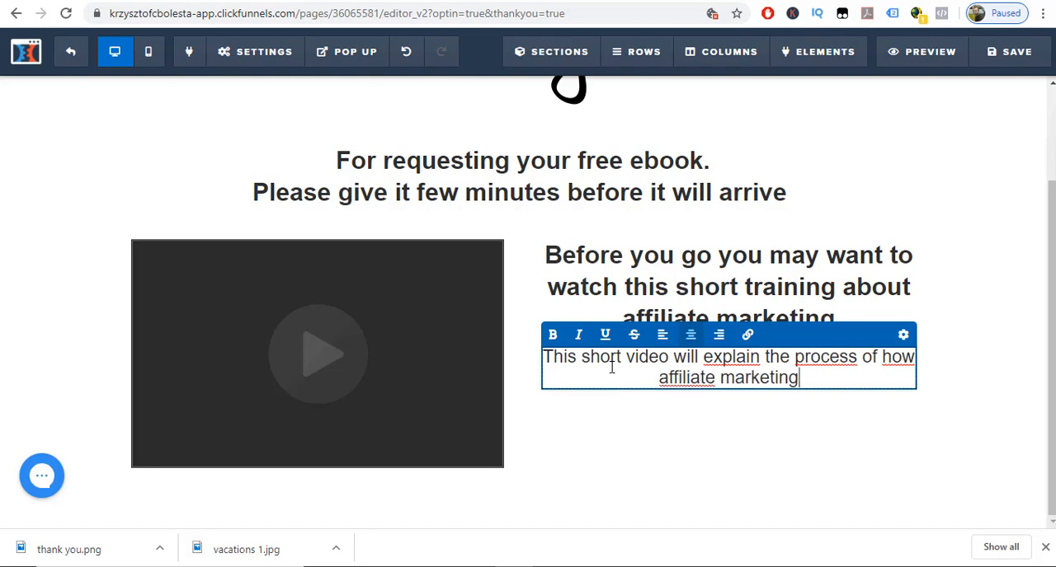
type("works")
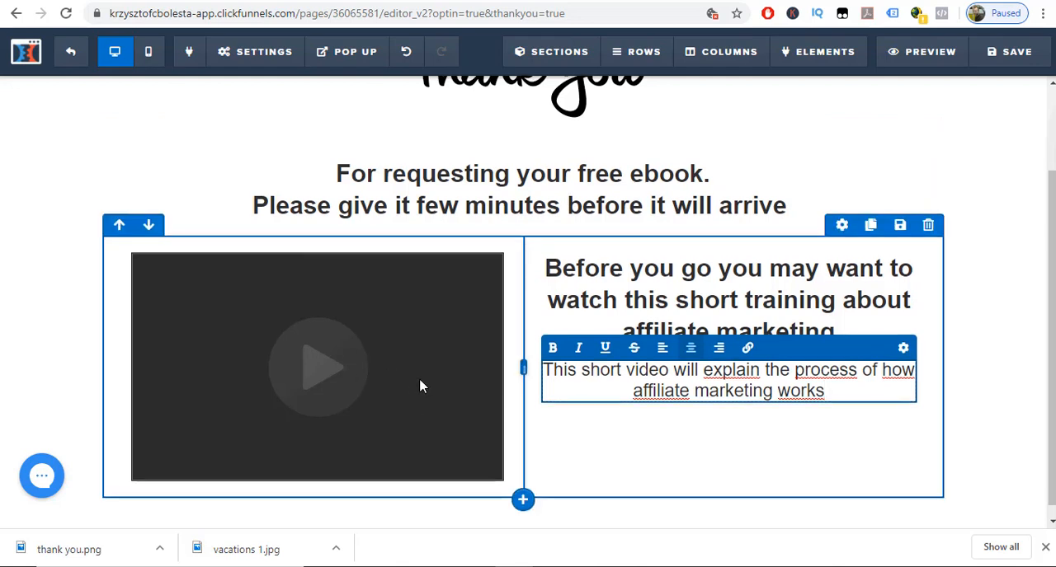
Add a one-column row containing a headline element below the video row.
left_click(523, 487)
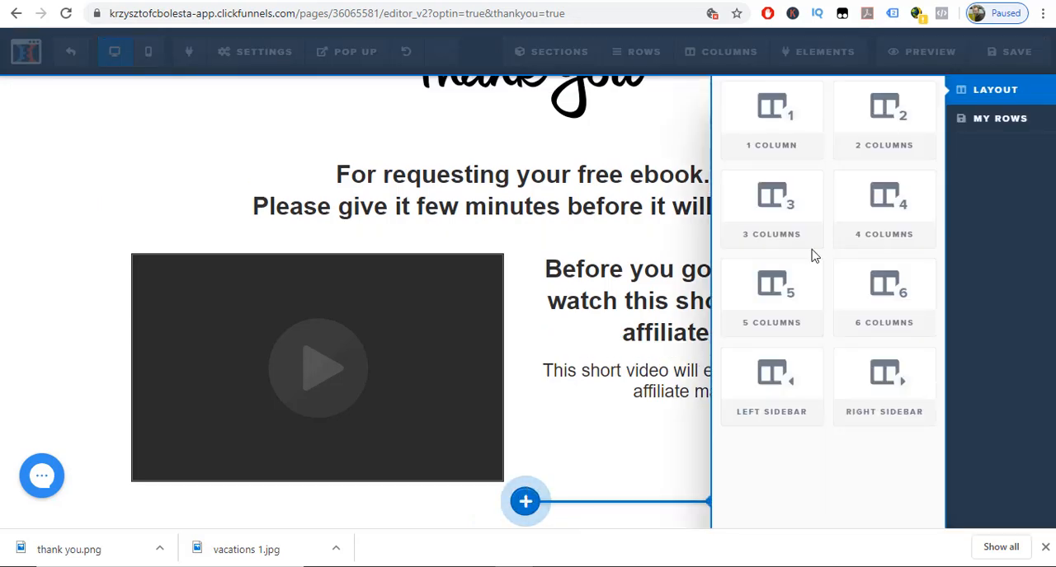
left_click(786, 137)
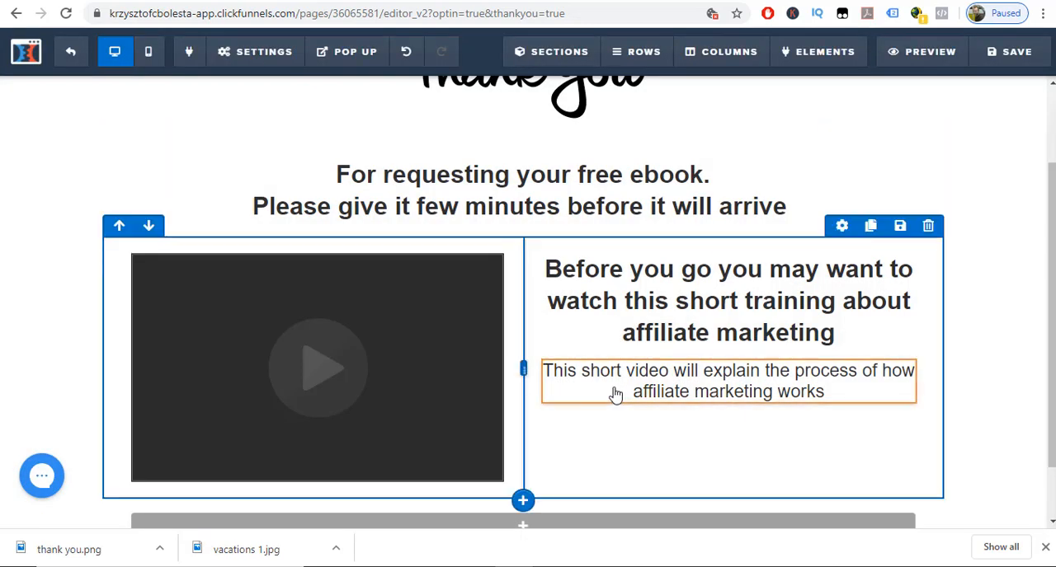
scroll(617, 392, "down", 1)
mouse_move(501, 468)
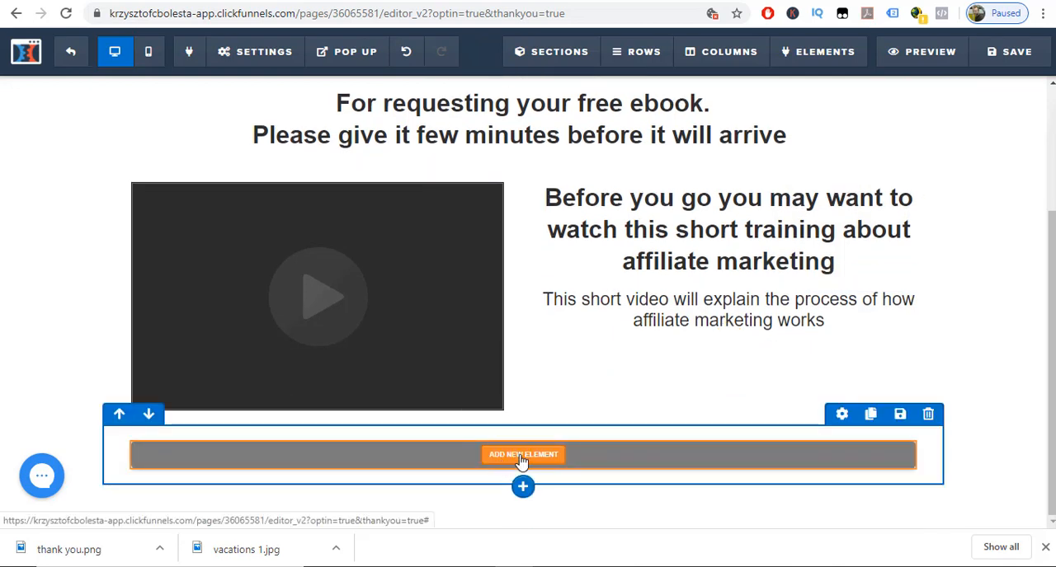
left_click(520, 456)
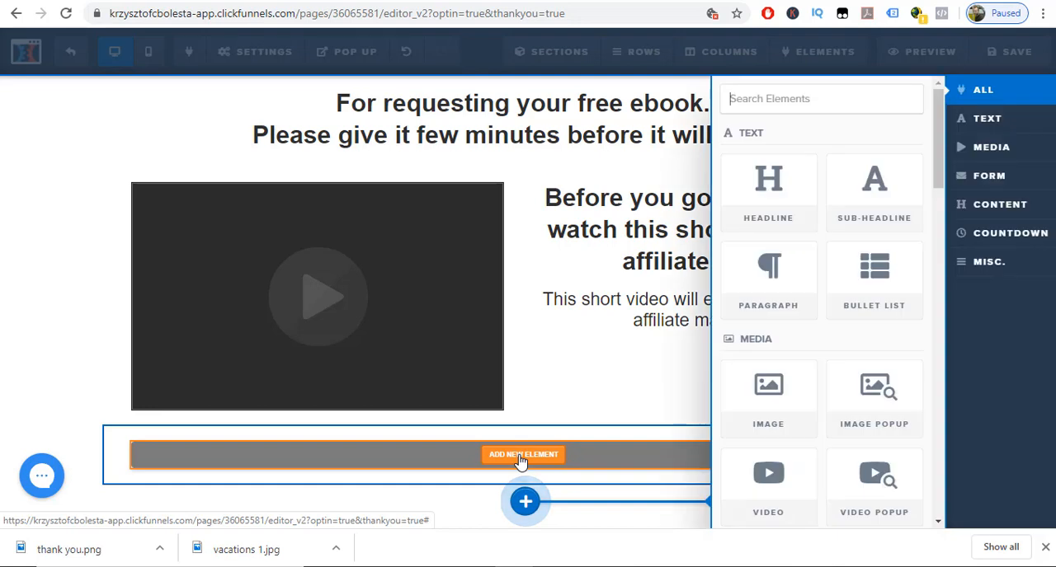
left_click(763, 197)
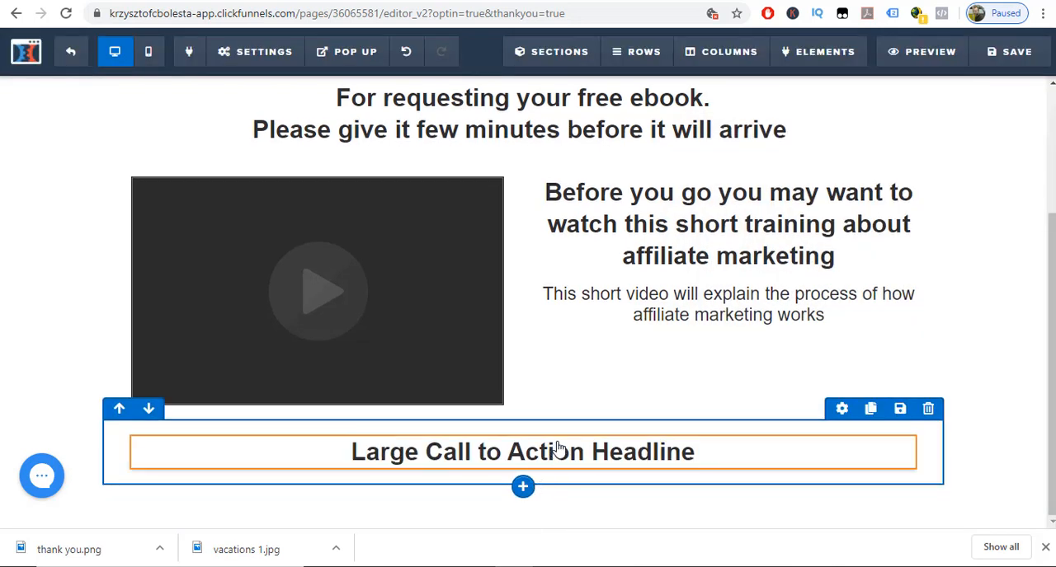
Replace the new headline's text with "To see full training video please go to [website address]".
left_click(704, 452)
left_click_drag(703, 452, 352, 450)
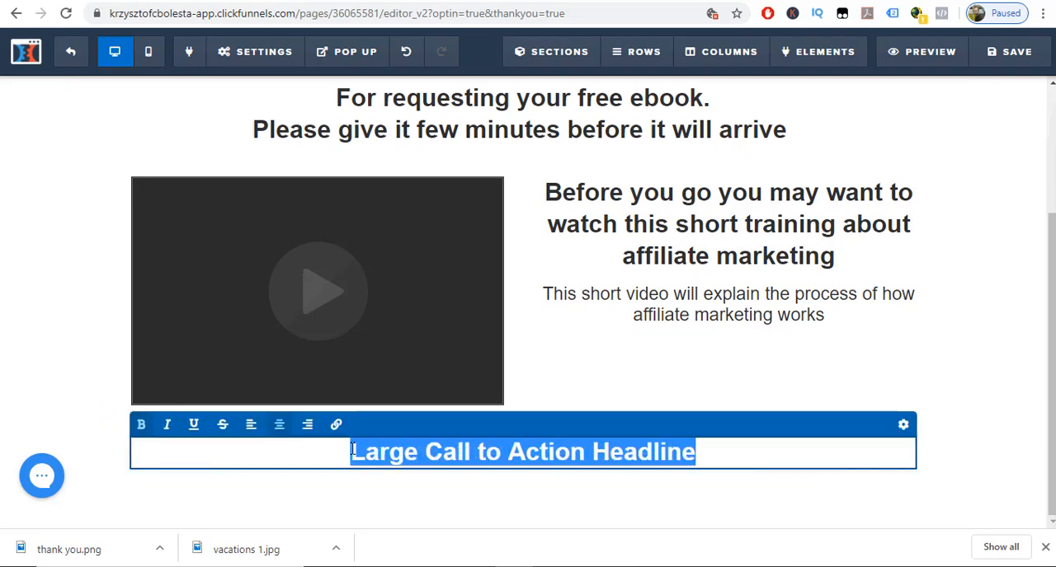
type("To s")
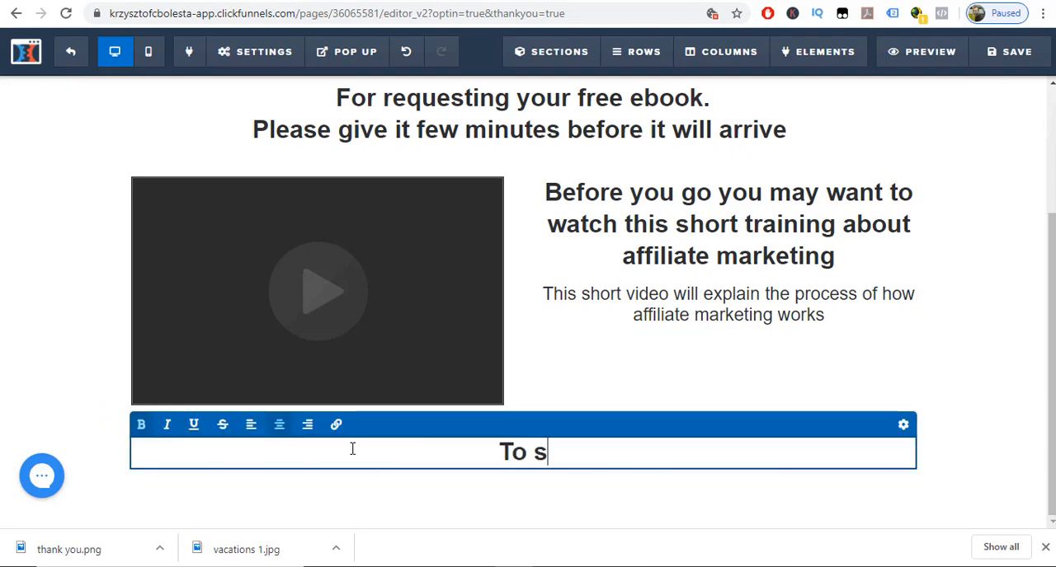
type("ee full v")
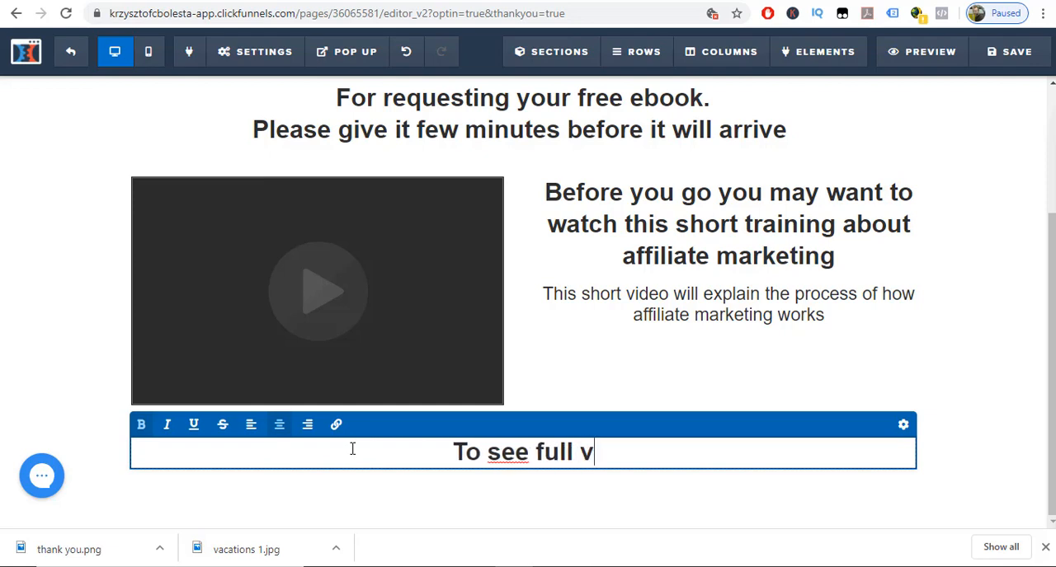
type("ideo please go to")
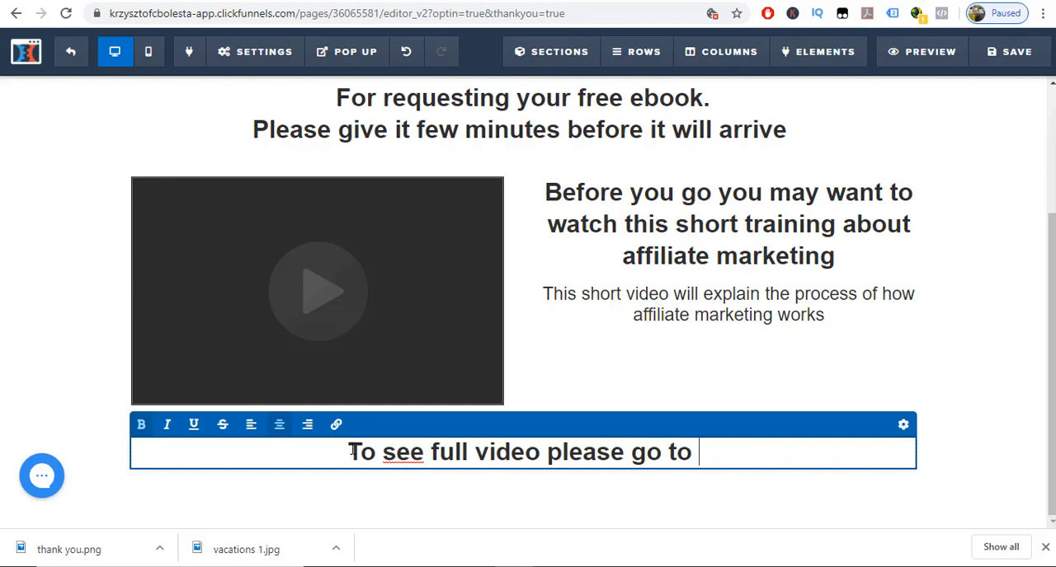
type(" [")
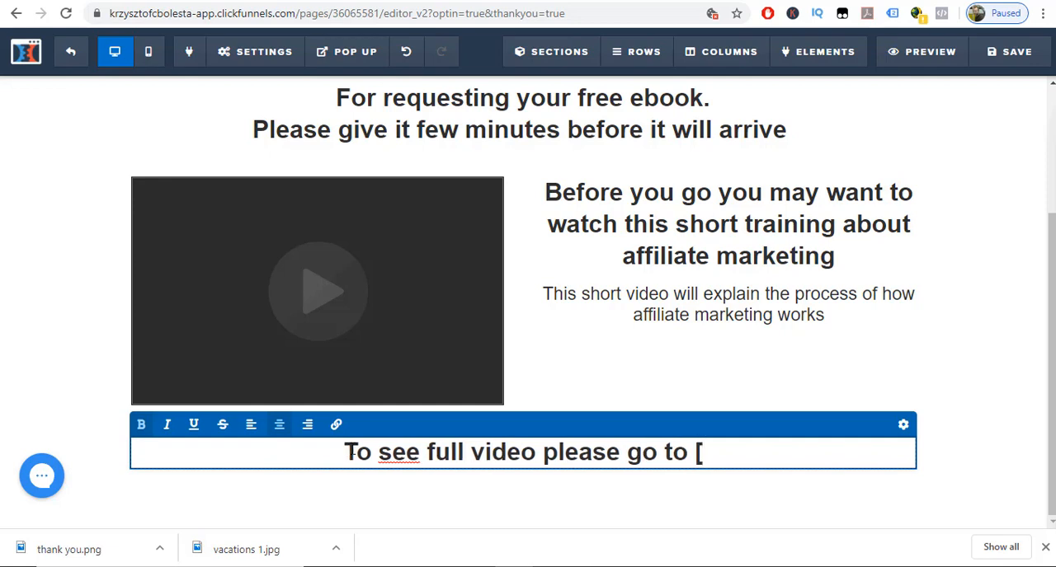
type("website a")
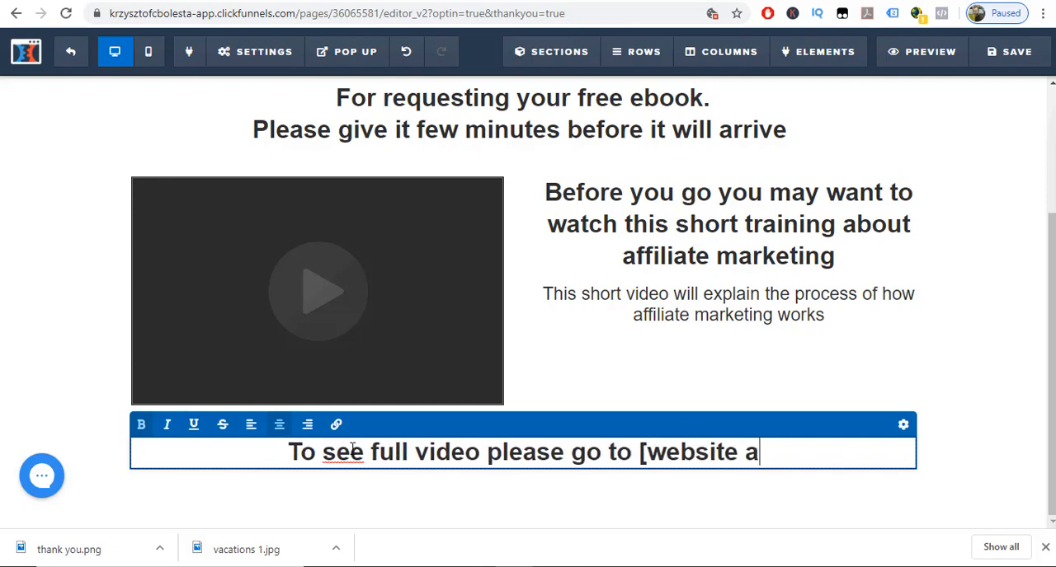
type("ddress")
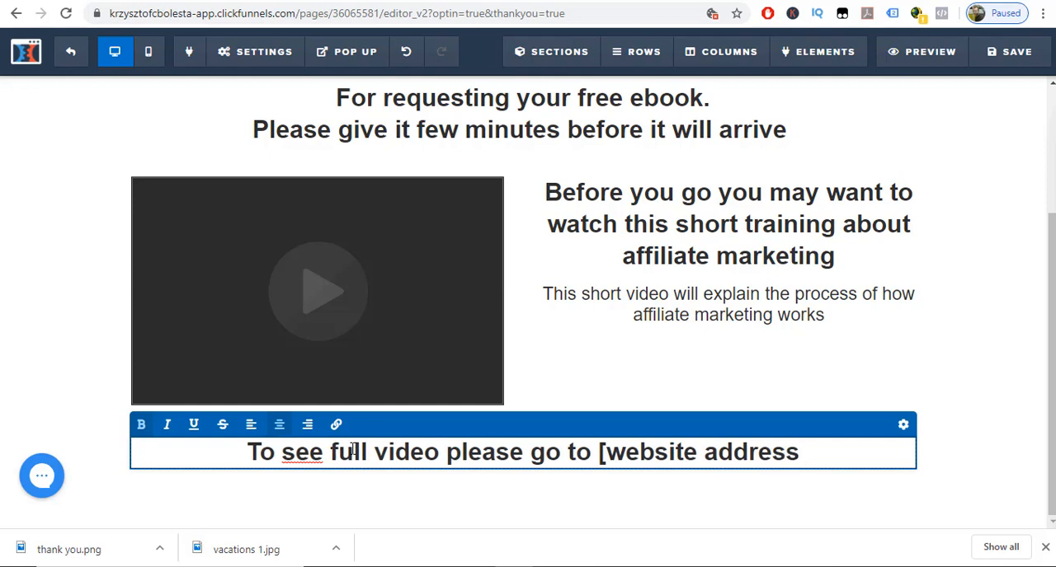
type("]")
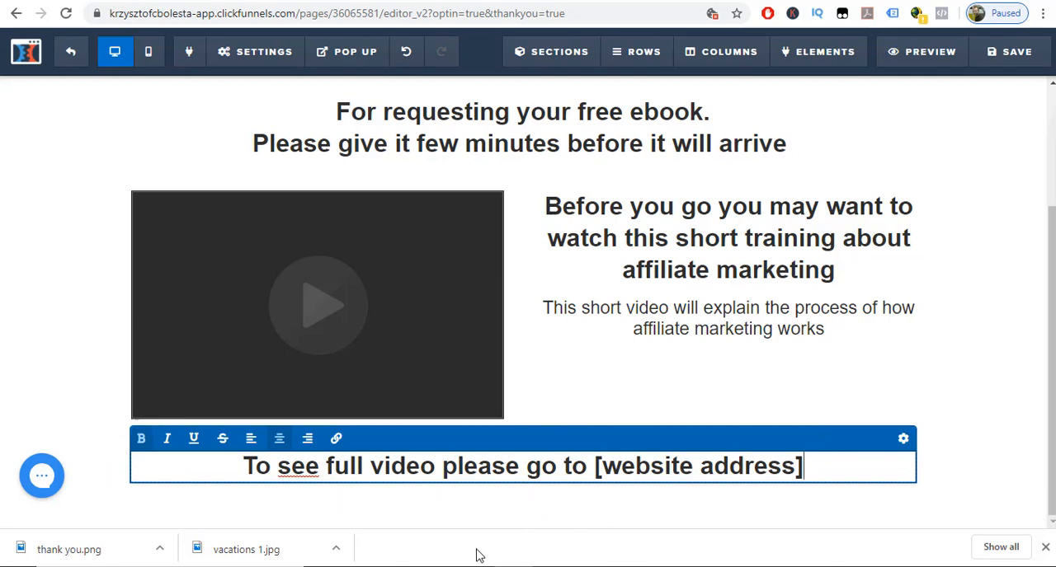
left_click(371, 467)
type("training")
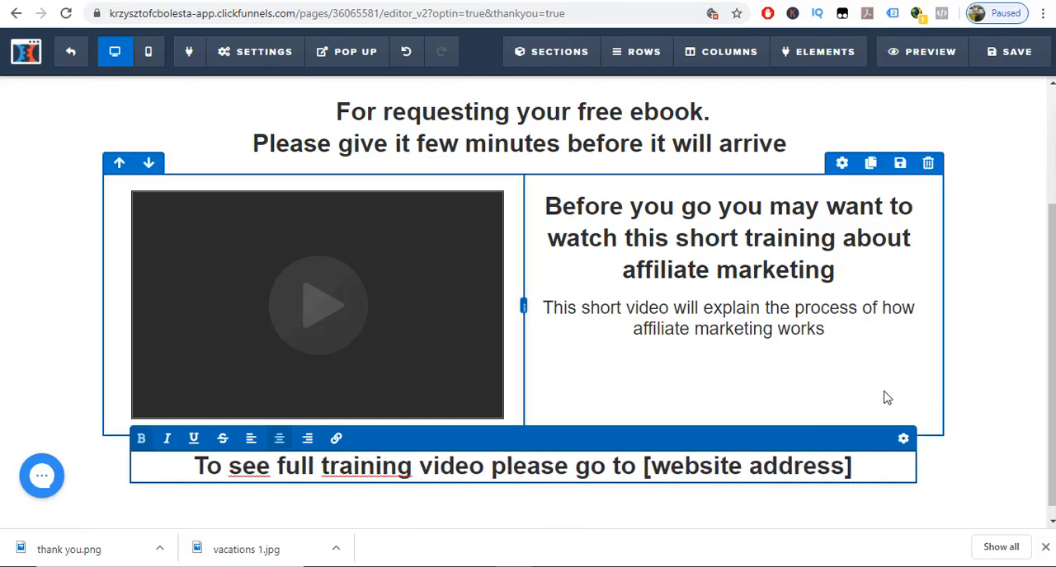
Replace the default SEO title of the page with "Thank You Page".
left_click(973, 60)
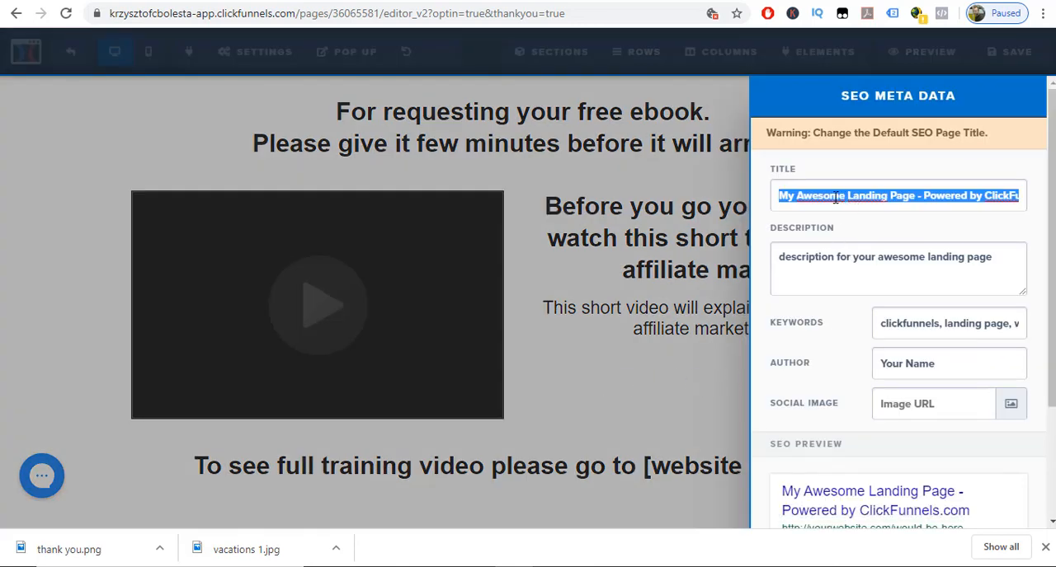
type("Thanks")
key("BackSpace")
key("BackSpace")
type("Y")
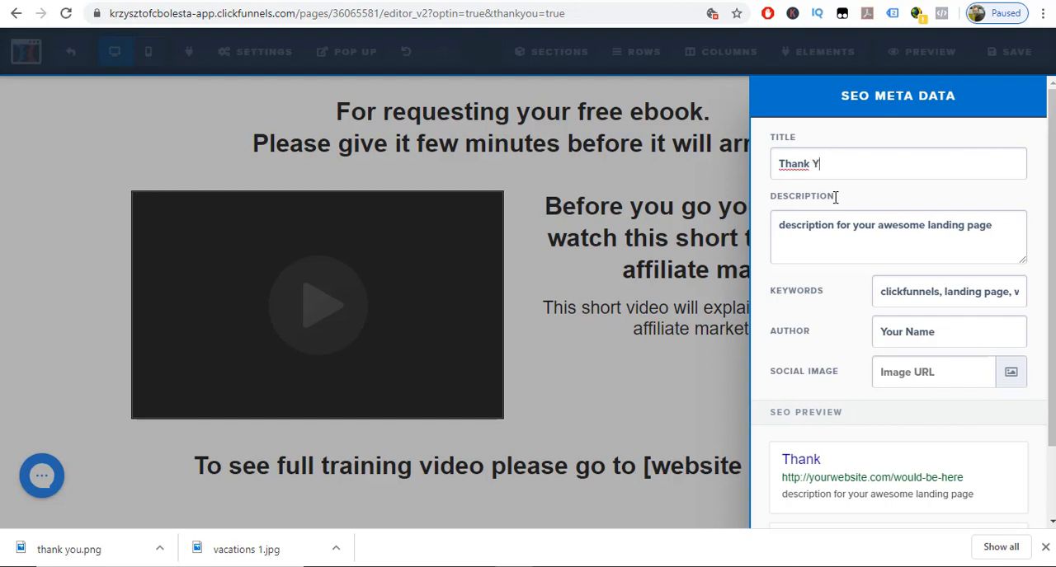
type("ou Page")
Replace the default SEO description with "This is thank you page".
double_click(838, 233)
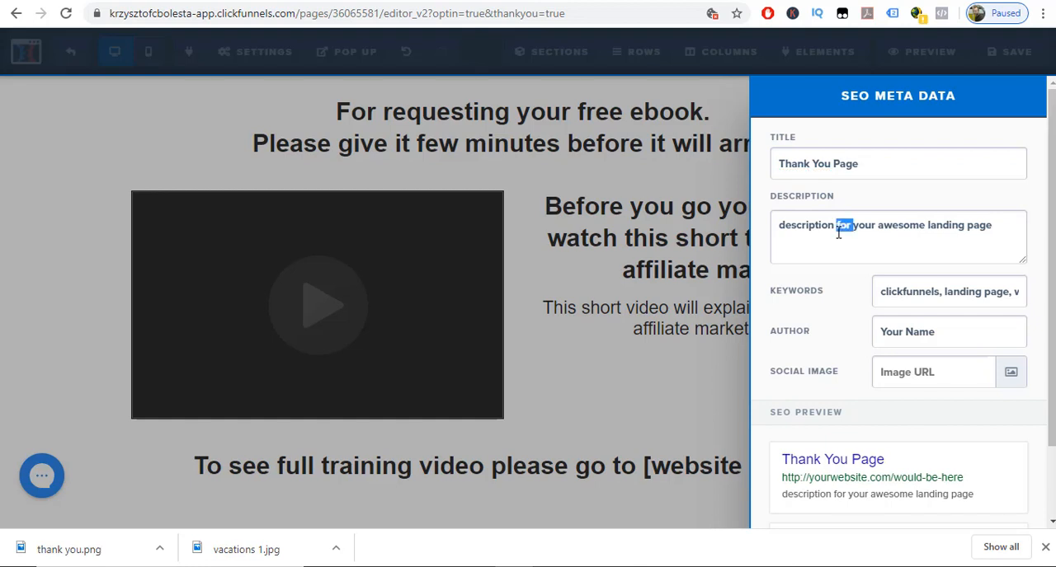
left_click(787, 231)
key("ctrl+a")
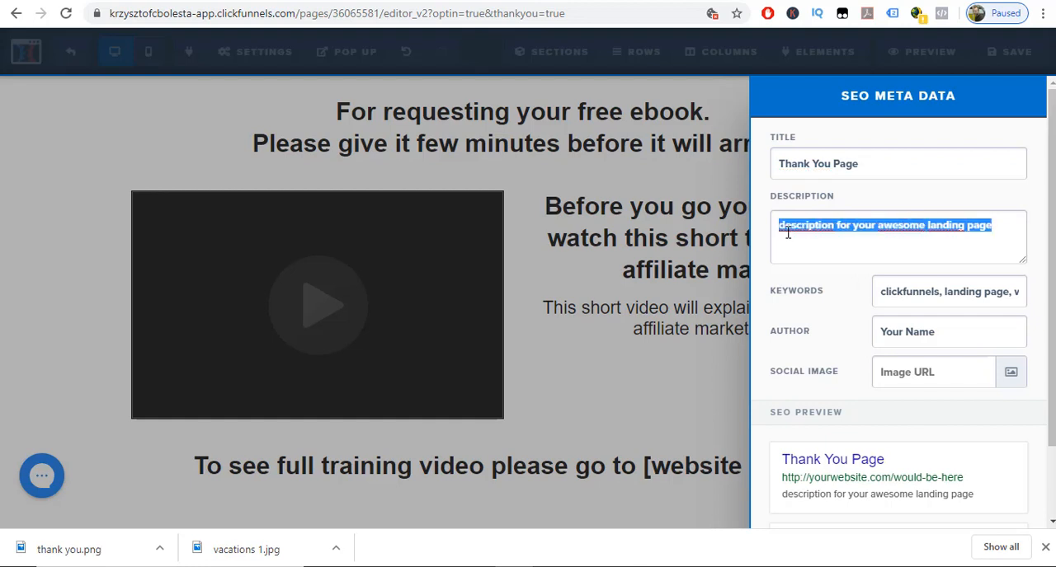
type("This is ")
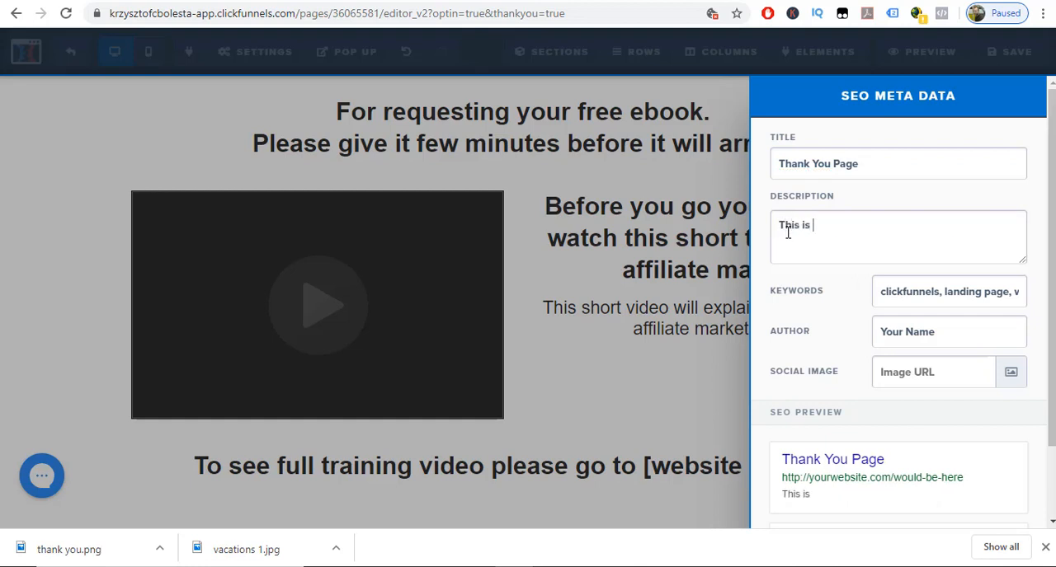
type("thank you ")
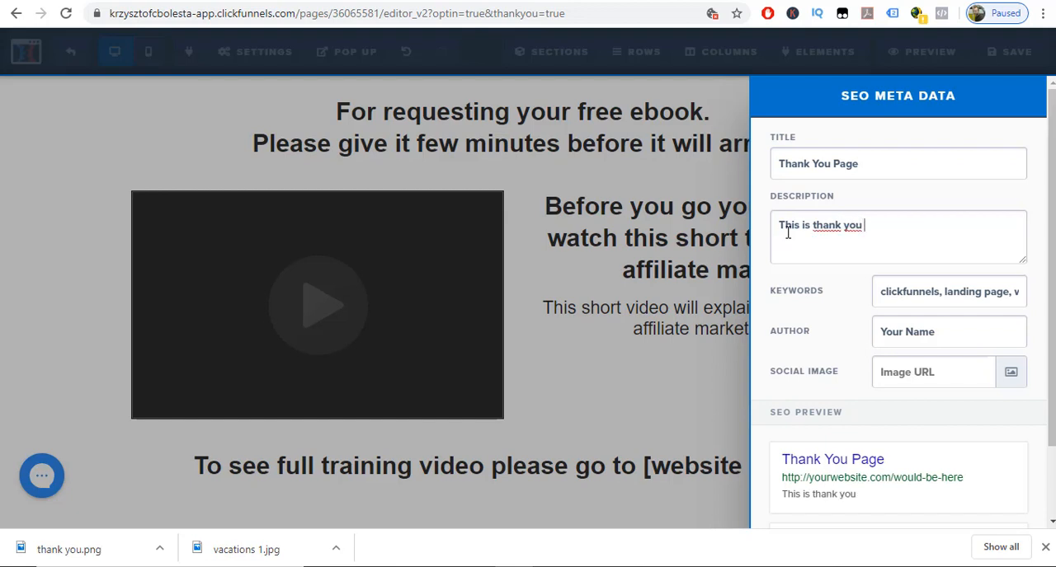
type("page")
Replace the default SEO keywords with "thank you, short video,".
left_click(912, 292)
triple_click(913, 324)
triple_click(924, 292)
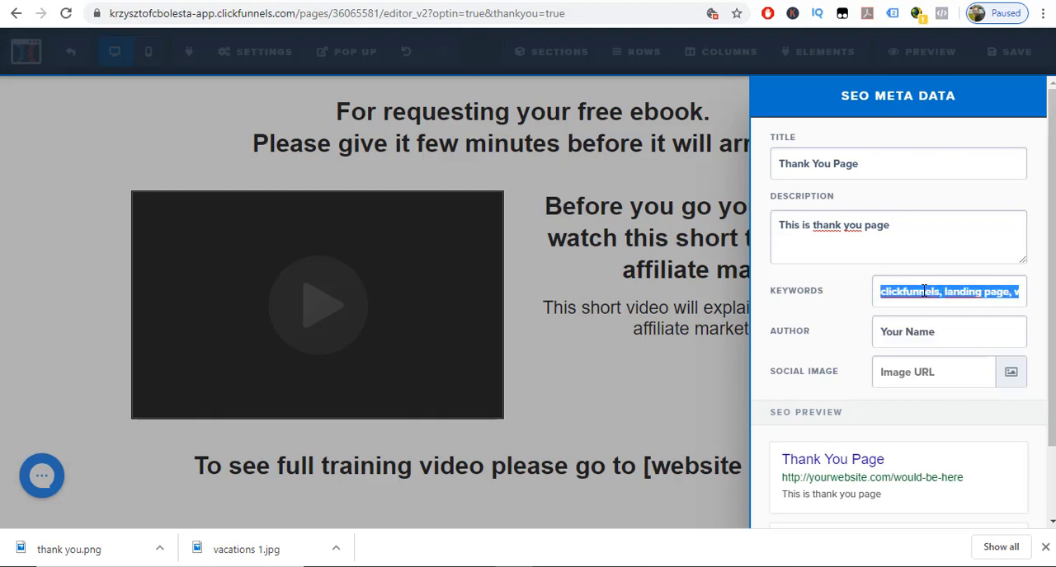
type("thank ")
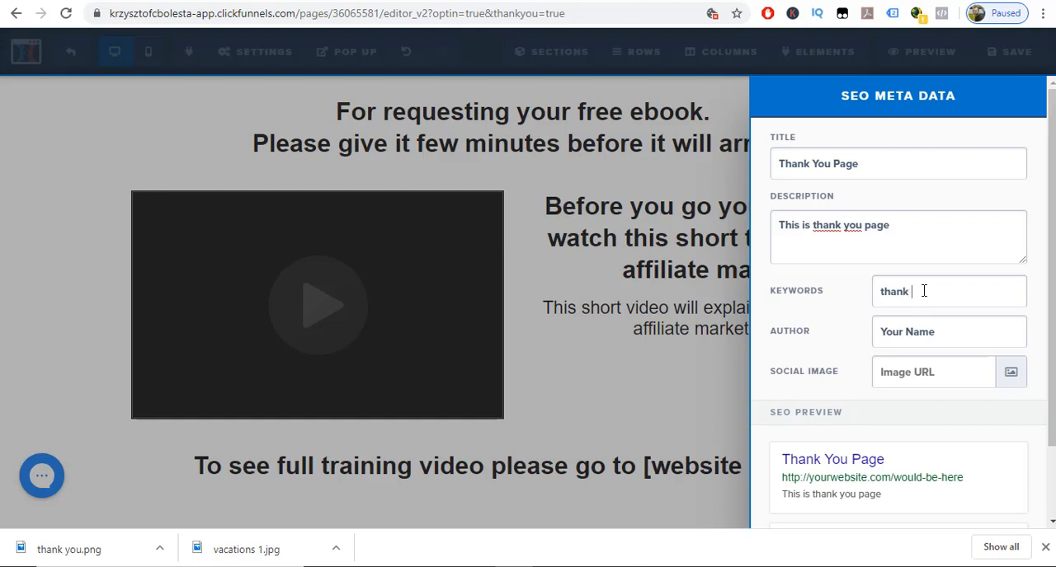
type("you, short video,")
Replace the placeholder author in the SEO meta data with the author's full name.
double_click(916, 331)
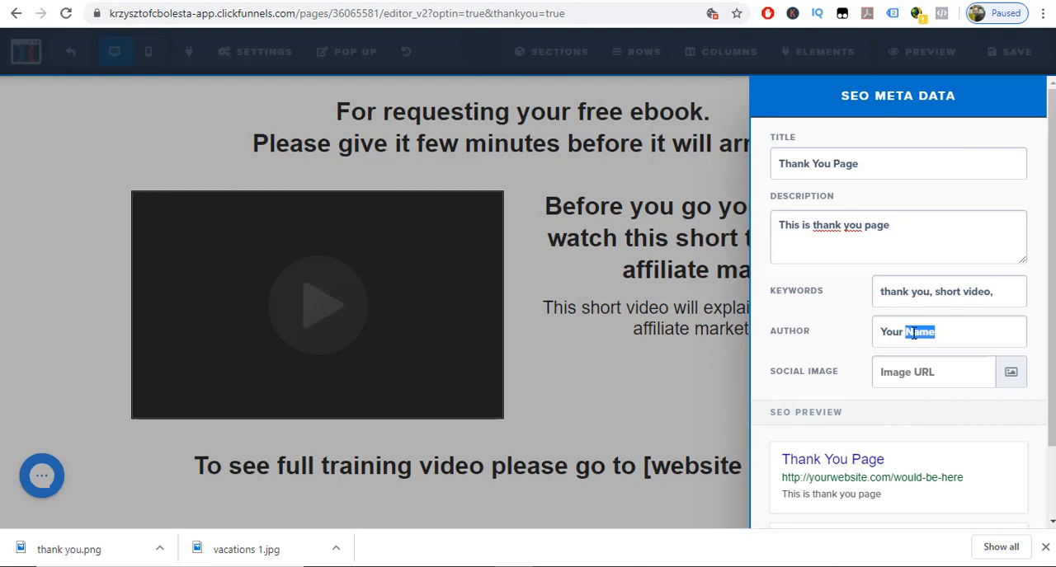
key("BackSpace")
key("BackSpace")
key("BackSpace")
key("BackSpace")
key("BackSpace")
key("BackSpace")
type("Krzysztof B")
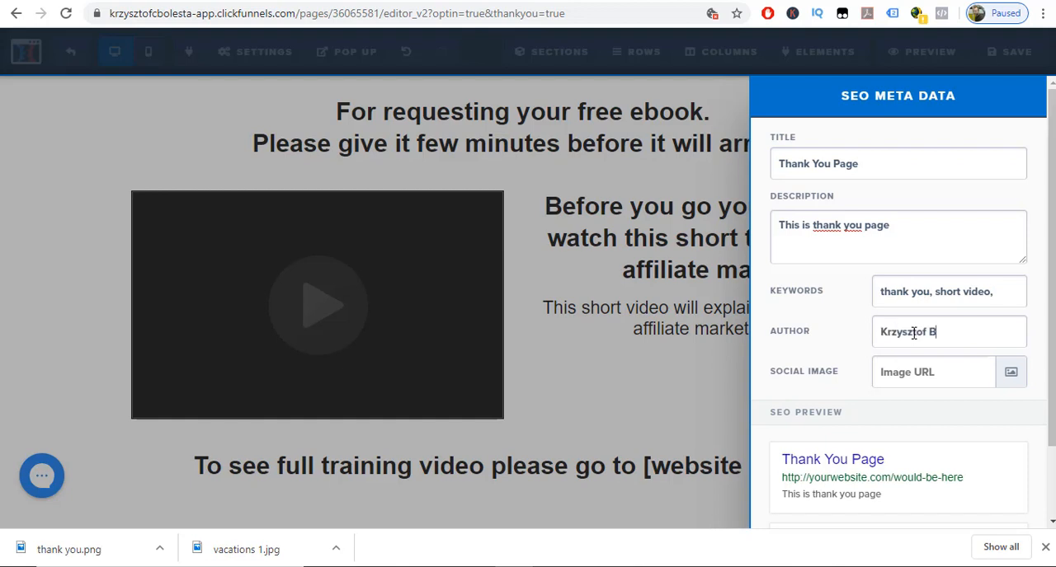
type("olesta")
Set the uploaded Thank You lettering picture as the SEO social image, then check the meta data and close it.
left_click(1011, 376)
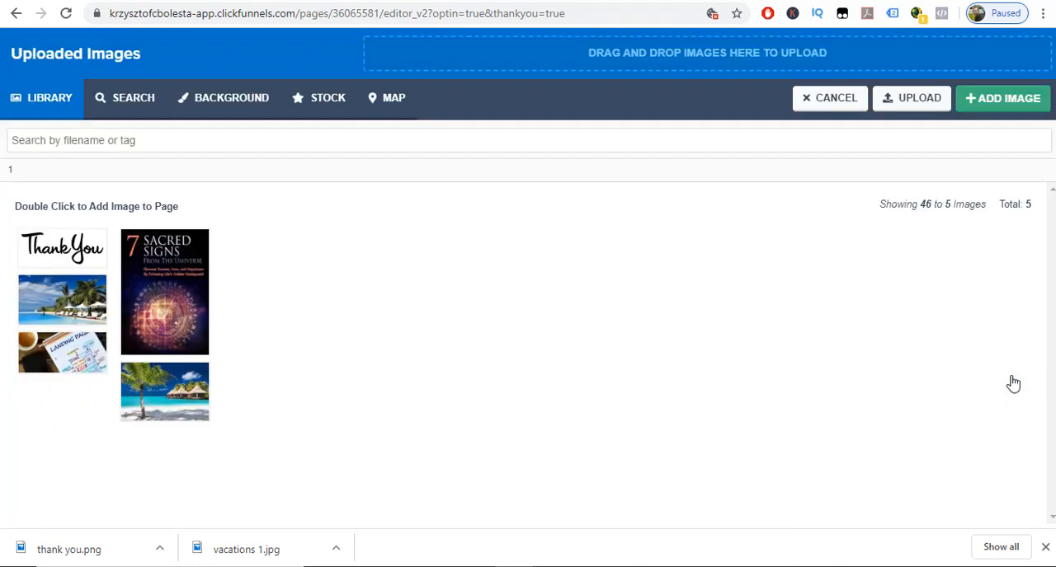
double_click(52, 252)
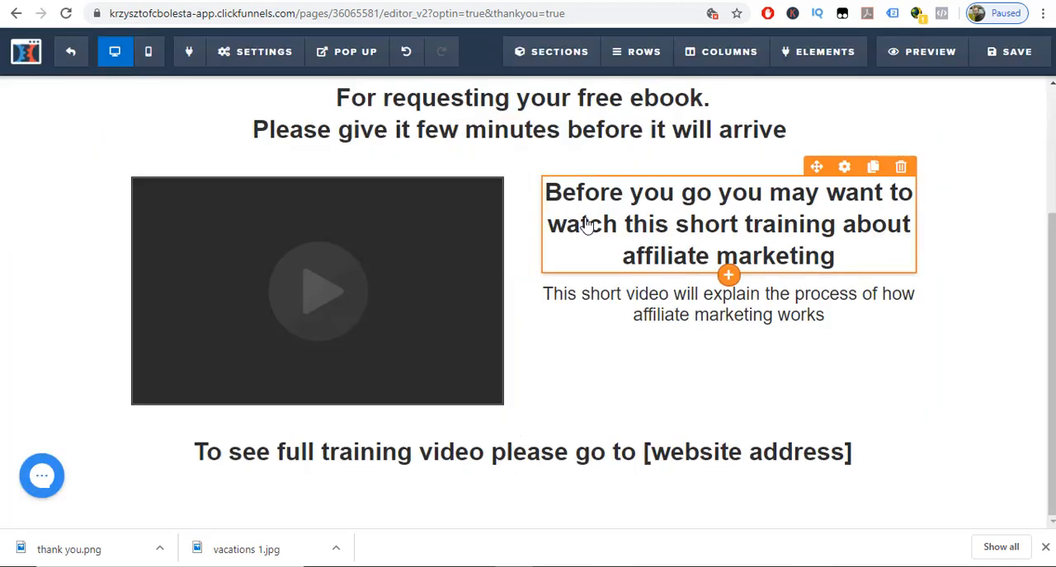
mouse_move(240, 64)
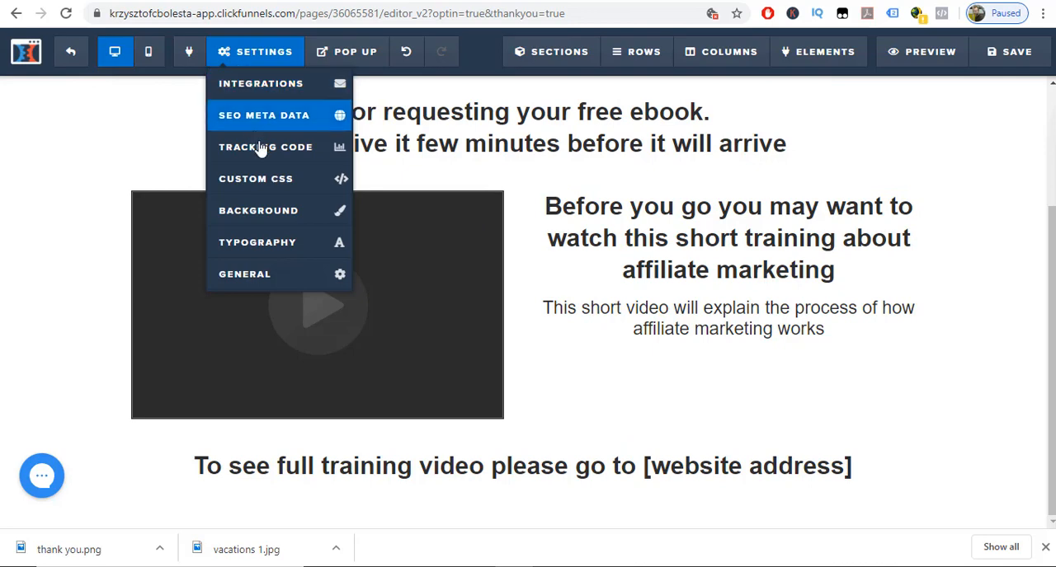
left_click(262, 117)
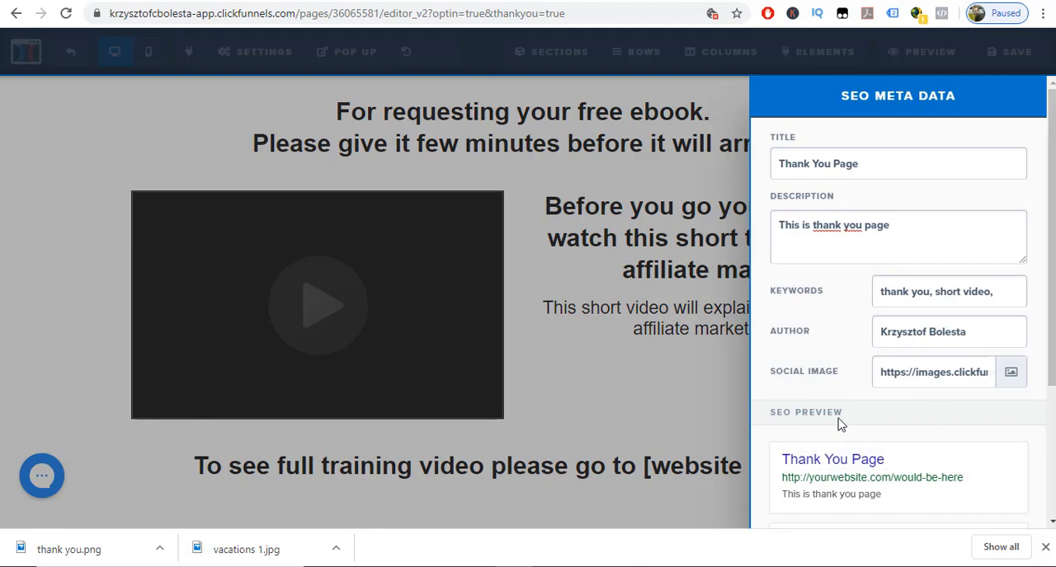
left_click(608, 369)
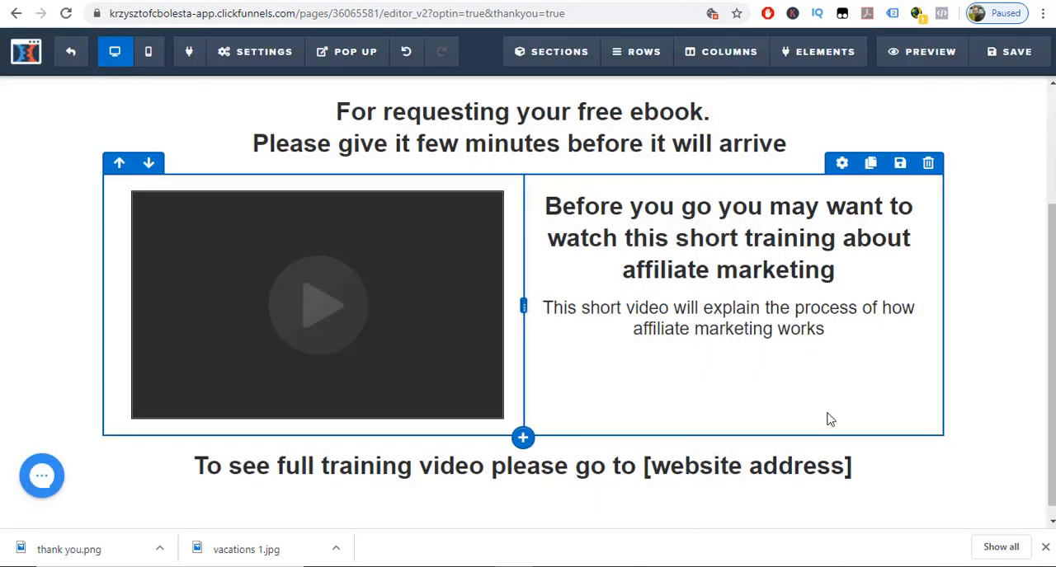
Dismiss the finished downloads and save the thank you page from its top section.
left_click(1045, 547)
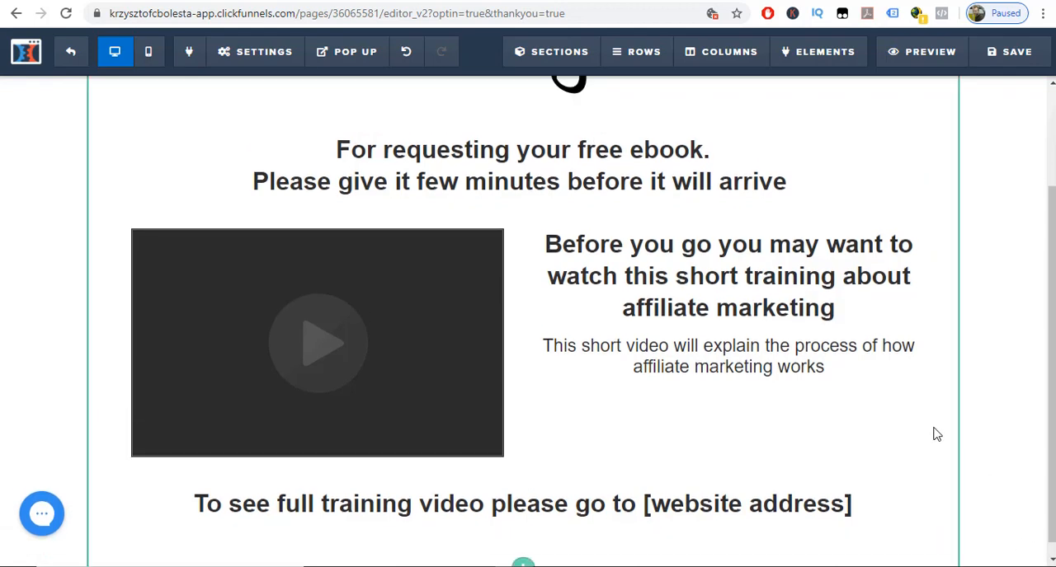
scroll(933, 434, "up", 2)
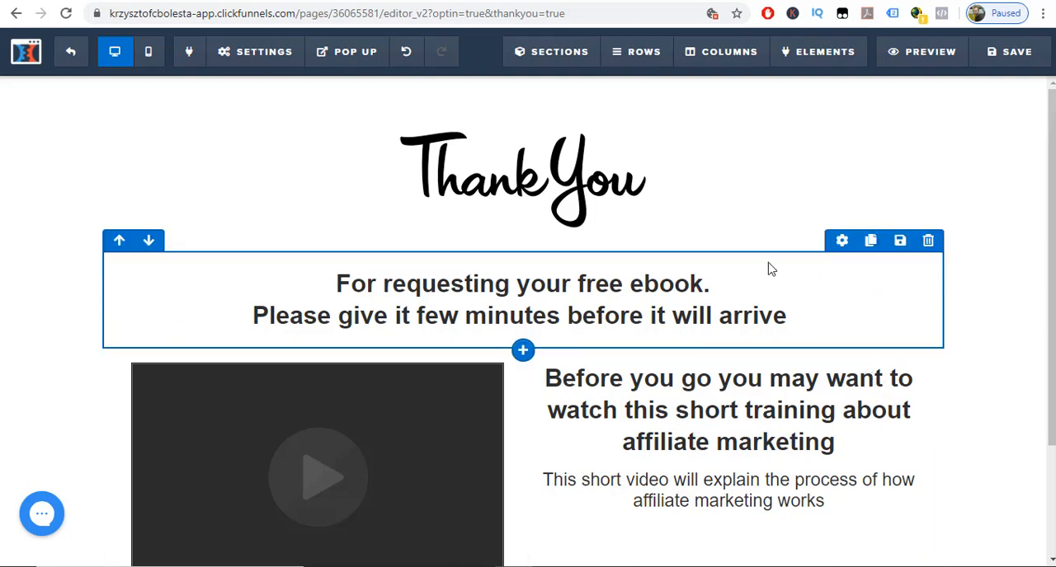
left_click(984, 62)
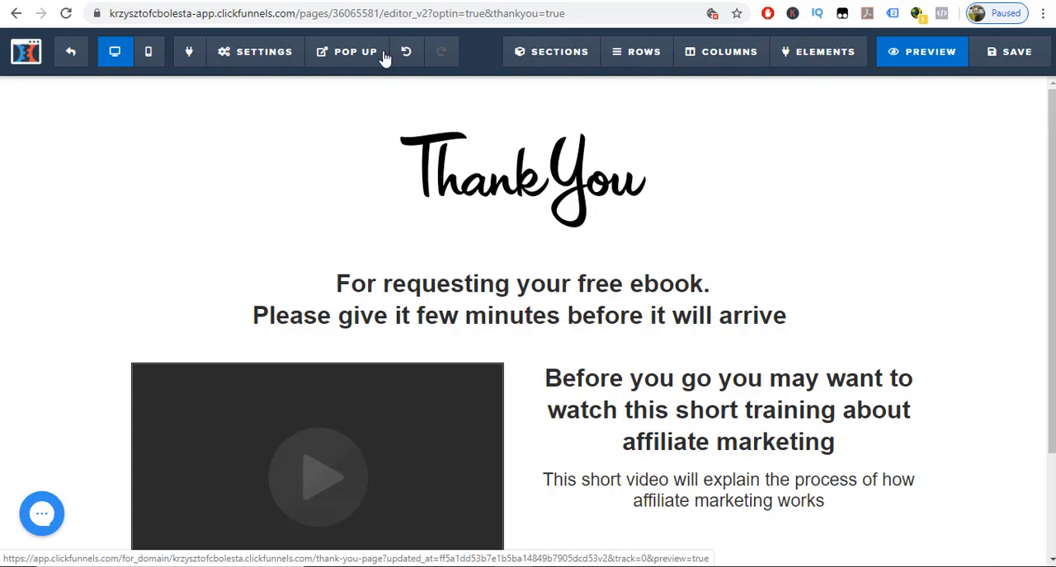
Review the thank you page's general settings, close them and return to the funnel overview.
mouse_move(262, 54)
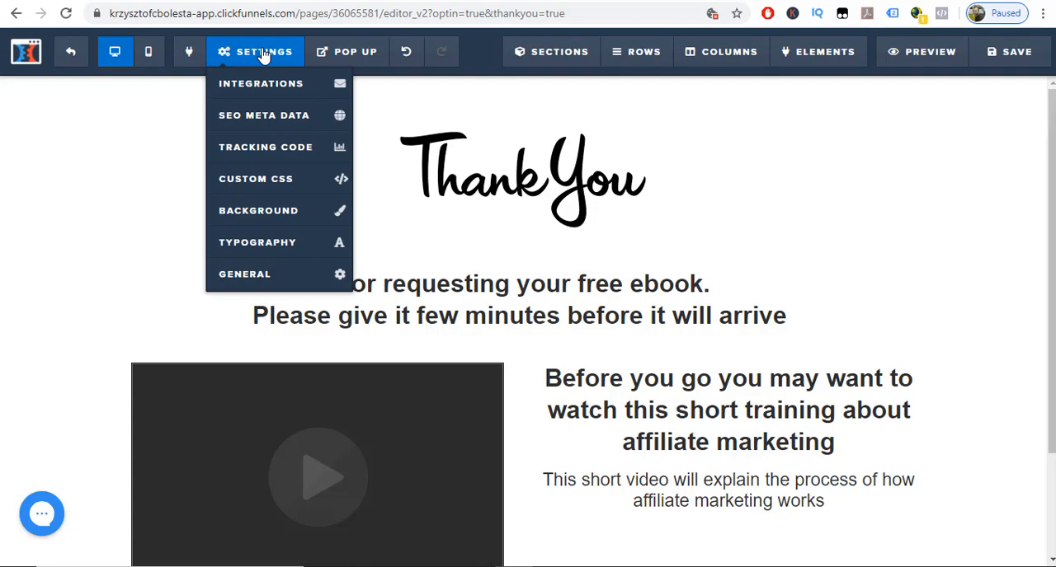
left_click(317, 274)
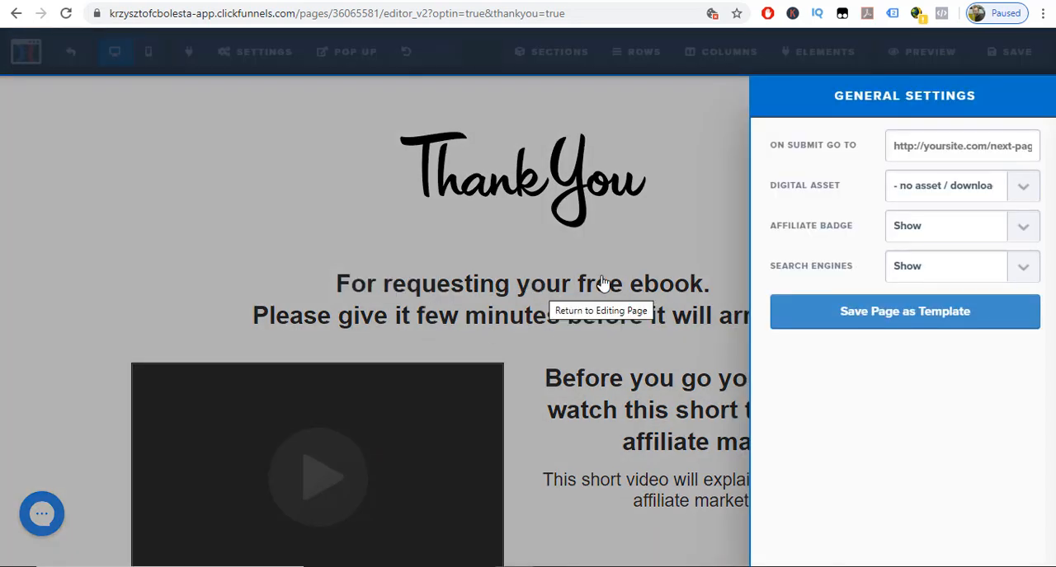
left_click(314, 242)
left_click(71, 52)
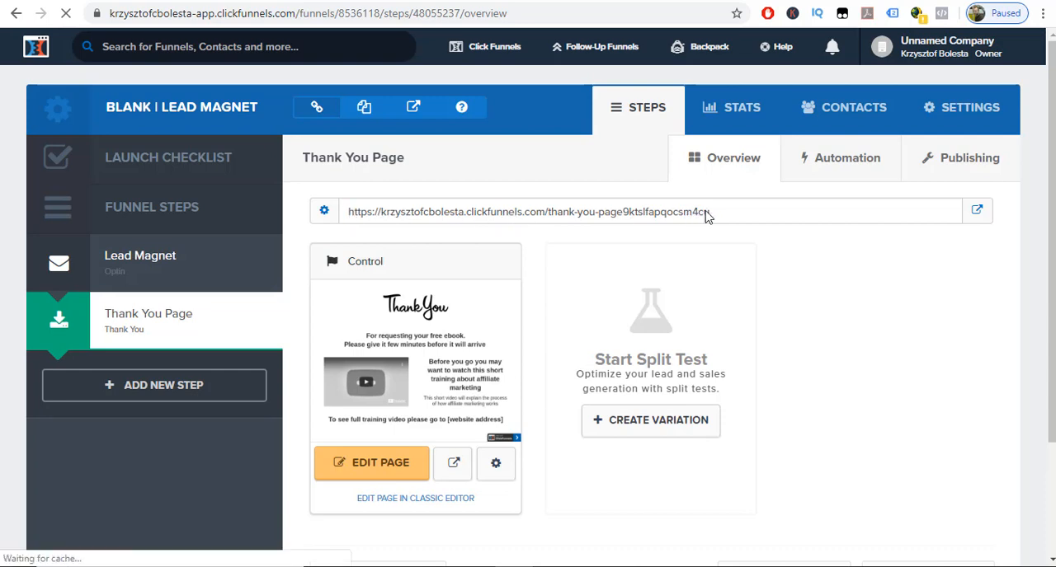
Copy the Thank You Page's web address from the funnel step overview.
left_click(706, 213)
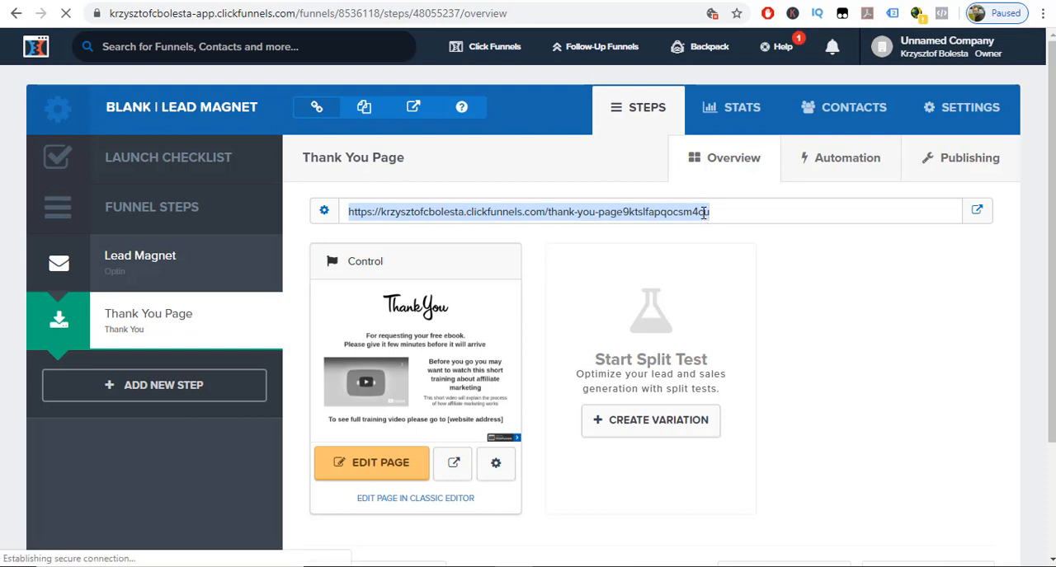
right_click(704, 212)
left_click(709, 226)
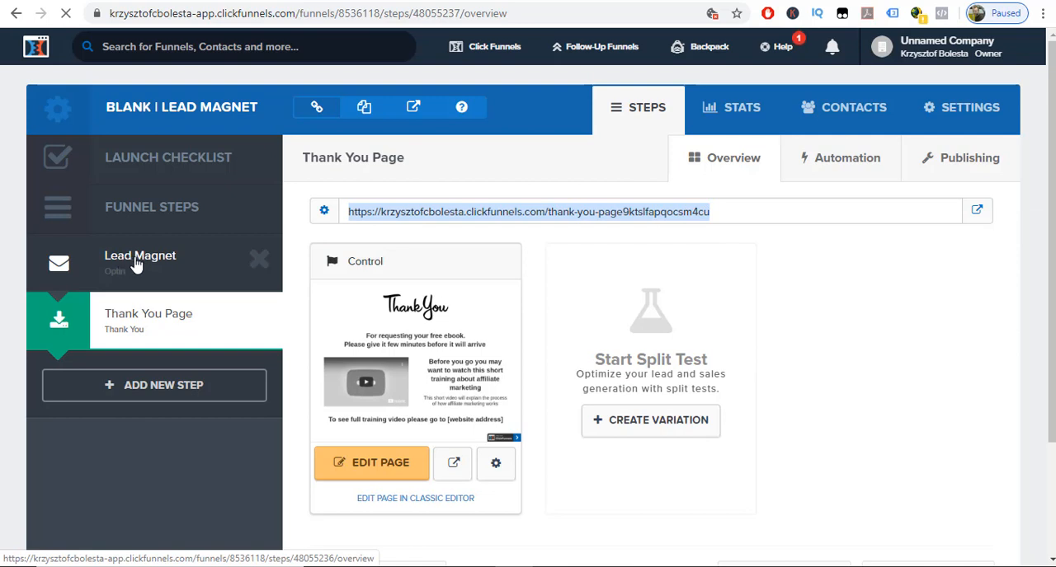
Edit the Lead Magnet page, set the "Get Your Free ebook Now" button's action to Submit Order / Submit Form, and save.
left_click(136, 262)
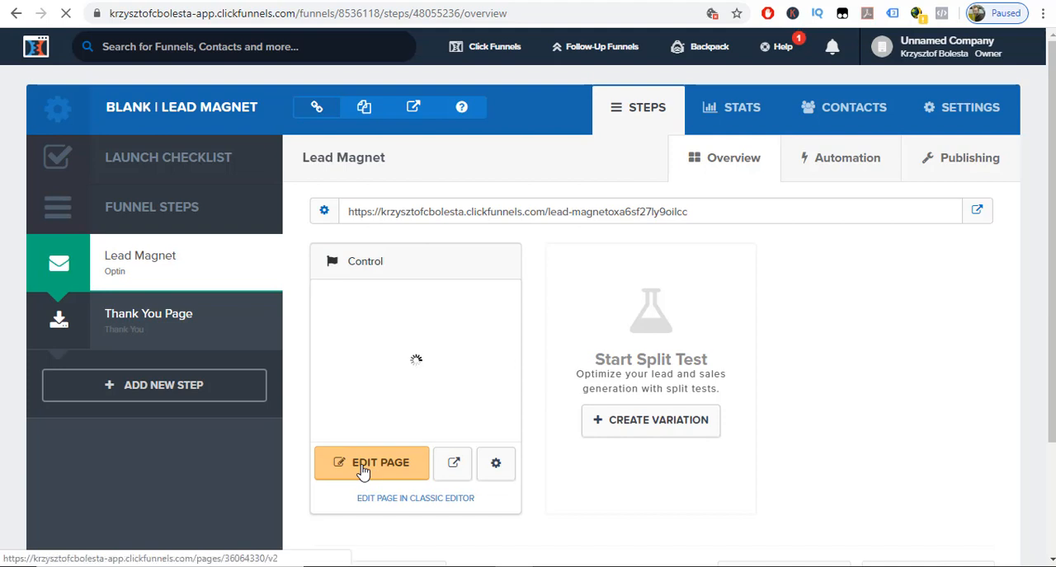
left_click(363, 467)
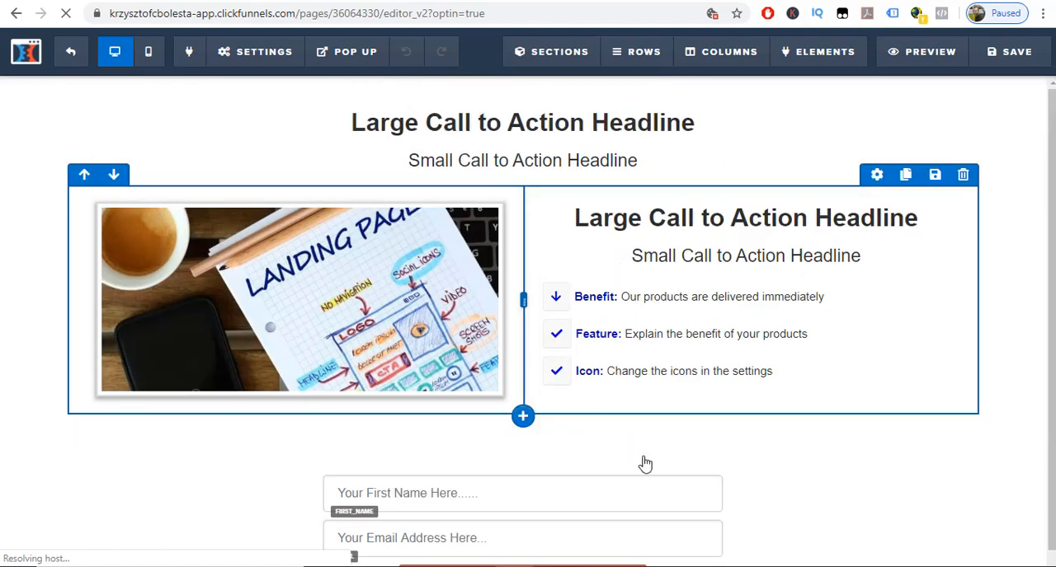
scroll(643, 458, "down", 1)
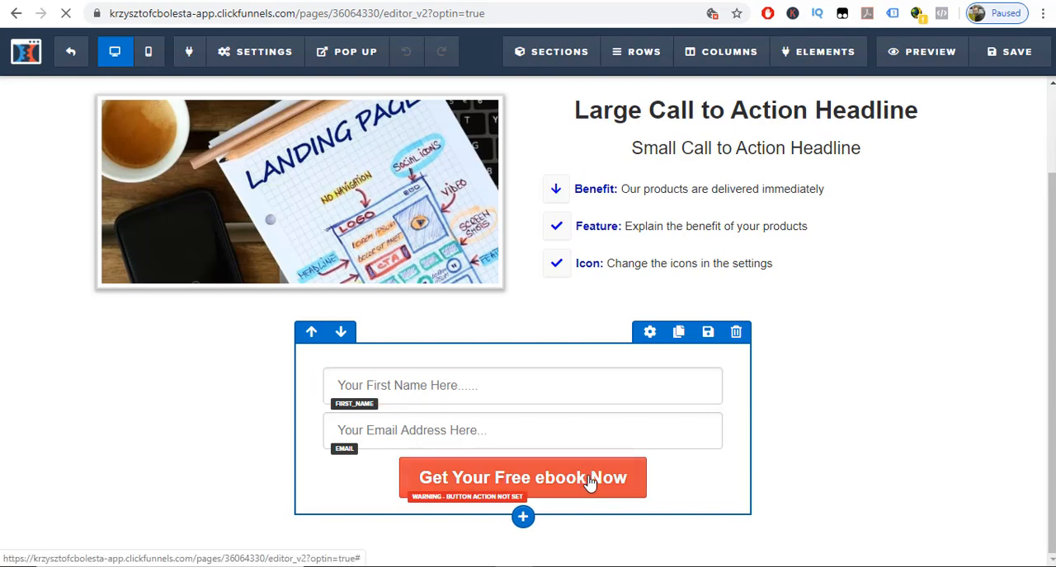
mouse_move(636, 483)
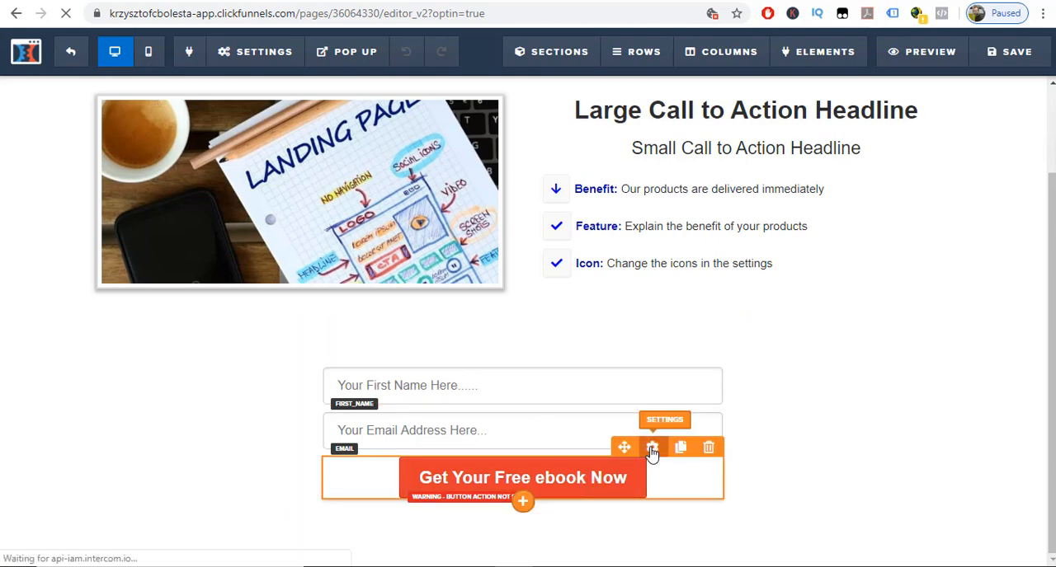
left_click(652, 449)
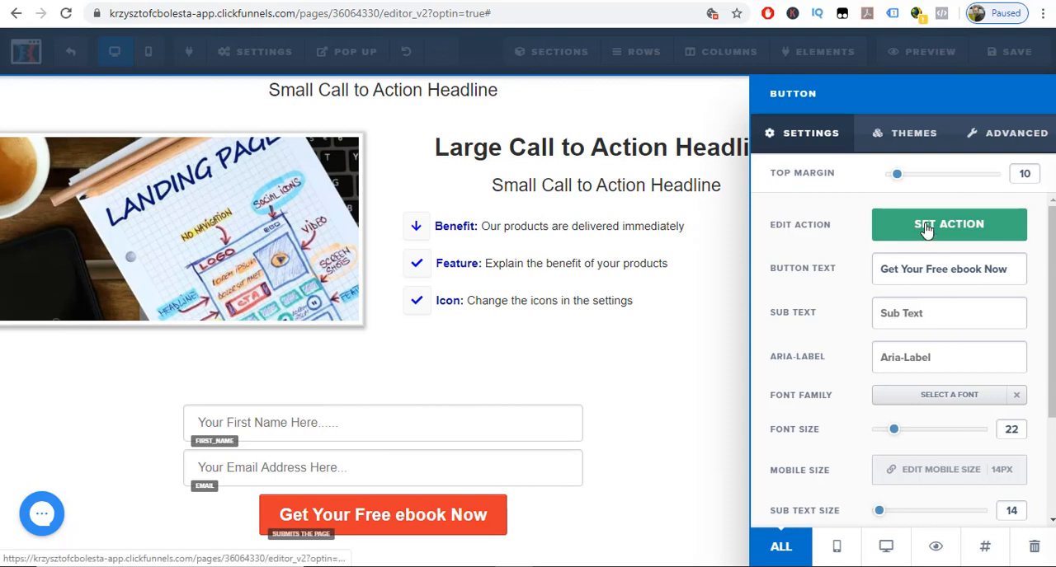
left_click(926, 229)
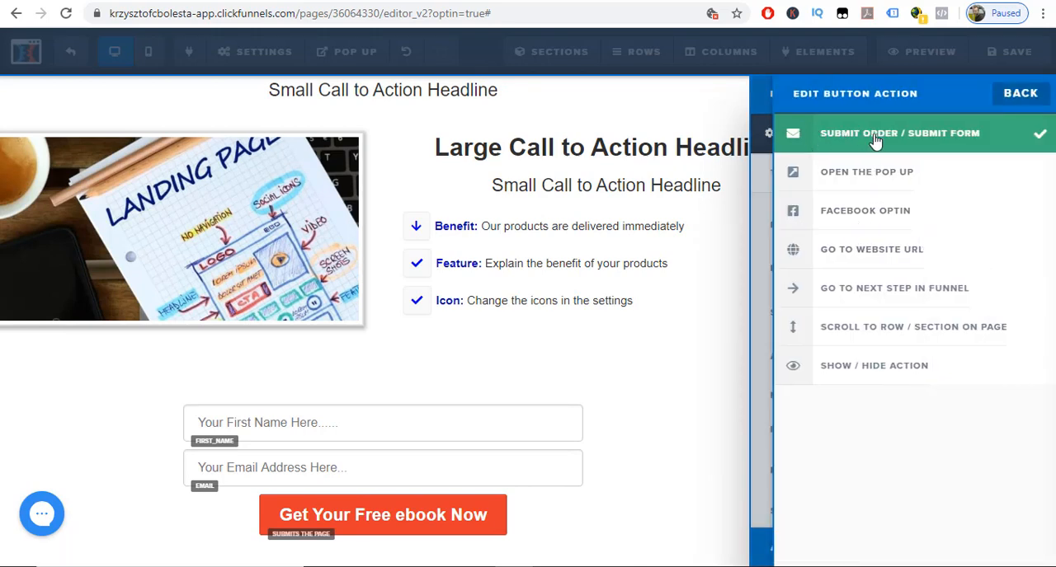
left_click(714, 360)
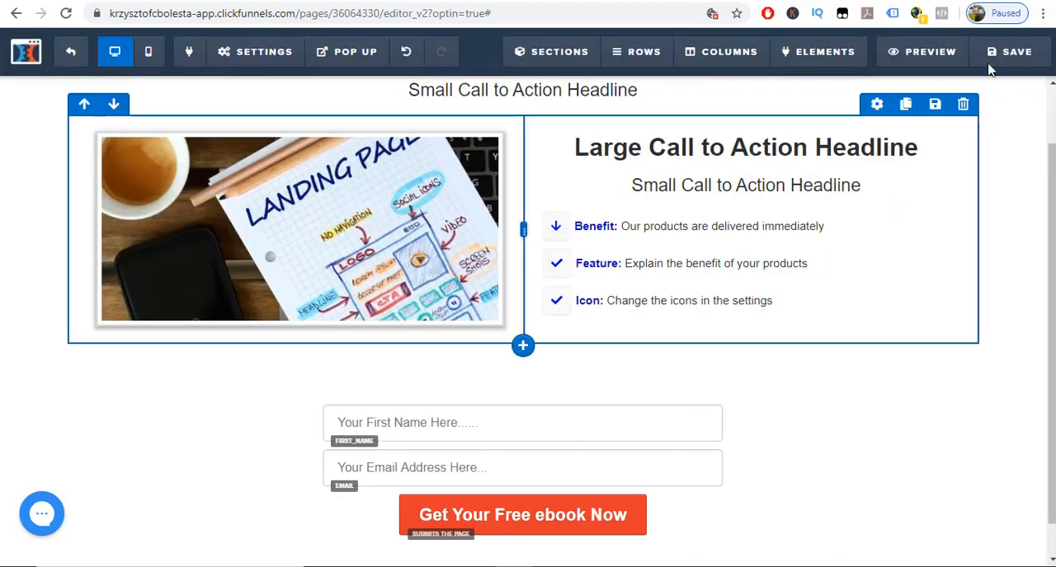
left_click(992, 52)
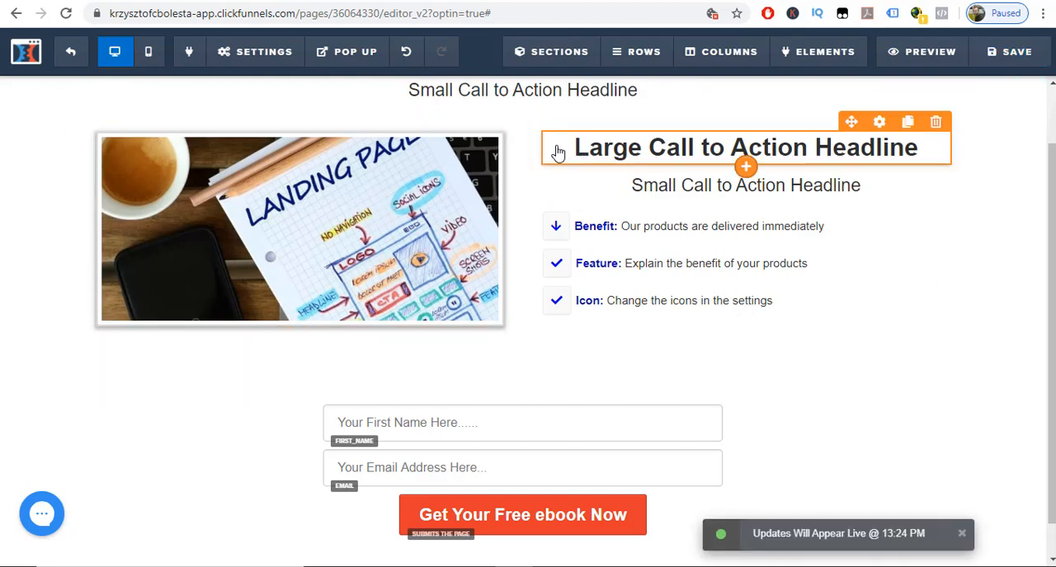
Preview the Lead Magnet page and enter "test" as the first name in its opt-in form.
left_click(900, 66)
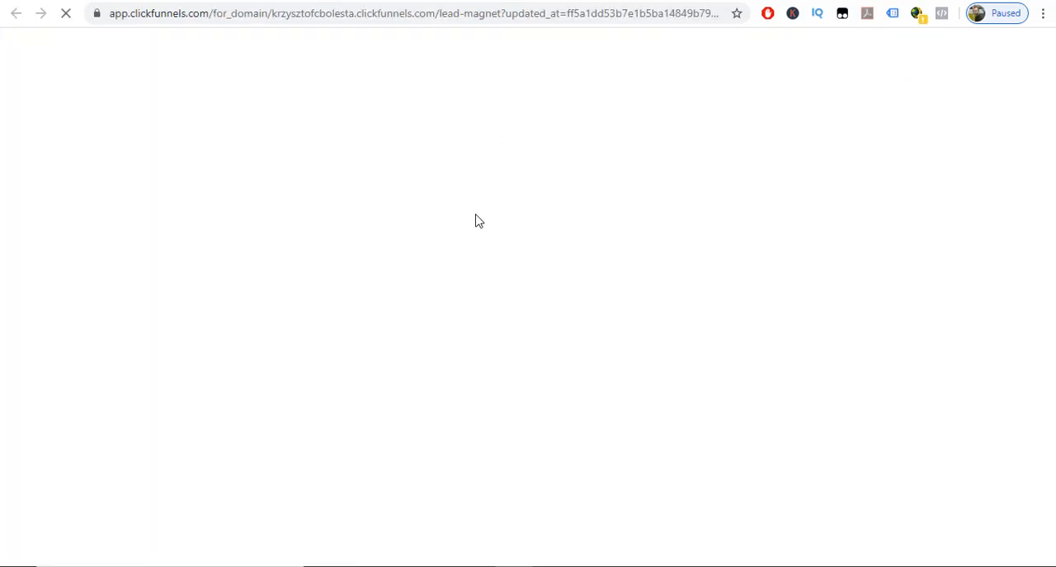
left_click(417, 439)
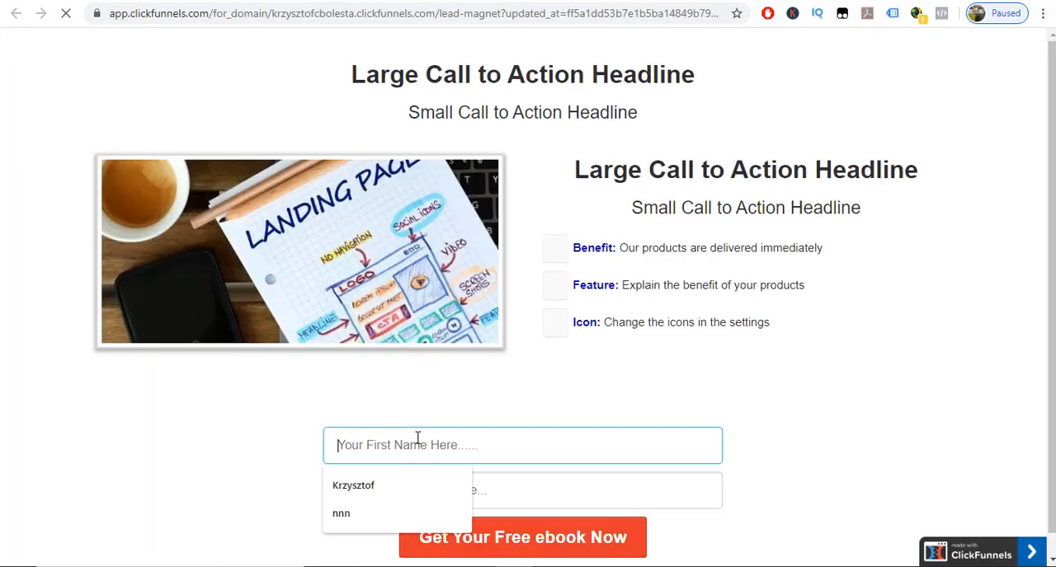
type("test")
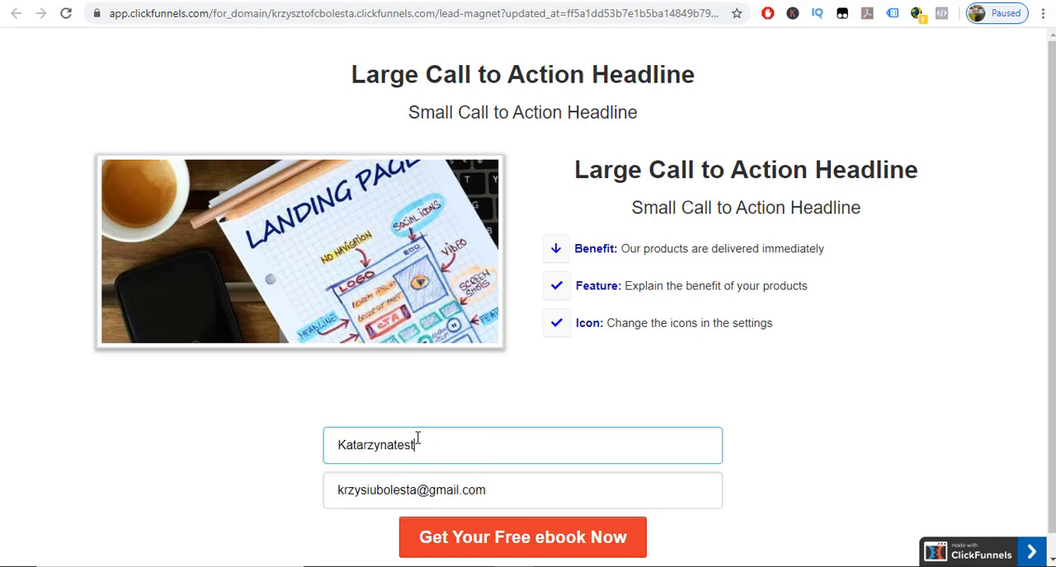
type("s")
key("BackSpace")
key("BackSpace")
key("BackSpace")
key("BackSpace")
key("BackSpace")
key("BackSpace")
key("BackSpace")
key("BackSpace")
key("BackSpace")
key("BackSpace")
key("BackSpace")
key("BackSpace")
type("te")
key("Tab")
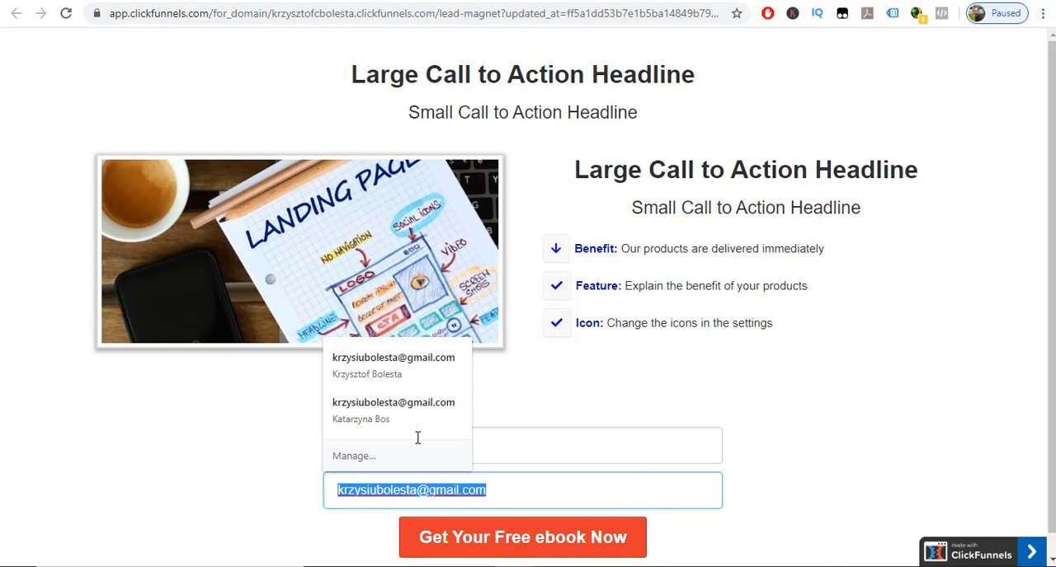
Replace the autofilled e-mail with a test e-mail address and submit the opt-in form for the free ebook.
type("tes")
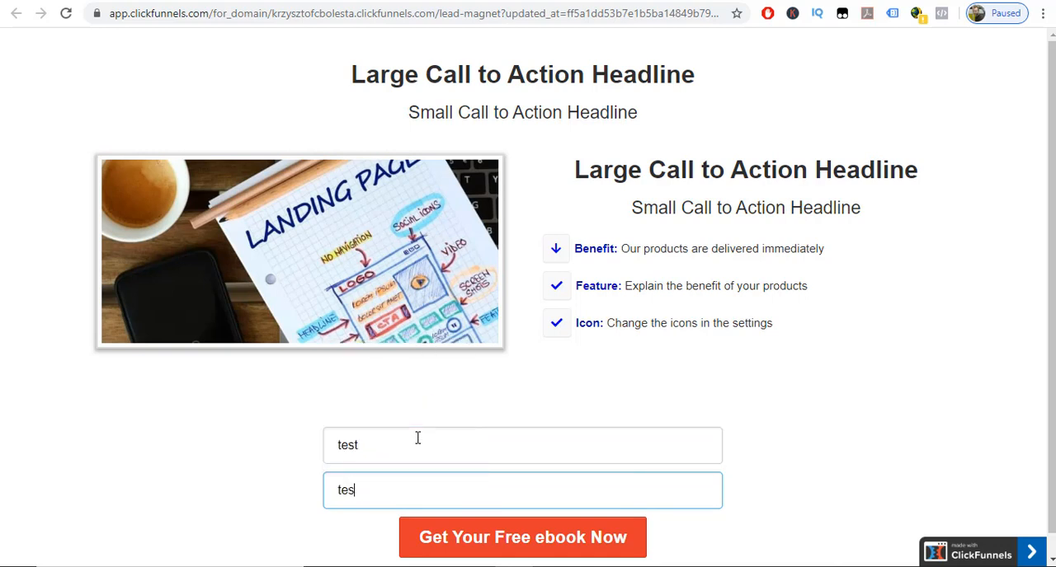
type("t@yahoo.com")
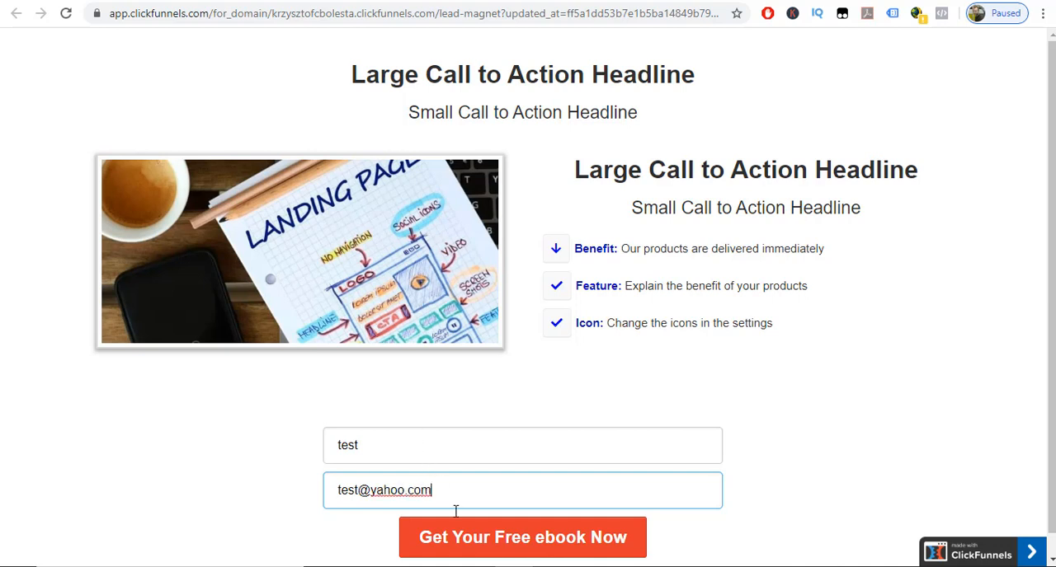
left_click(489, 540)
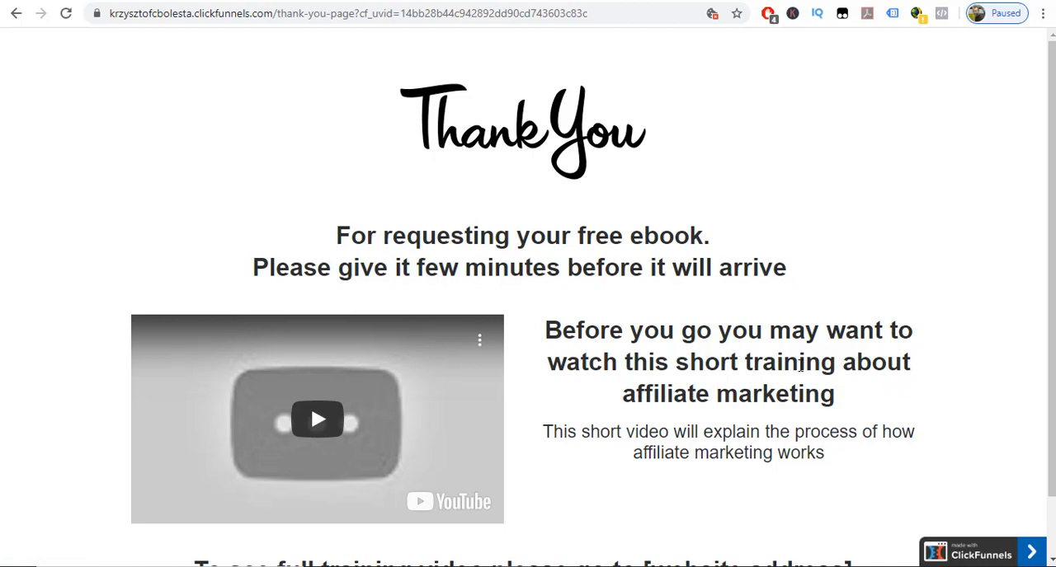
Check the live thank you page by playing its video and examining the website address placeholder in the closing headline.
left_click(334, 426)
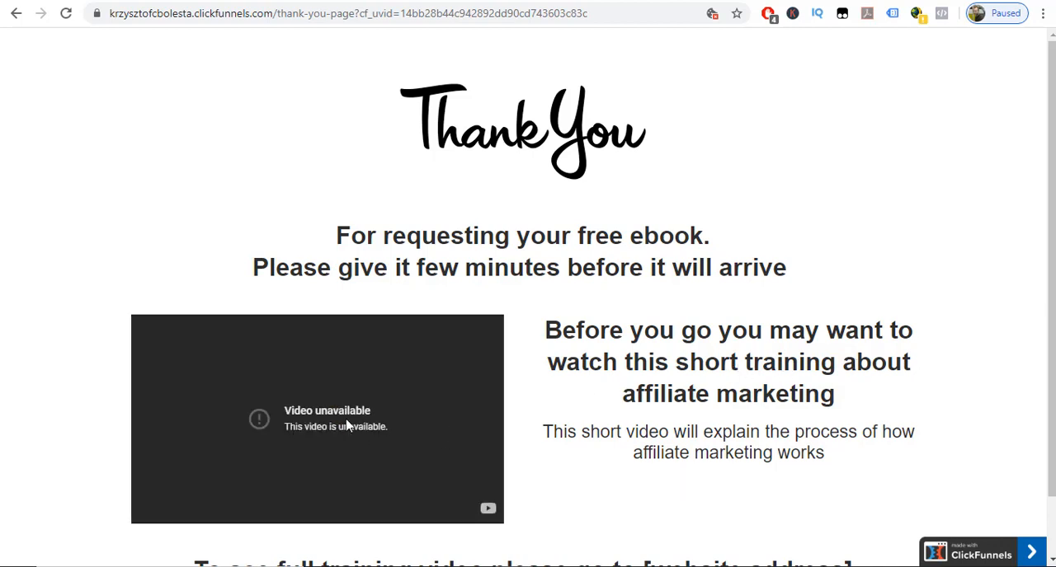
scroll(334, 413, "down", 1)
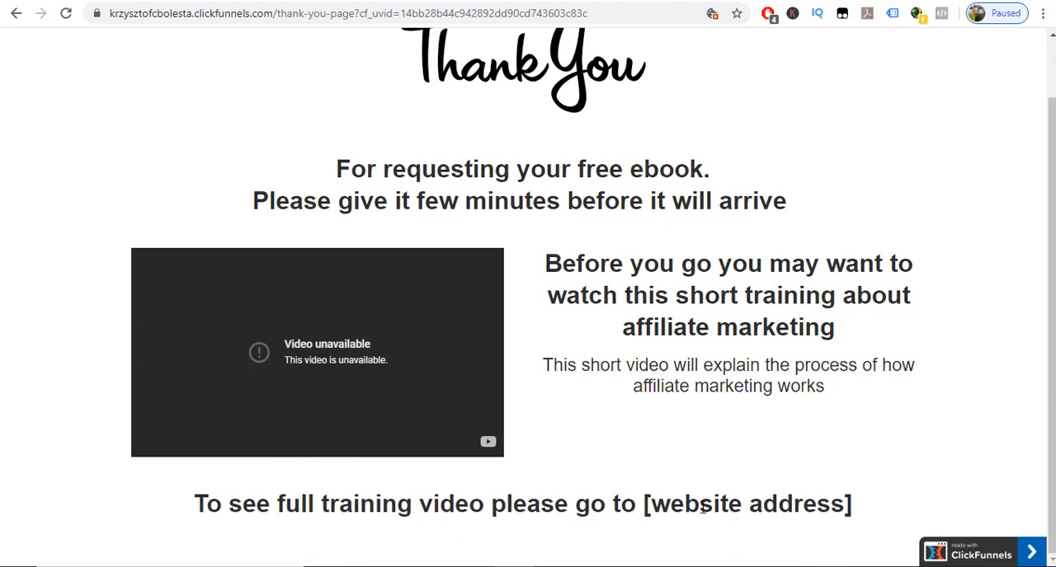
left_click_drag(649, 504, 819, 509)
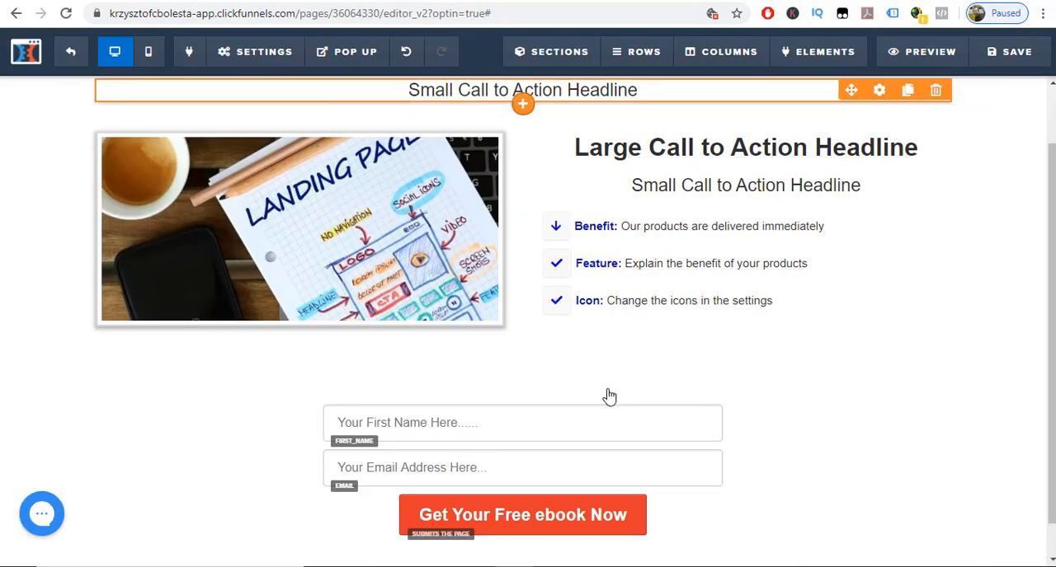
Back in the Lead Magnet editor, examine the available autoresponder integrations in the email integration settings, then close them without choosing one.
left_click(270, 60)
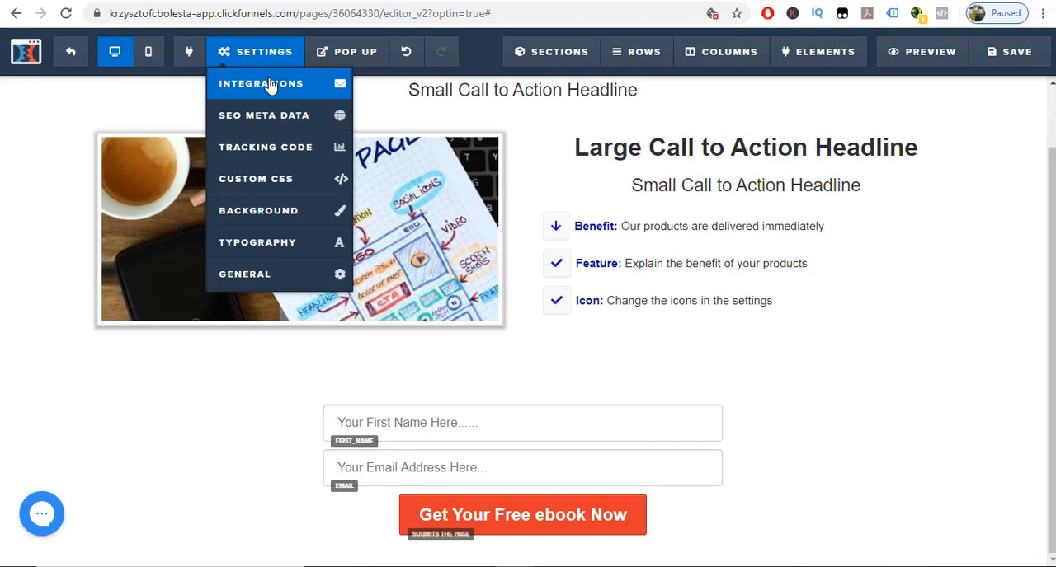
left_click(270, 84)
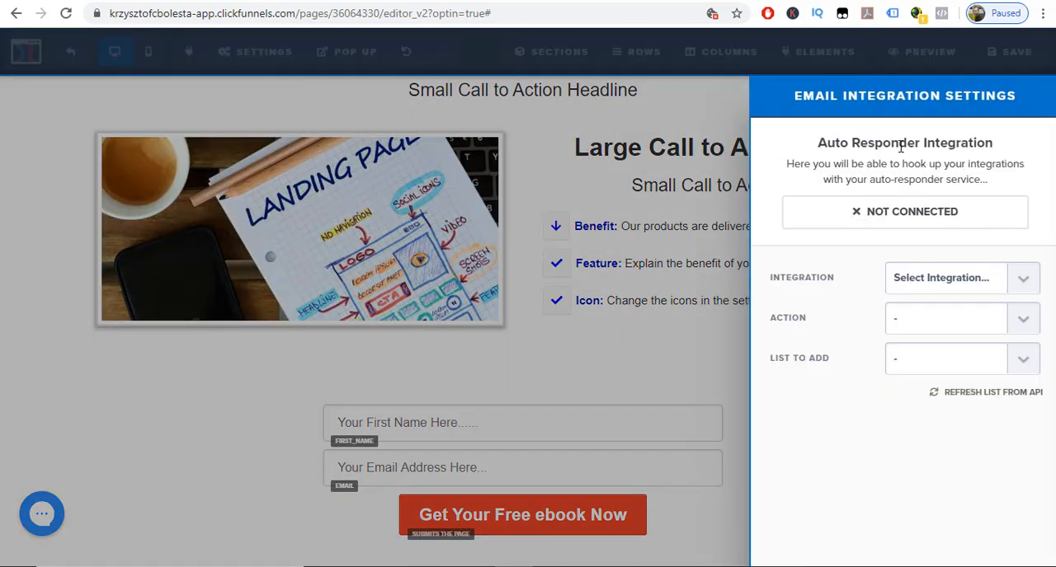
left_click(1021, 284)
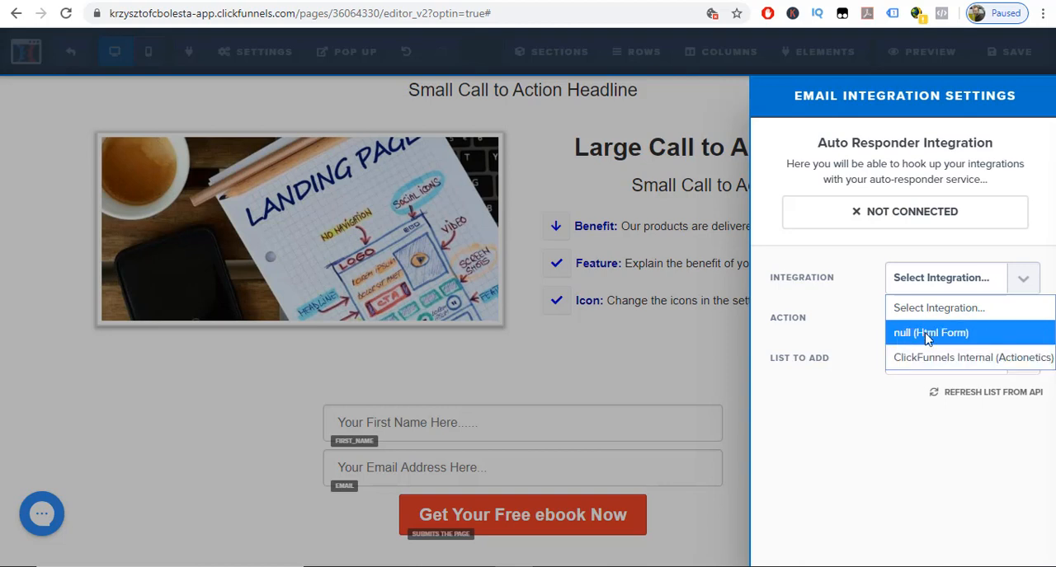
left_click(697, 350)
left_click(697, 351)
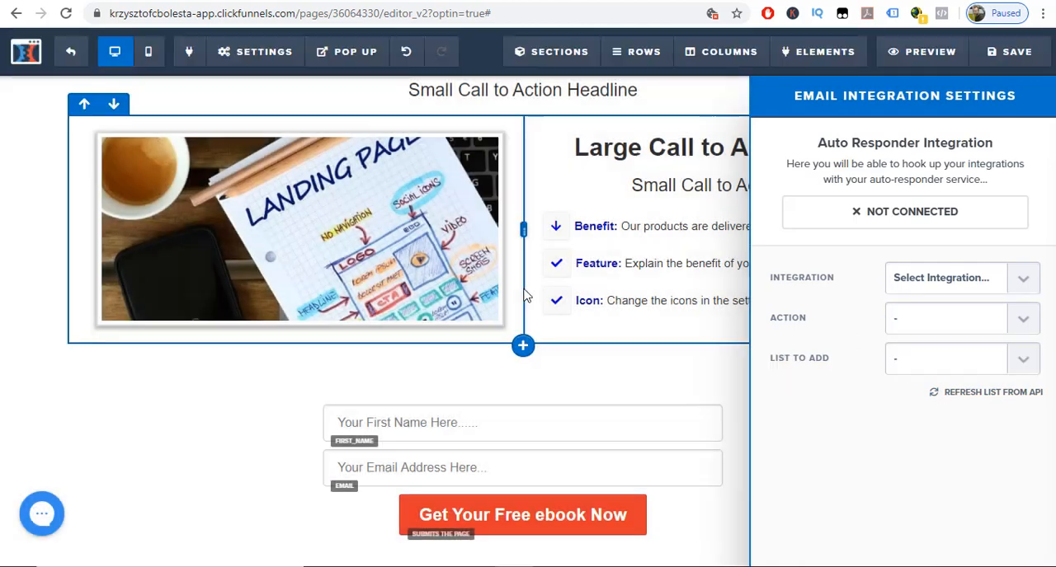
Review the Lead Magnet page's general settings, then leave the editor for the funnel overview.
mouse_move(239, 64)
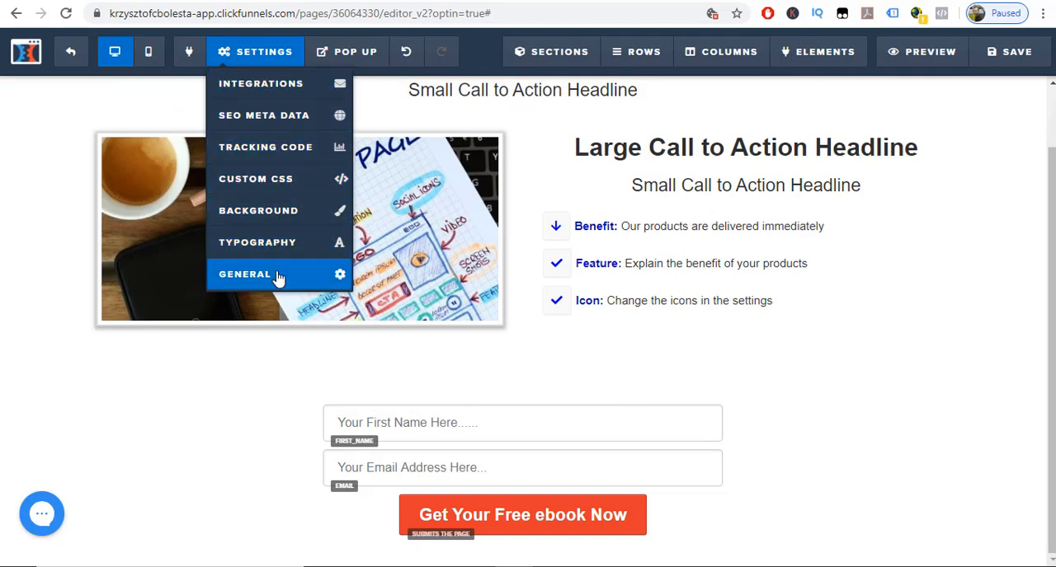
left_click(248, 275)
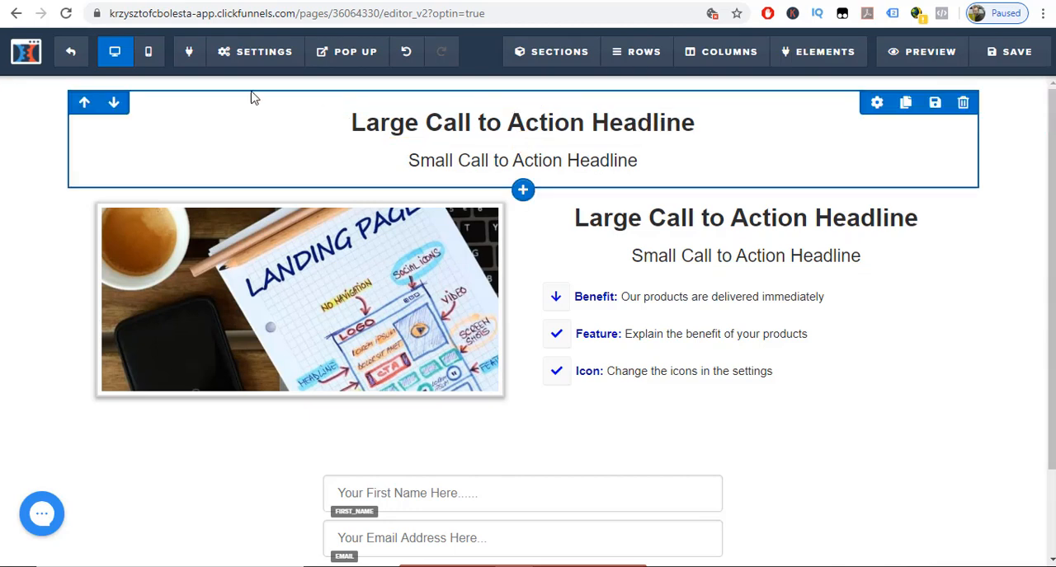
left_click(73, 64)
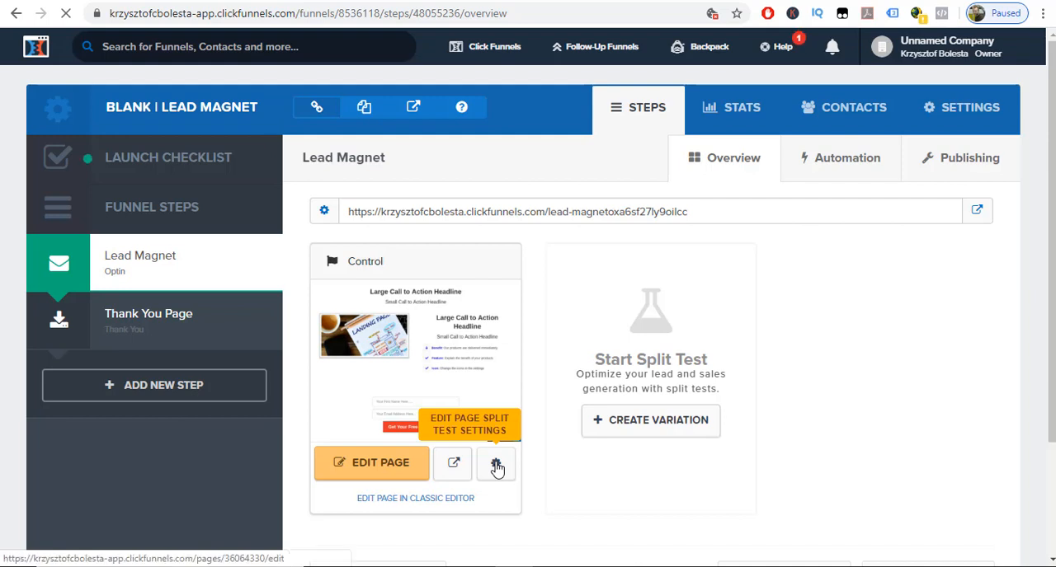
Open the Lead Magnet page's settings from the funnel overview and rename the page "Free ebook Giveaway".
left_click(497, 468)
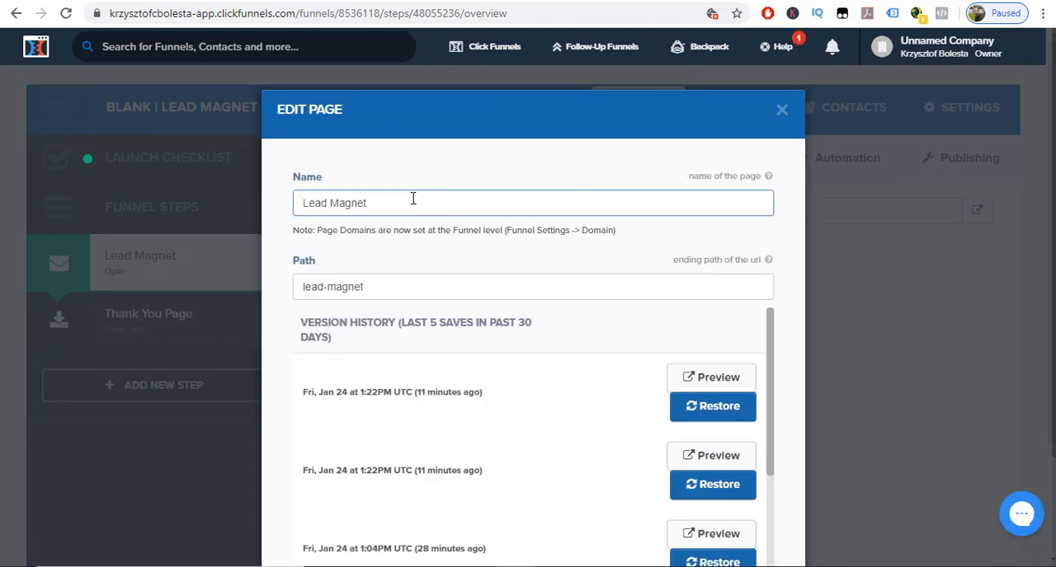
left_click_drag(377, 204, 299, 203)
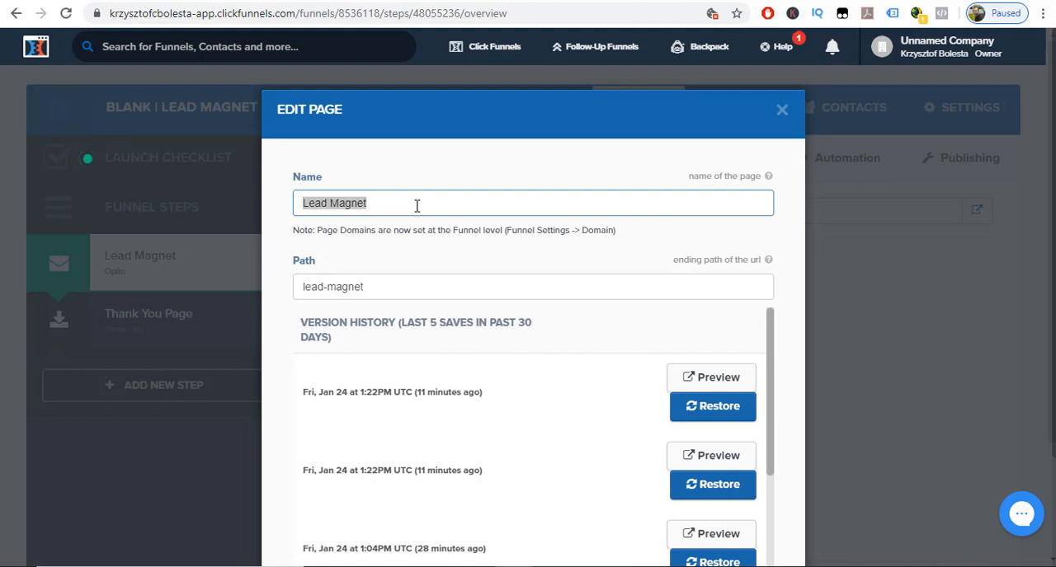
type("Free")
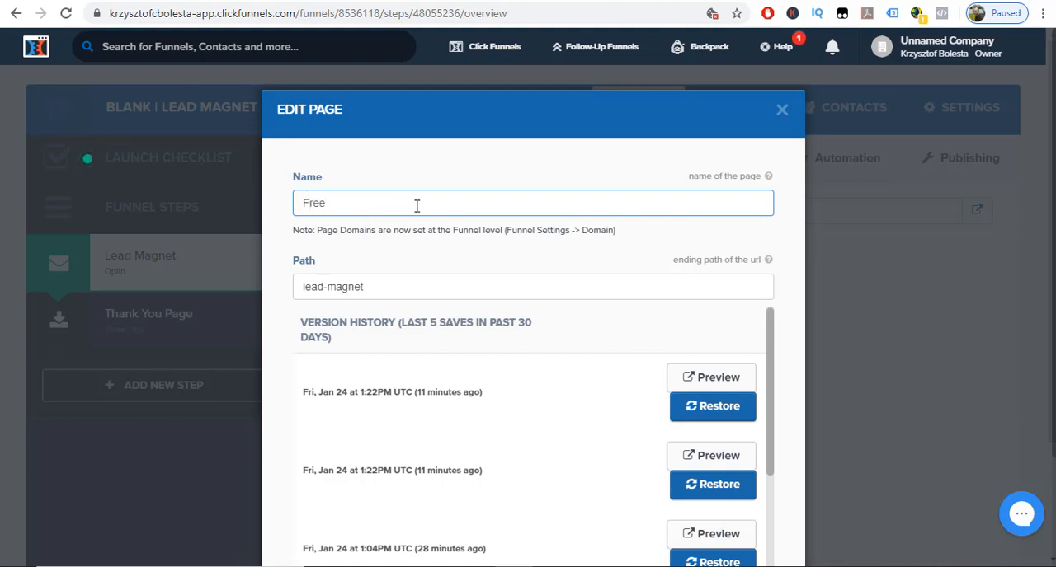
type(" ebook Giveaway")
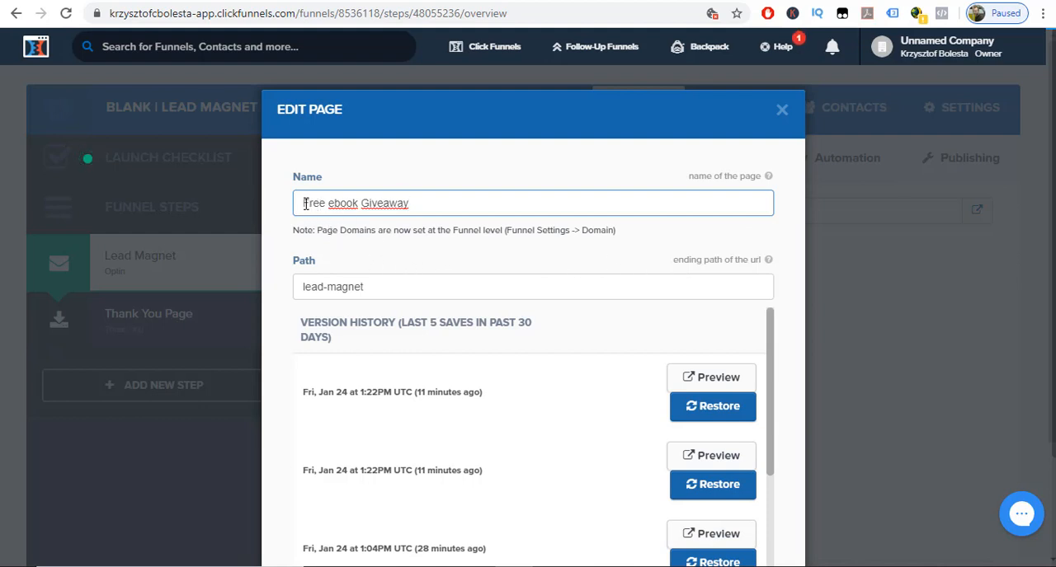
Reuse the new page name as its path, reformatted as "free-ebook-giveaway", and update the page.
left_click_drag(304, 203, 410, 204)
key("ctrl+c")
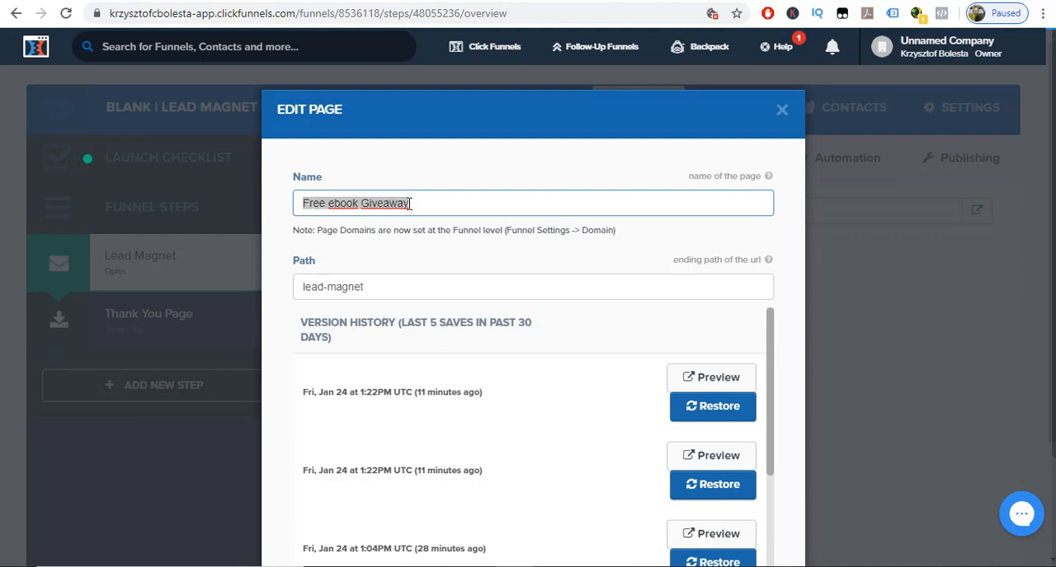
double_click(375, 286)
left_click_drag(311, 286, 302, 286)
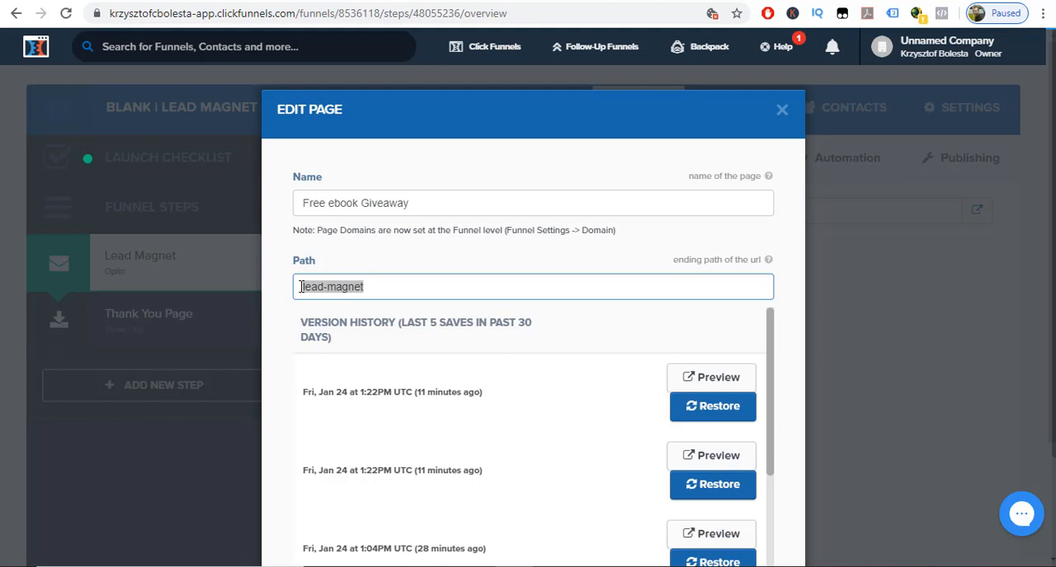
key("ctrl+v")
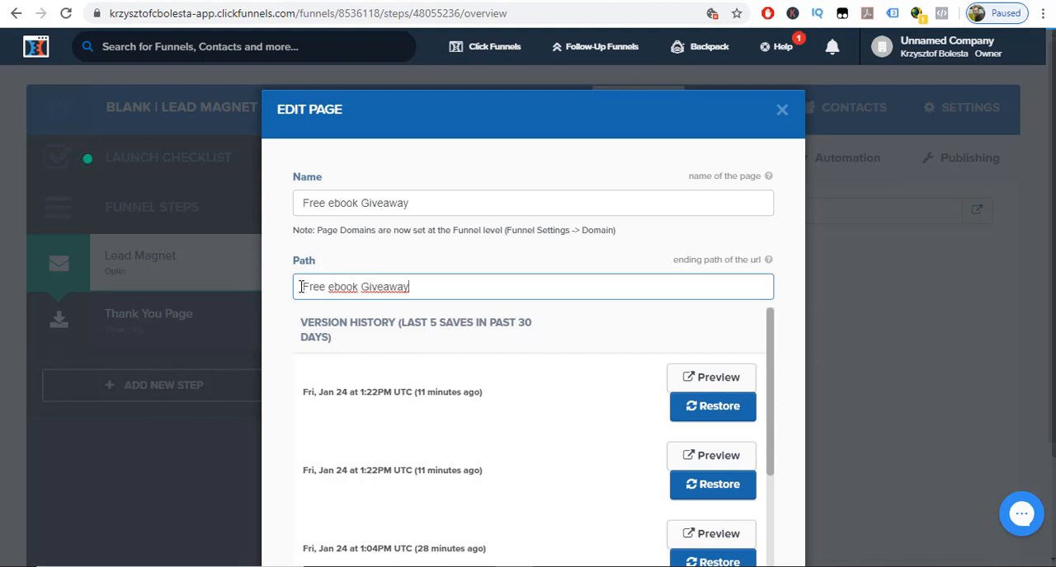
left_click(311, 290)
key("BackSpace")
type("f")
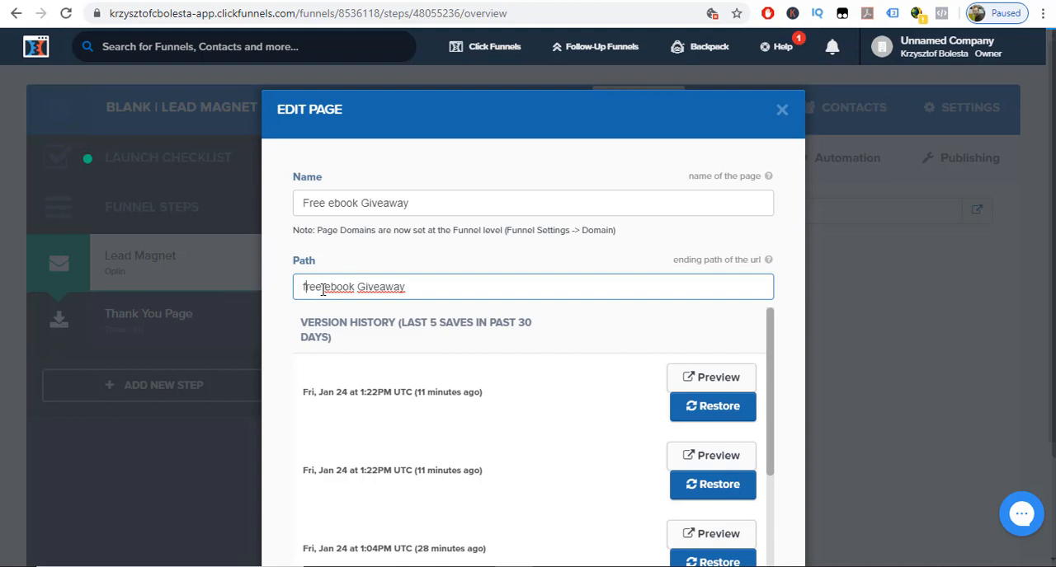
key("BackSpace")
type("-")
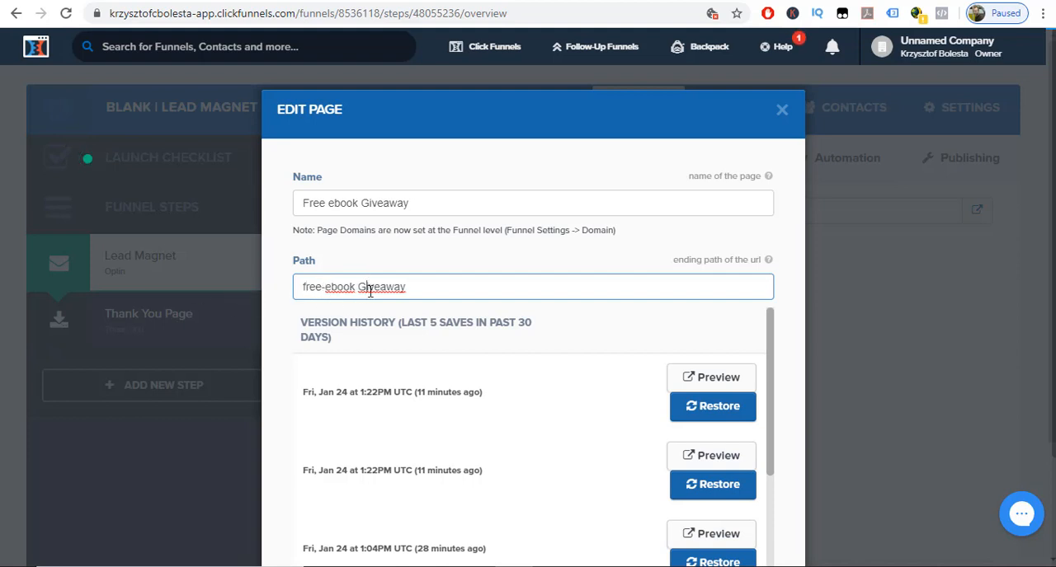
key("BackSpace")
type("g")
key("Left")
key("BackSpace")
type("-")
scroll(598, 354, "down", 3)
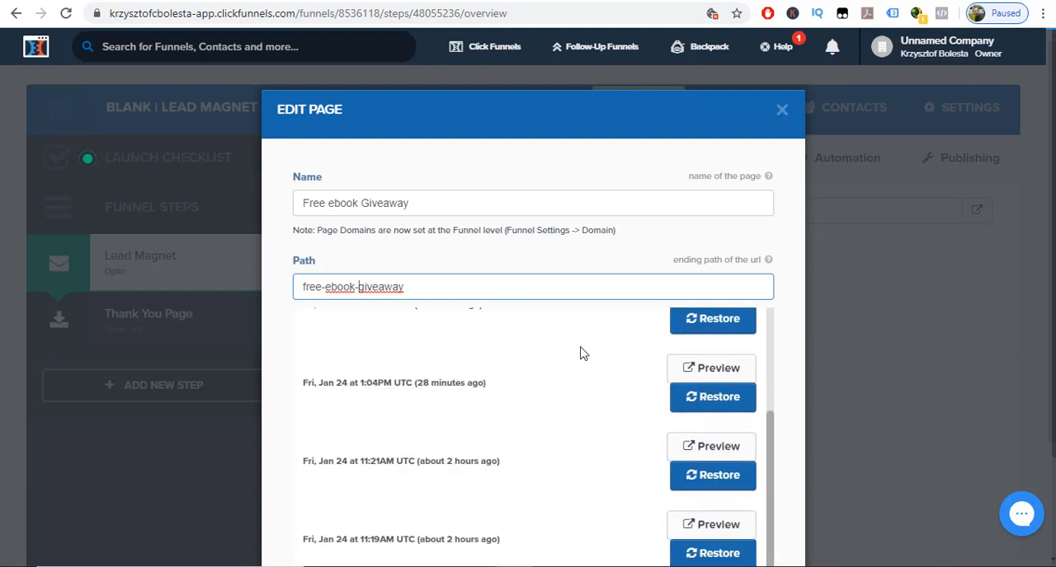
scroll(494, 272, "down", 2)
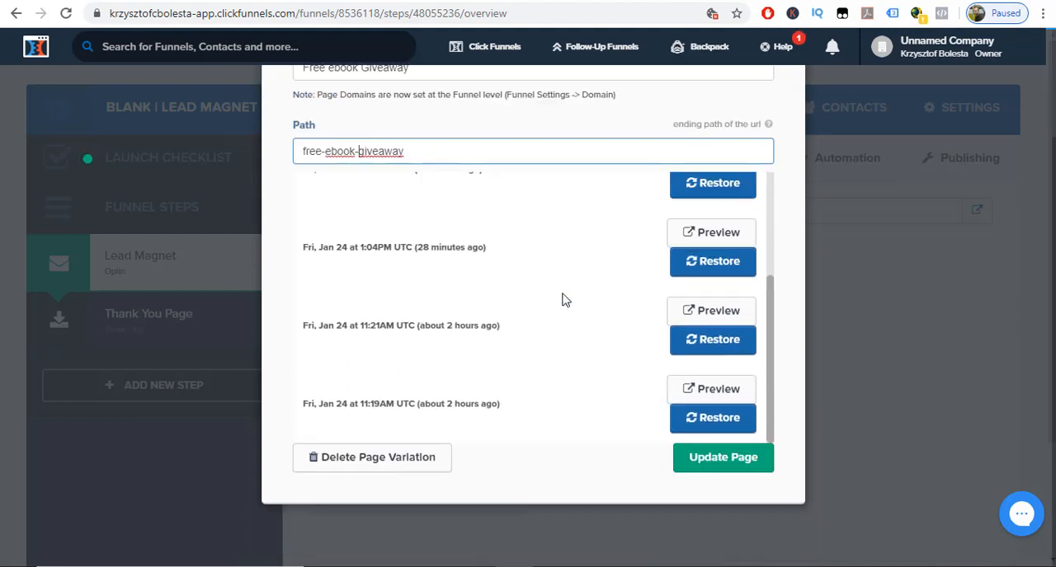
left_click(695, 467)
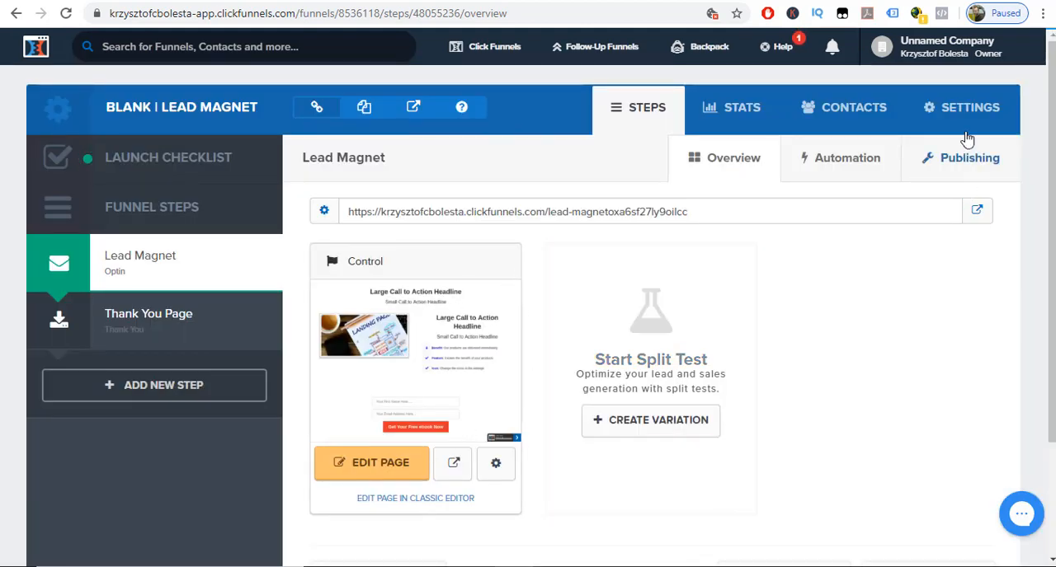
In the funnel's settings, rename the funnel "Free ebook Giveaway" and check the domain options without choosing one.
left_click(959, 116)
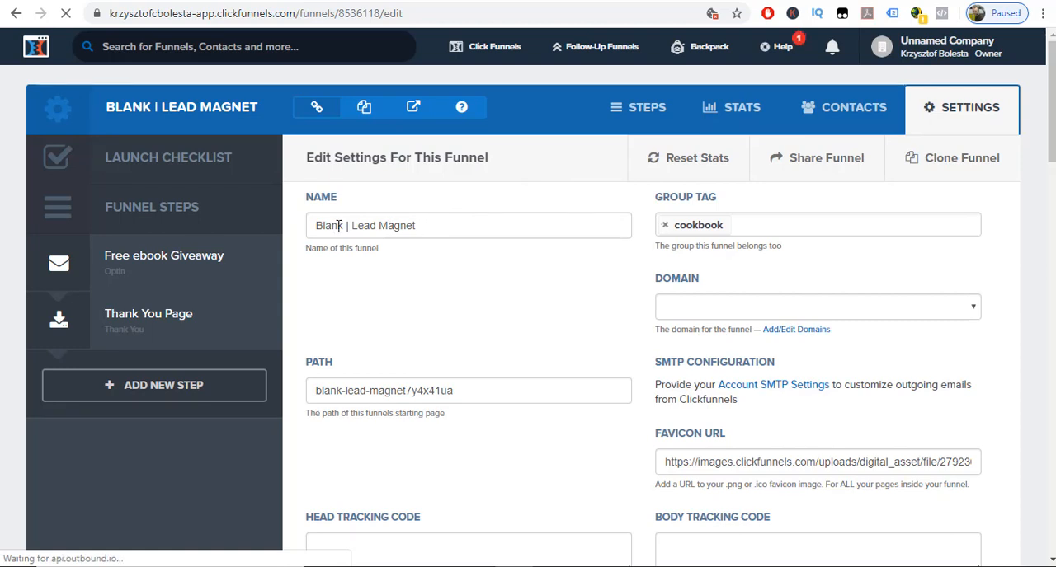
triple_click(423, 226)
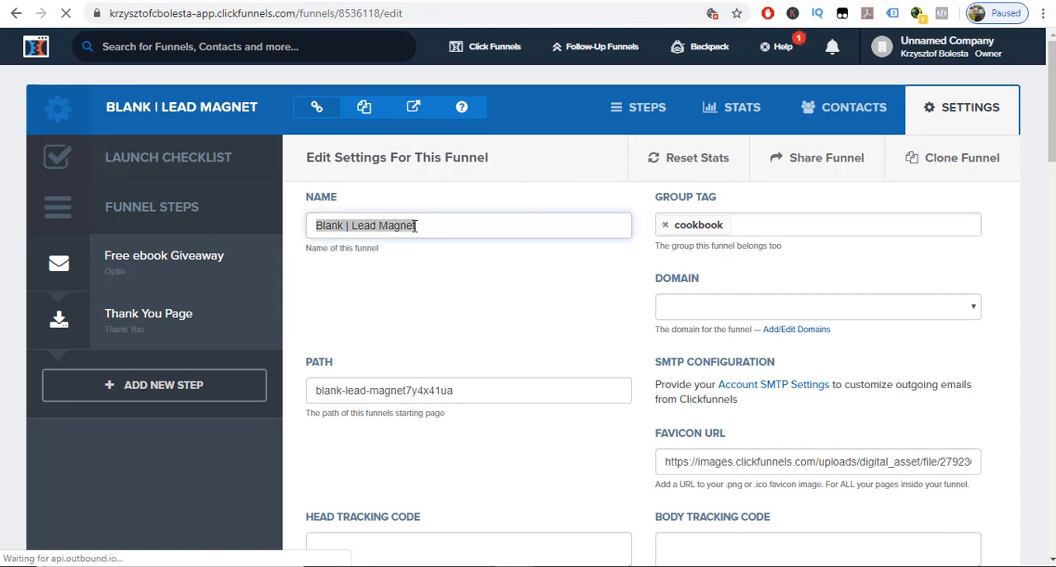
key("ctrl+v")
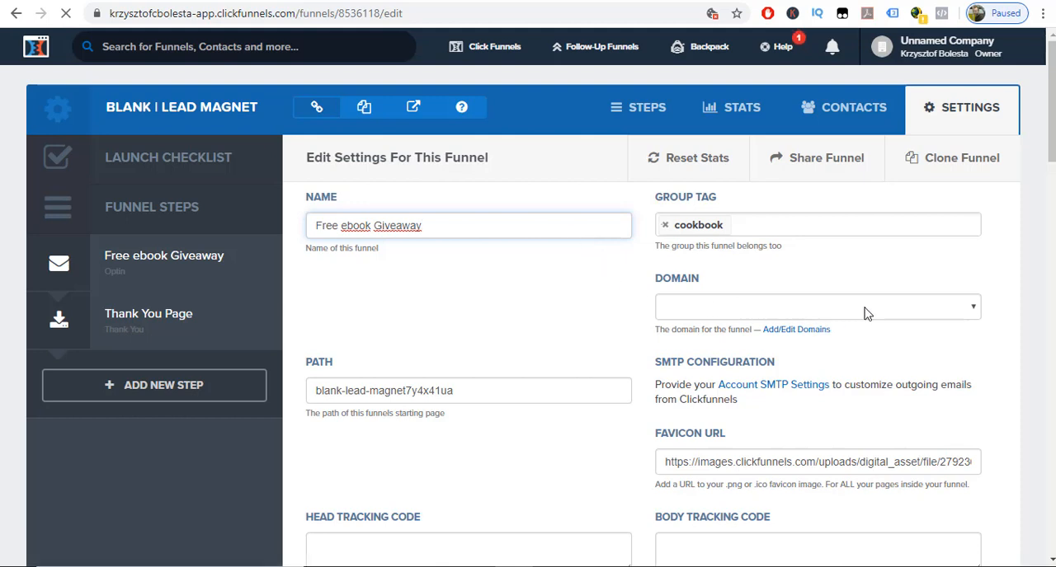
left_click(944, 314)
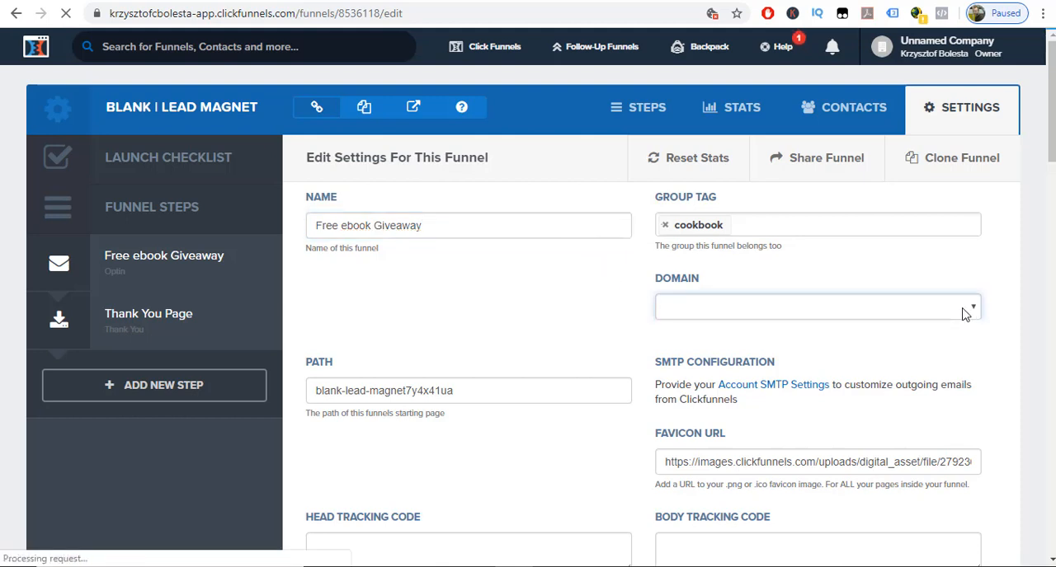
left_click(887, 314)
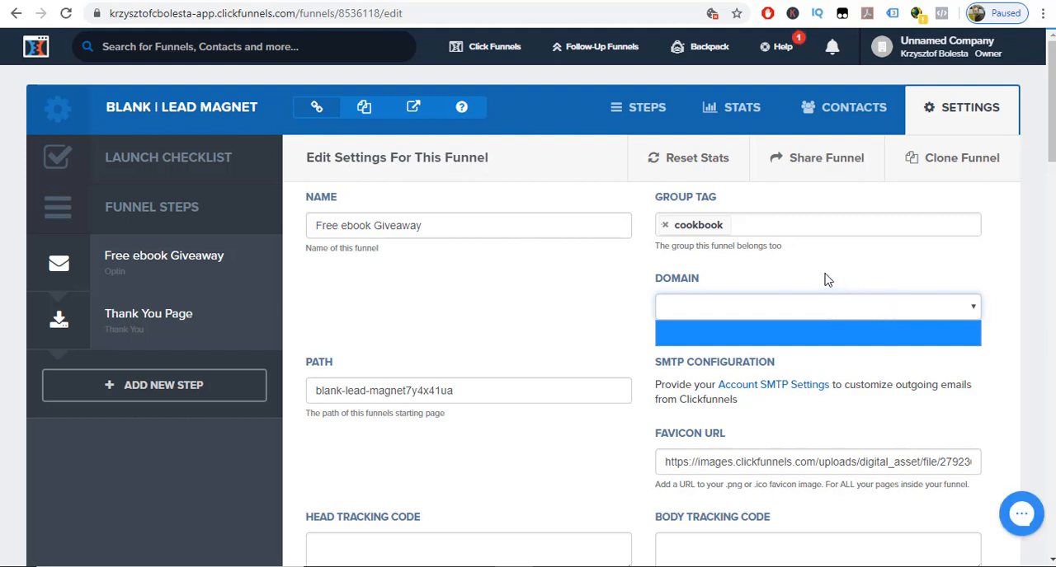
left_click(519, 298)
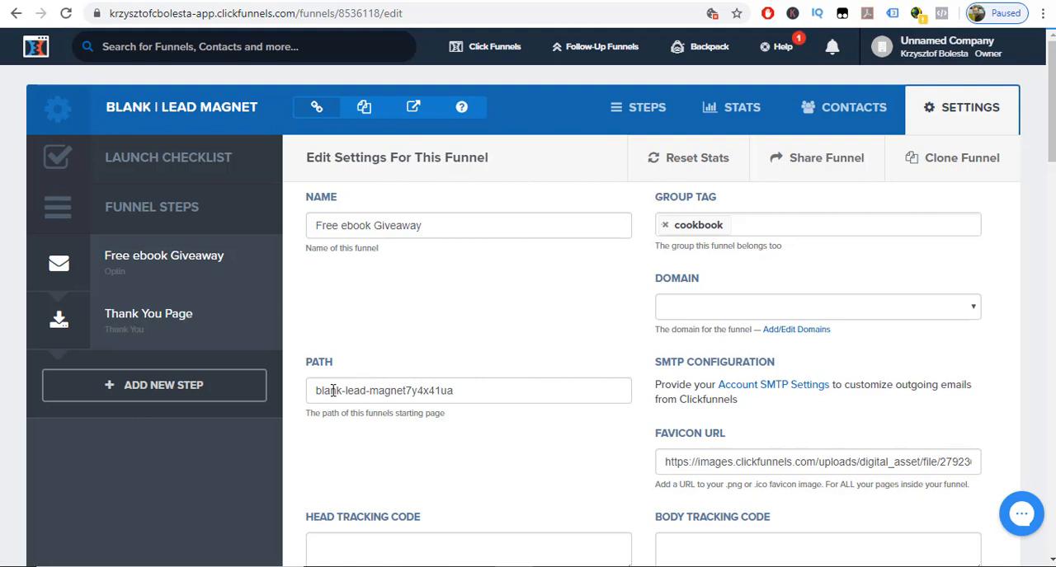
Replace the funnel's path with "free-ebook-giveaway", all lowercase with hyphens between the words.
left_click_drag(317, 392, 463, 391)
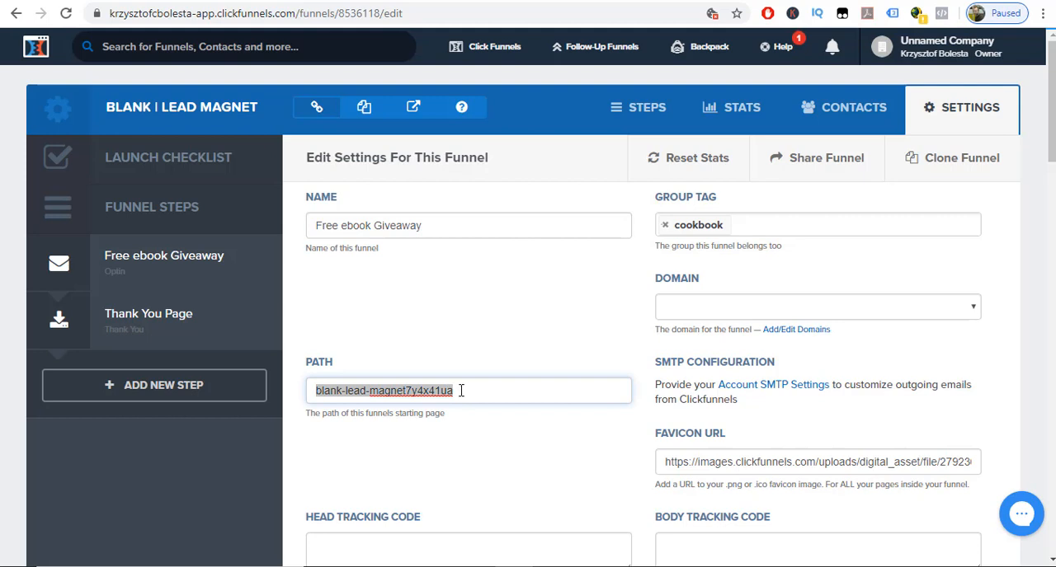
key("ctrl+v")
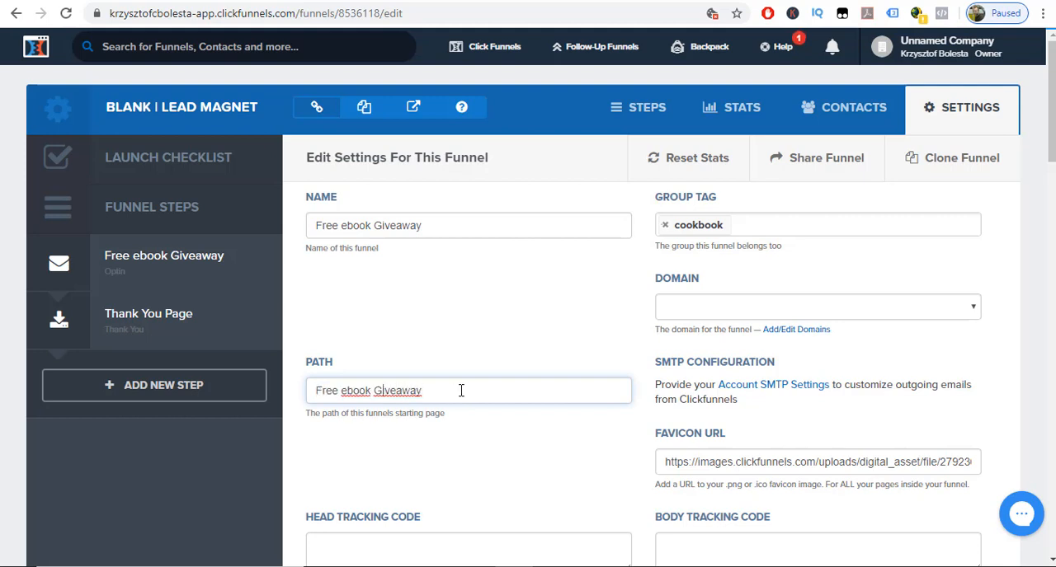
key("BackSpace")
type("g")
key("BackSpace")
type("-")
key("BackSpace")
type("-")
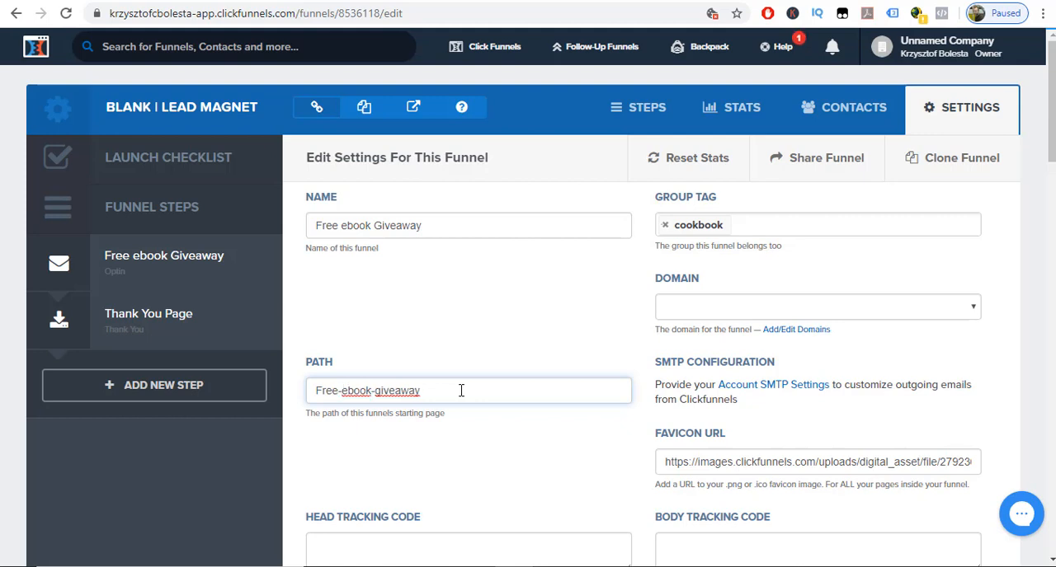
key("BackSpace")
type("f")
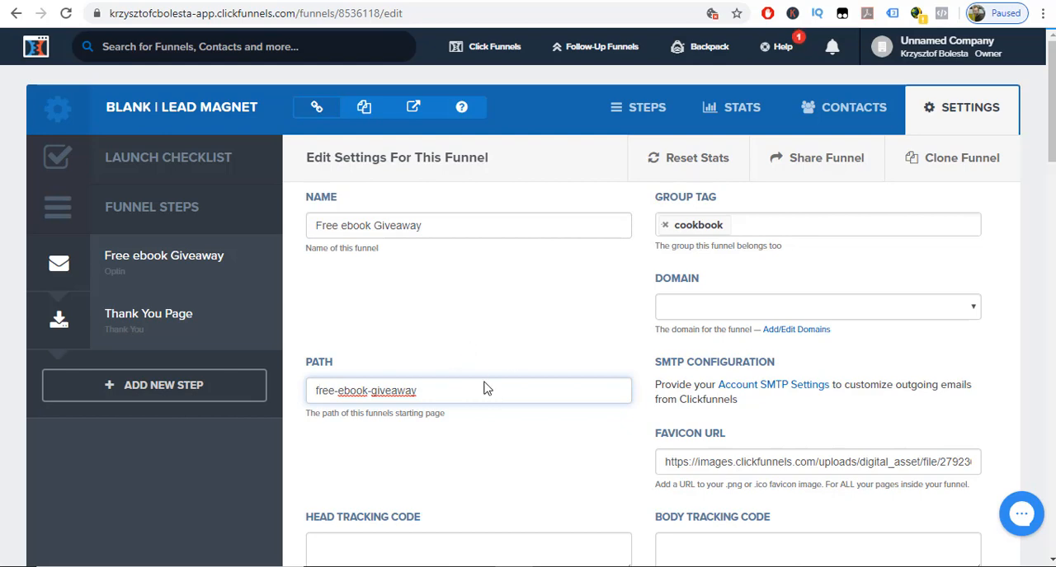
Clear the favicon URL in the funnel settings.
scroll(500, 405, "down", 4)
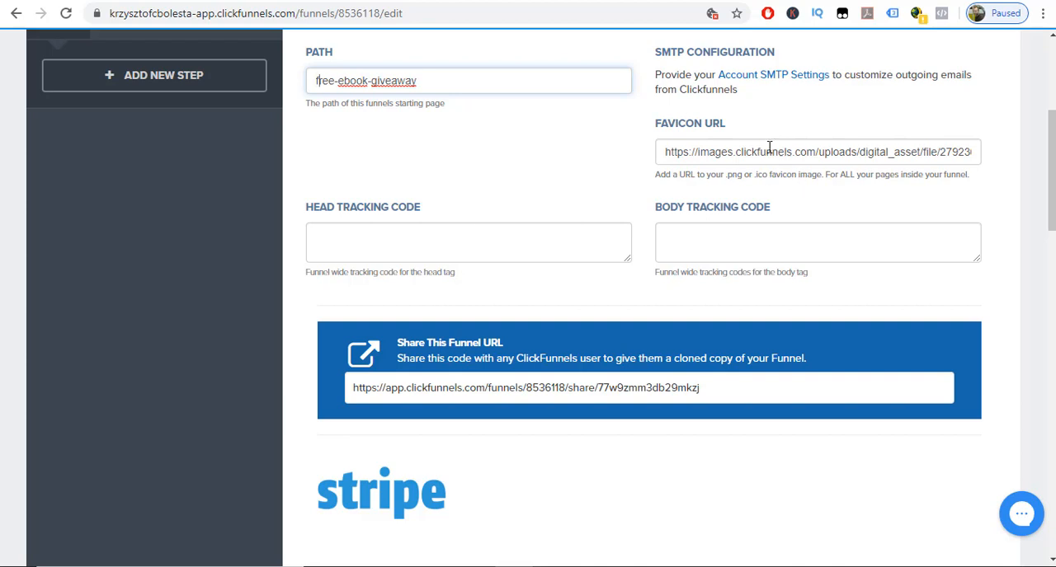
left_click_drag(657, 126, 733, 132)
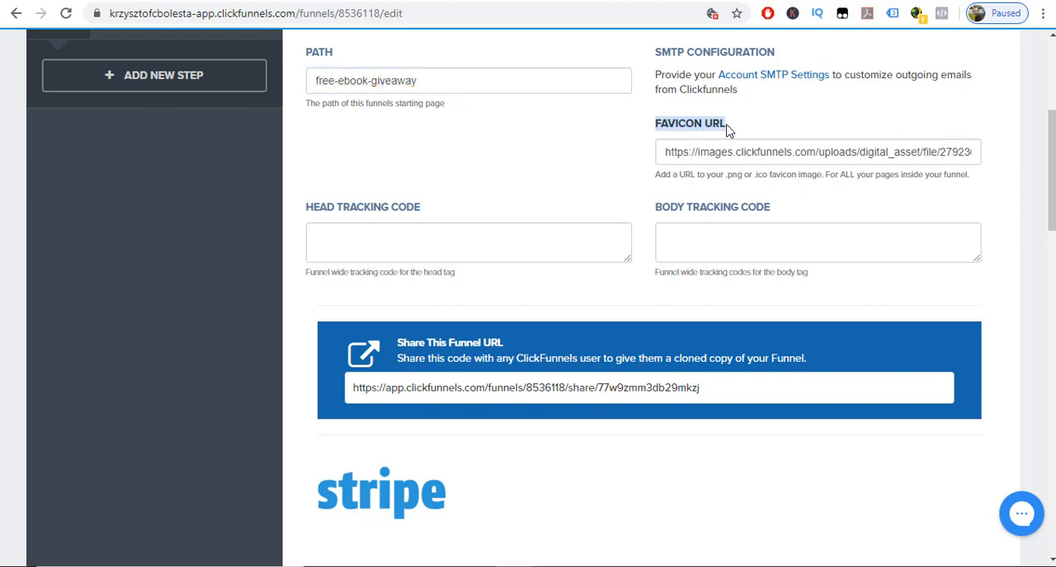
triple_click(816, 151)
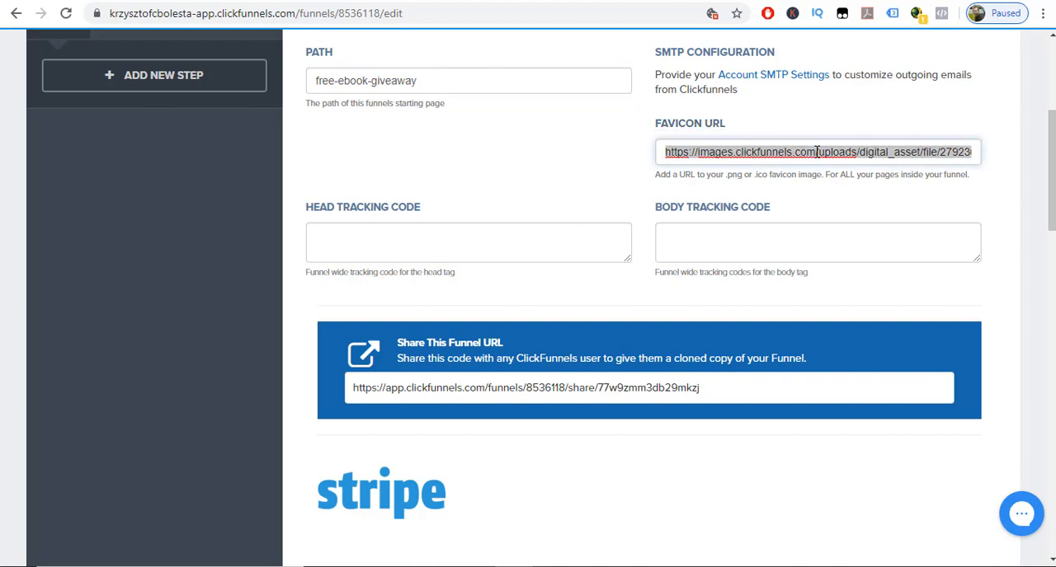
key("BackSpace")
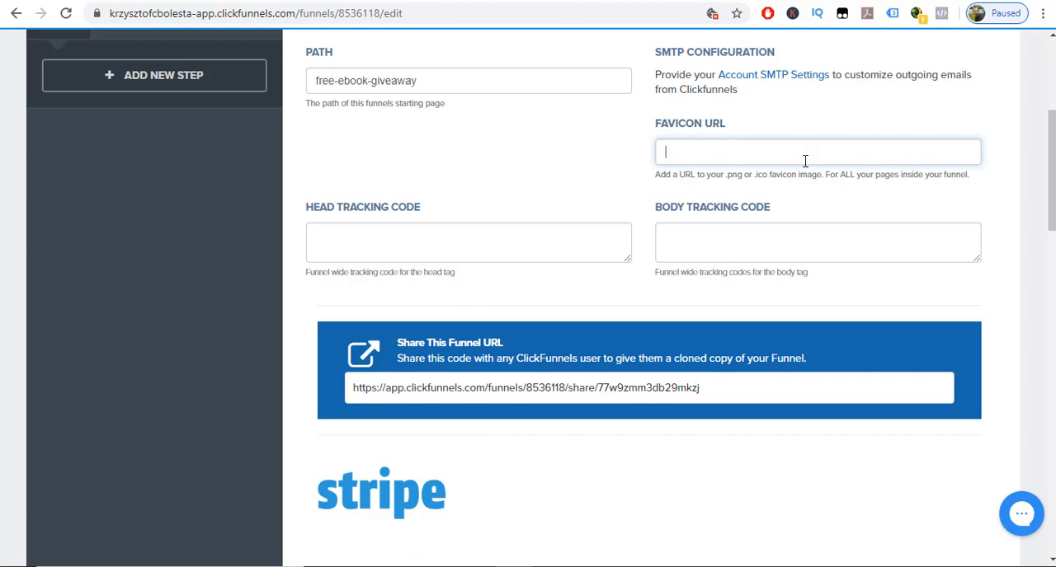
Review the remaining funnel settings: tracking codes, share URL, Stripe, Zapier integrations, webhooks and third-party membership access.
scroll(813, 371, "down", 2)
left_click_drag(727, 236, 356, 232)
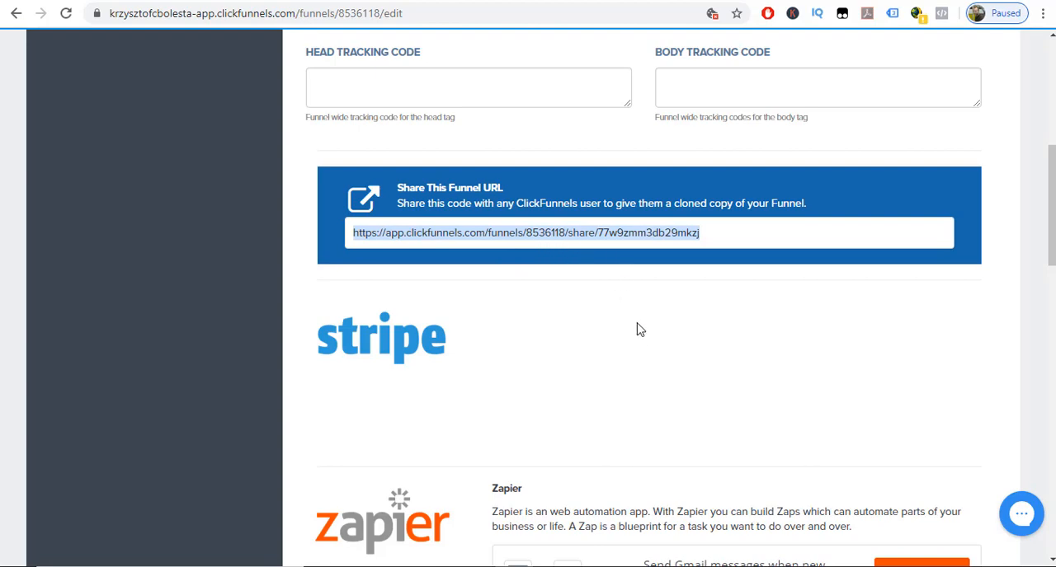
scroll(643, 349, "down", 2)
scroll(627, 317, "down", 1)
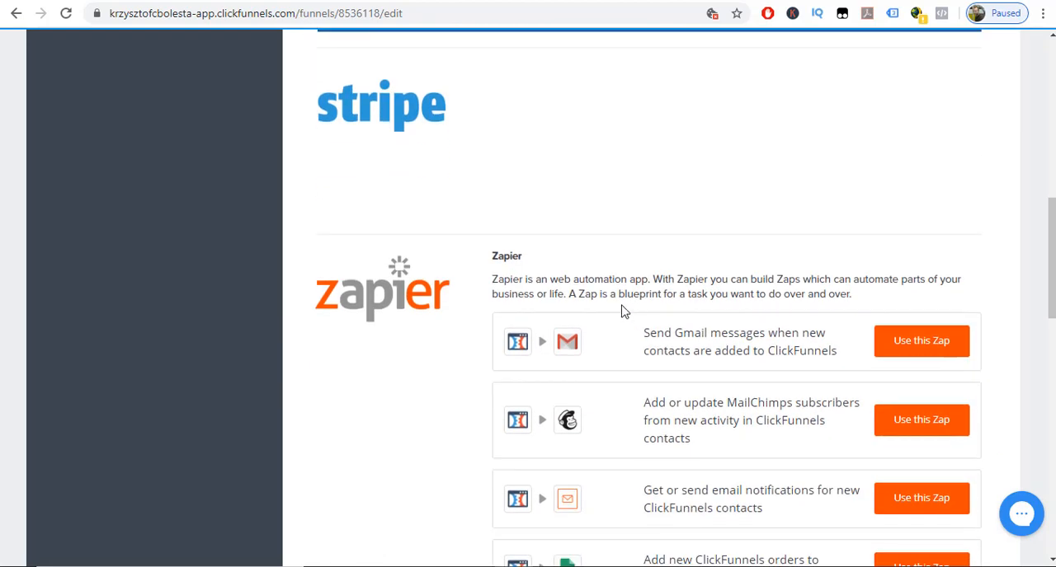
scroll(622, 310, "up", 2)
scroll(622, 311, "up", 1)
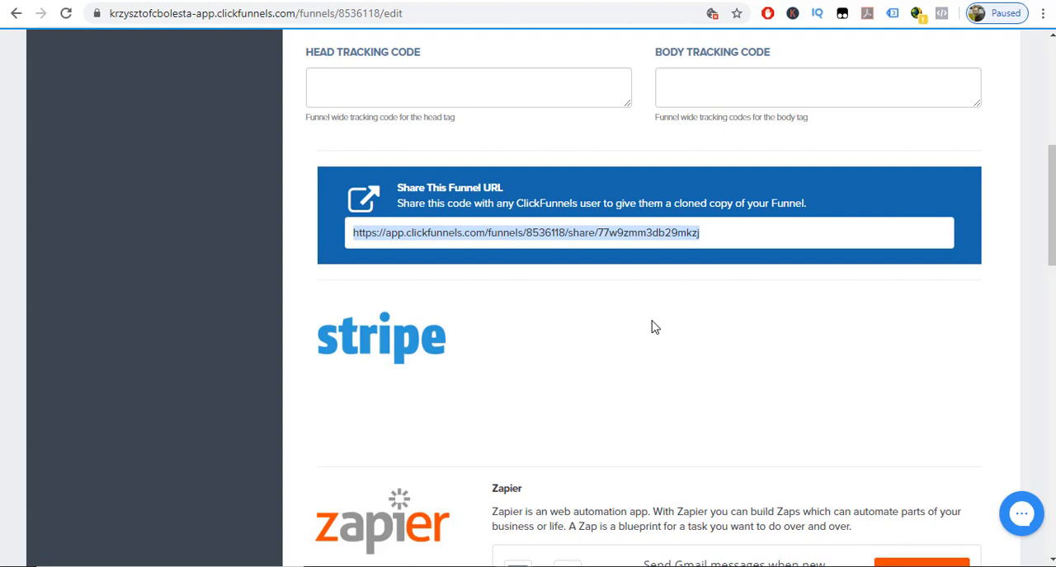
scroll(489, 198, "up", 3)
scroll(443, 236, "up", 3)
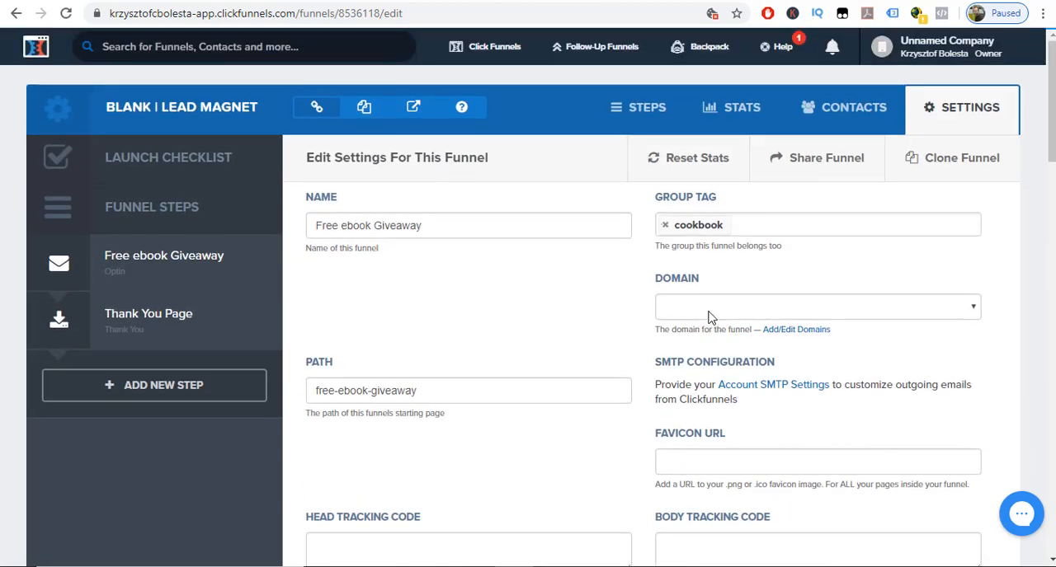
scroll(715, 318, "down", 2)
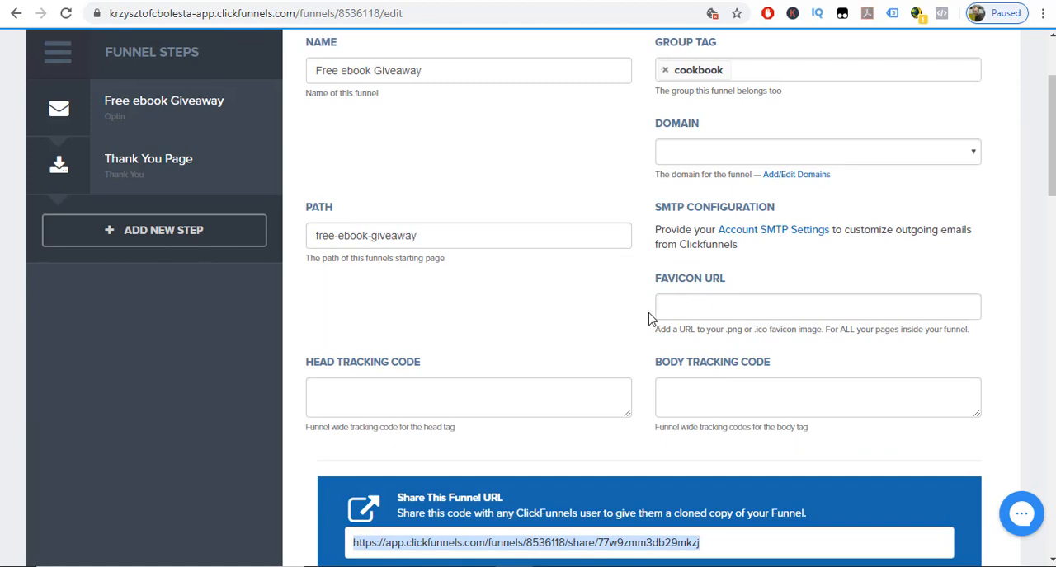
scroll(639, 322, "down", 10)
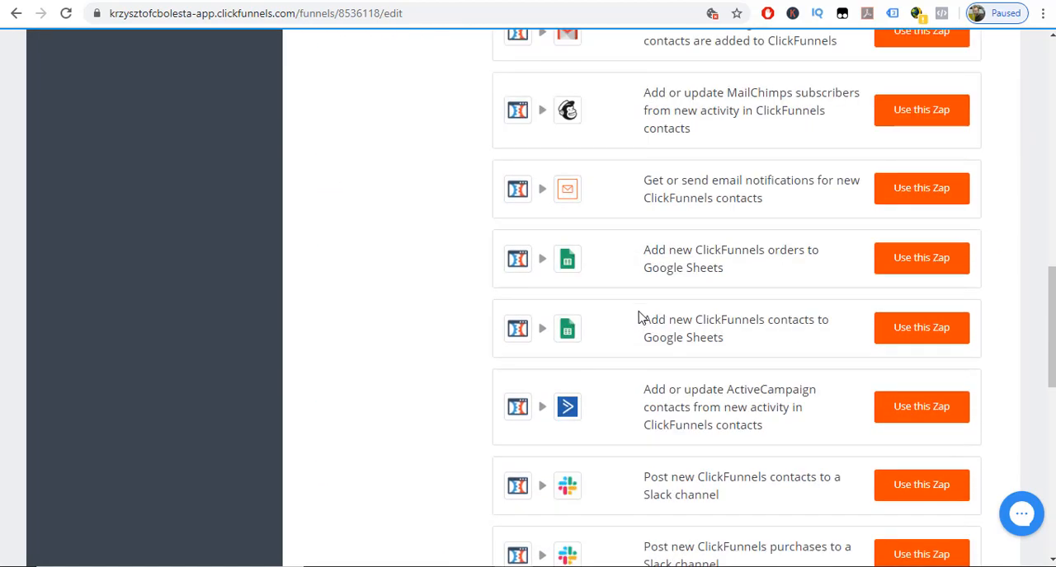
scroll(705, 239, "up", 2)
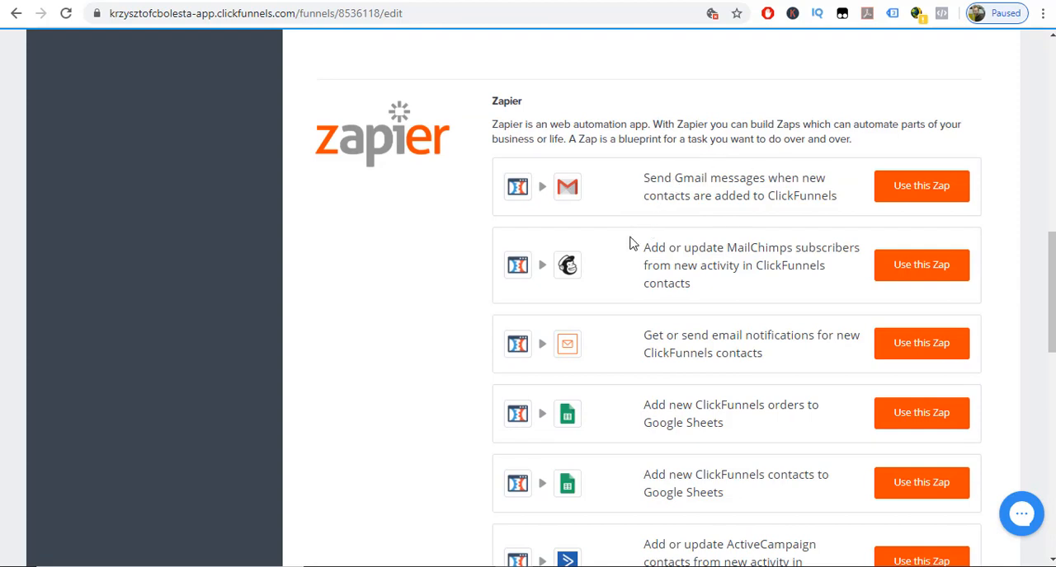
scroll(639, 246, "down", 9)
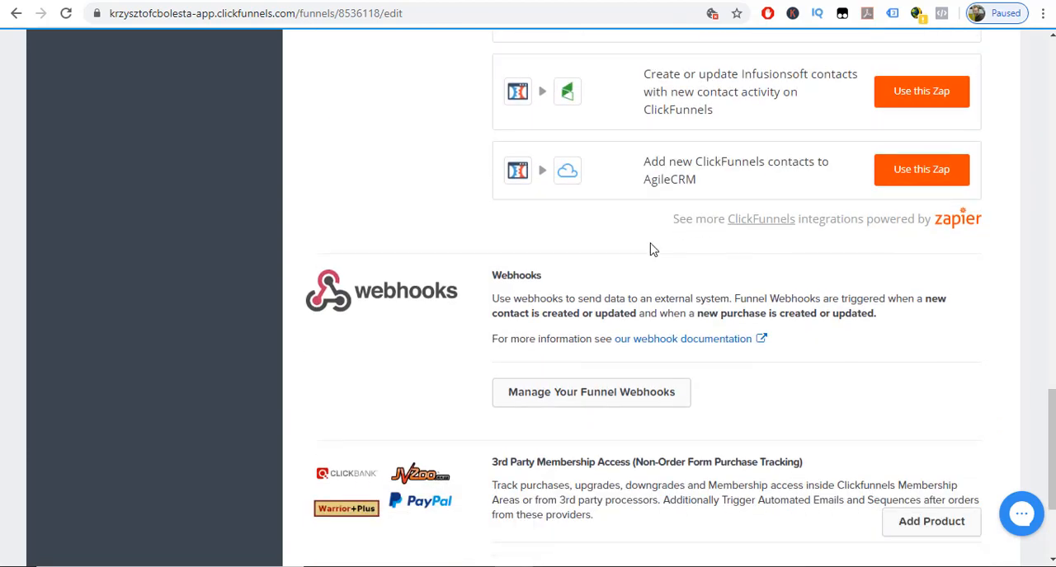
scroll(652, 249, "down", 3)
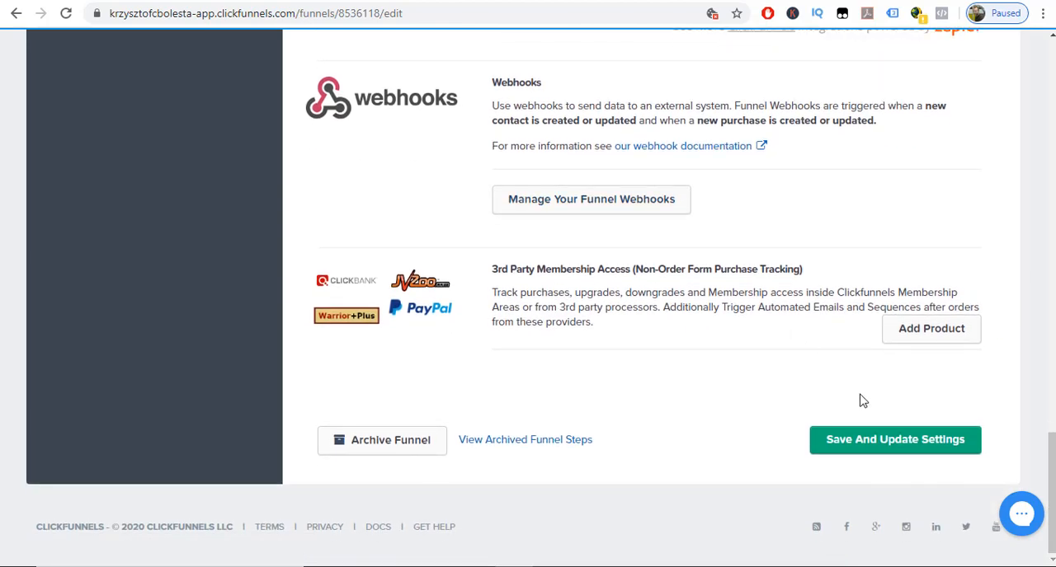
Save the funnel settings and replace the opt-in step's publishing path with "Free ebook Giveaway".
left_click(867, 443)
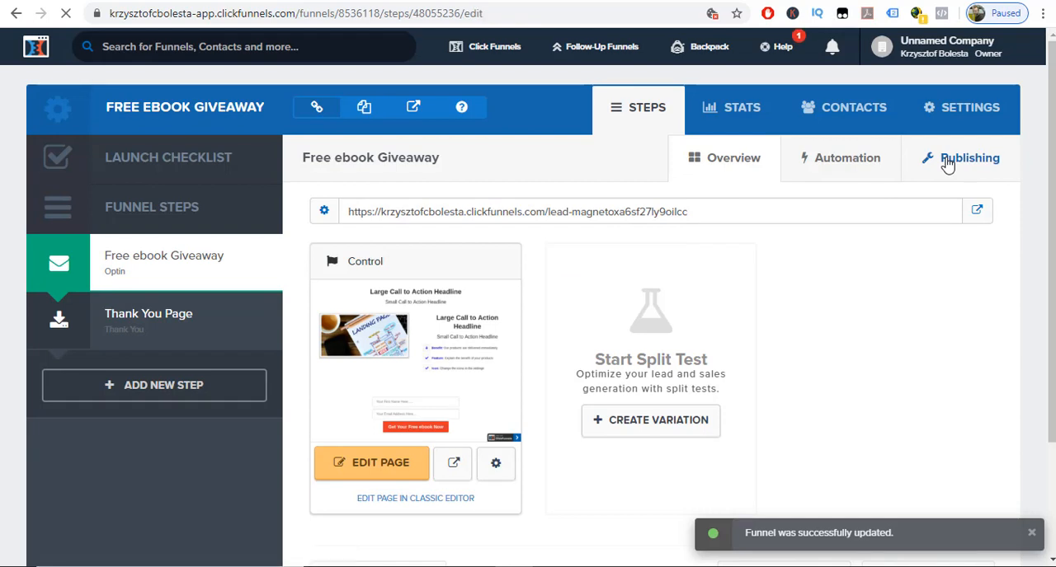
left_click(947, 164)
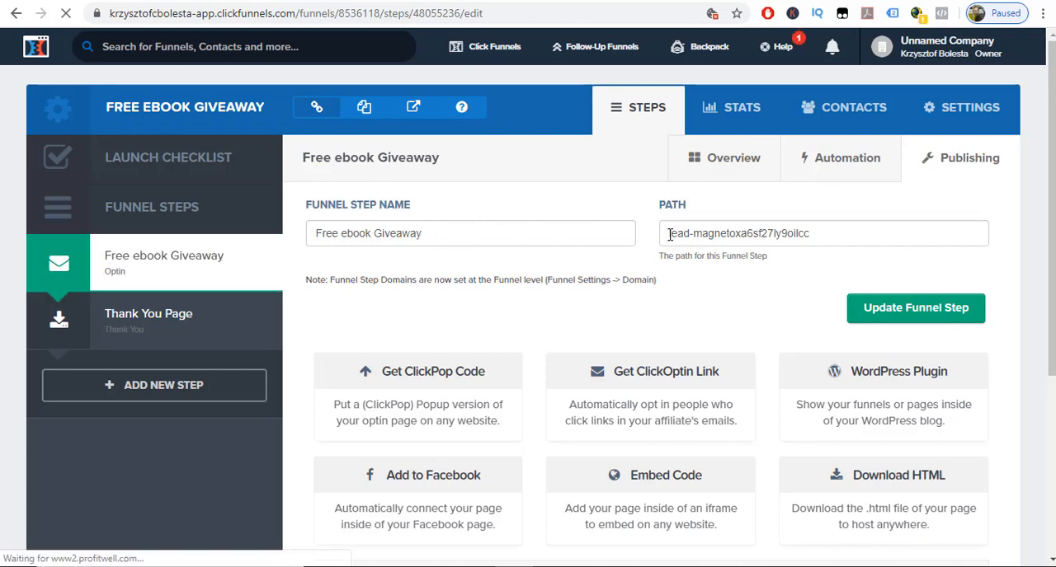
left_click_drag(669, 234, 794, 234)
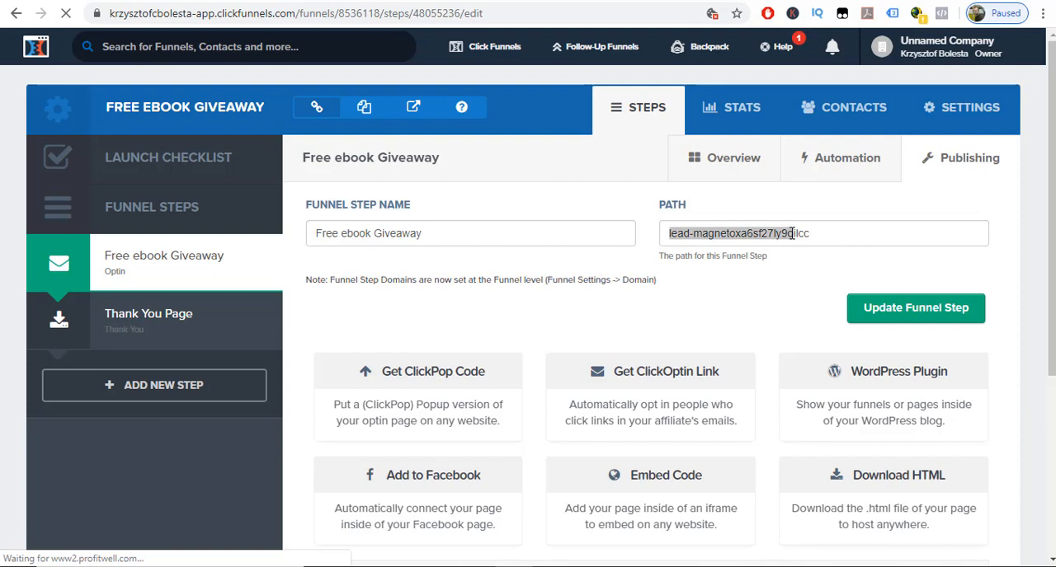
triple_click(744, 233)
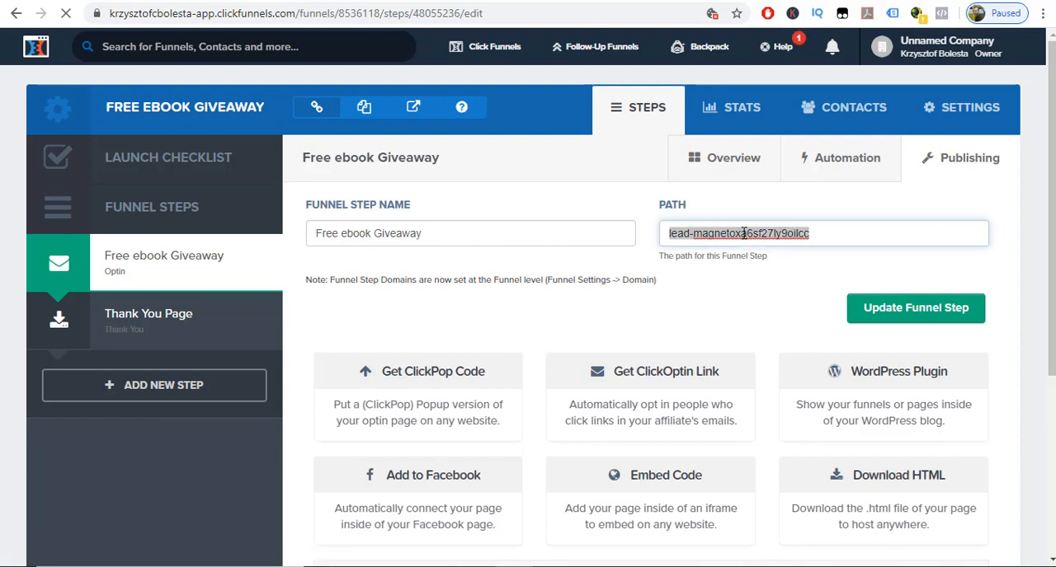
type("Free ebook Giveaway")
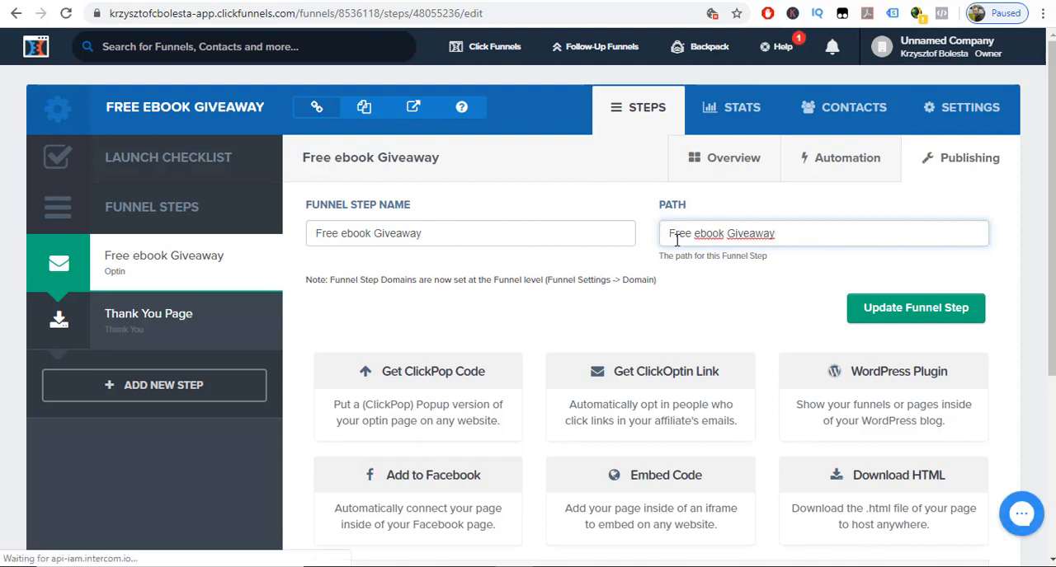
Rewrite the opt-in step's path as "free-ebook-giveaway", lowercase with hyphens instead of spaces, and update the funnel step.
left_click(676, 233)
key("BackSpace")
type("f")
key("Right")
key("Right")
key("Right")
key("Delete")
type("-")
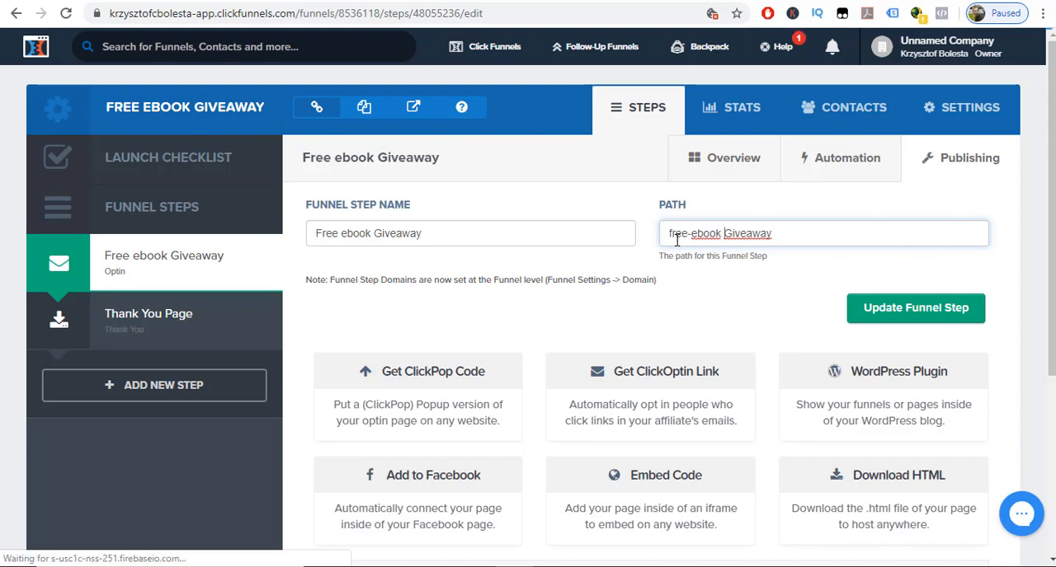
key("Delete")
type("g")
key("BackSpace")
type("-g")
scroll(686, 270, "down", 1)
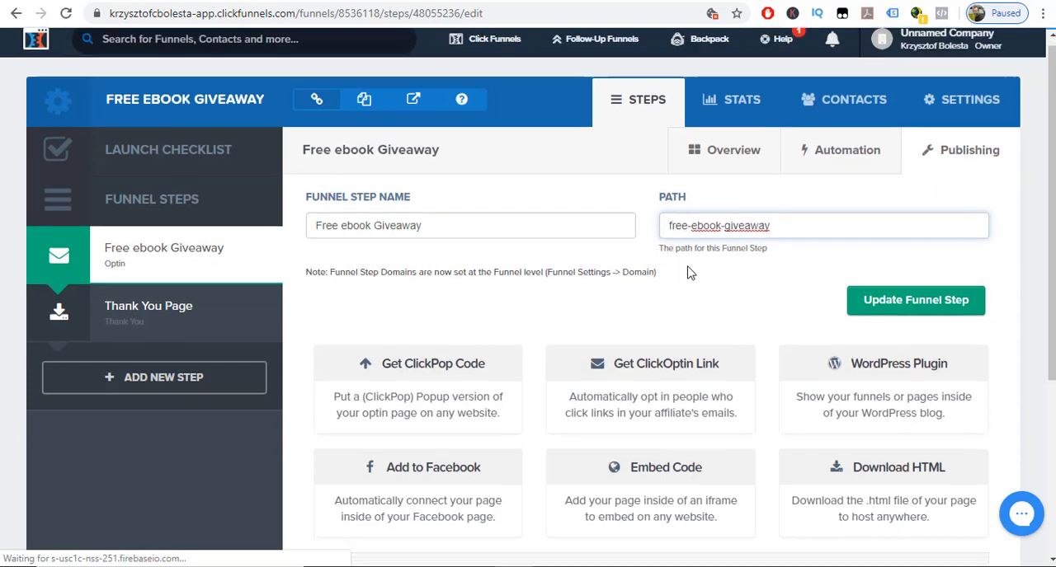
scroll(714, 263, "down", 2)
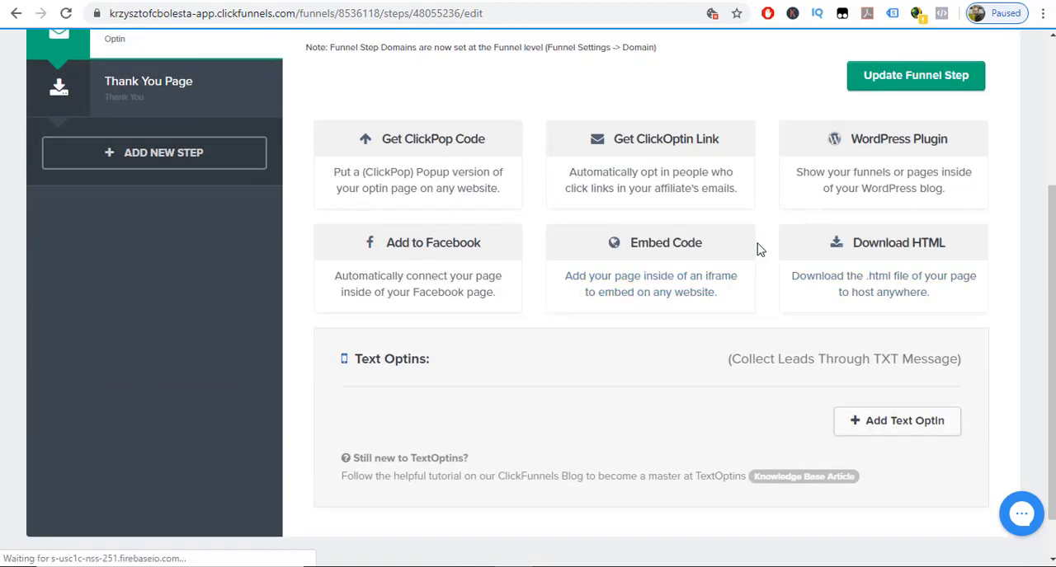
scroll(707, 324, "up", 3)
left_click(882, 309)
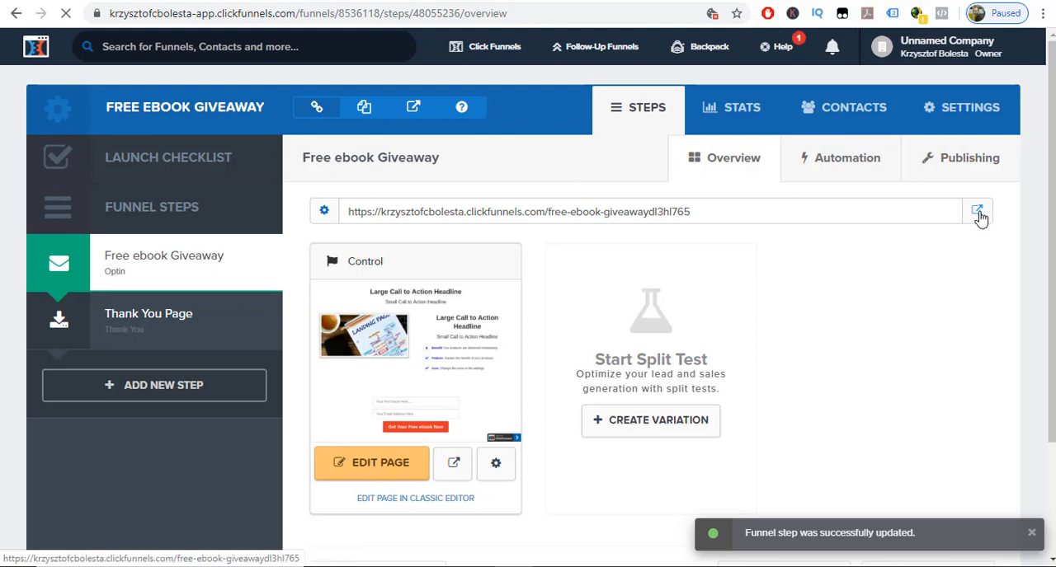
Open the live opt-in page from its updated URL to check it, and return to the funnel overview.
left_click(976, 213)
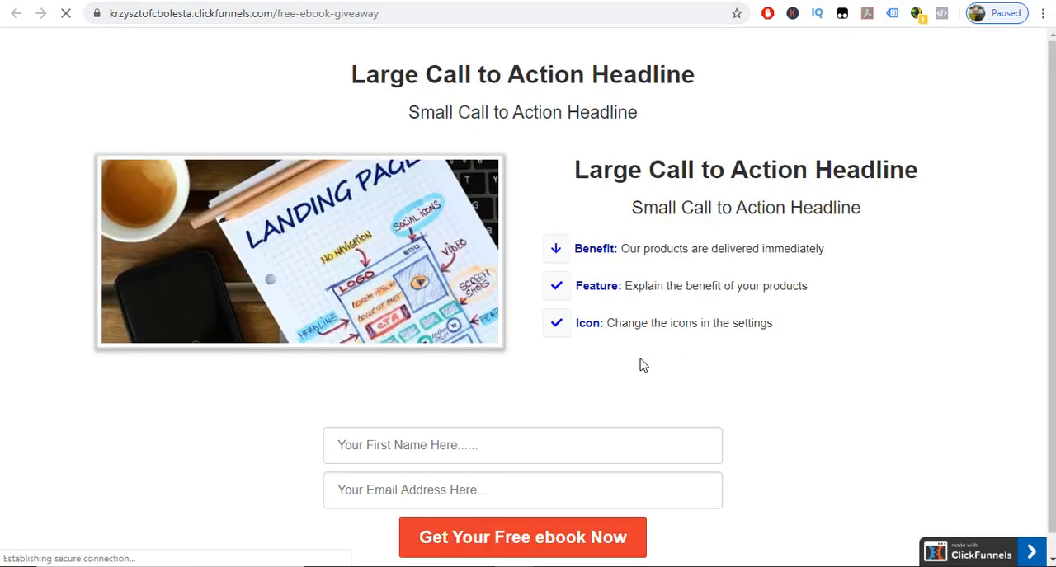
scroll(622, 358, "down", 1)
scroll(624, 362, "up", 1)
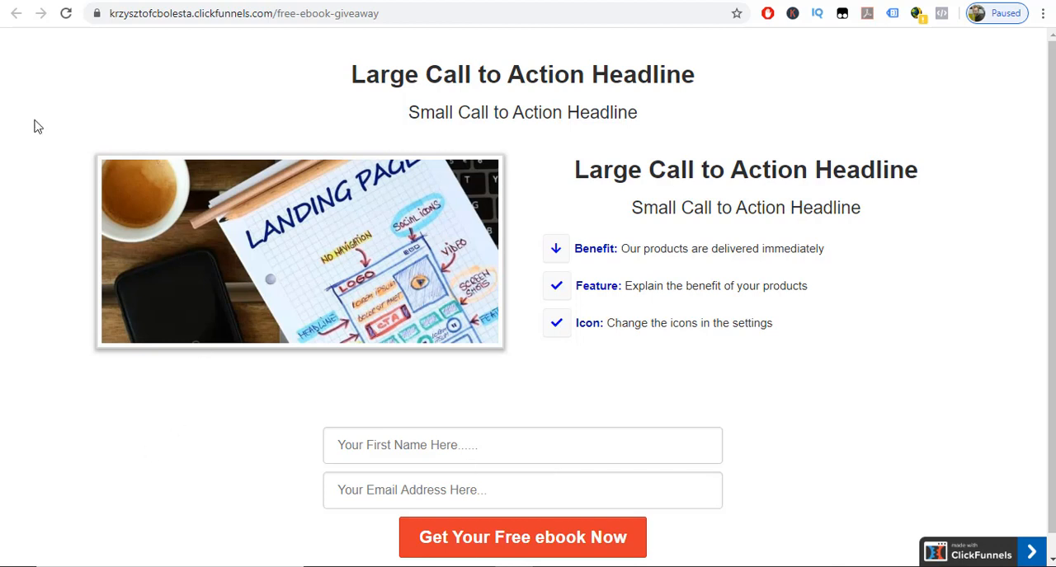
left_click(72, 2)
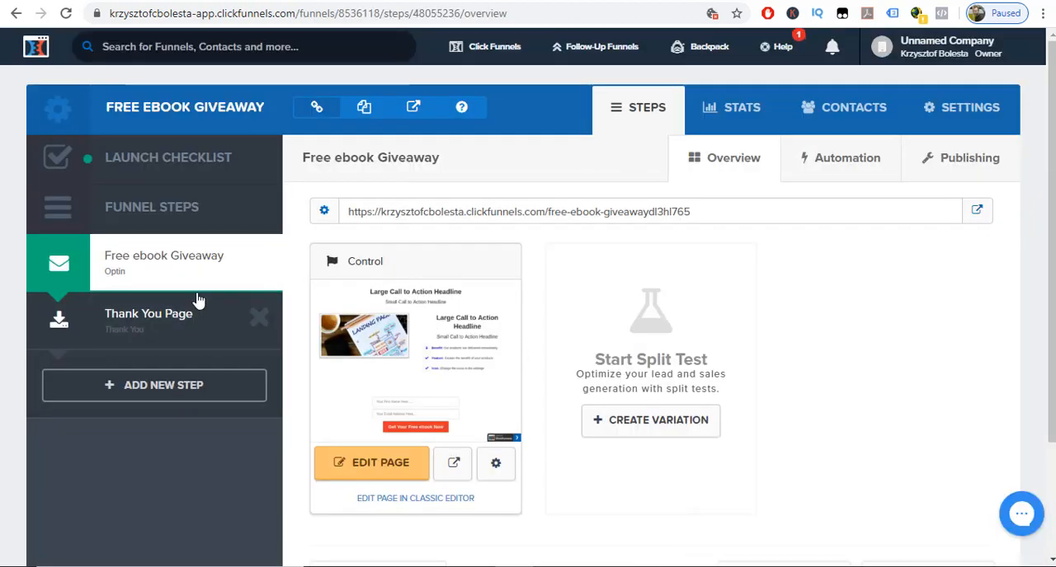
left_click(371, 469)
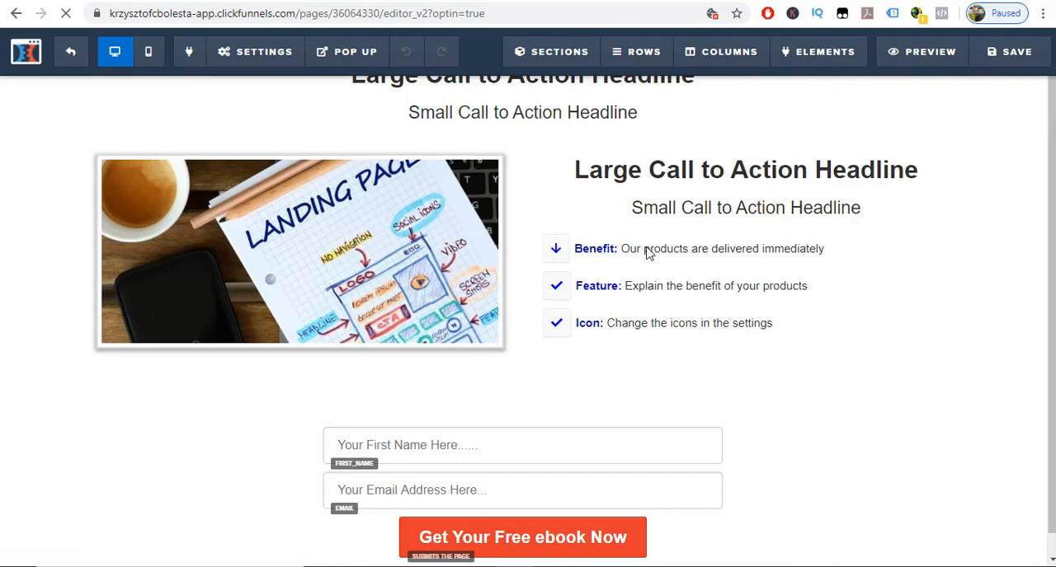
left_click(232, 53)
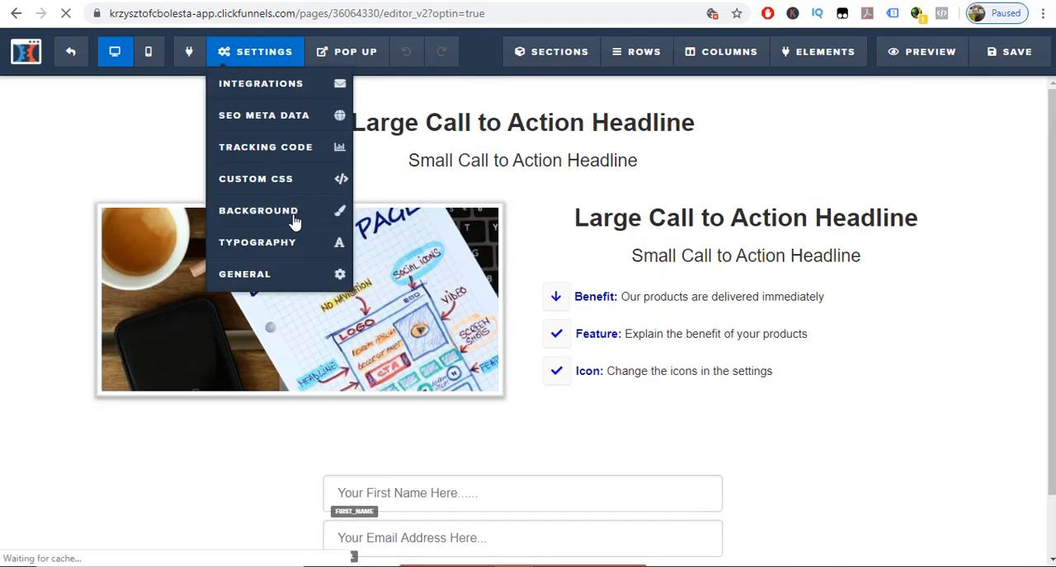
left_click(260, 273)
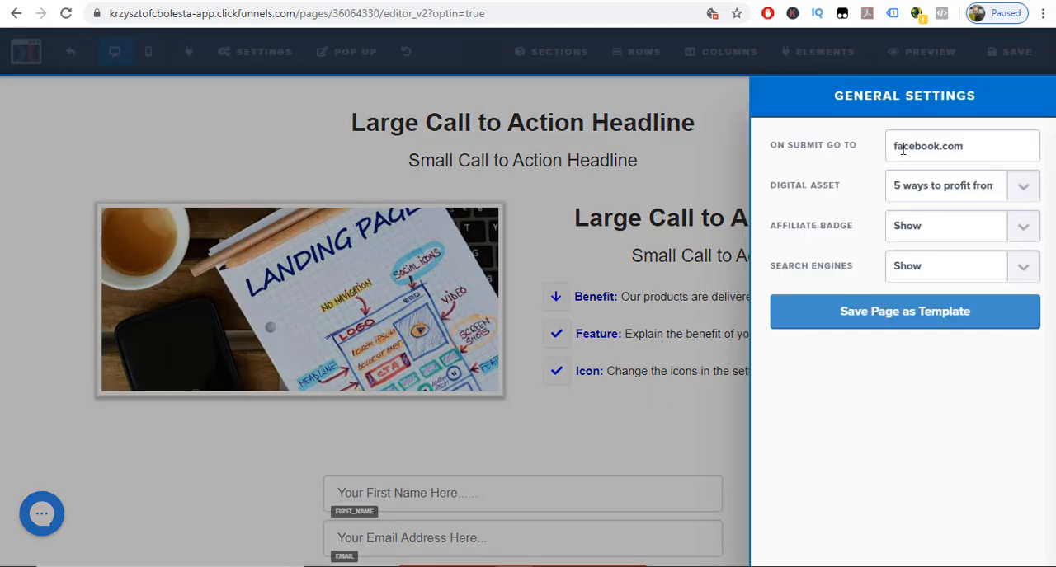
double_click(902, 148)
type("http://bit.ly/37qWHtr")
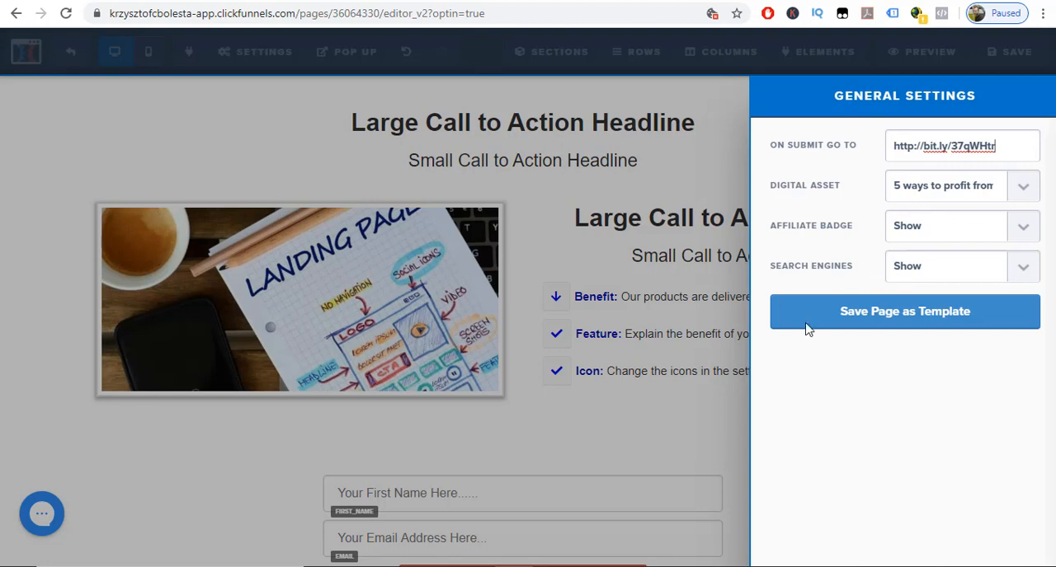
left_click(704, 422)
left_click(723, 416)
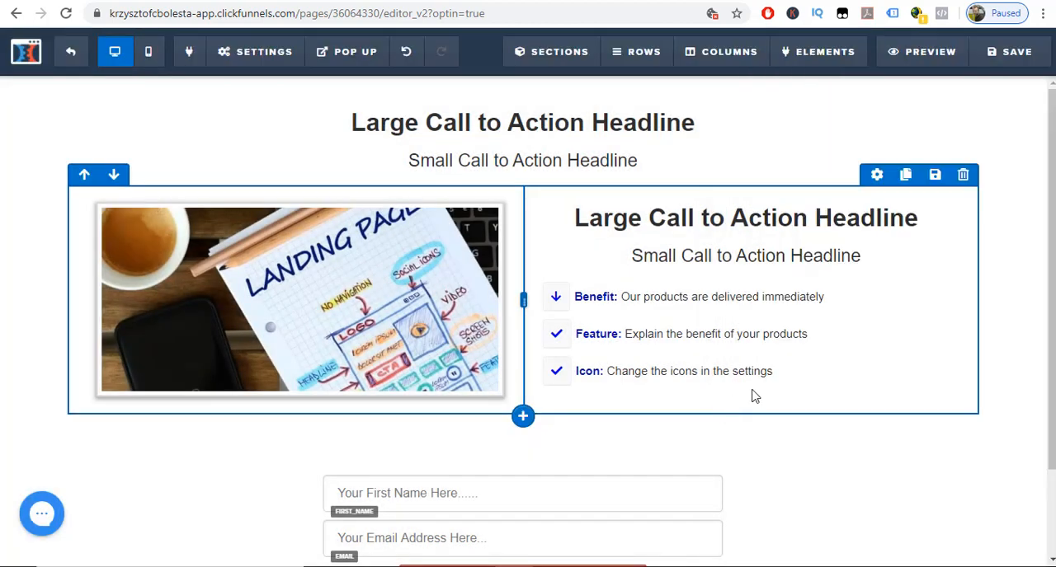
left_click(978, 65)
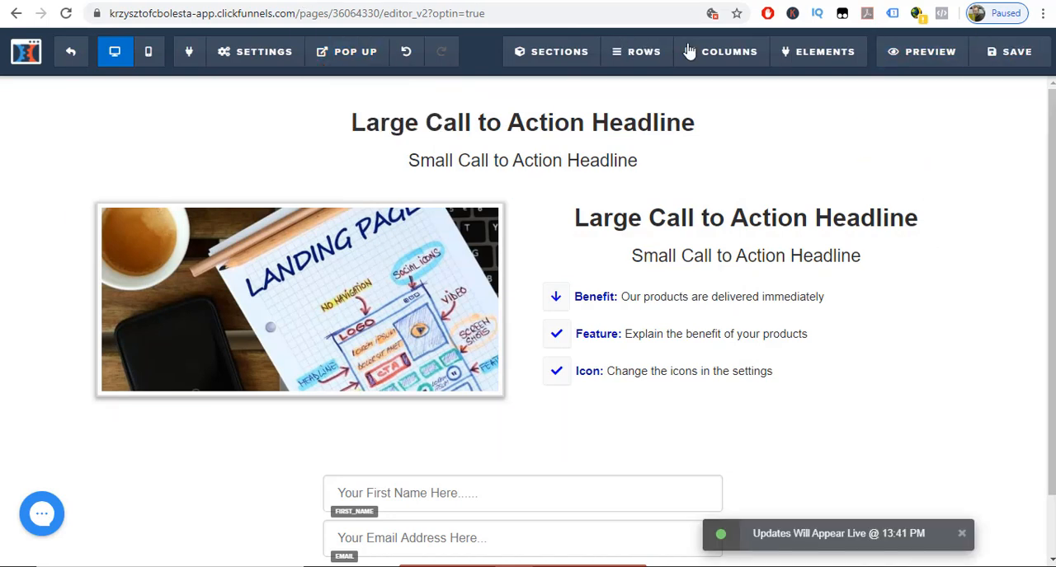
Preview the opt-in page, submit its form with a test email address and no first name, and leave the page editor.
left_click(904, 56)
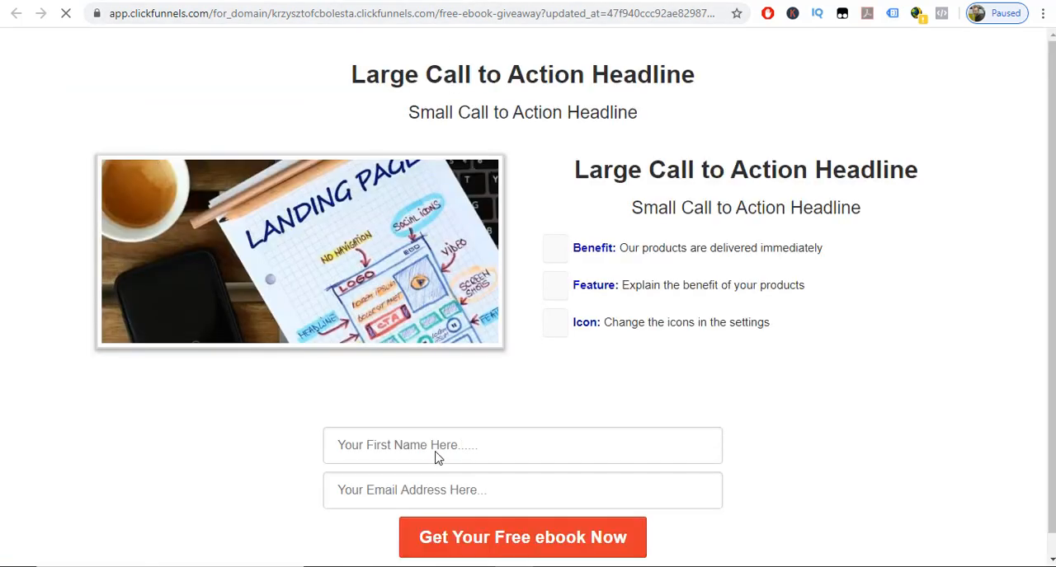
left_click(437, 450)
left_click(370, 507)
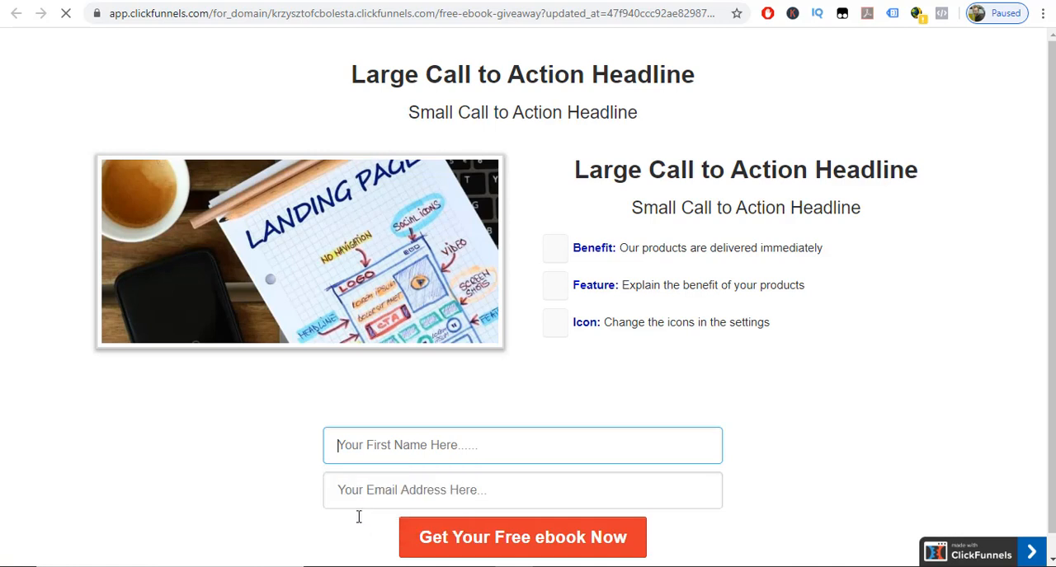
left_click(379, 491)
key("ctrl+v")
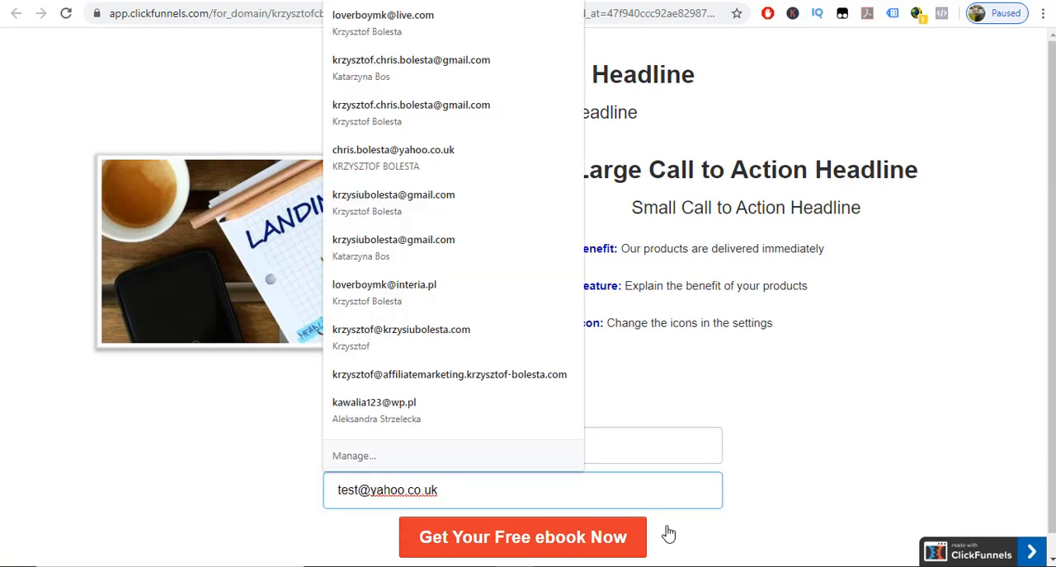
left_click(780, 531)
left_click(580, 540)
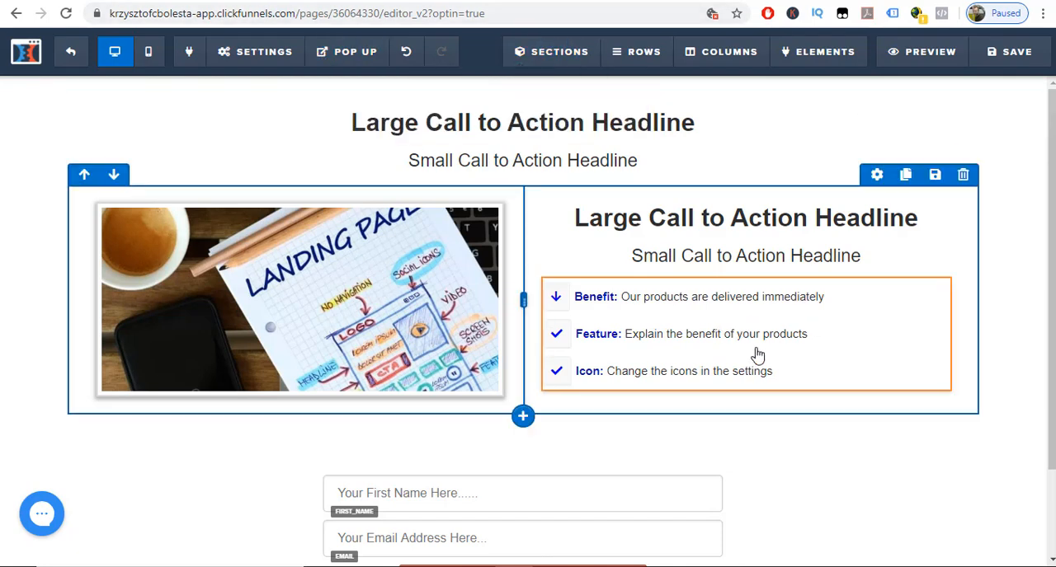
left_click(73, 51)
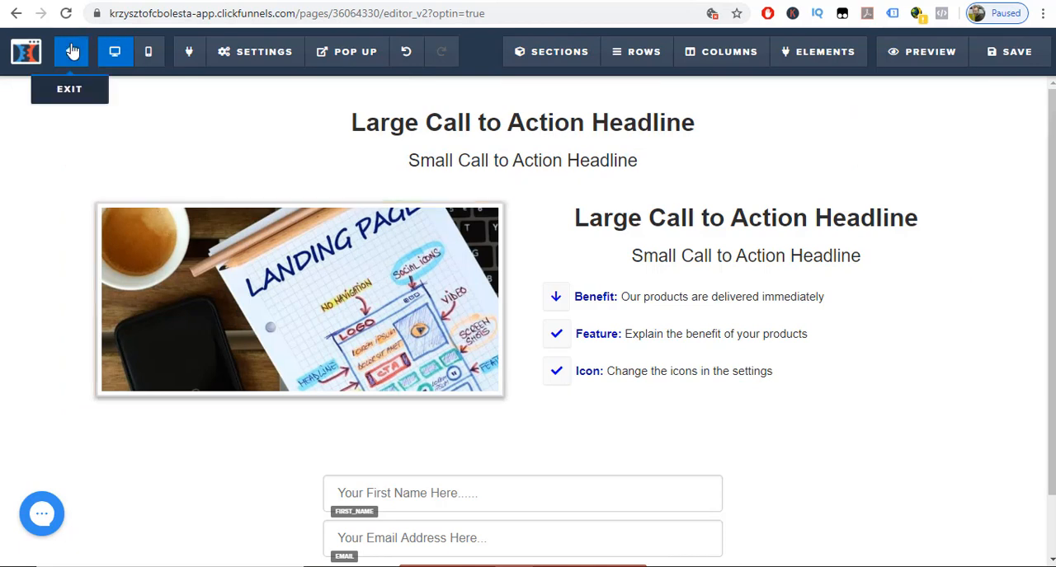